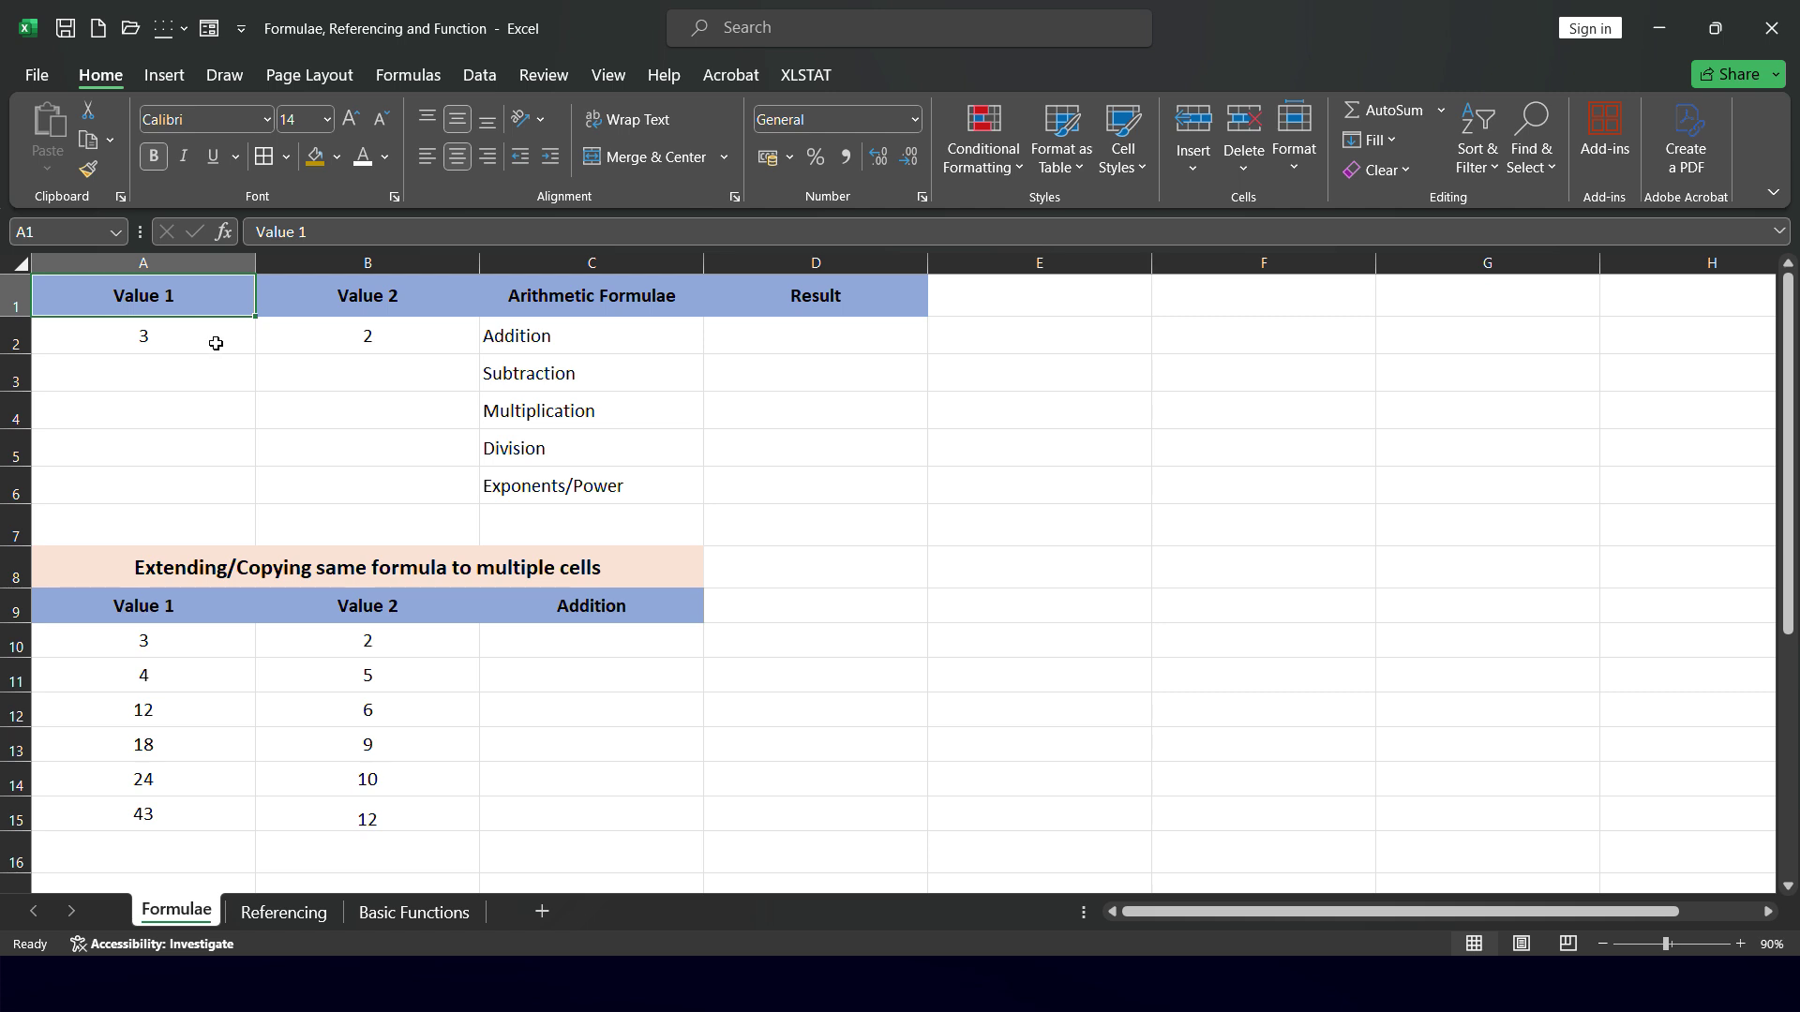
Select the Value 1 and Value 2 headers, the values in A2 and B2, and then cell D2
{"action": "left_click_drag", "start_coordinate": [173, 300], "coordinate": [322, 282]}
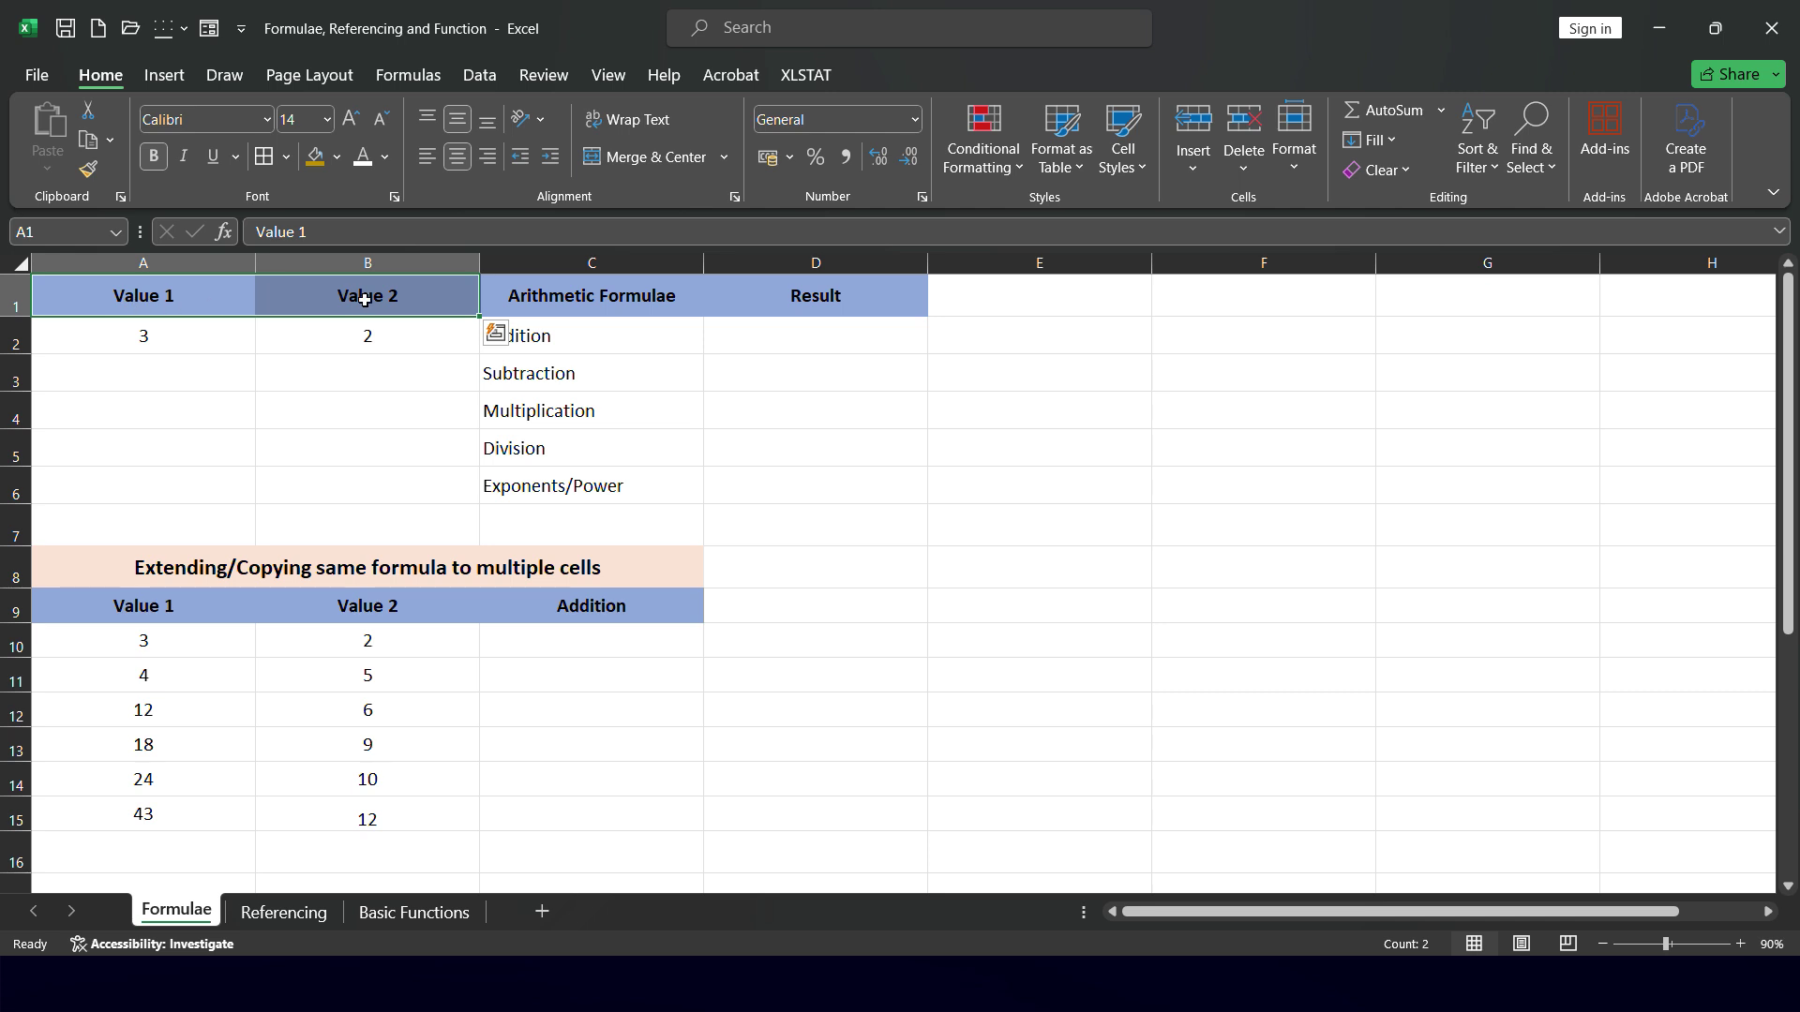
{"action": "left_click_drag", "start_coordinate": [210, 294], "coordinate": [456, 282]}
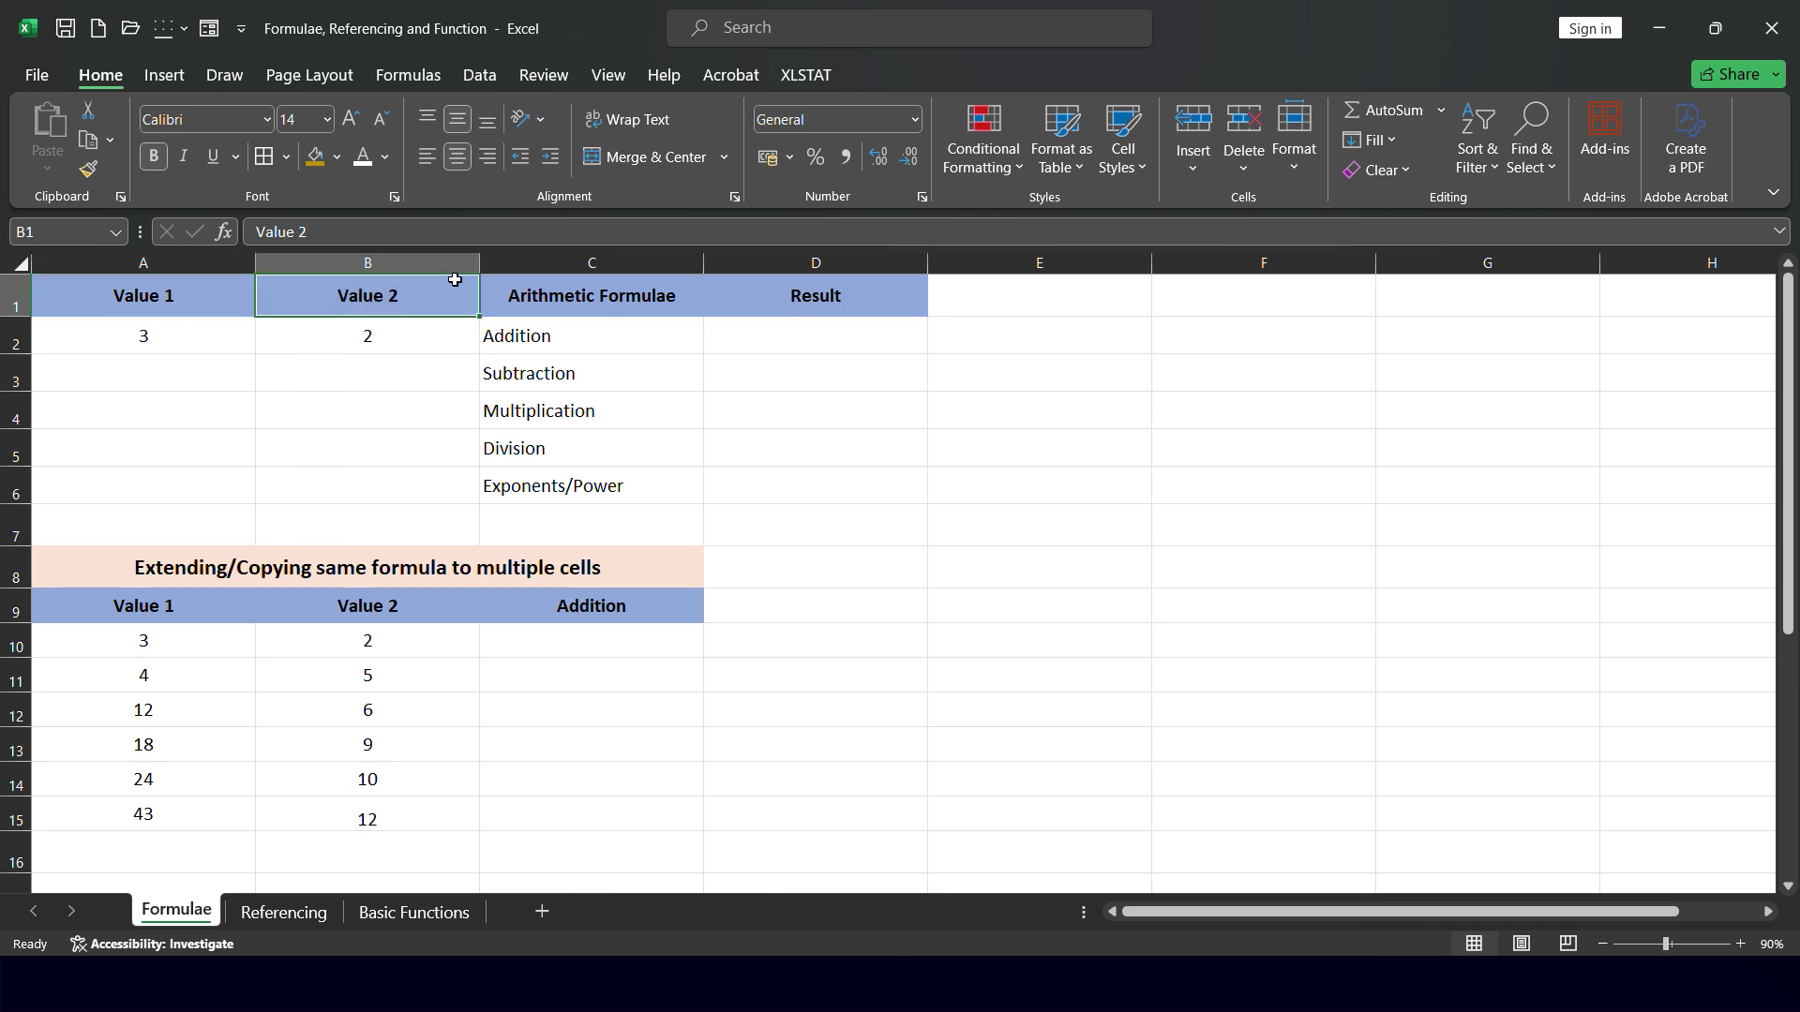
{"action": "left_click", "coordinate": [175, 332]}
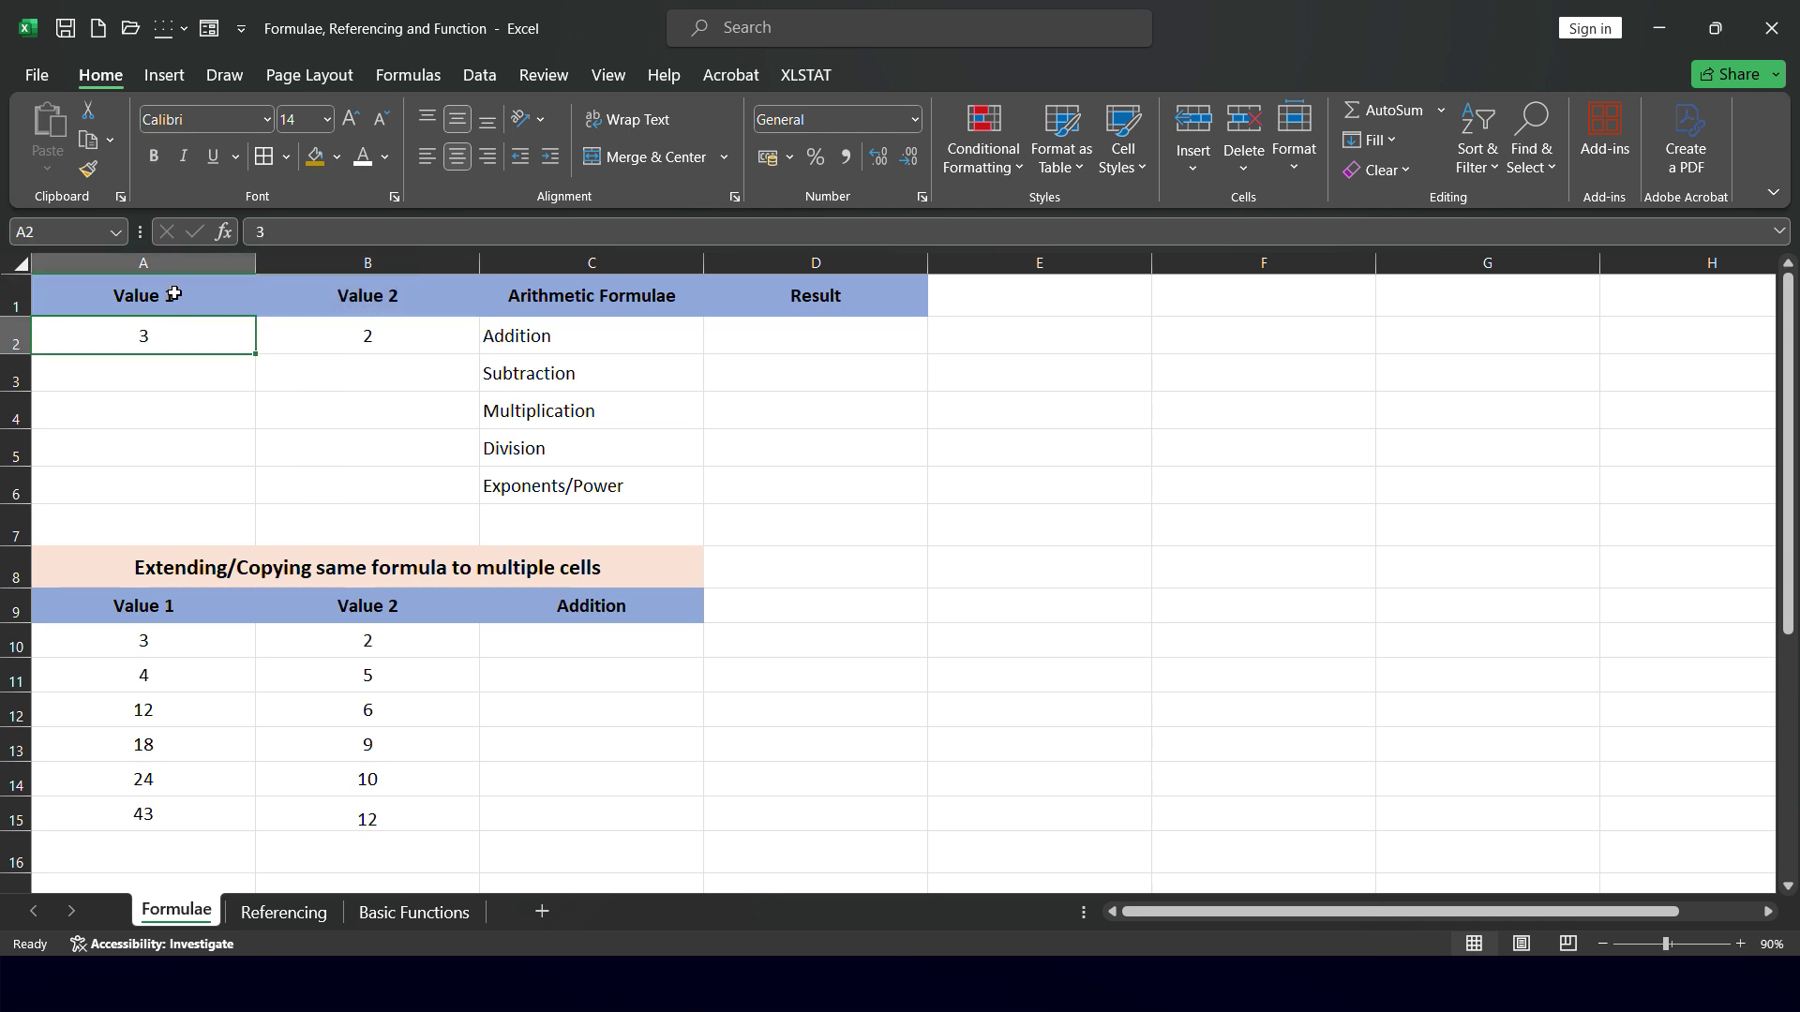
{"action": "left_click", "coordinate": [398, 344]}
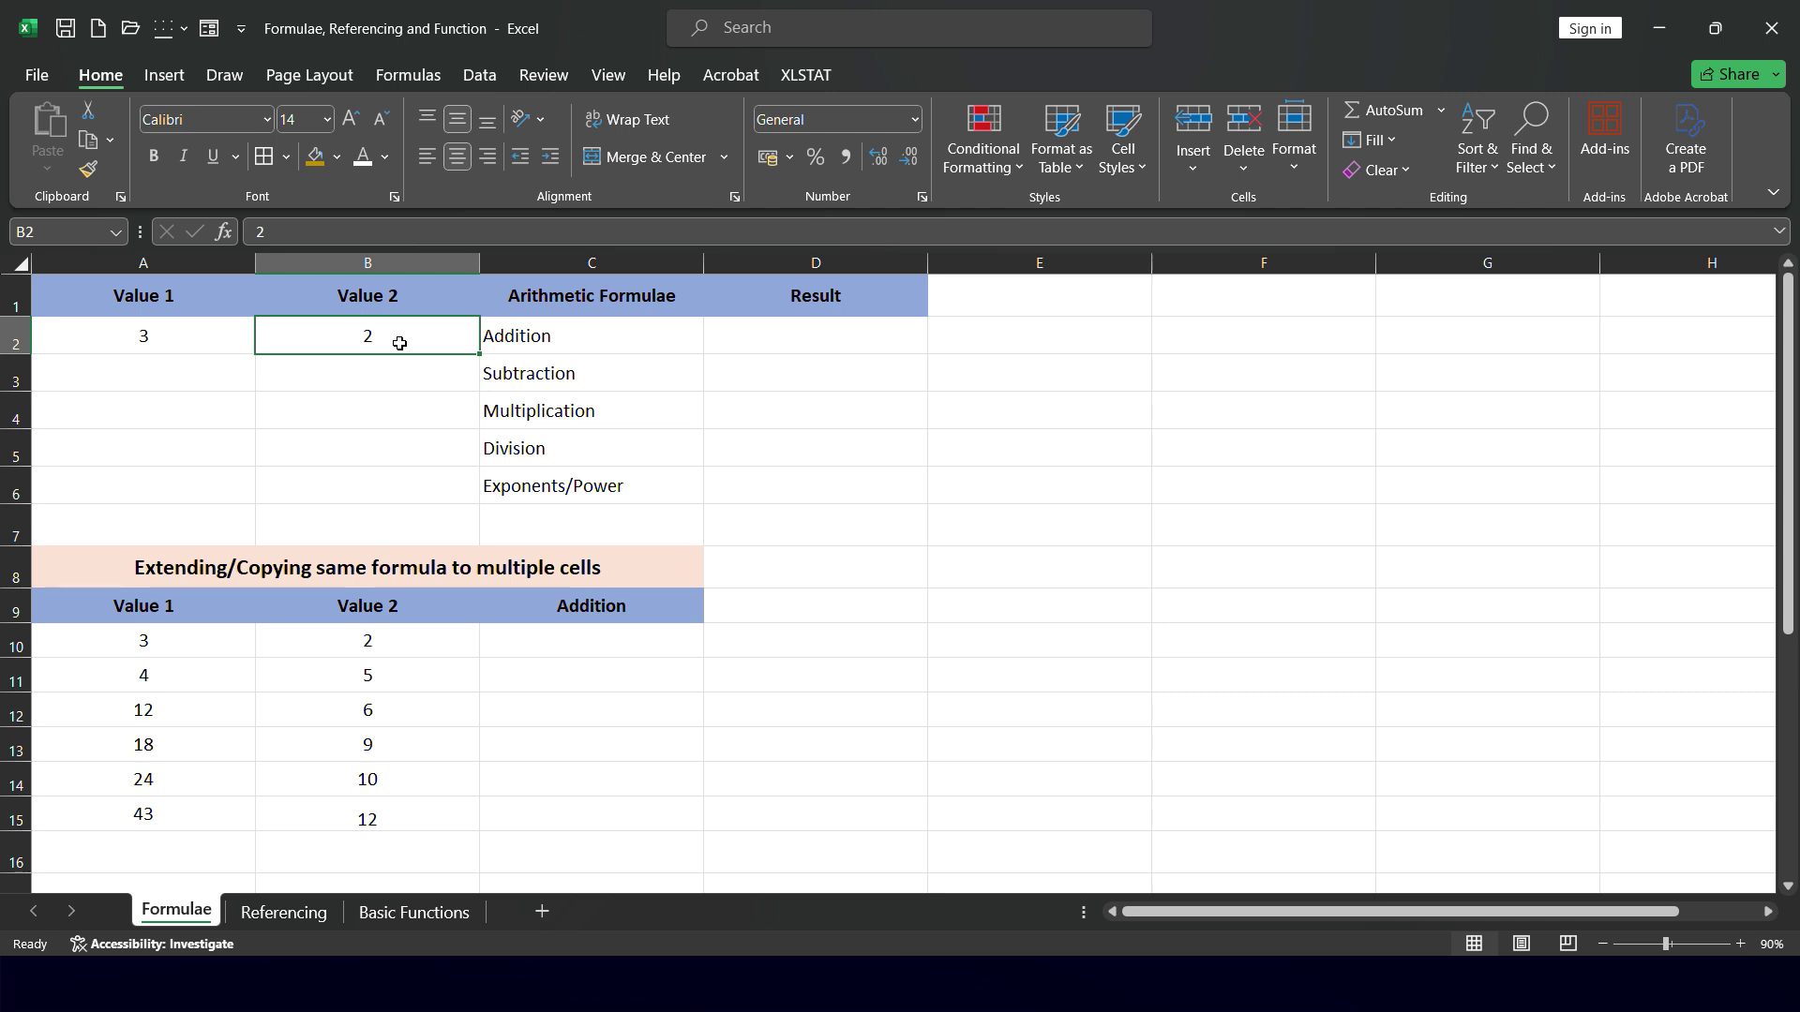
{"action": "left_click", "coordinate": [571, 337]}
{"action": "left_click", "coordinate": [777, 336]}
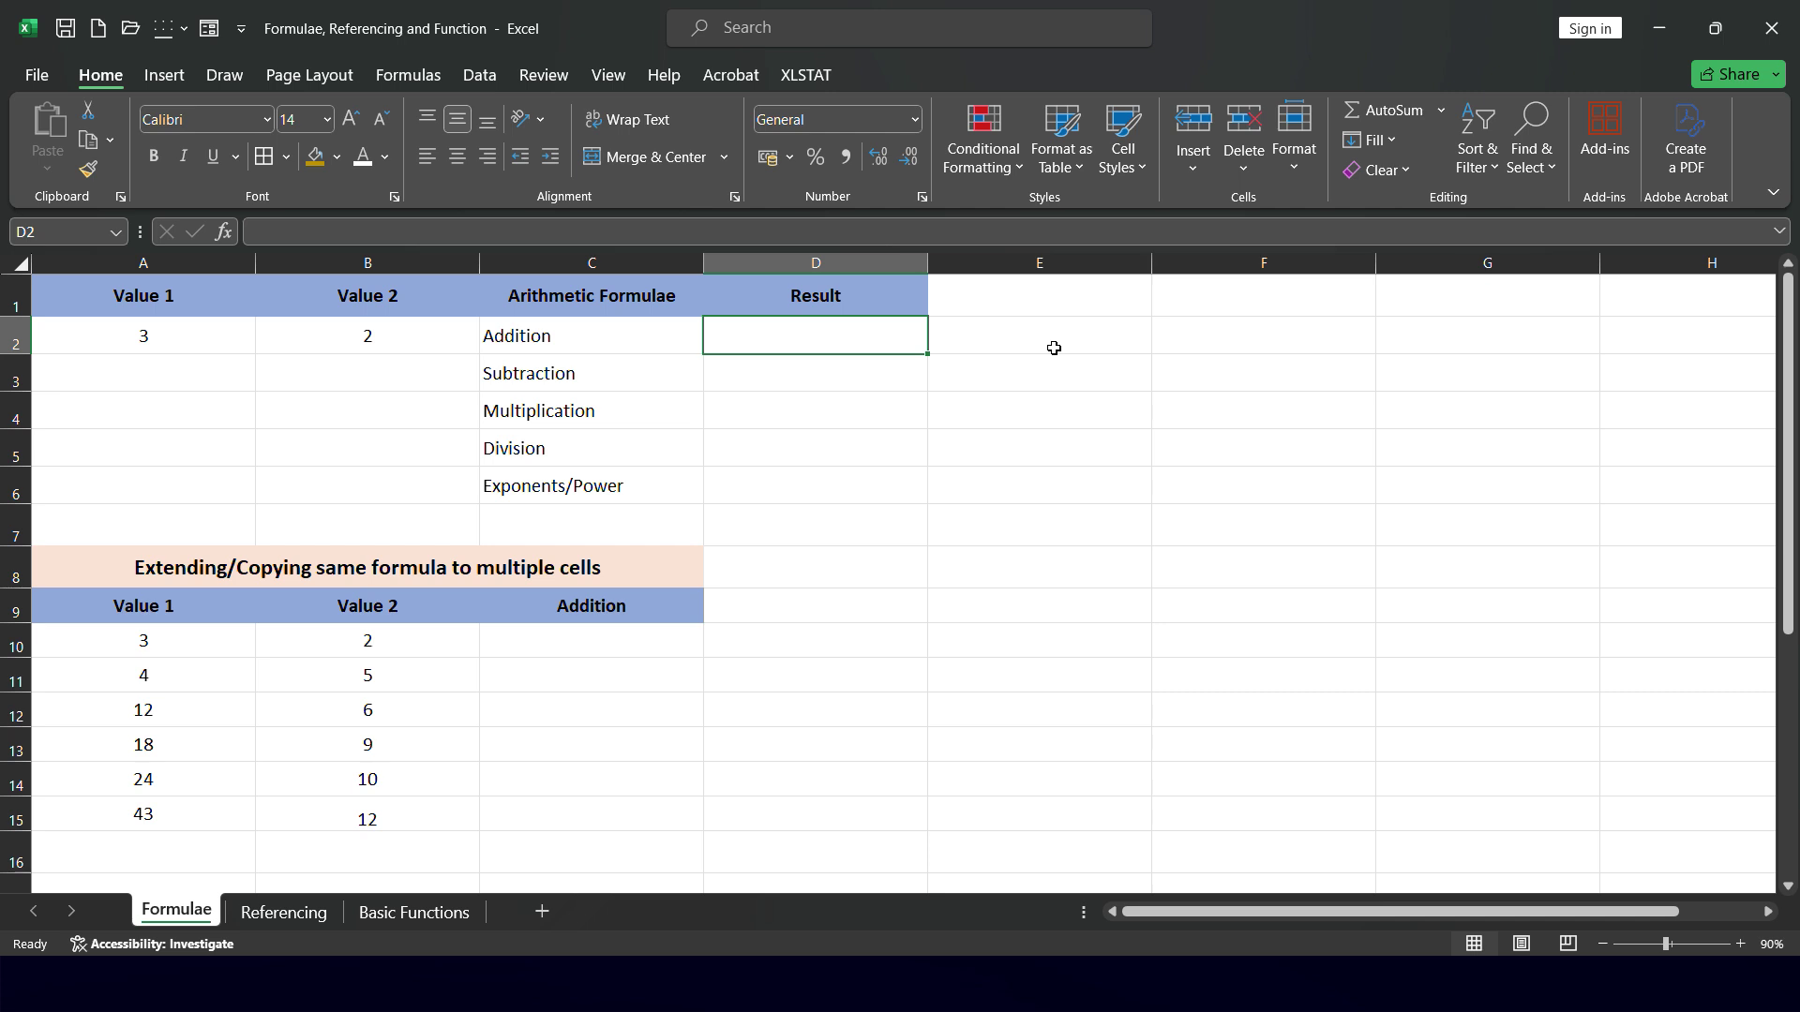
Build the formula =A2+B2 in D2 by referencing cells A2 and B2
{"action": "type", "text": "="}
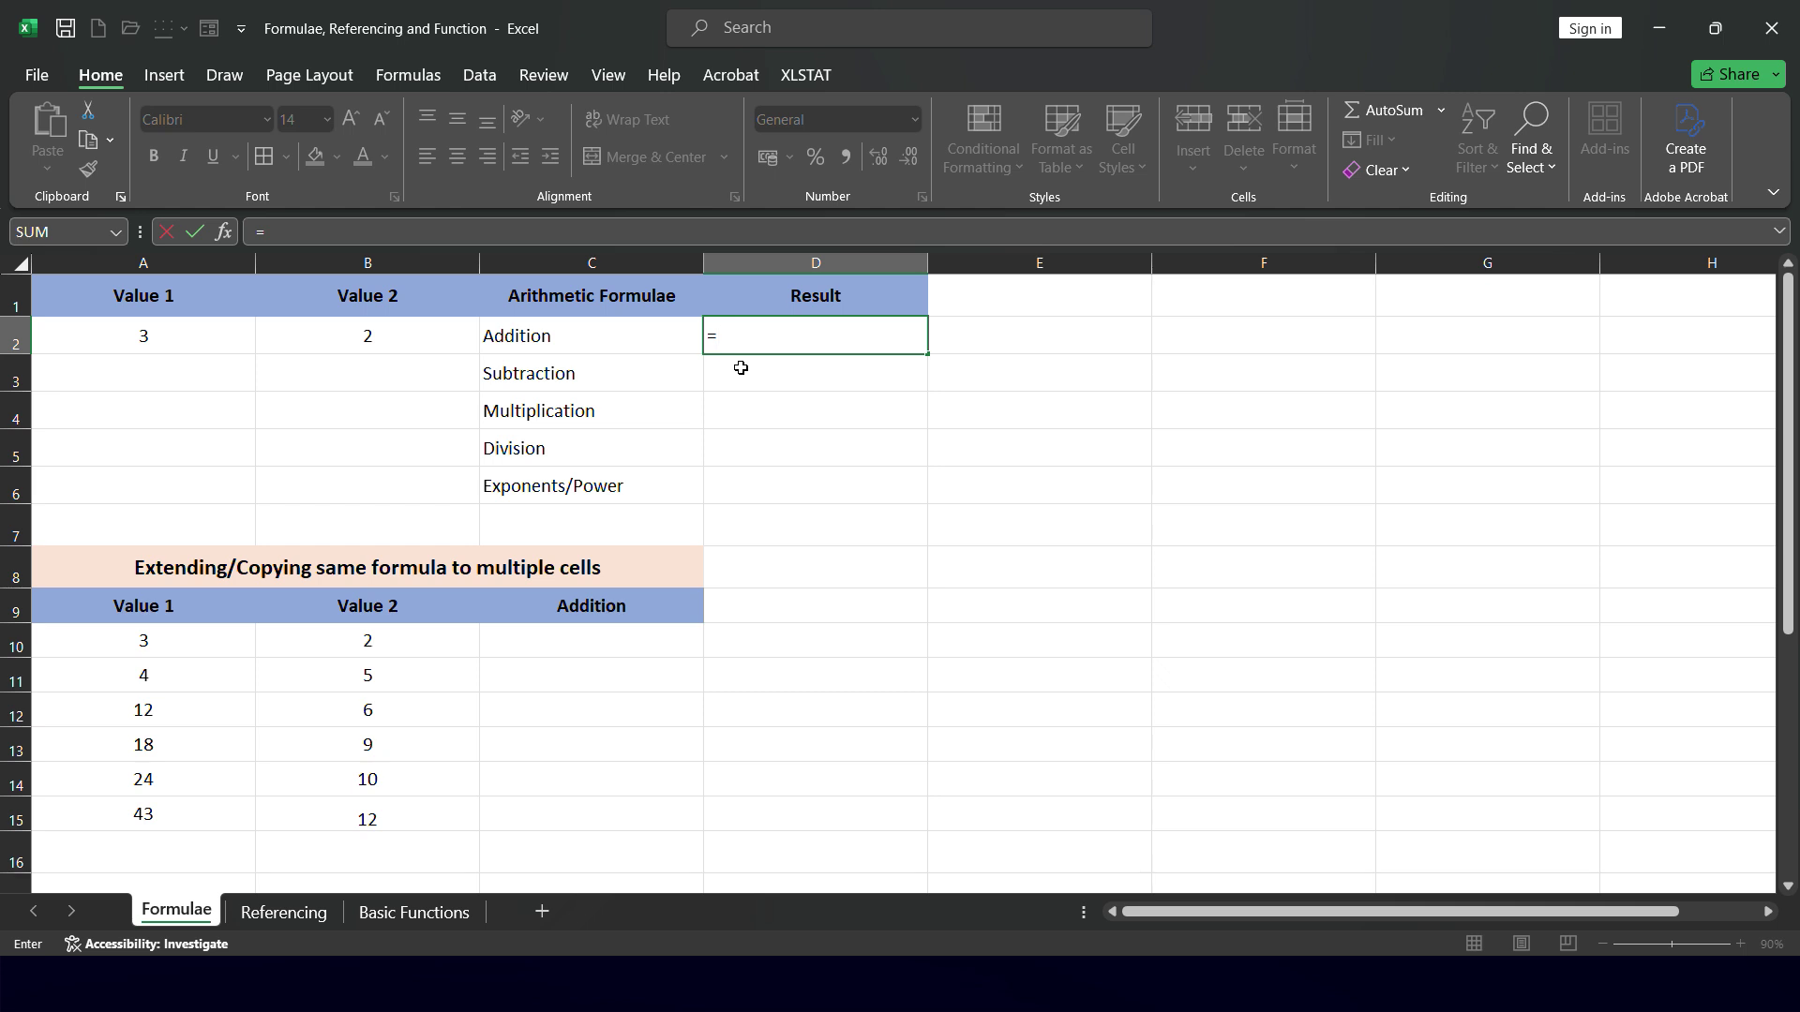
{"action": "key", "text": "Caps_Lock"}
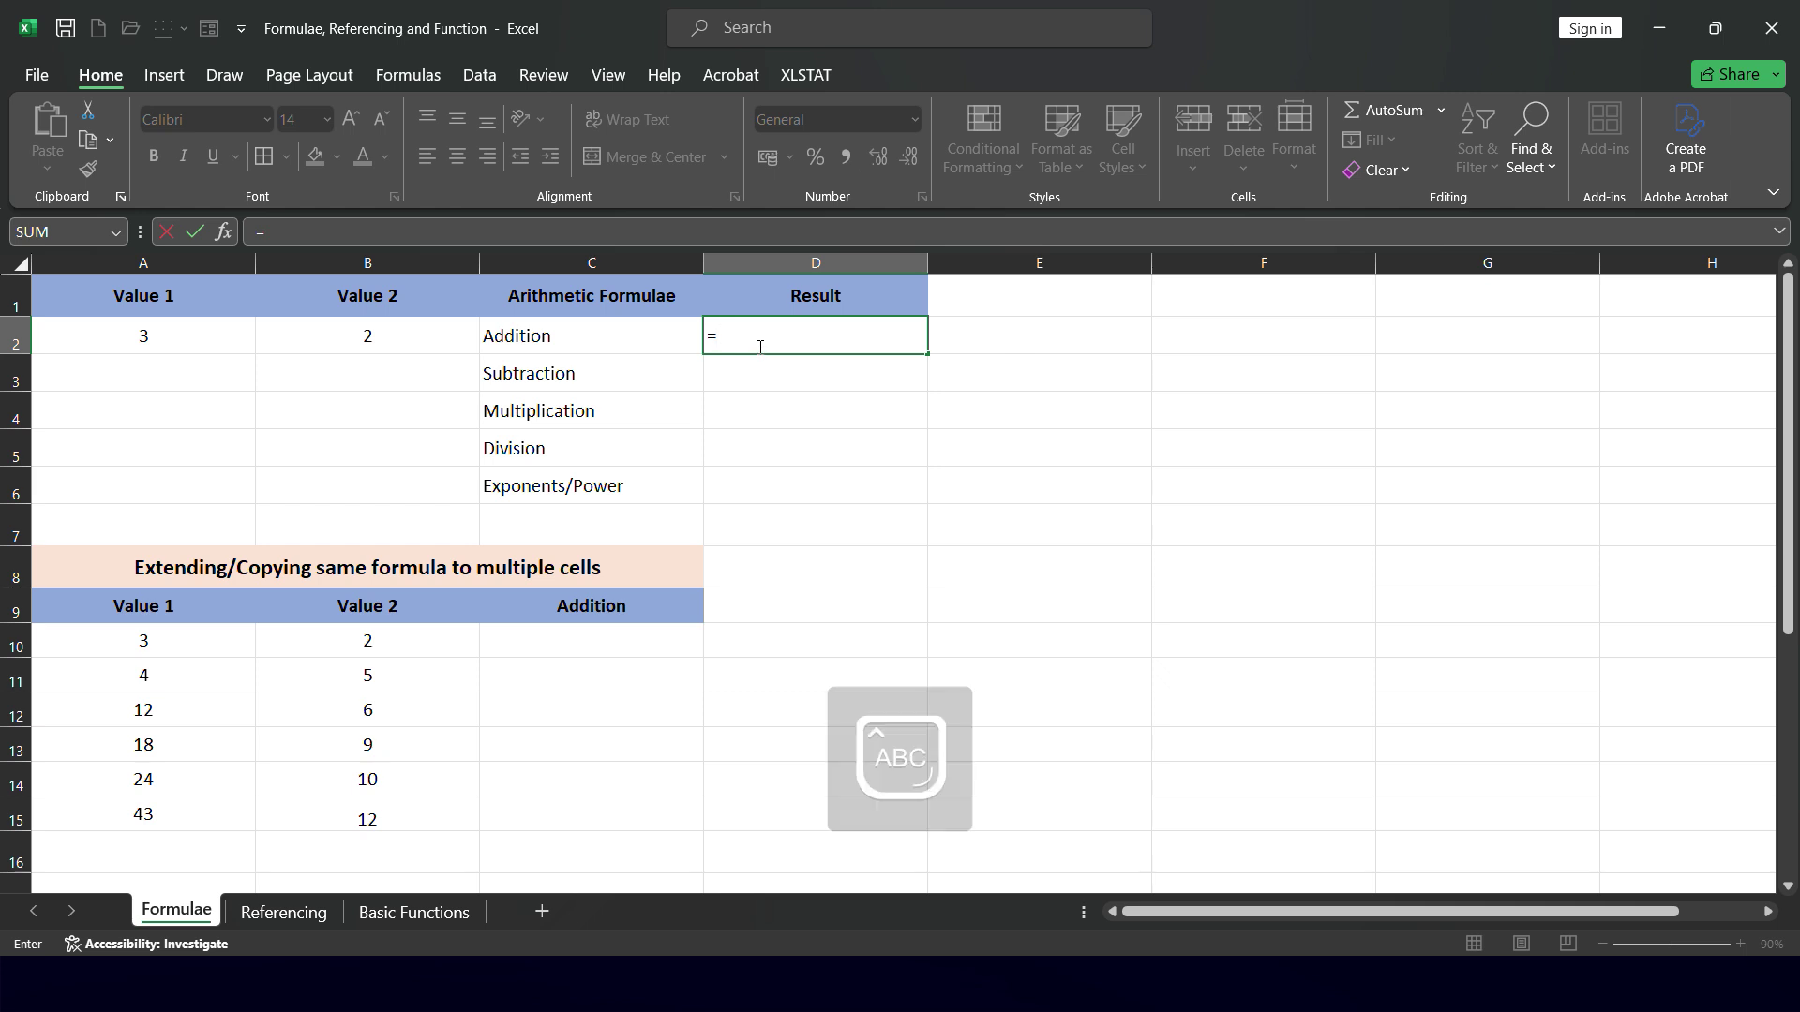
{"action": "type", "text": "A2"}
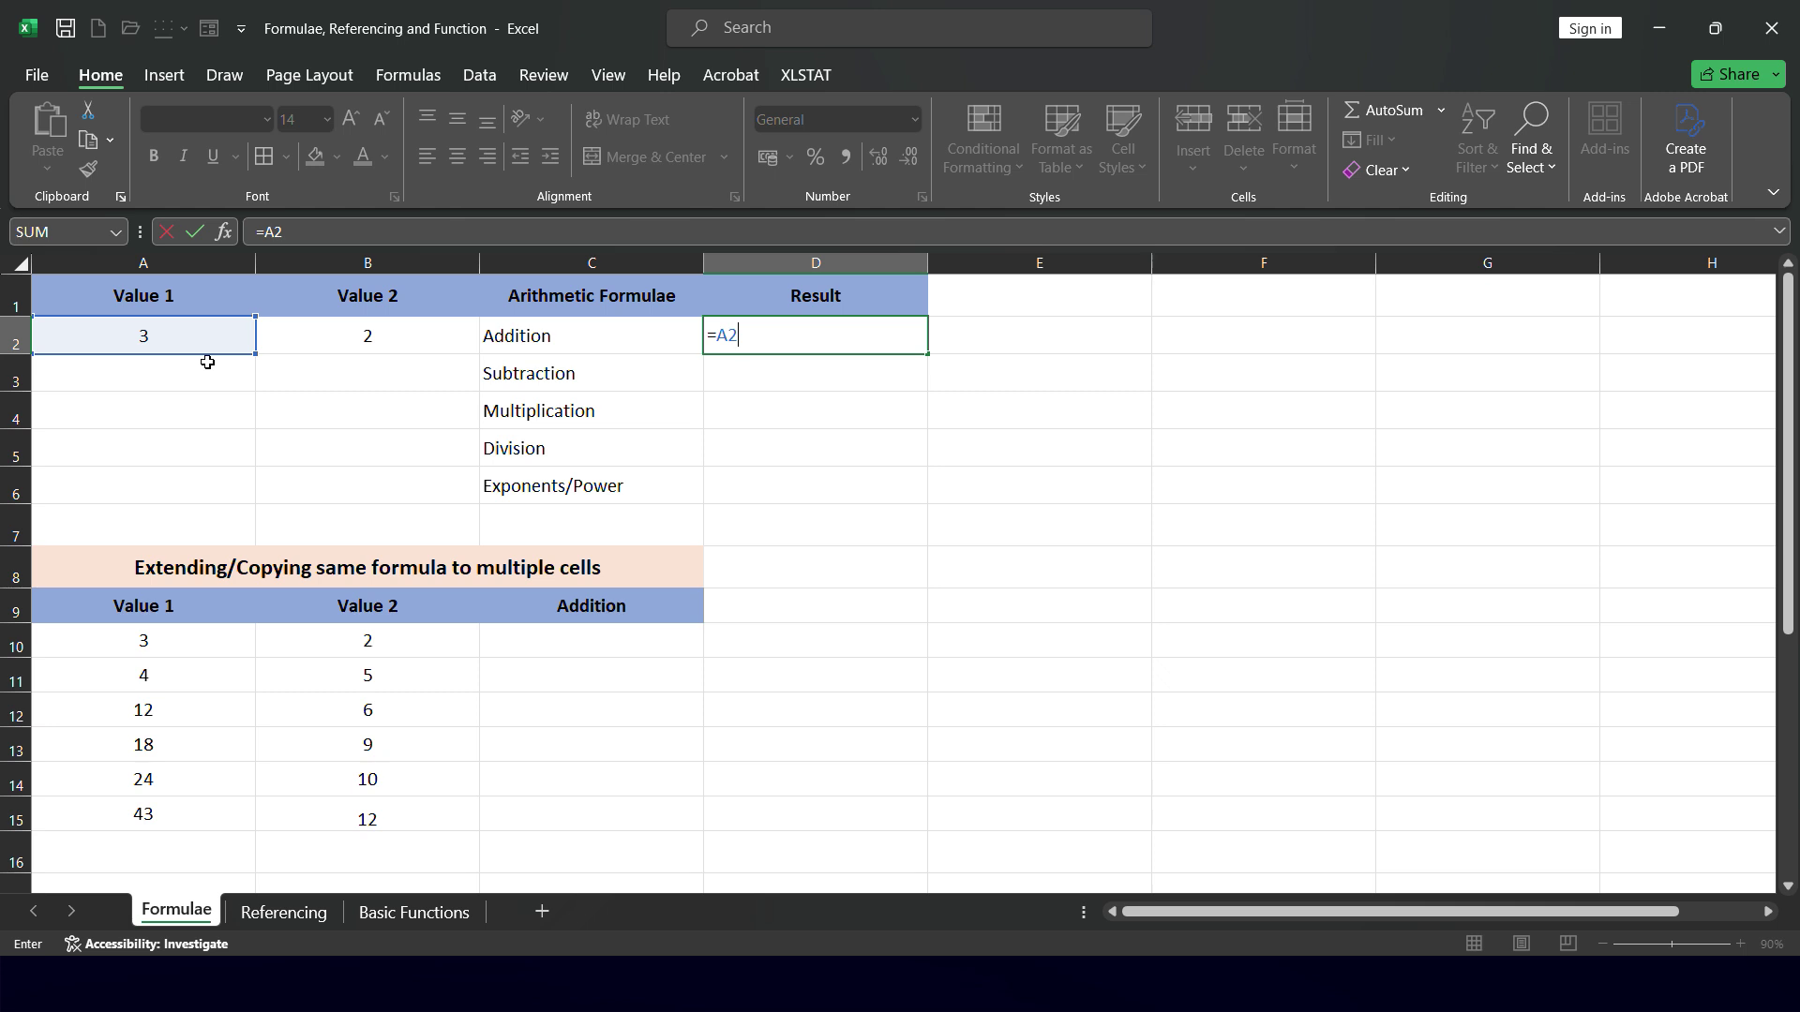
{"action": "key", "text": "BackSpace"}
{"action": "key", "text": "BackSpace"}
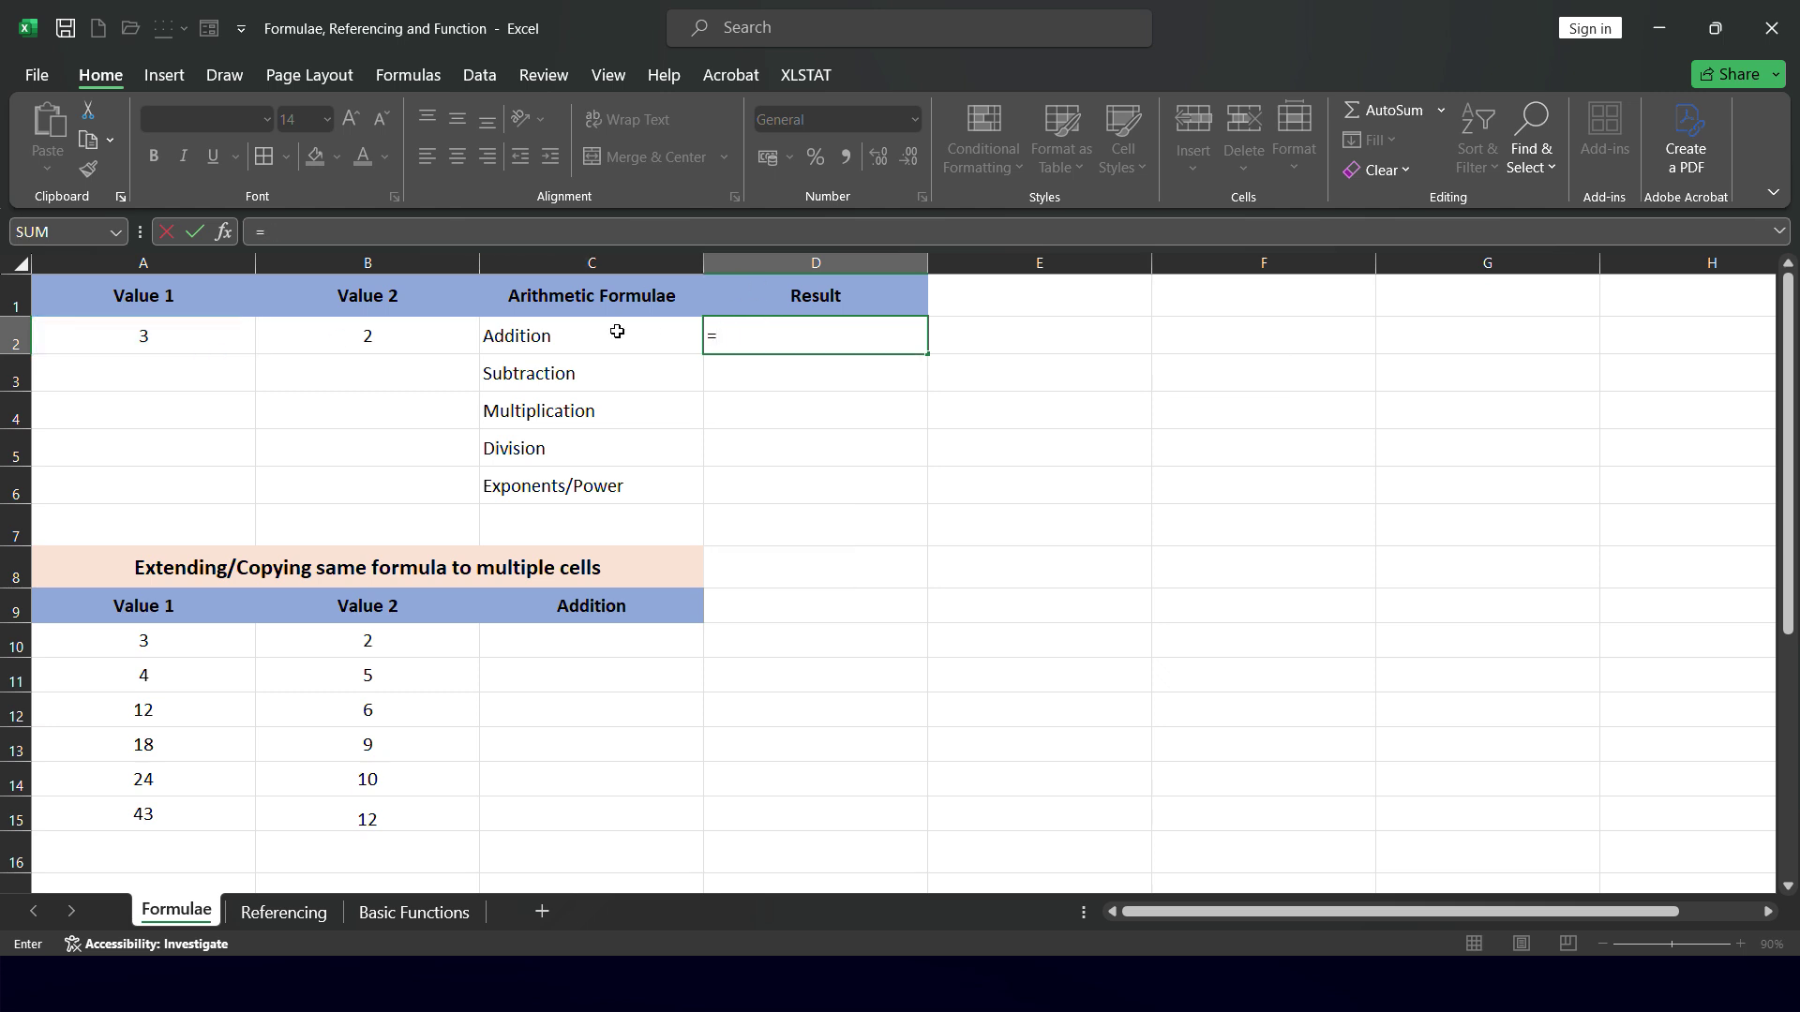
{"action": "left_click", "coordinate": [171, 341]}
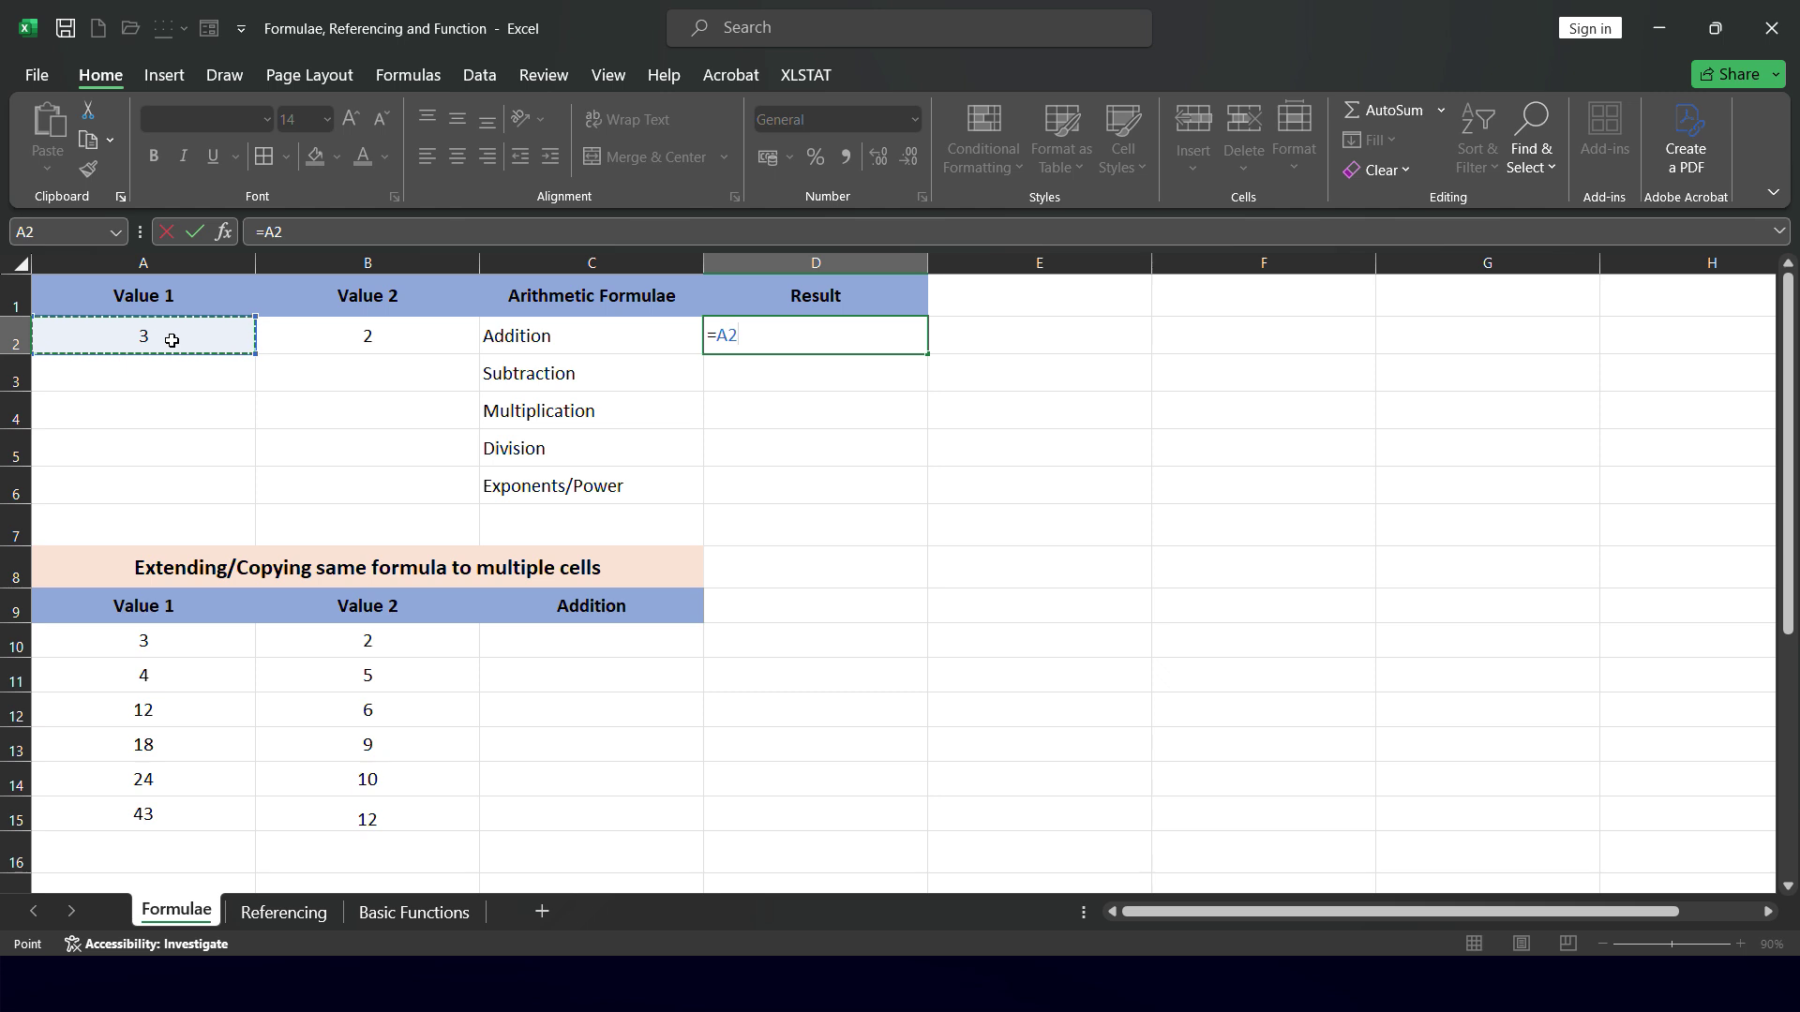
{"action": "type", "text": "+"}
{"action": "left_click", "coordinate": [359, 331]}
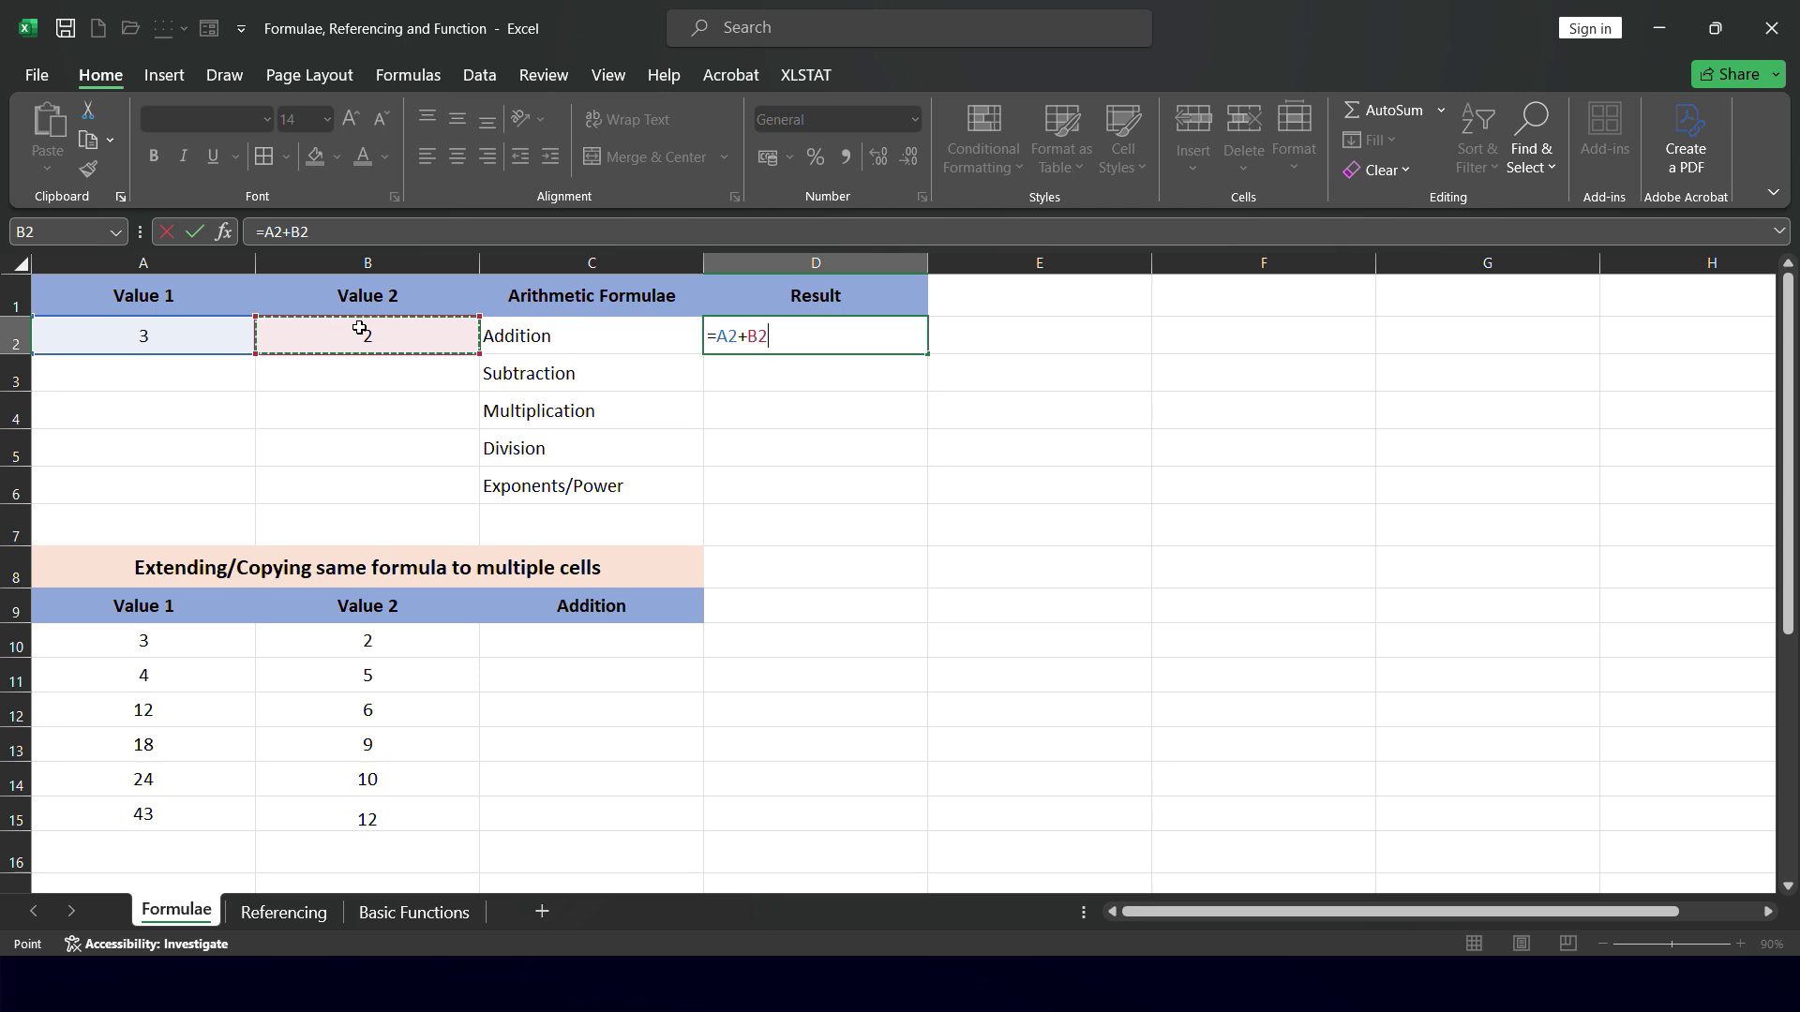
Dismiss the formula warnings and delete the extra bracket so D2 holds =A2+B2 and shows 5
{"action": "type", "text": ")"}
{"action": "key", "text": "Return"}
{"action": "key", "text": "Return"}
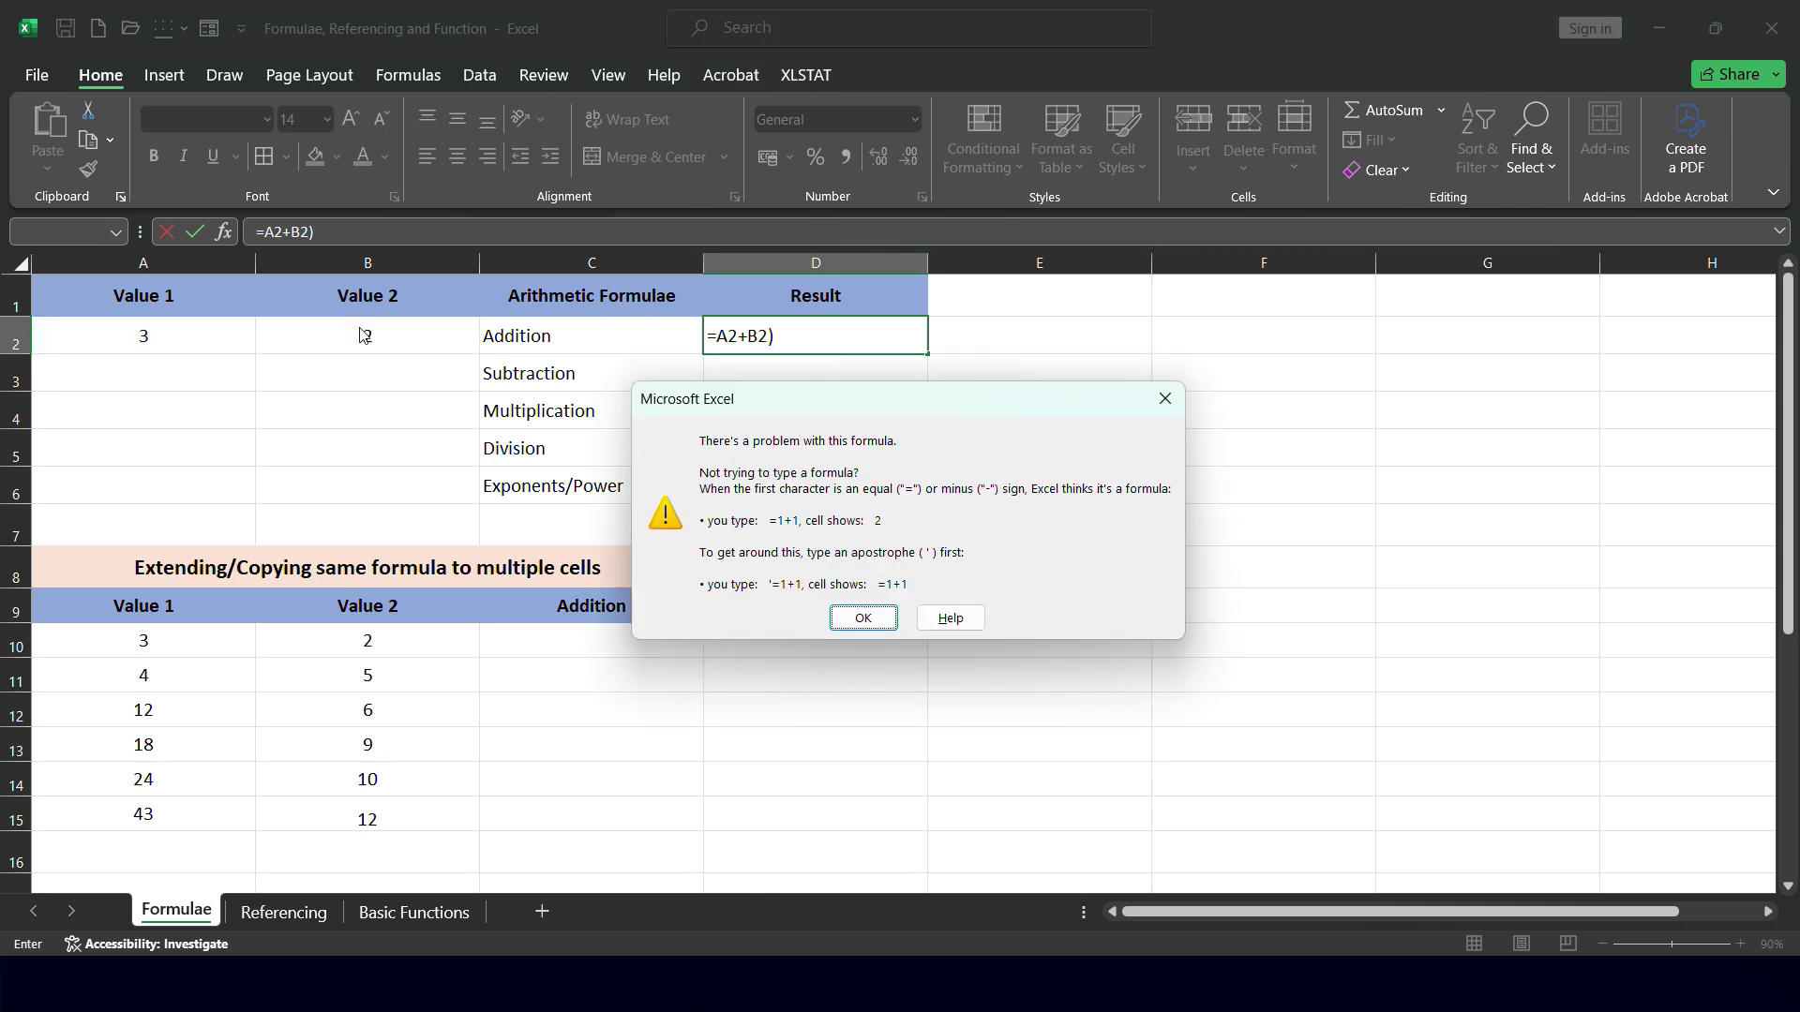
{"action": "key", "text": "Return"}
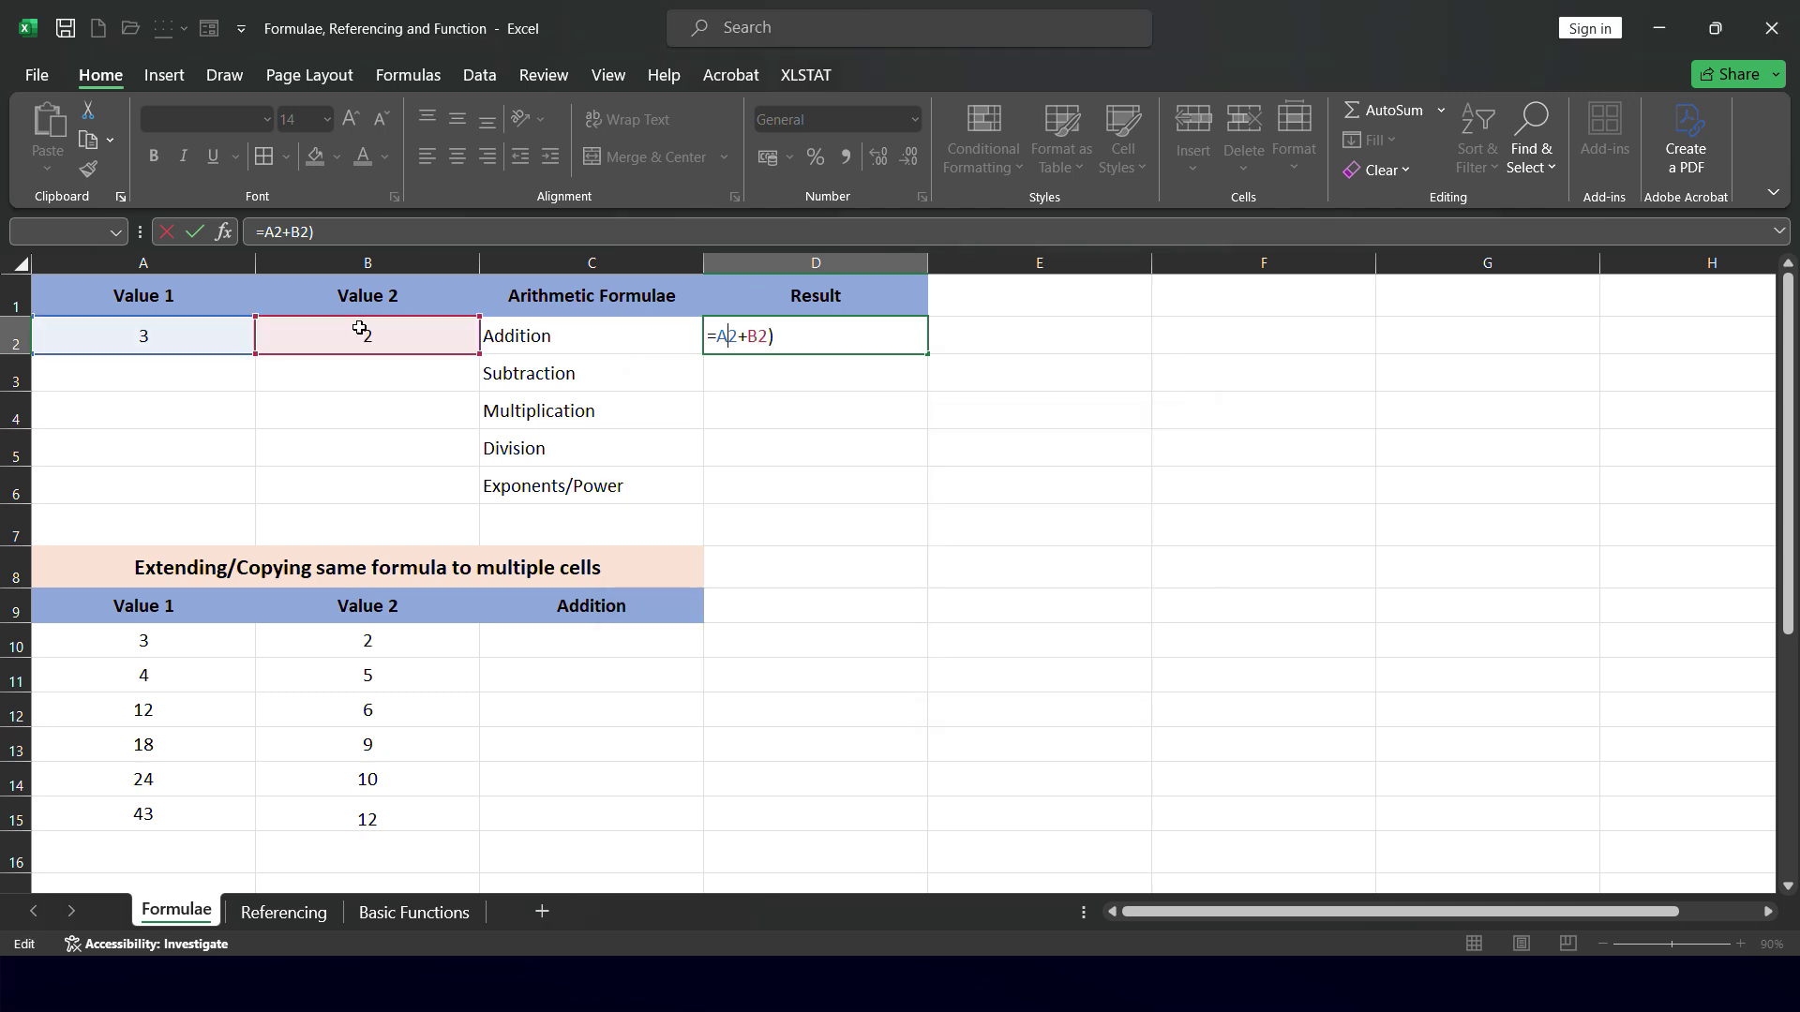
{"action": "type", "text": "("}
{"action": "key", "text": "BackSpace"}
{"action": "left_click", "coordinate": [807, 333]}
{"action": "key", "text": "BackSpace"}
{"action": "key", "text": "Return"}
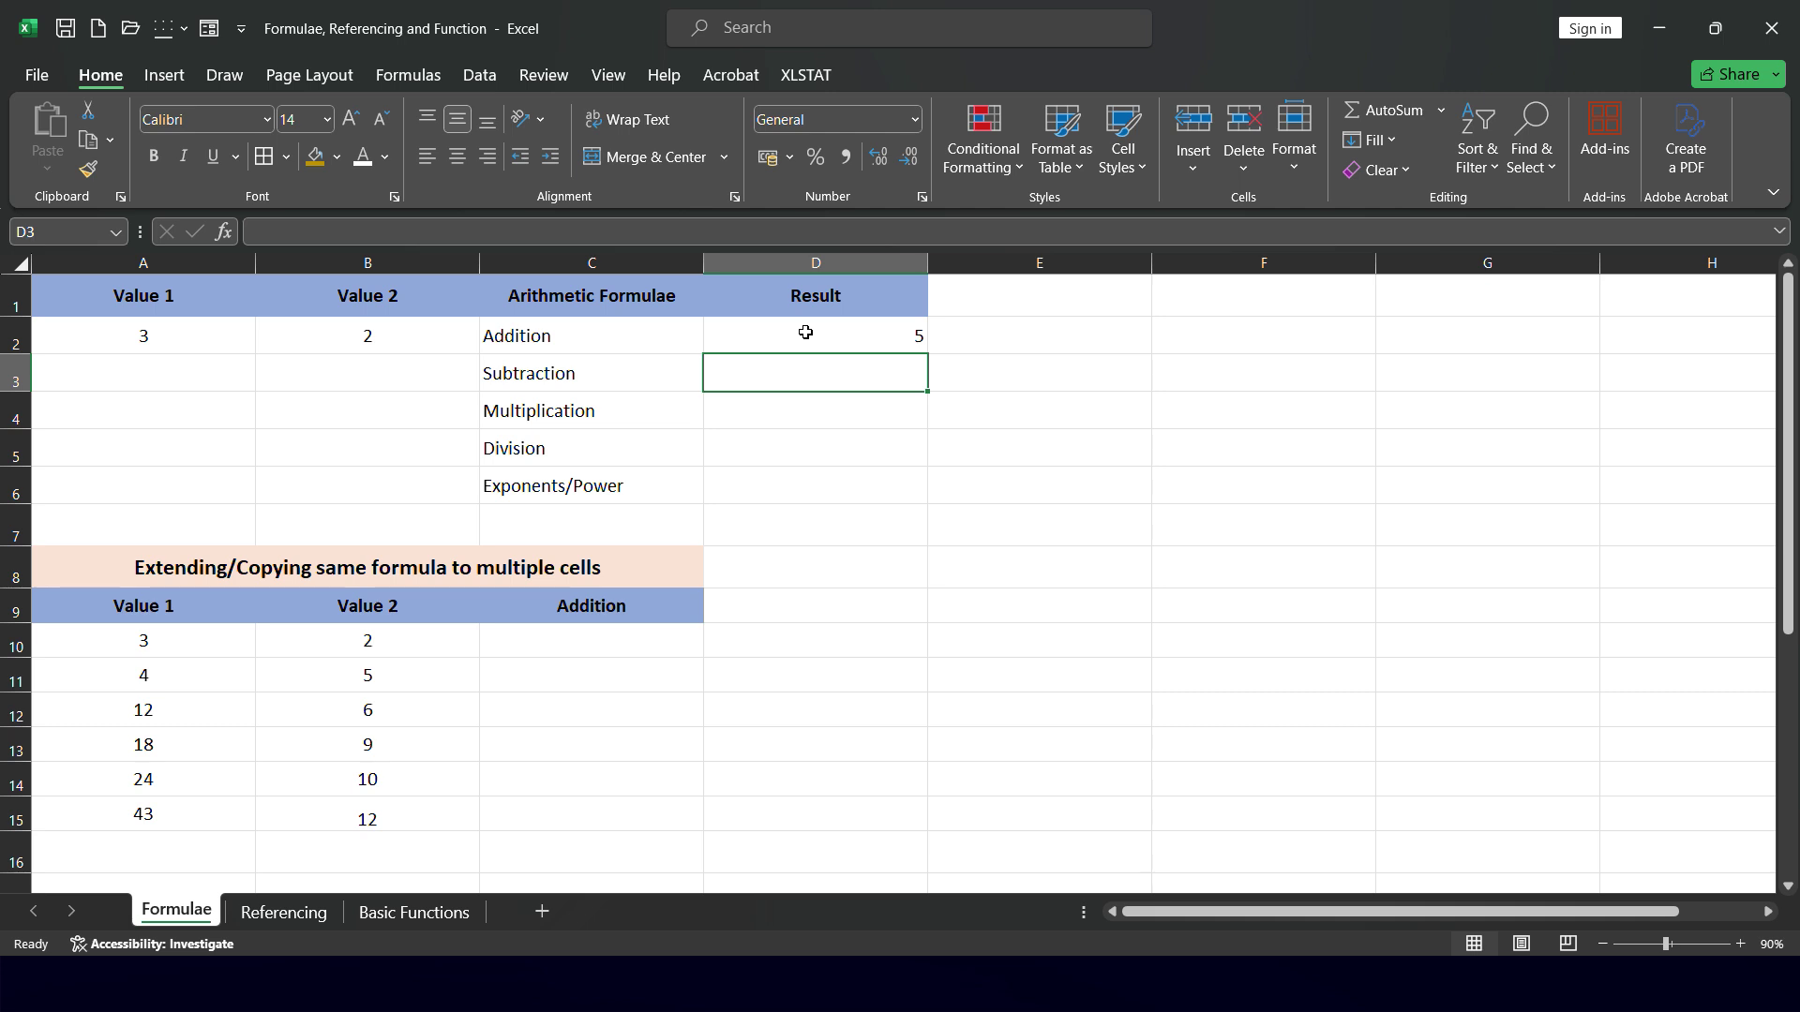
{"action": "left_click", "coordinate": [332, 403]}
Enter a centred 4 in B4 and clear the formula from D2
{"action": "type", "text": "4"}
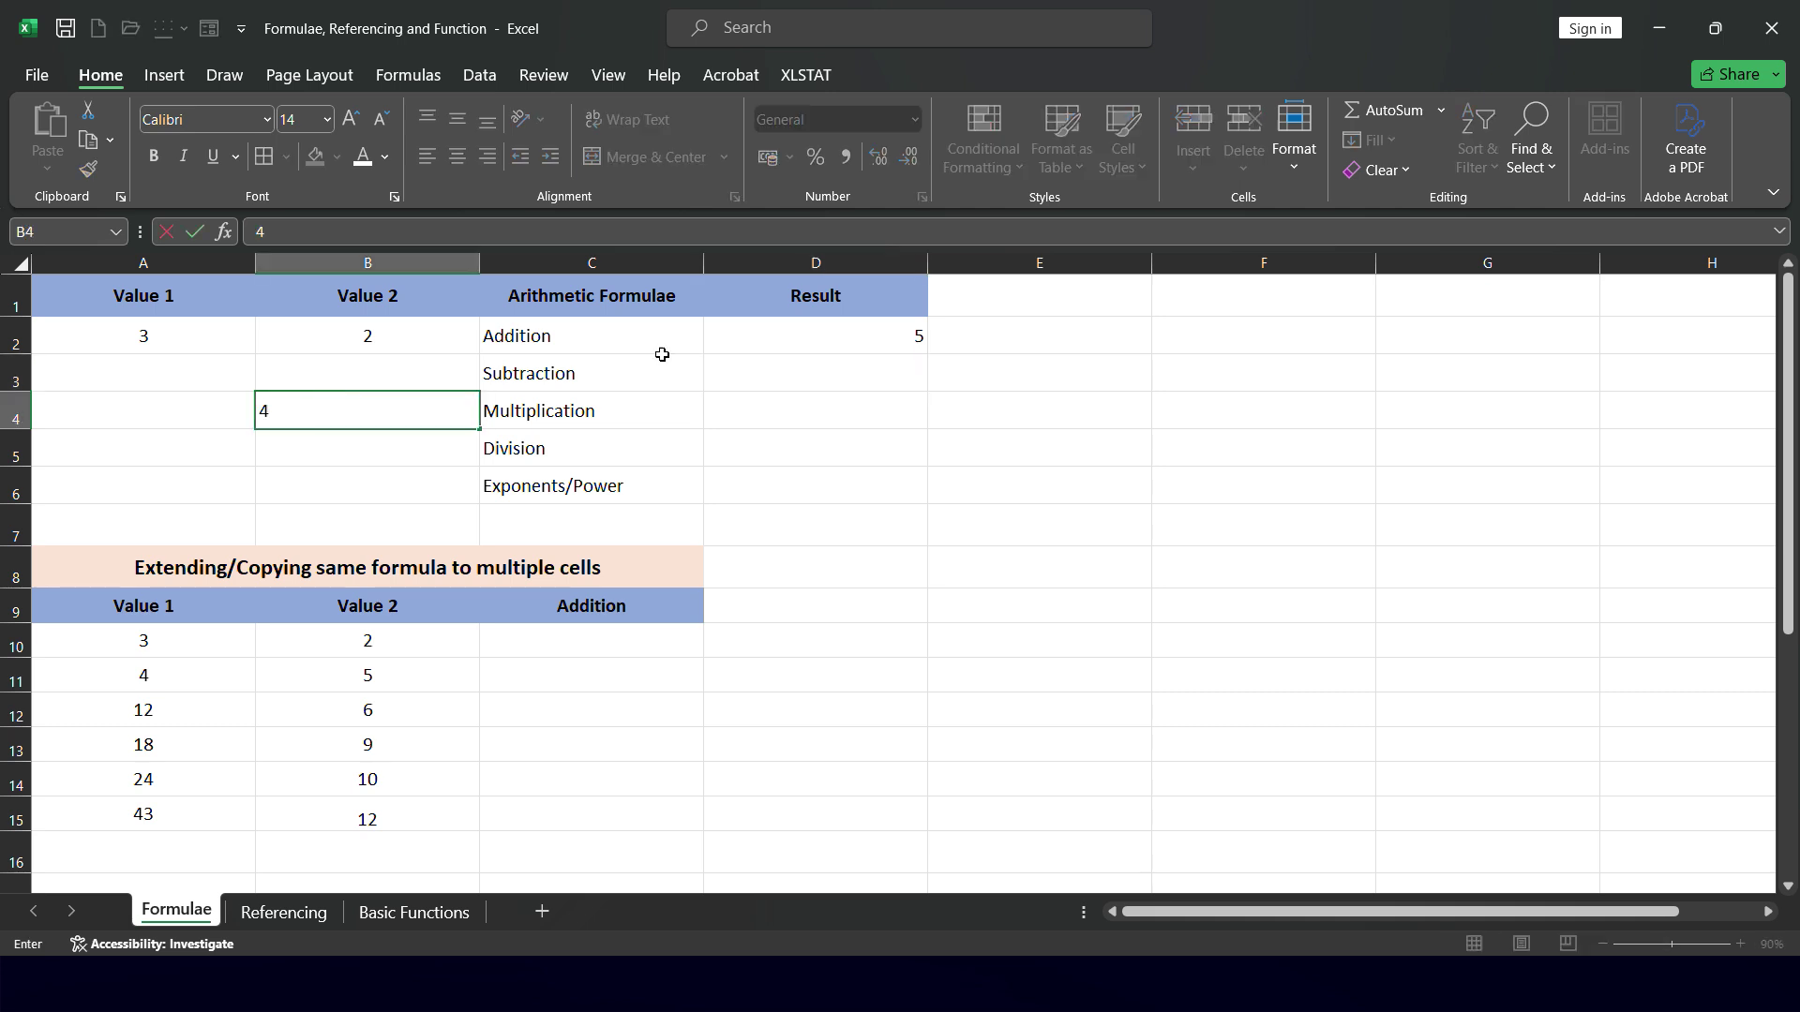
{"action": "left_click", "coordinate": [780, 334]}
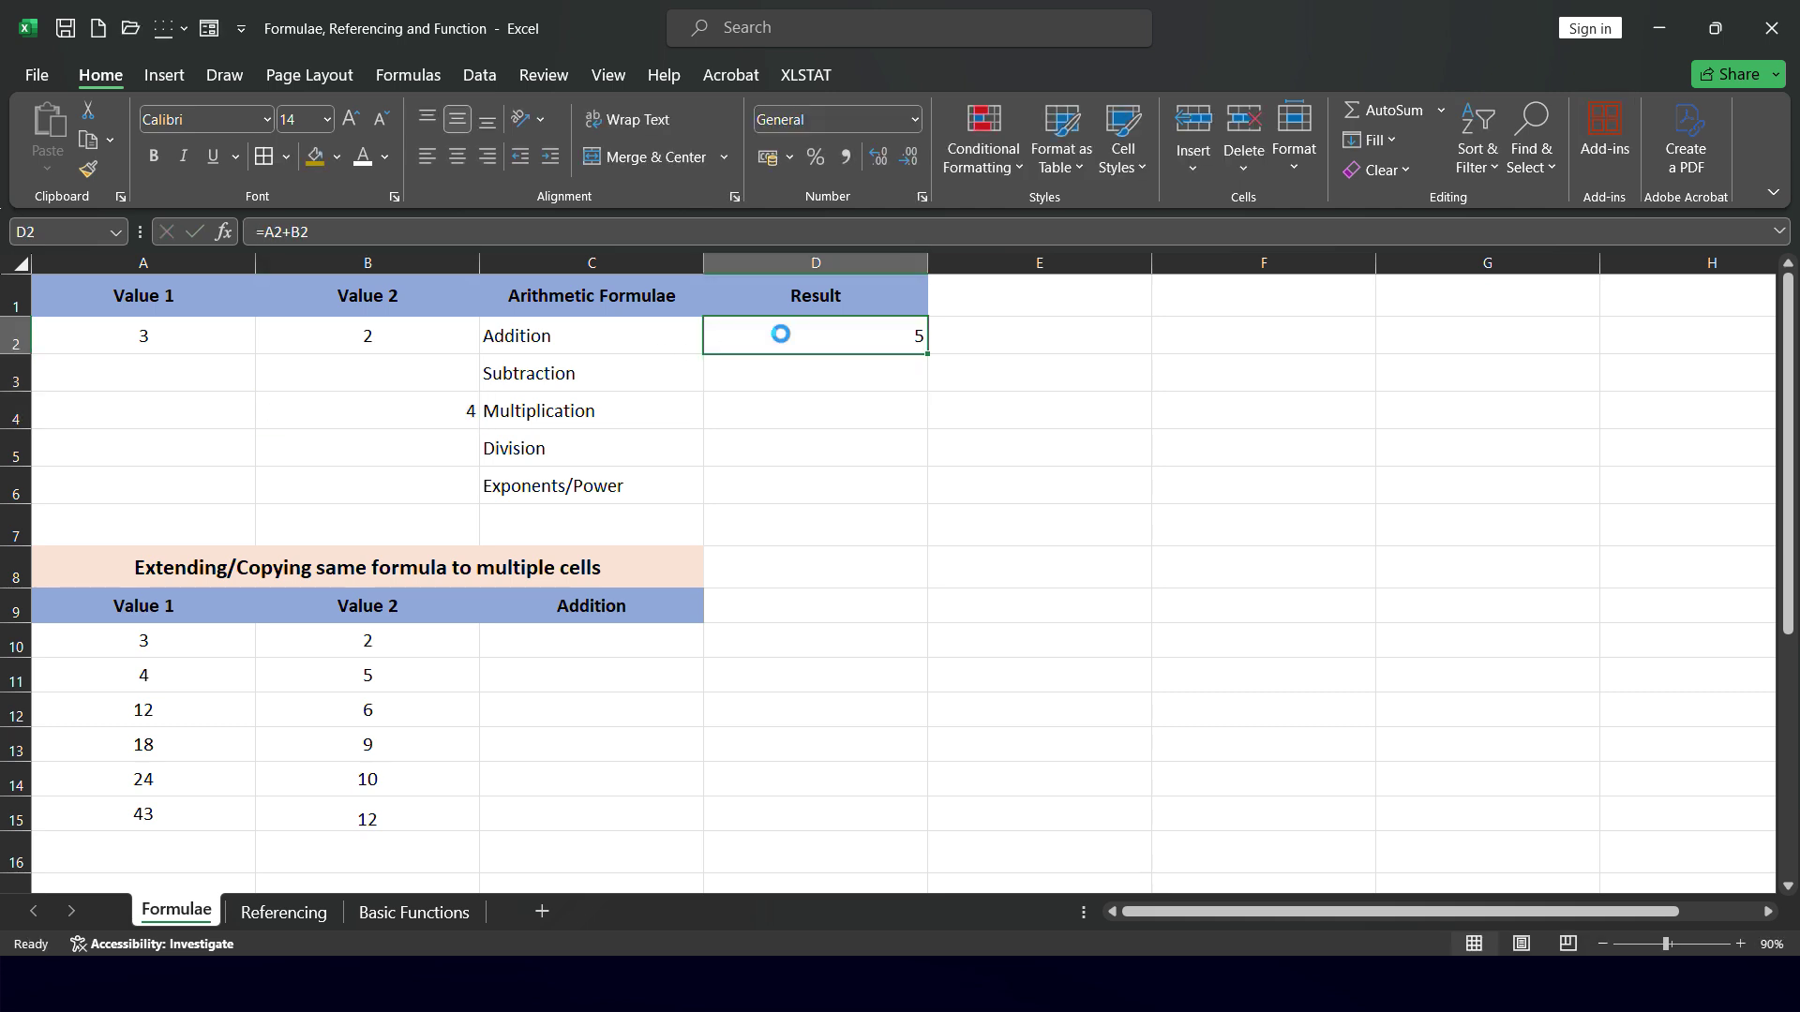
{"action": "key", "text": "Delete"}
{"action": "left_click", "coordinate": [1098, 383]}
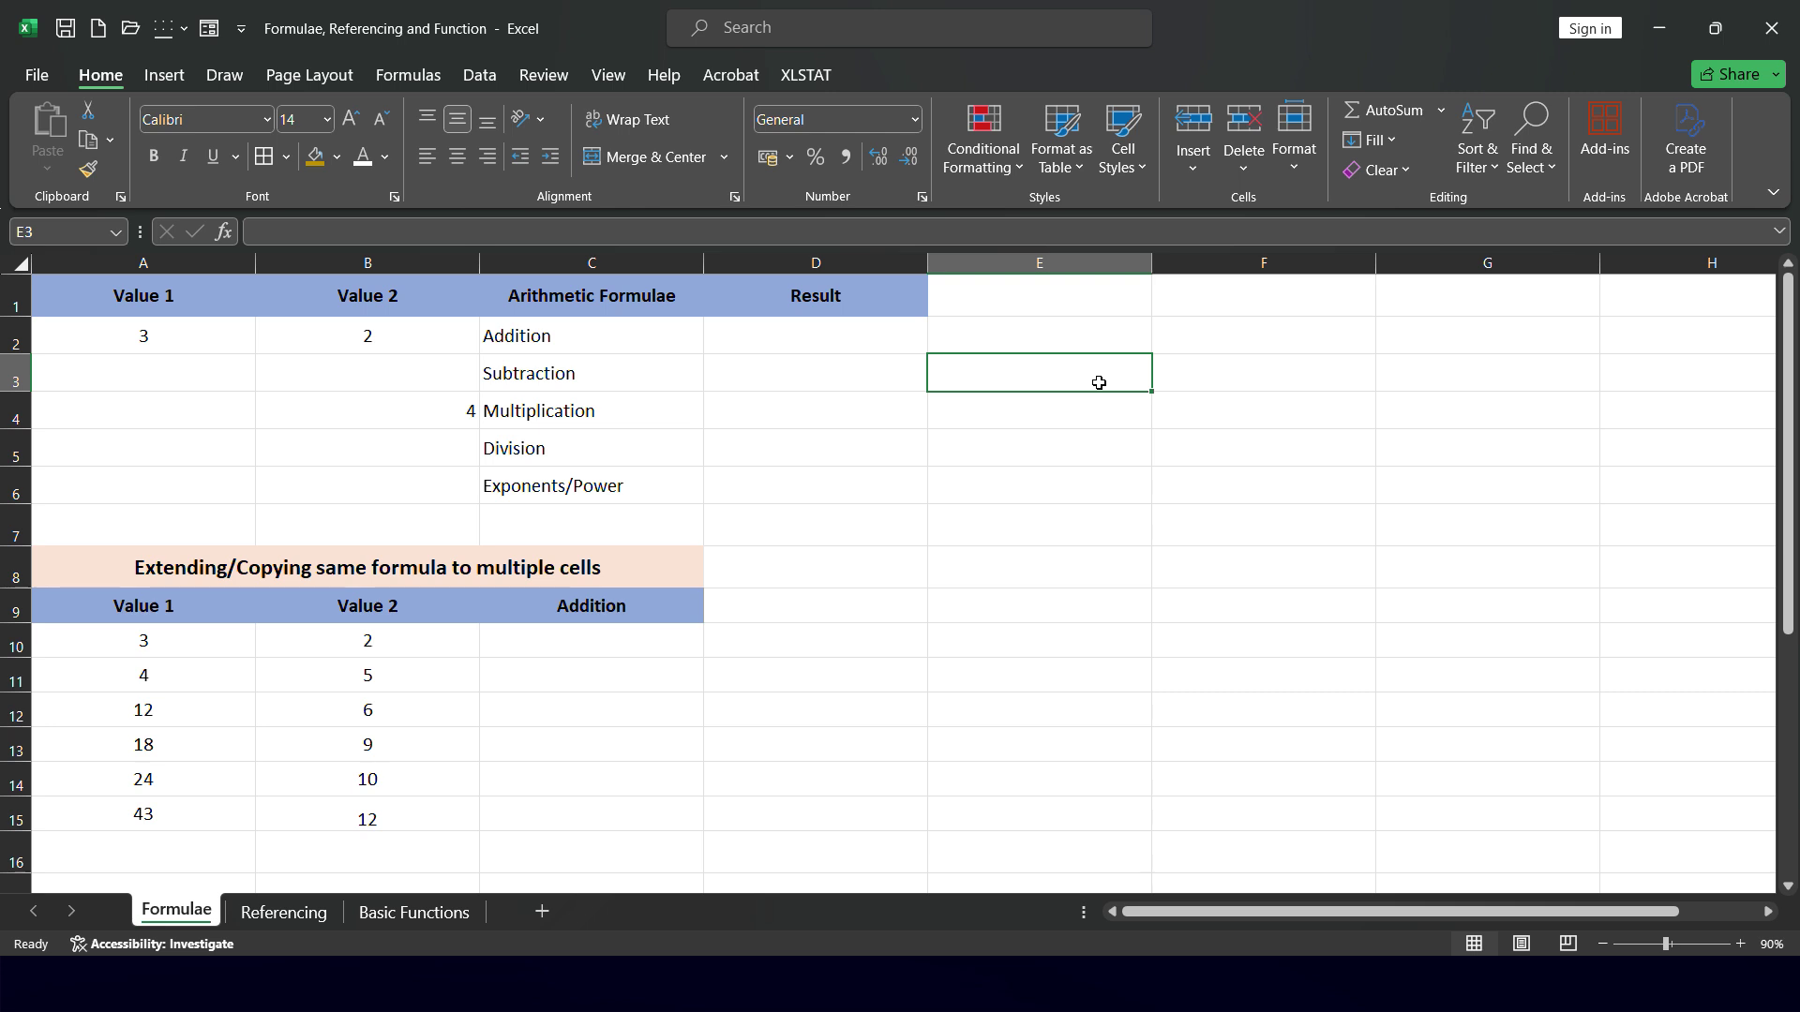
{"action": "left_click", "coordinate": [443, 405]}
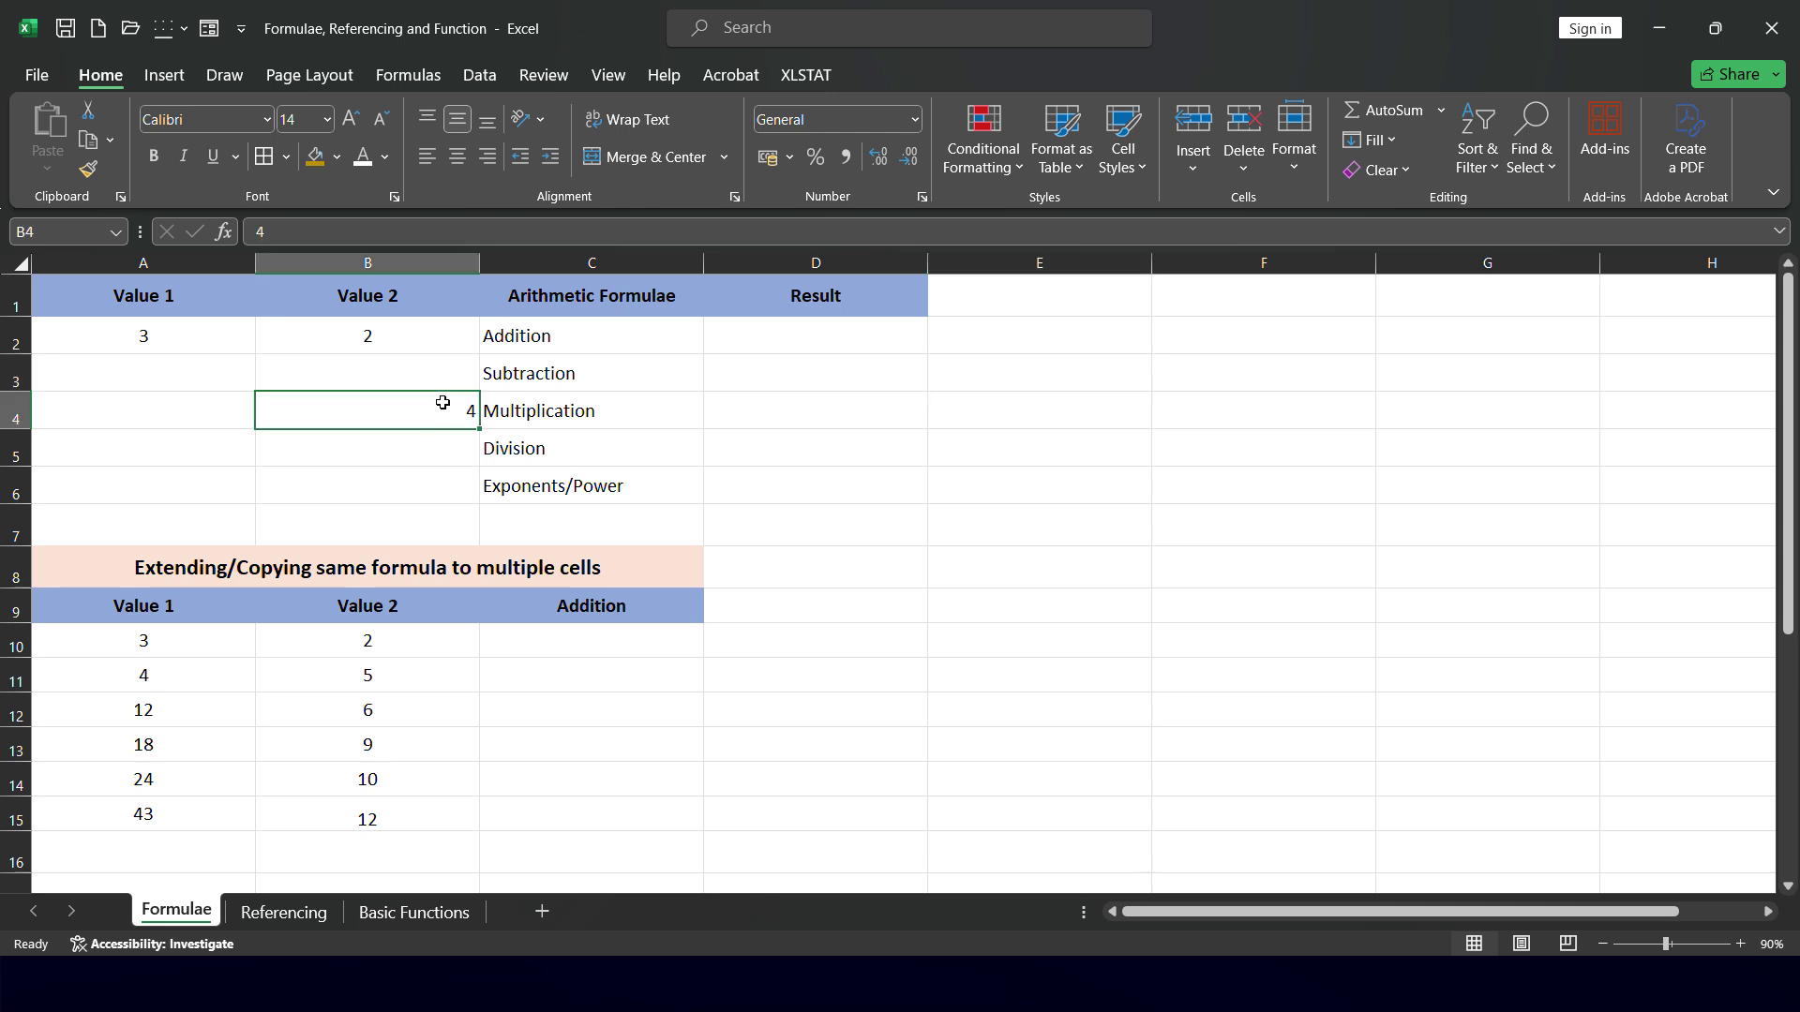
{"action": "left_click", "coordinate": [458, 157]}
{"action": "left_click", "coordinate": [1048, 401]}
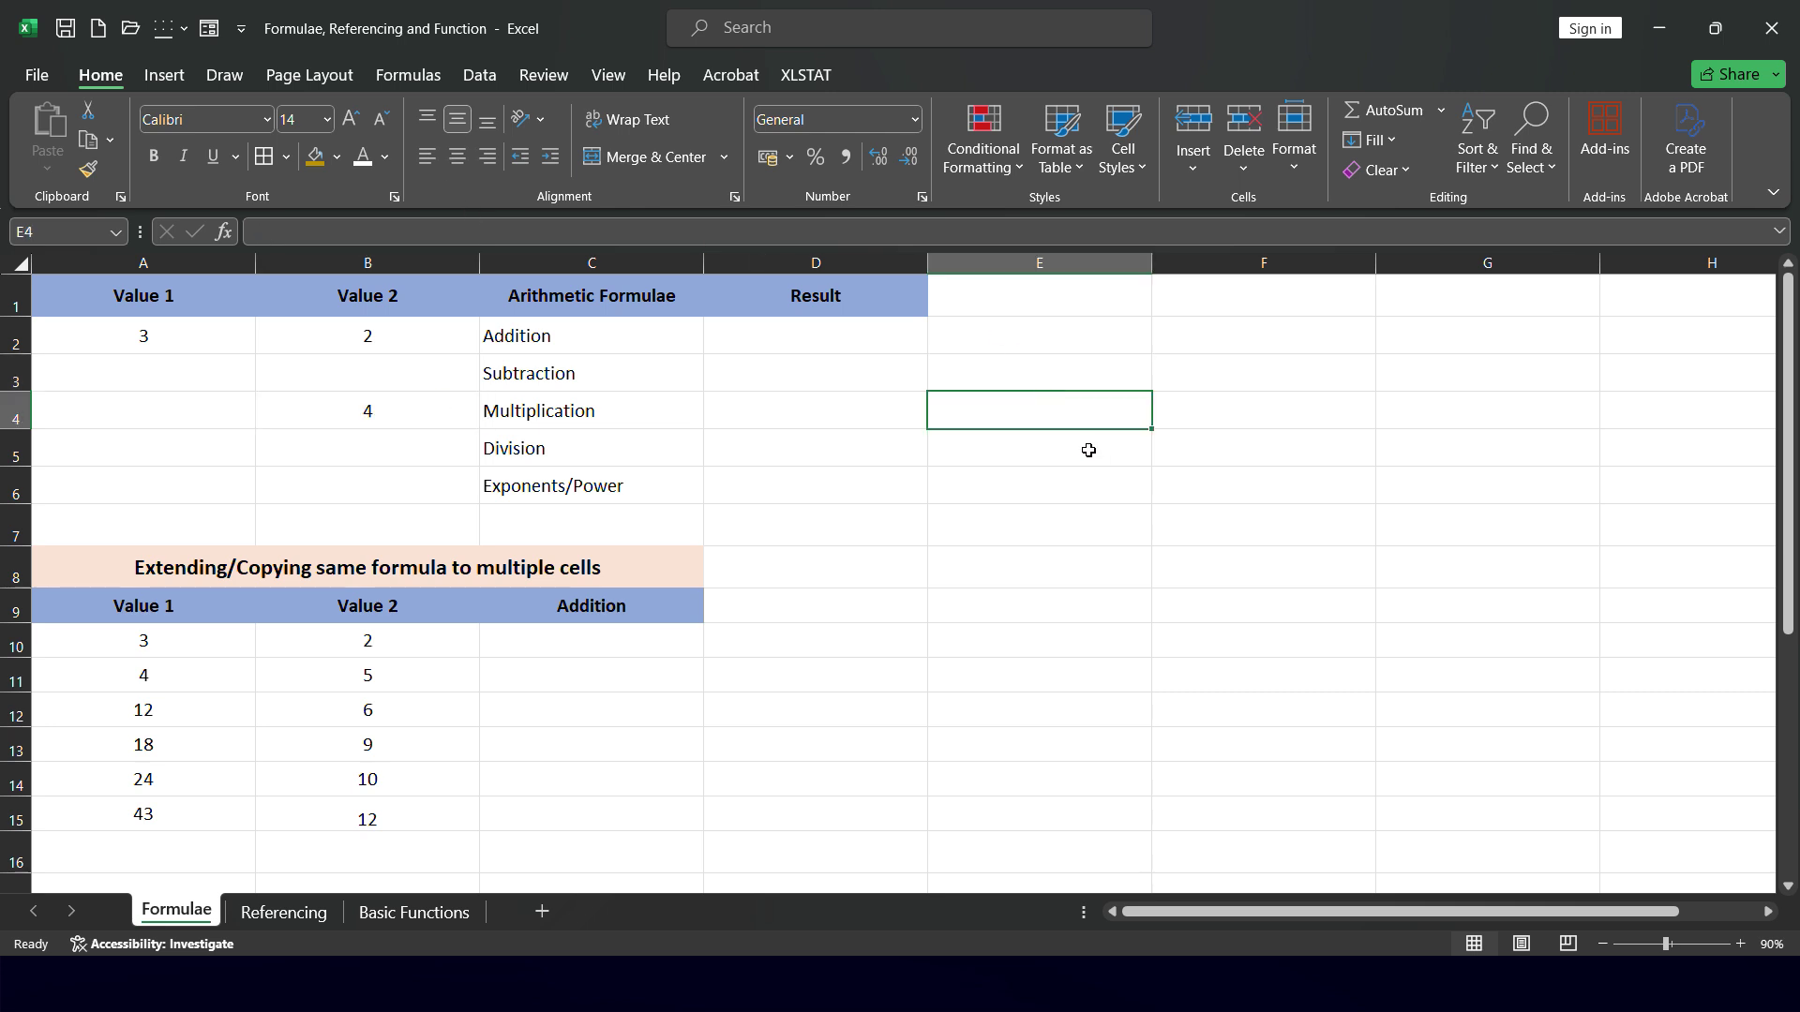
Enter =(A2+B2)*B4 in E4 so it returns 20
{"action": "type", "text": "="}
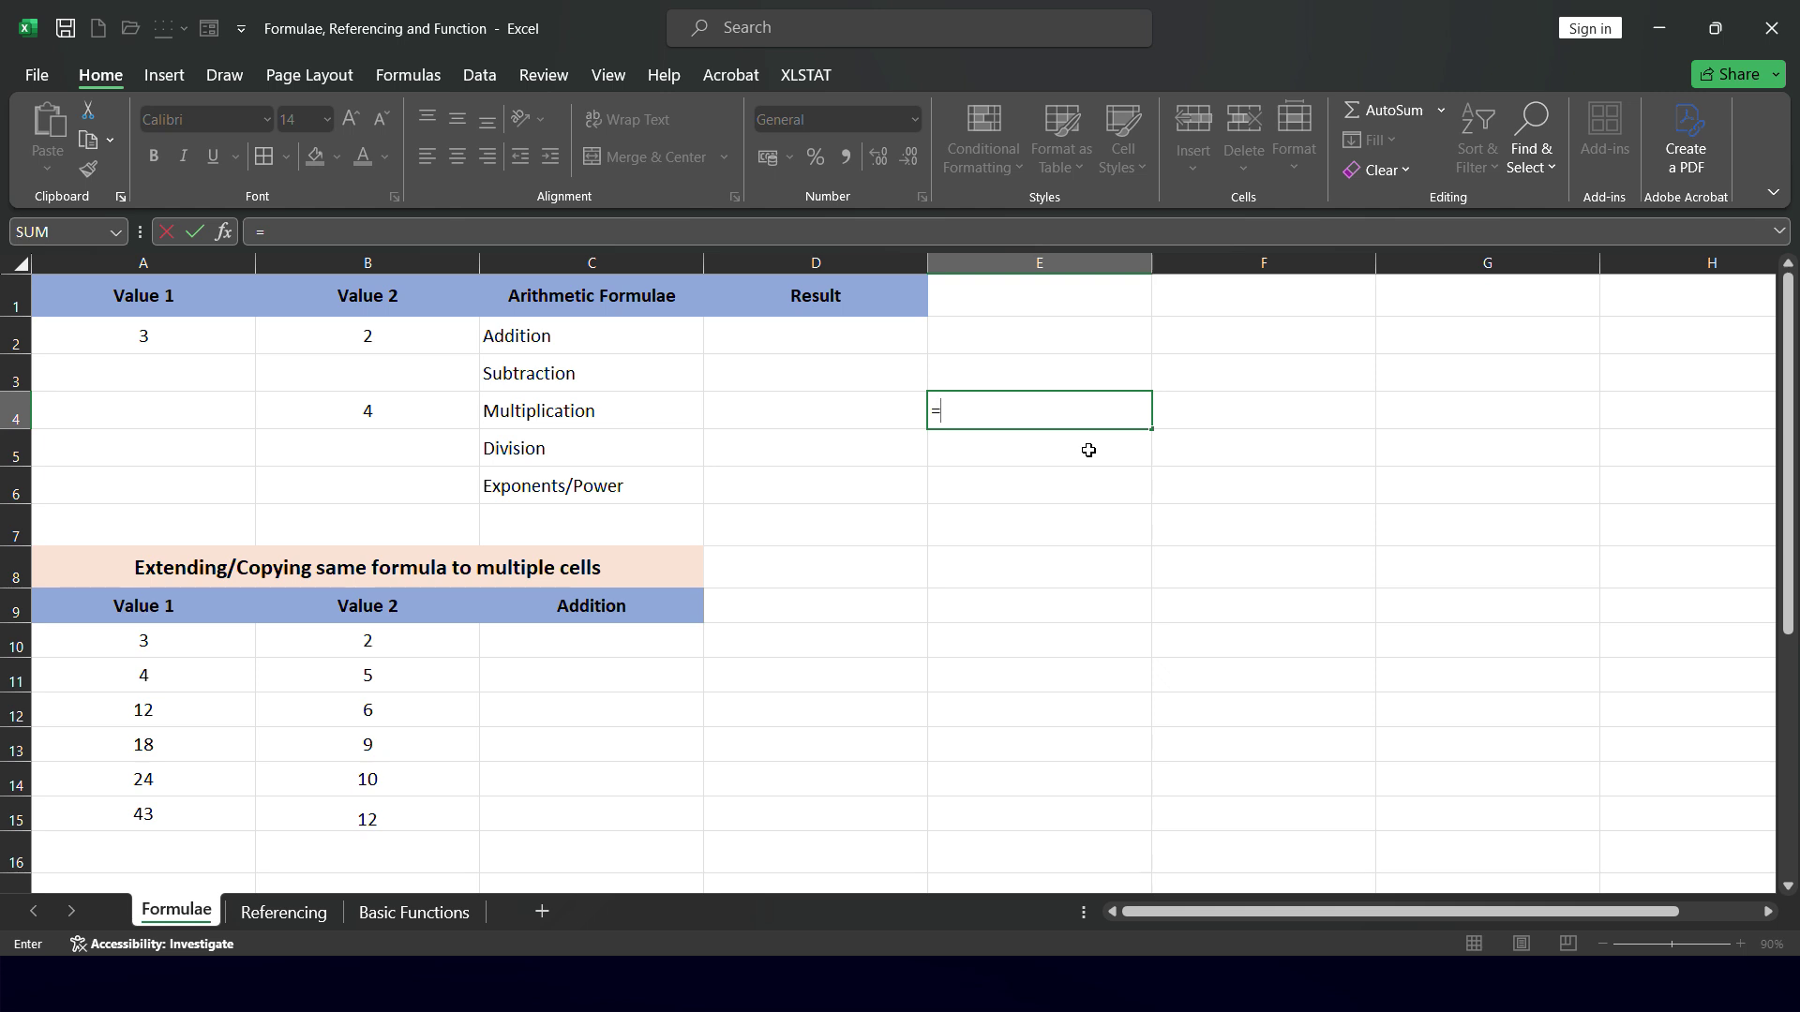
{"action": "left_click", "coordinate": [201, 332]}
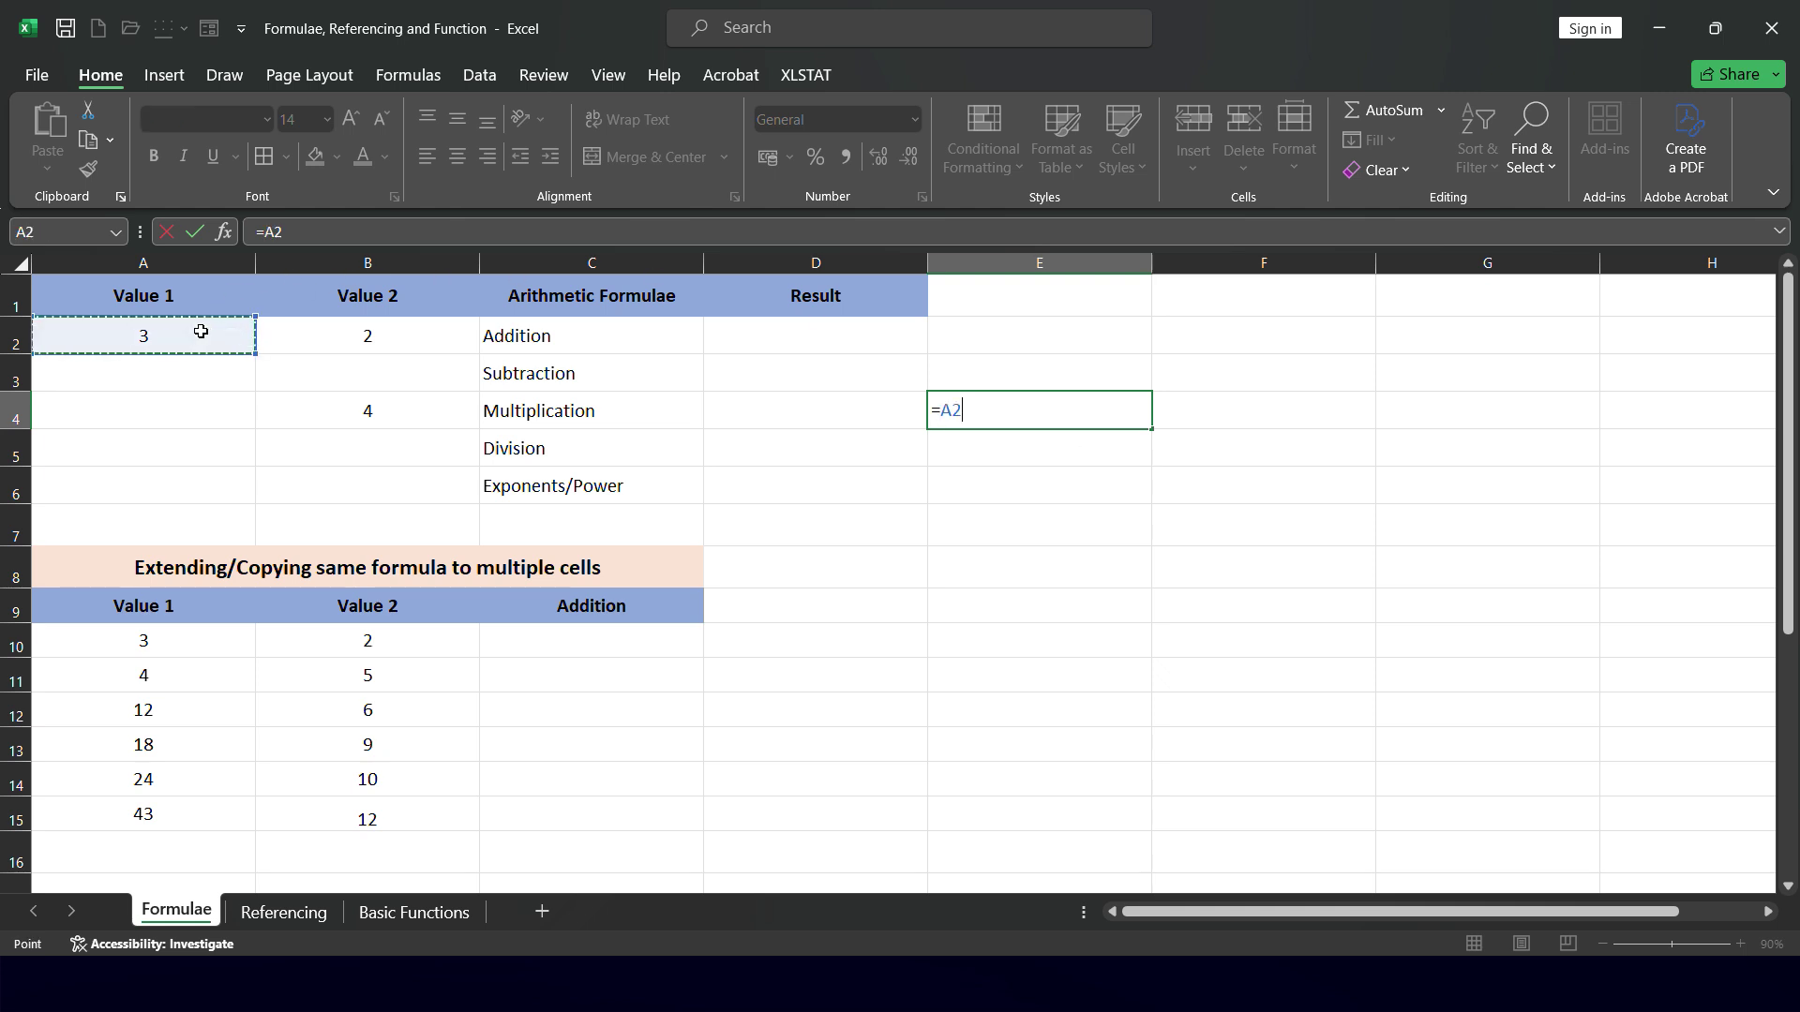
{"action": "type", "text": "+"}
{"action": "left_click", "coordinate": [364, 333]}
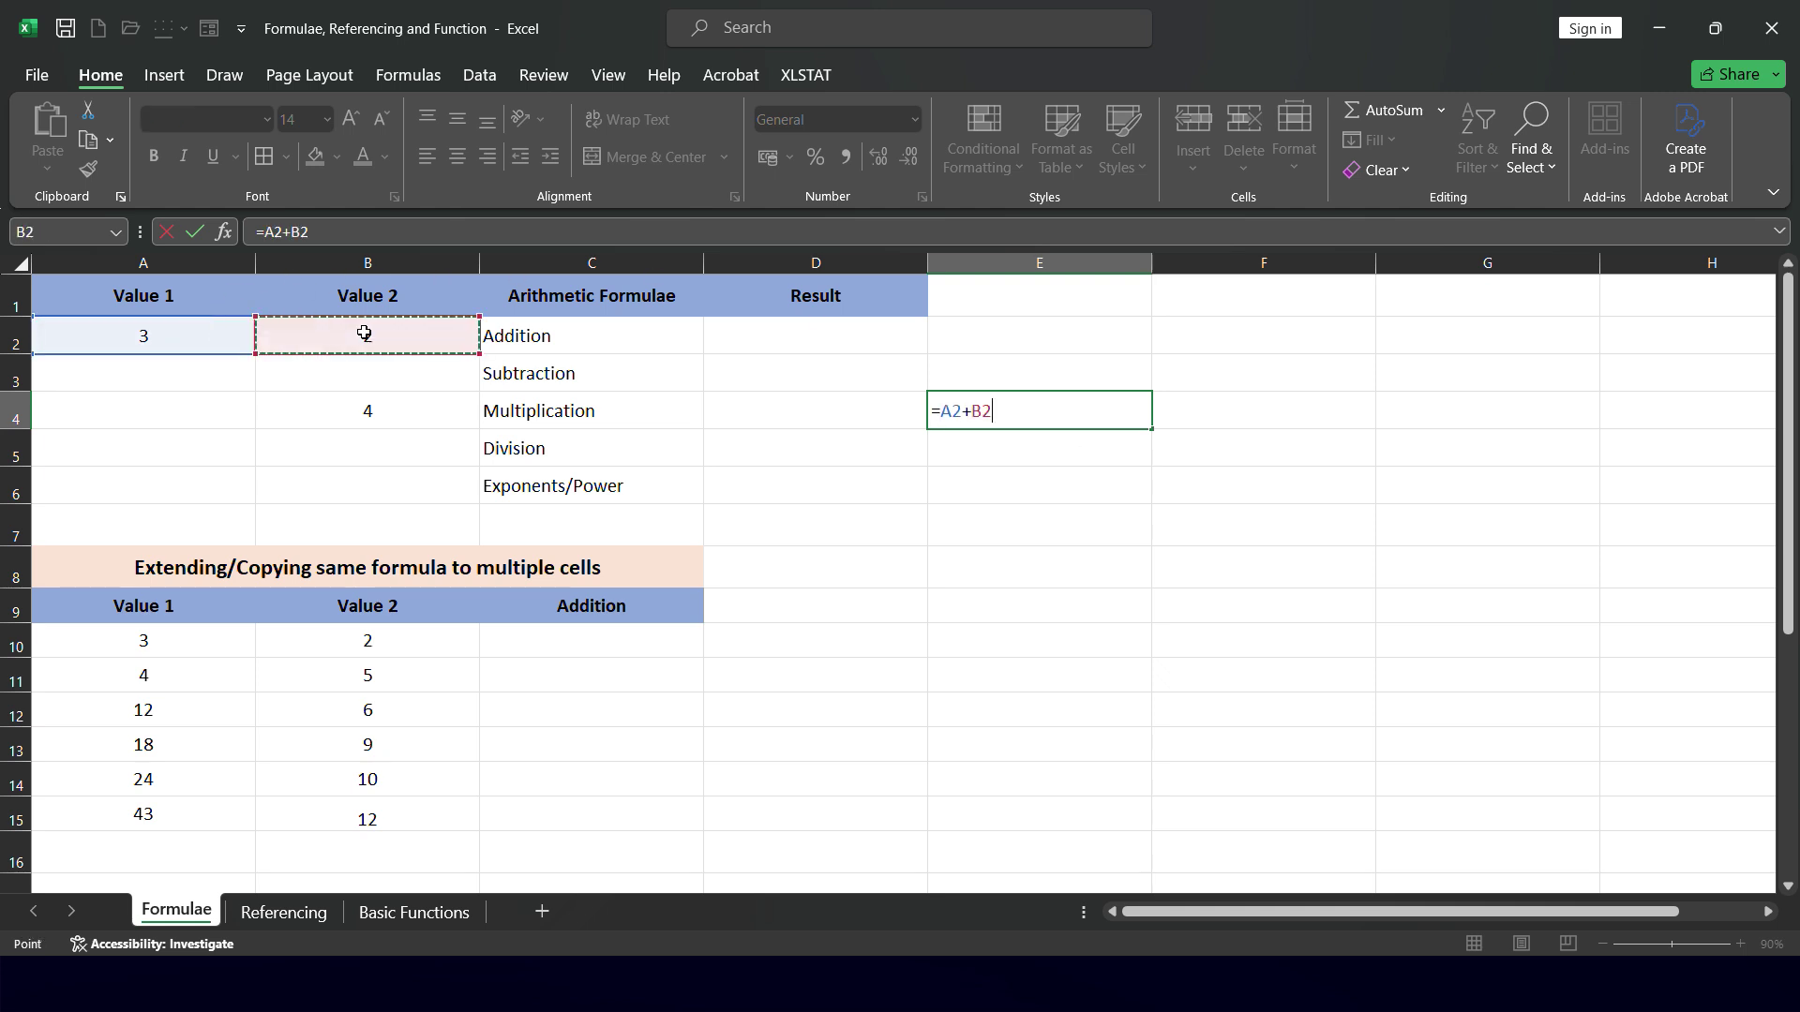
{"action": "type", "text": "*"}
{"action": "left_click", "coordinate": [392, 410]}
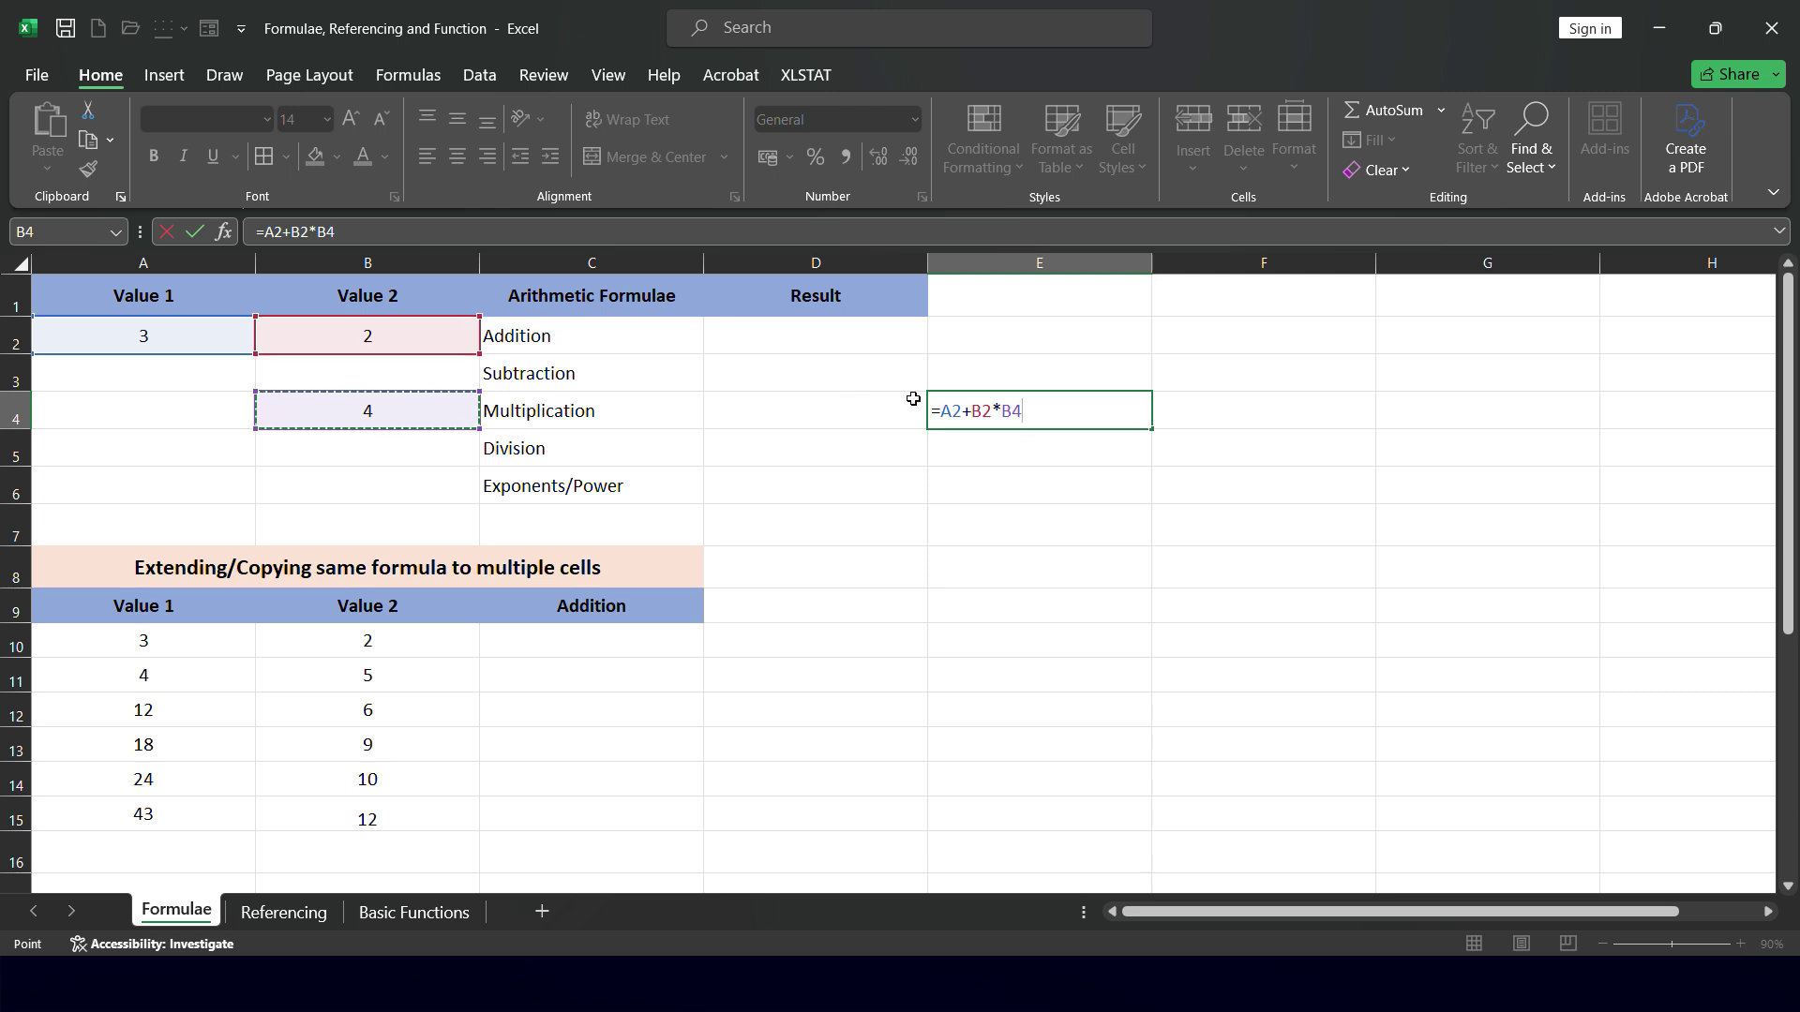
{"action": "left_click", "coordinate": [942, 410]}
{"action": "type", "text": "("}
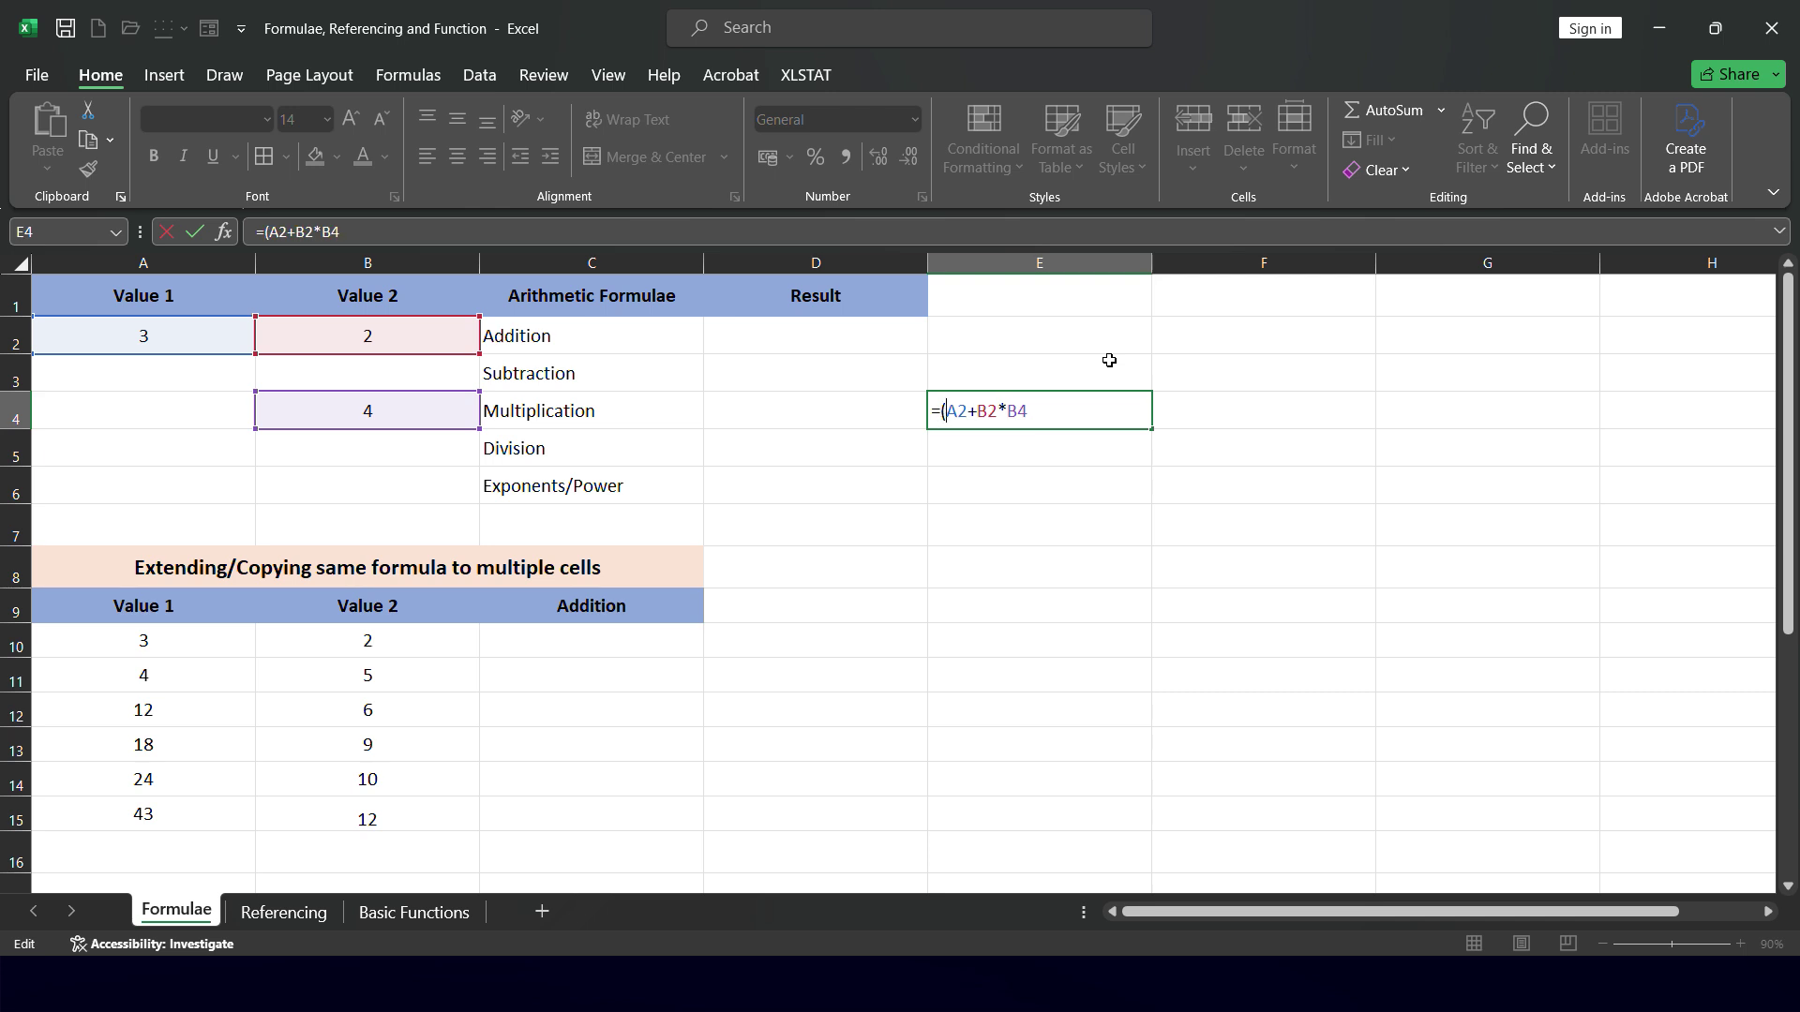
{"action": "left_click", "coordinate": [1000, 402]}
{"action": "type", "text": ")"}
{"action": "key", "text": "Return"}
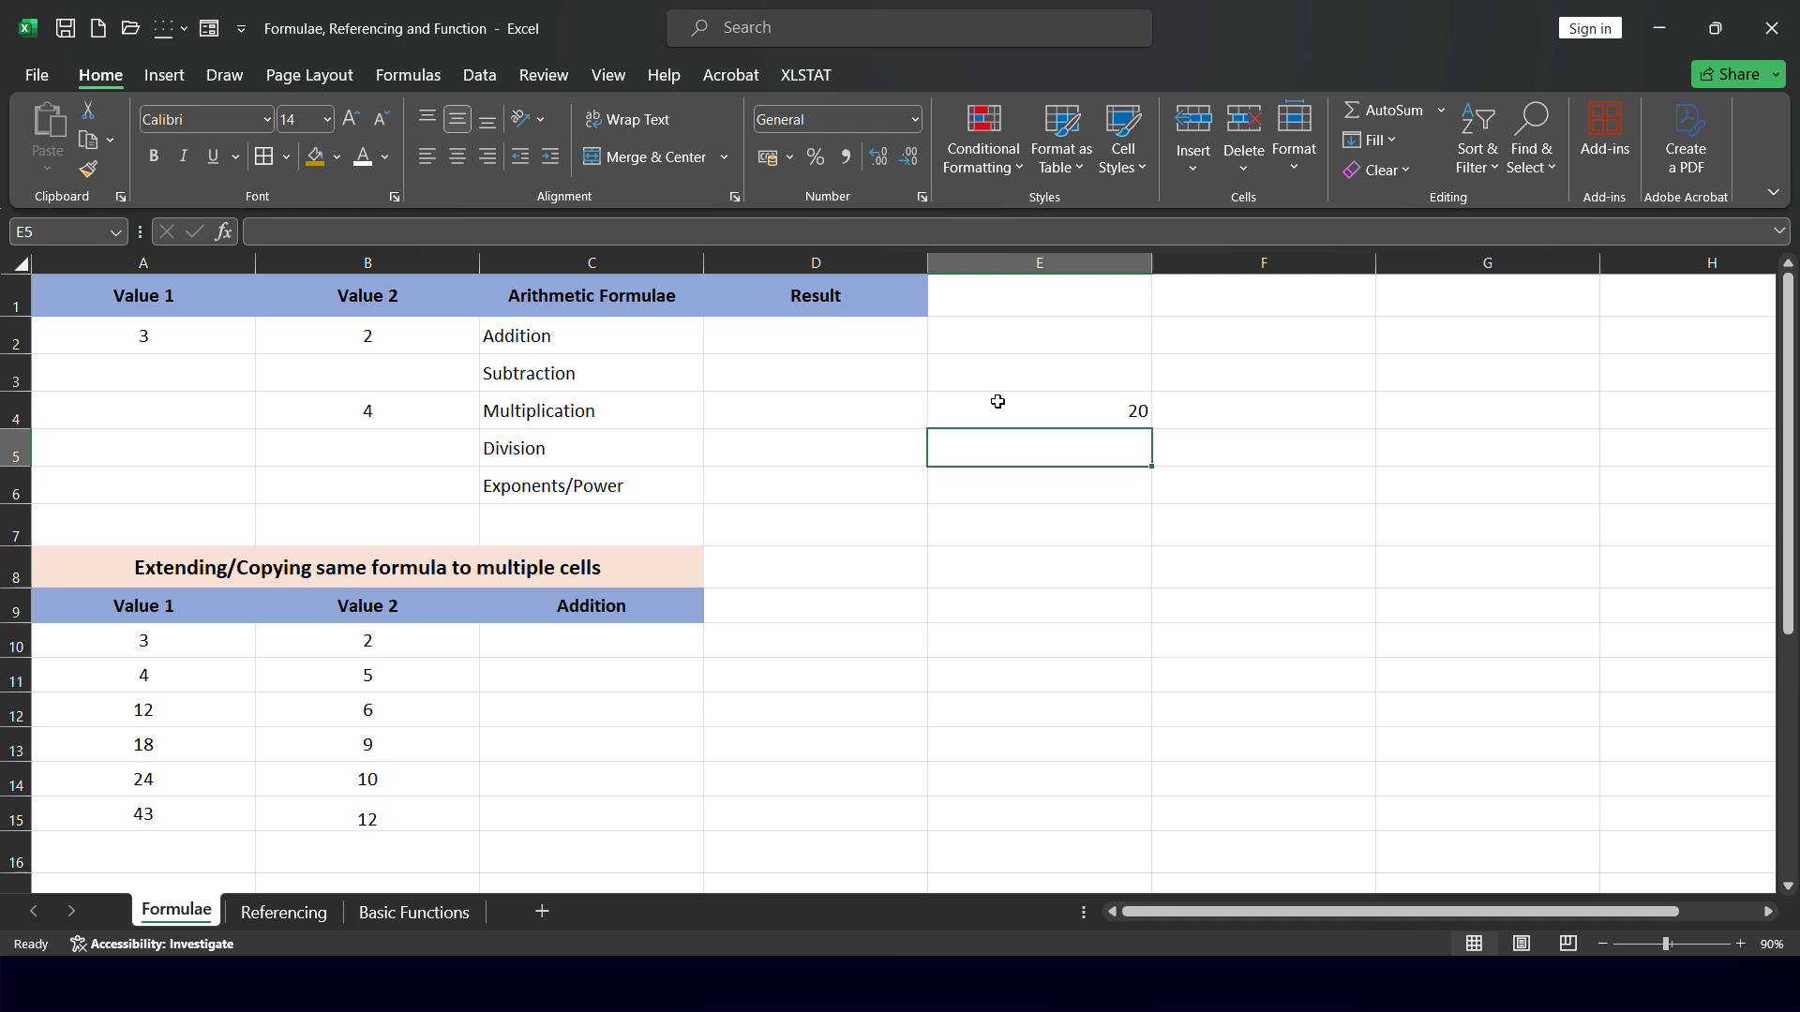
Build the formula =A2+B2*B4 in E5
{"action": "type", "text": "="}
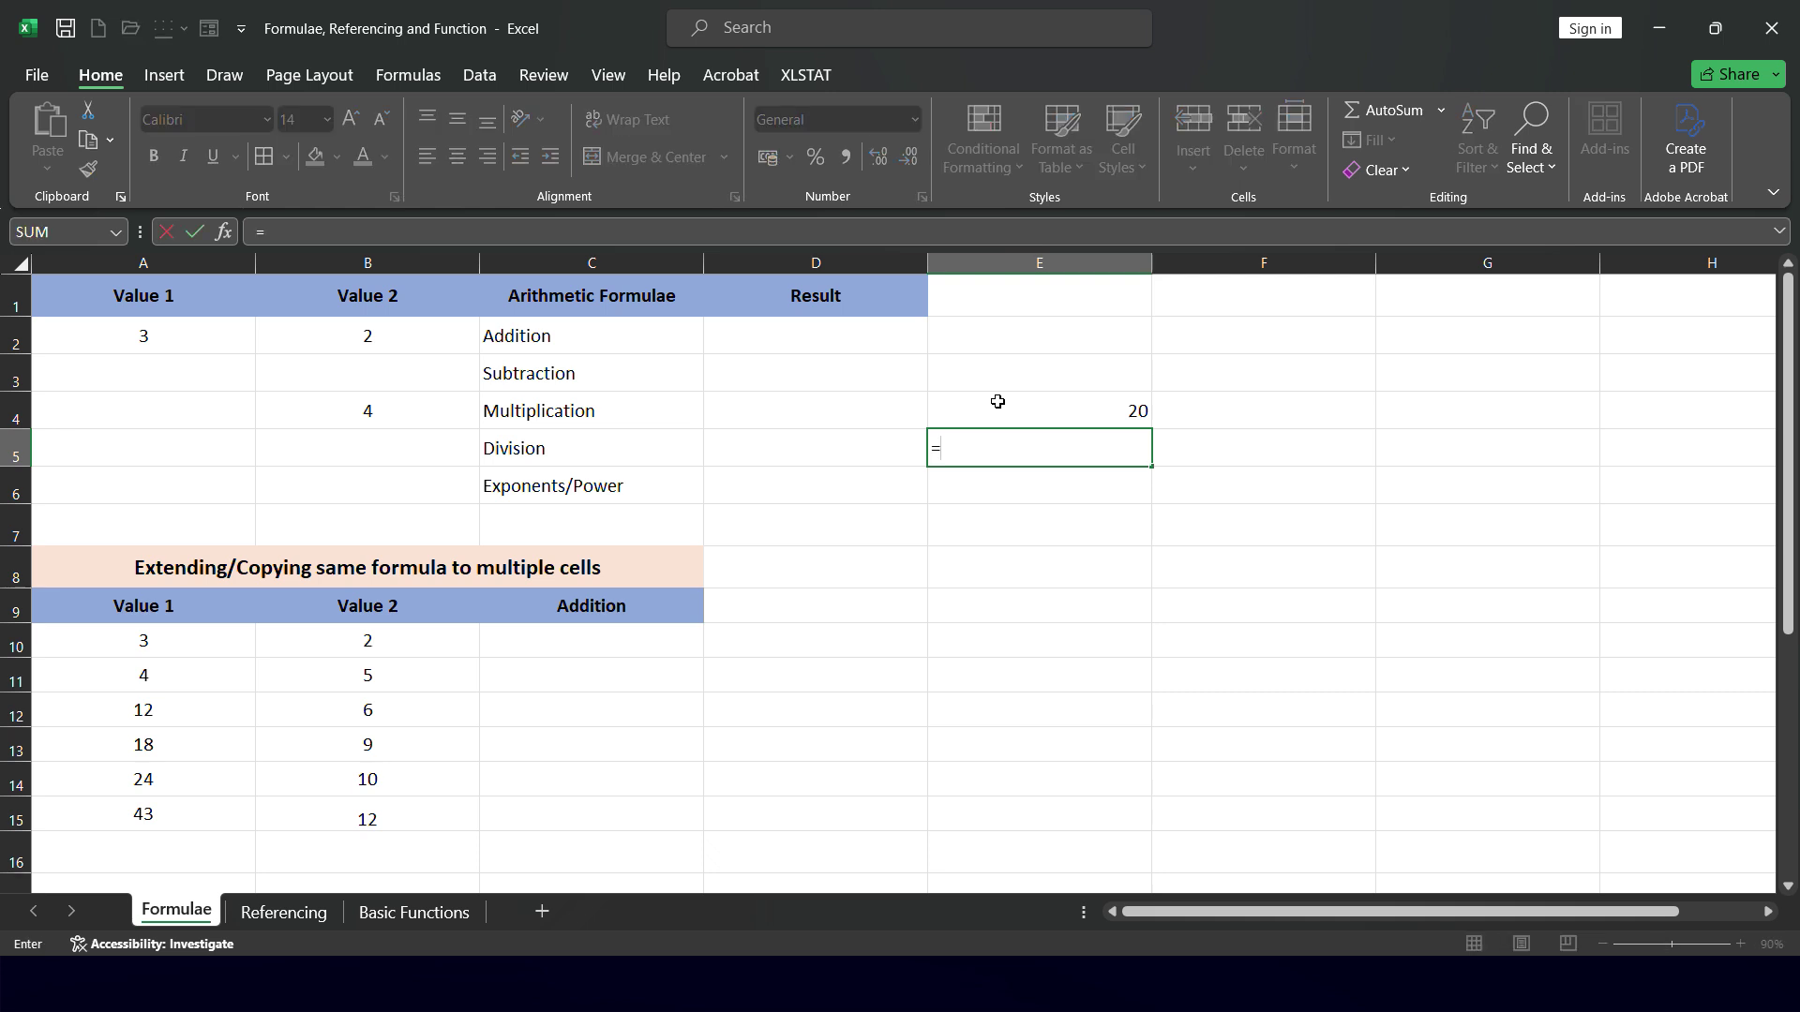
{"action": "left_click", "coordinate": [225, 339]}
{"action": "type", "text": "+"}
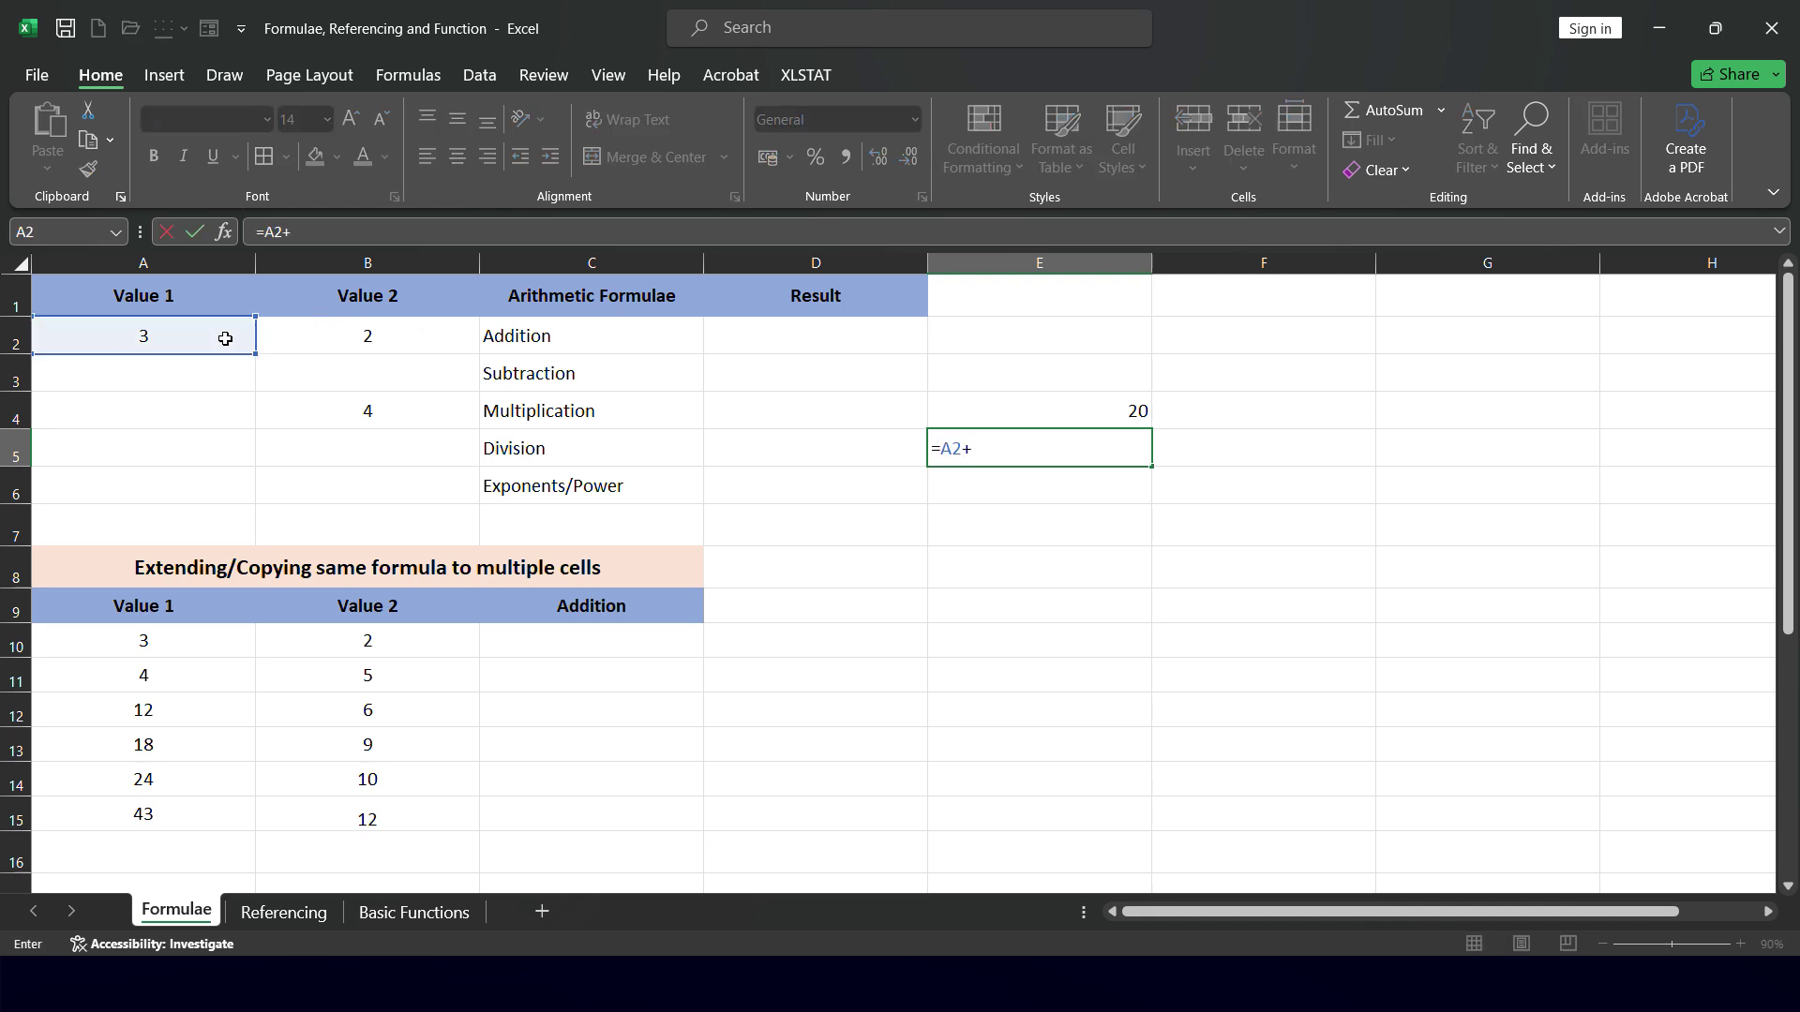
{"action": "left_click", "coordinate": [394, 352]}
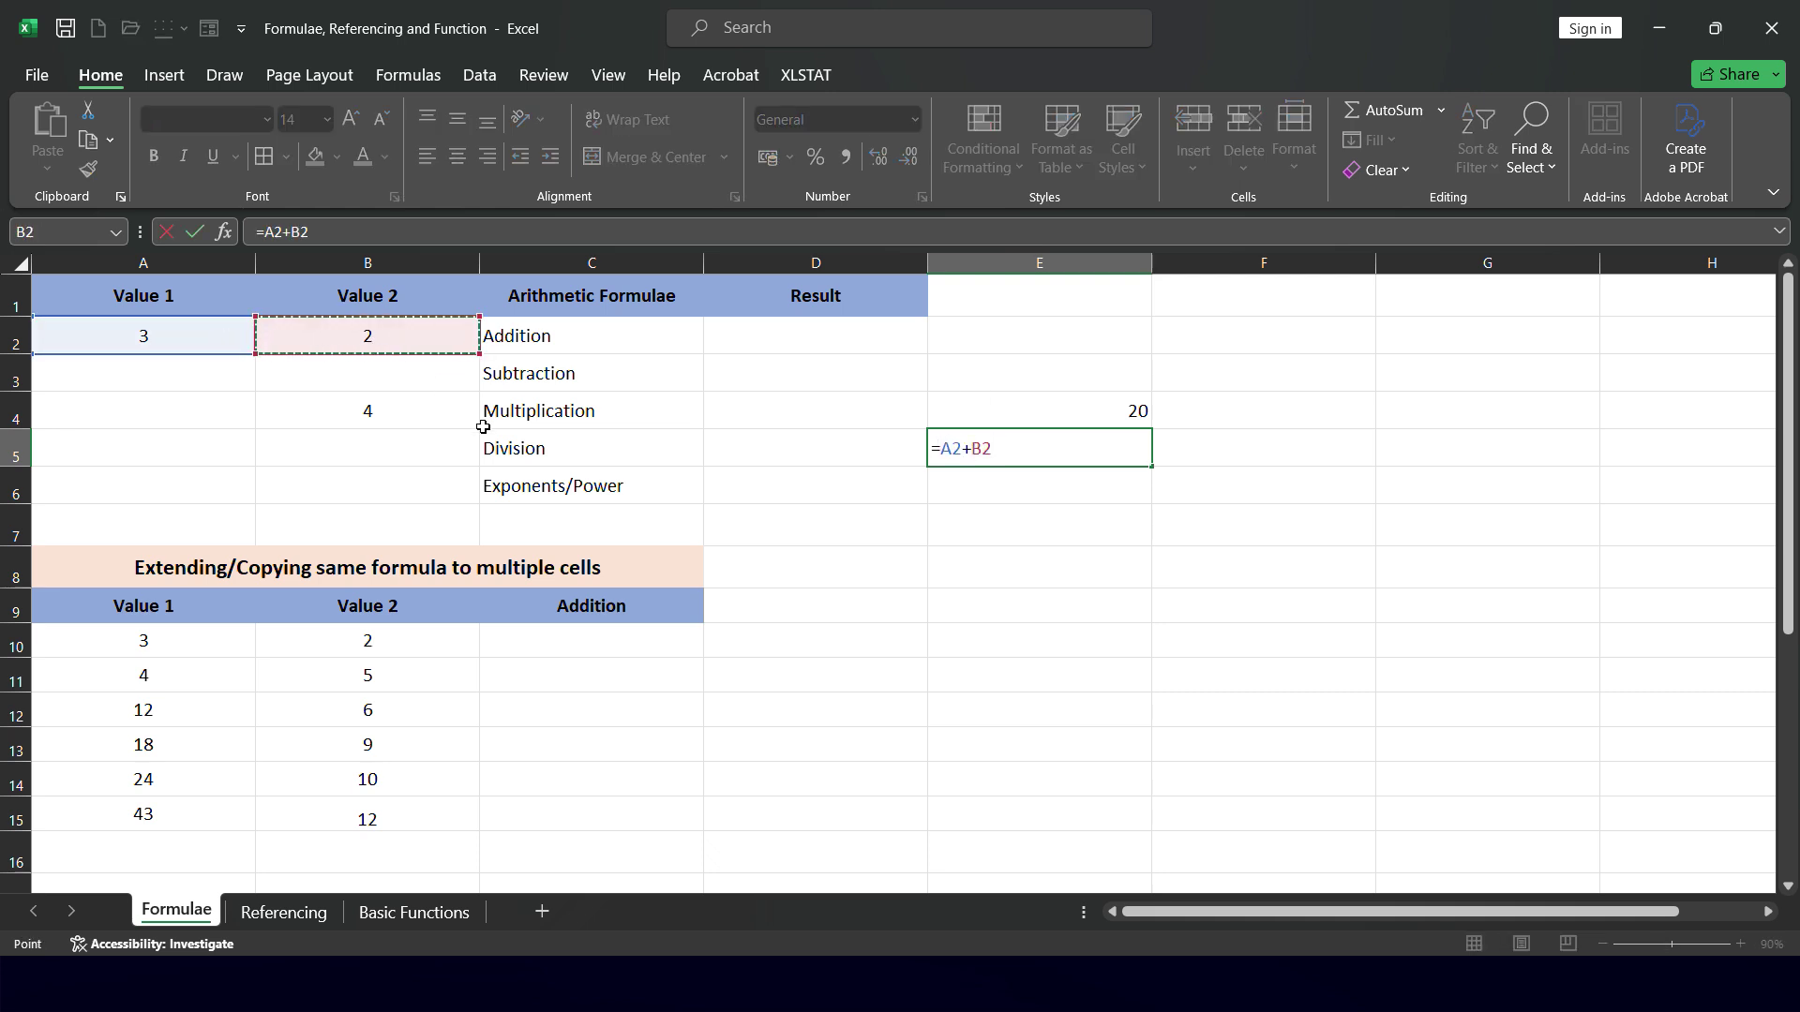
{"action": "type", "text": "*"}
{"action": "left_click", "coordinate": [424, 413]}
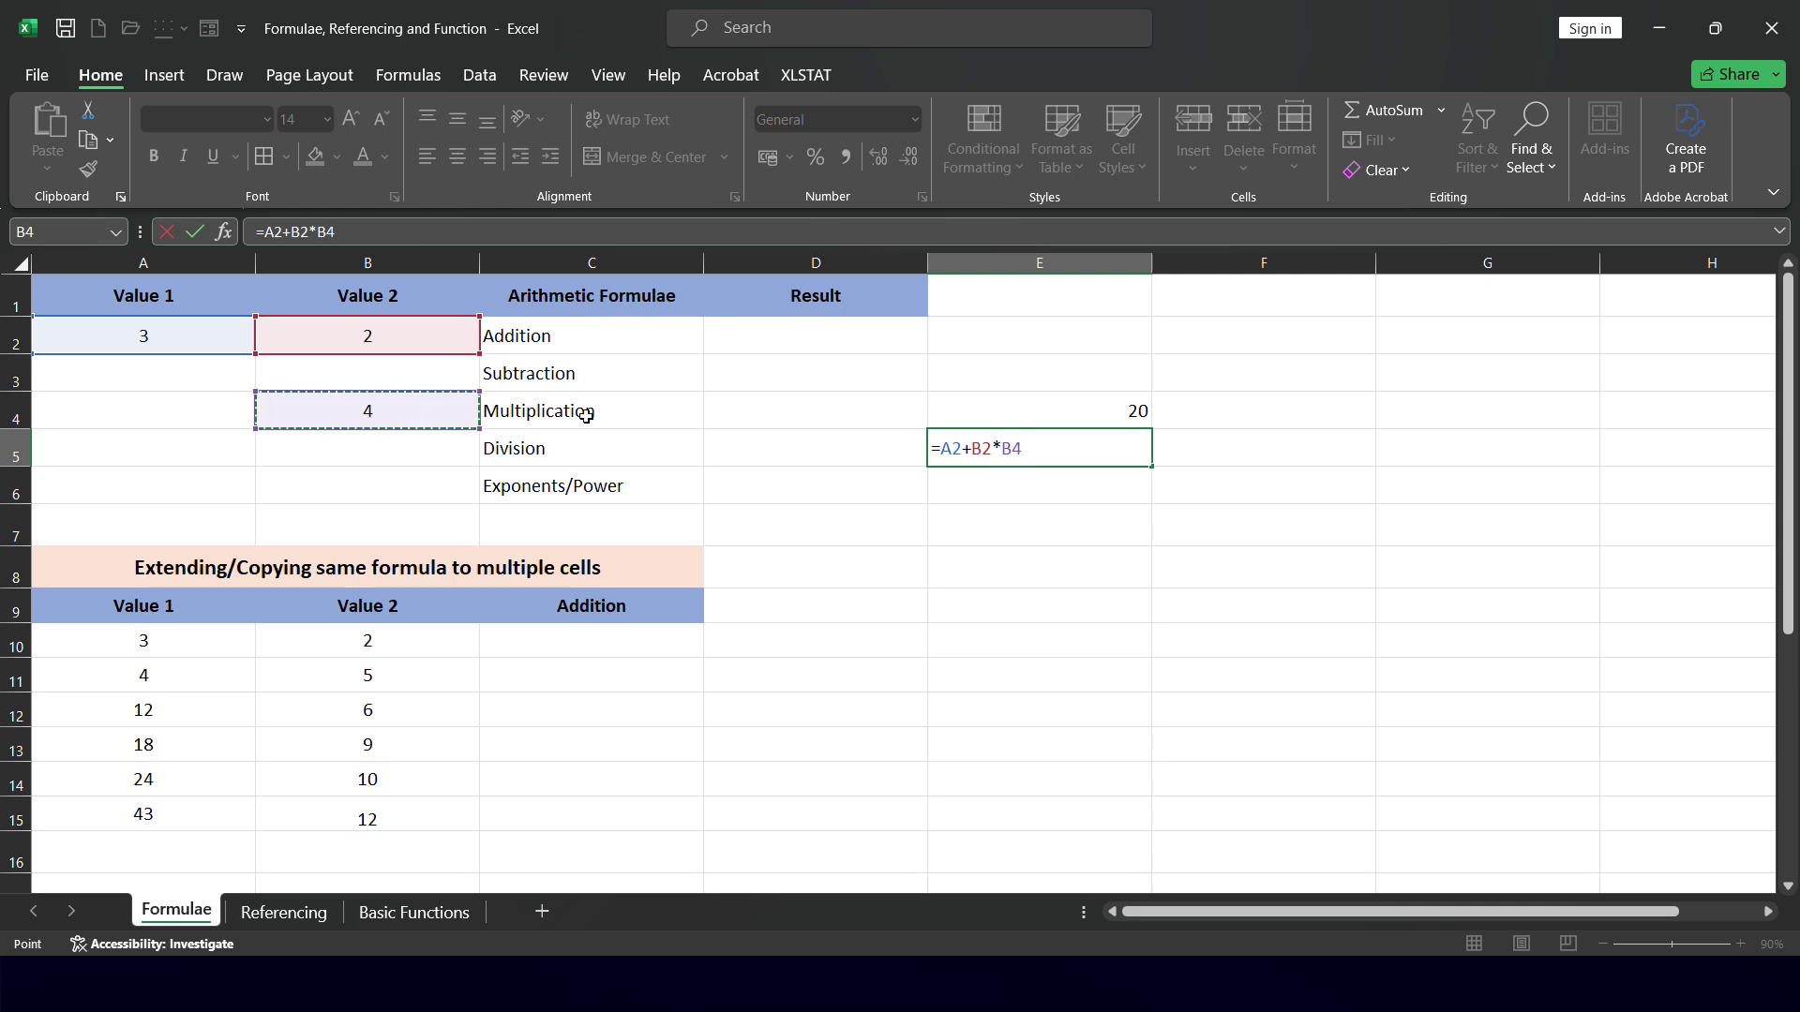
Bracket B2*B4 to make =A2+(B2*B4), returning 11, and select E4:E5
{"action": "left_click", "coordinate": [985, 448]}
{"action": "left_click", "coordinate": [977, 440]}
{"action": "type", "text": "("}
{"action": "left_click", "coordinate": [1033, 438]}
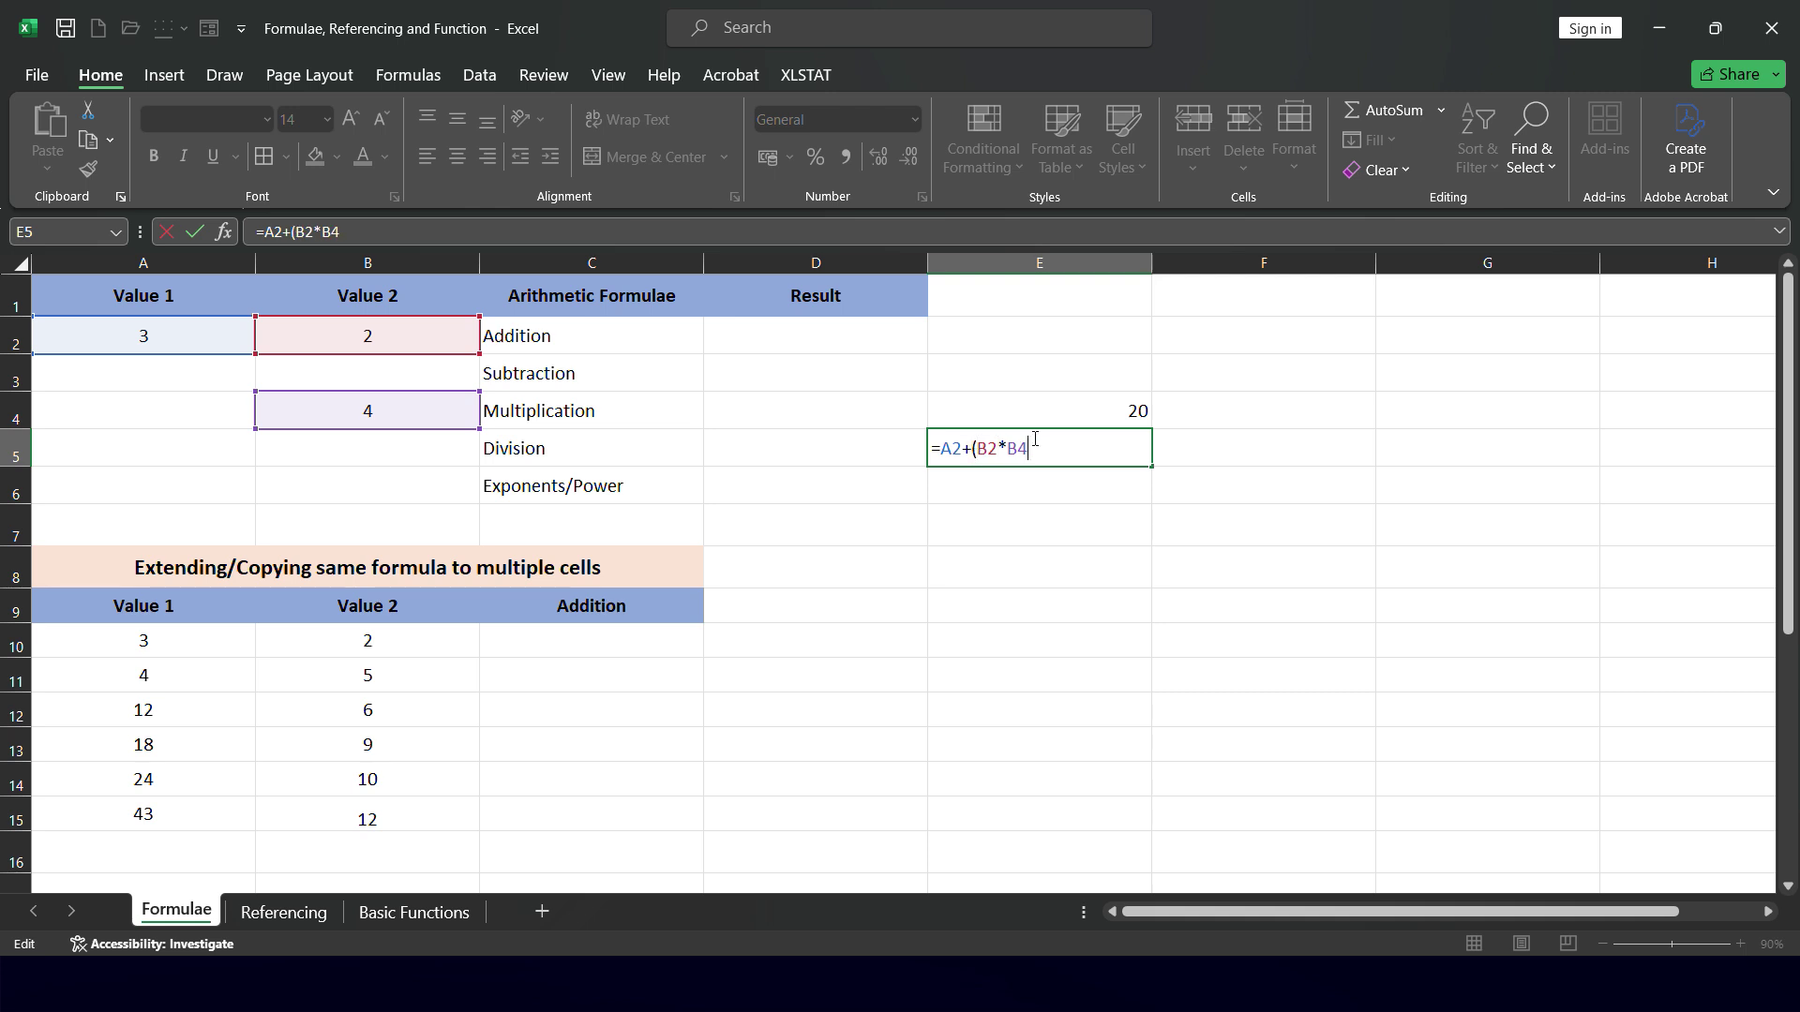
{"action": "type", "text": ")"}
{"action": "key", "text": "Return"}
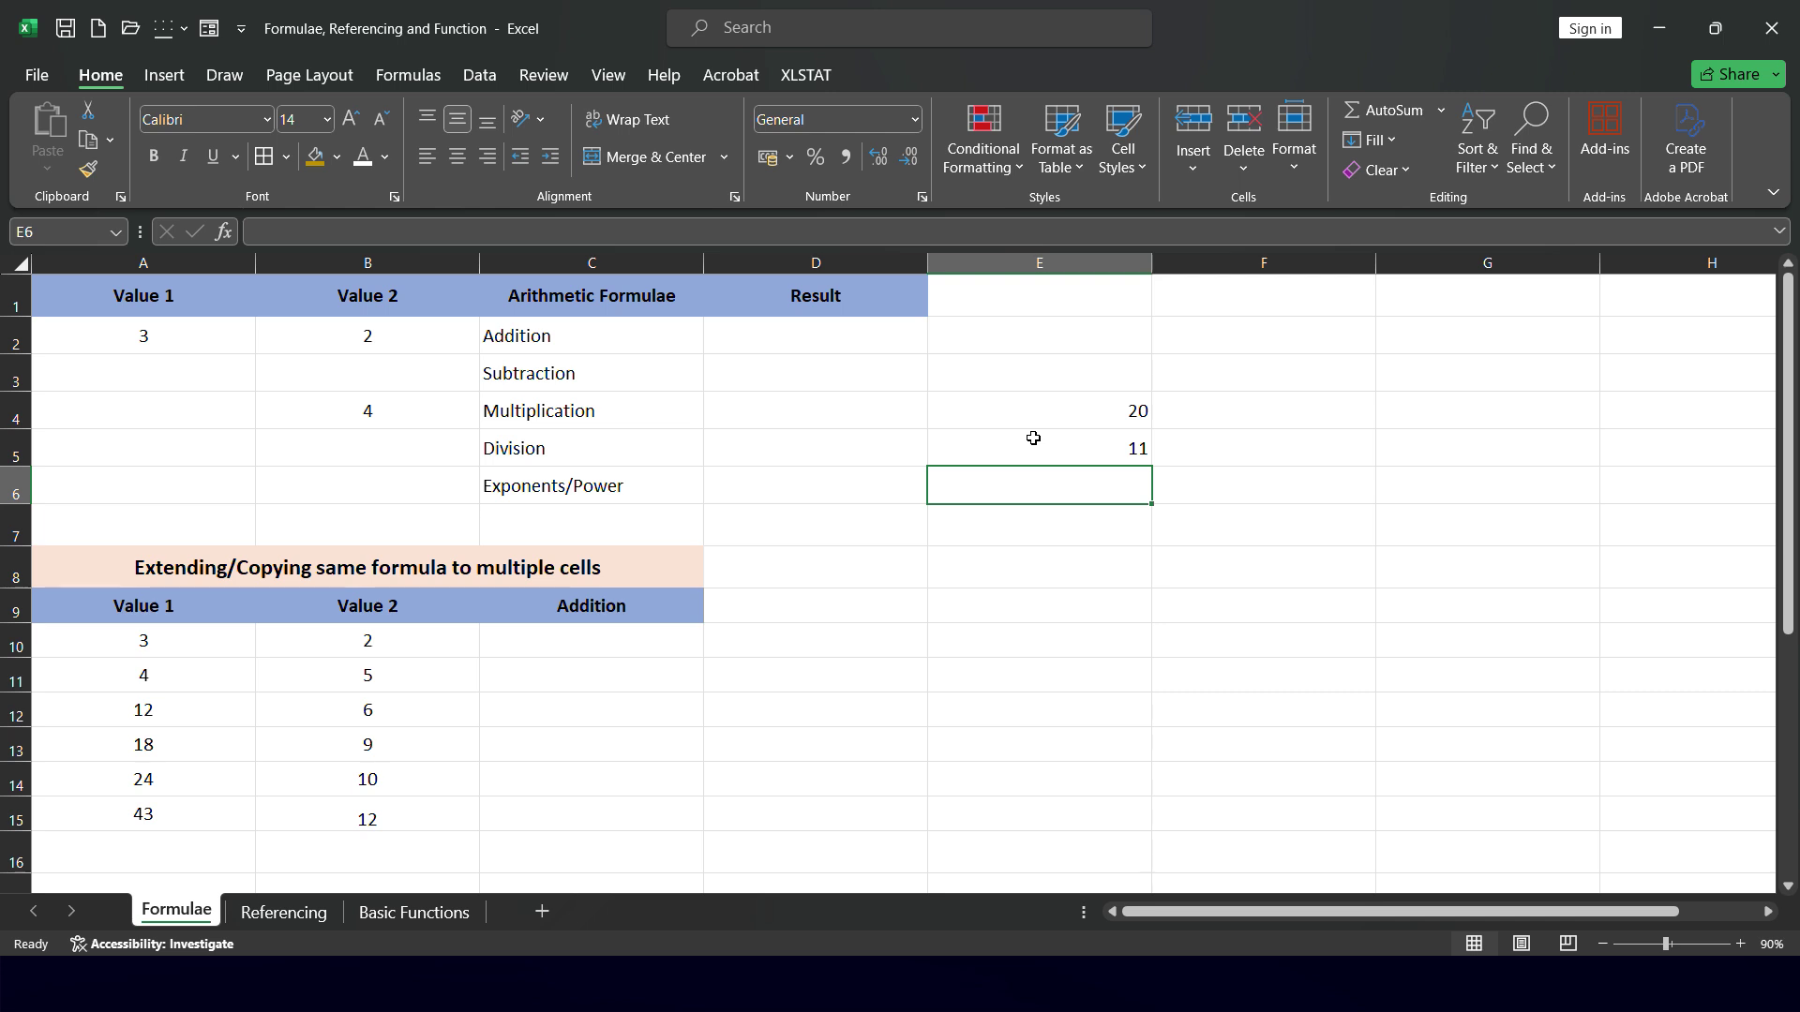
{"action": "left_click_drag", "start_coordinate": [1036, 413], "coordinate": [1032, 439]}
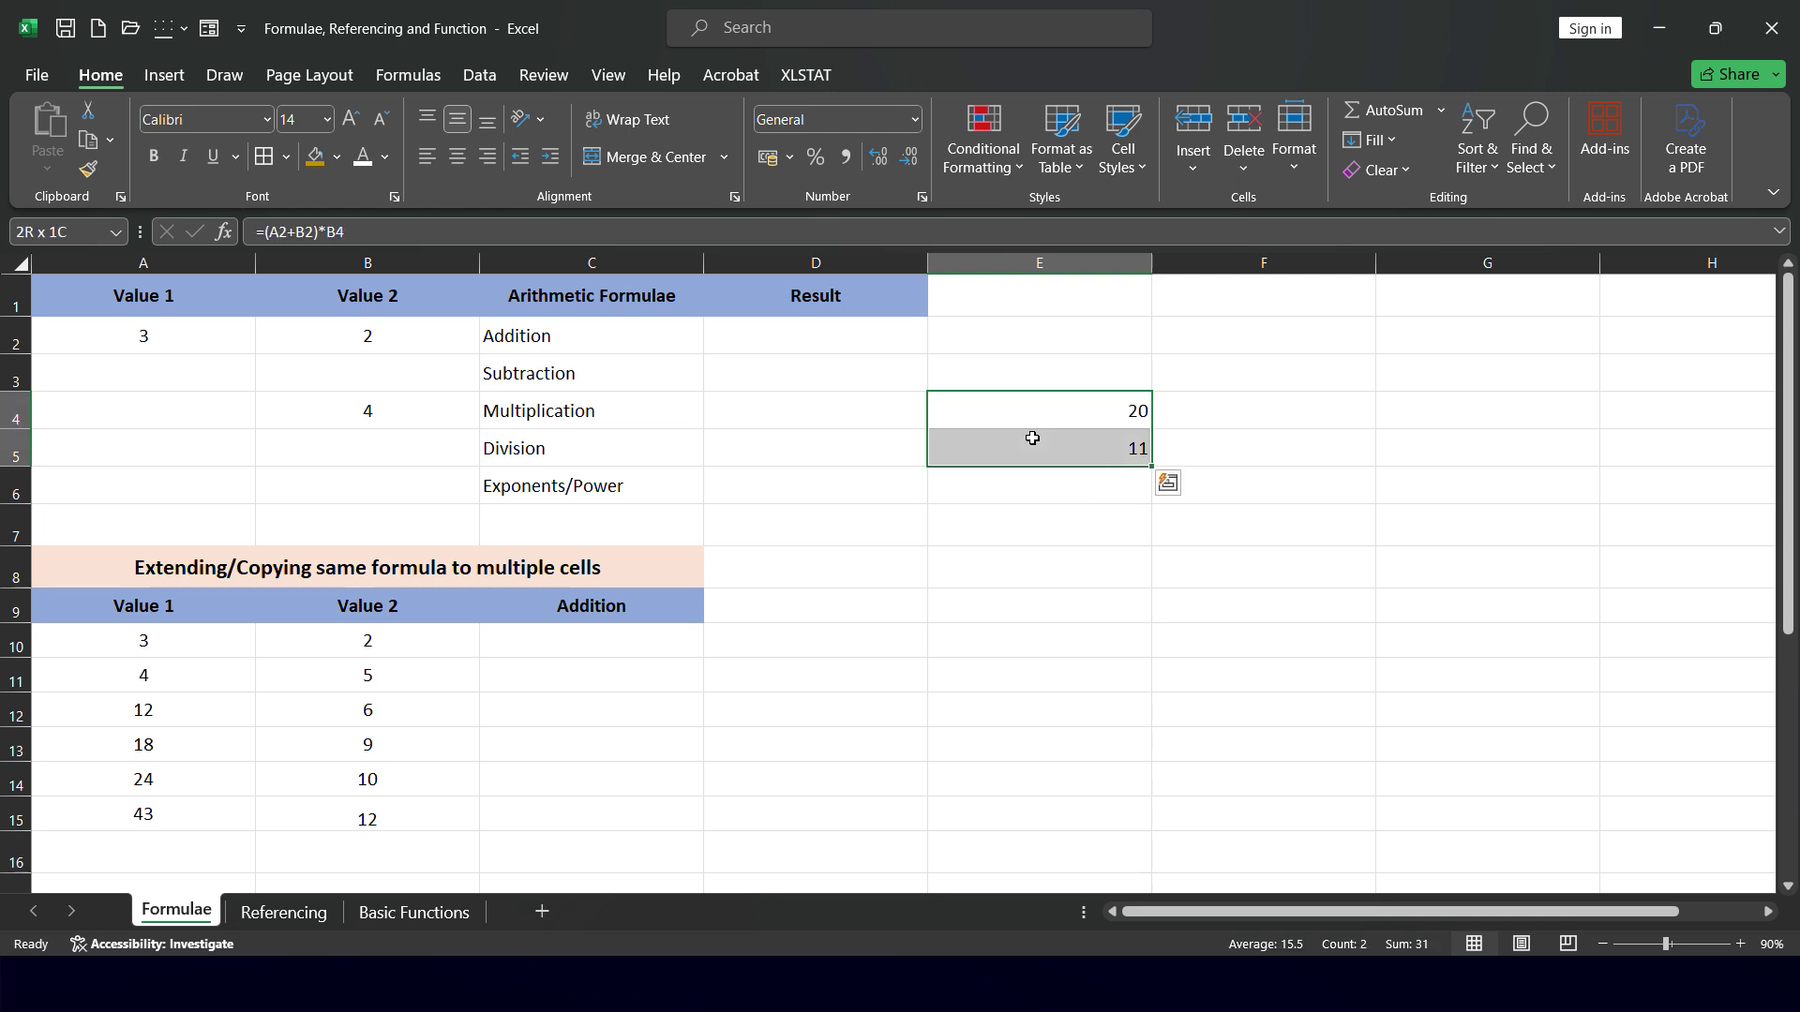
Enter =A2+B2 in D2 so Addition shows 5
{"action": "left_click", "coordinate": [779, 339]}
{"action": "type", "text": "="}
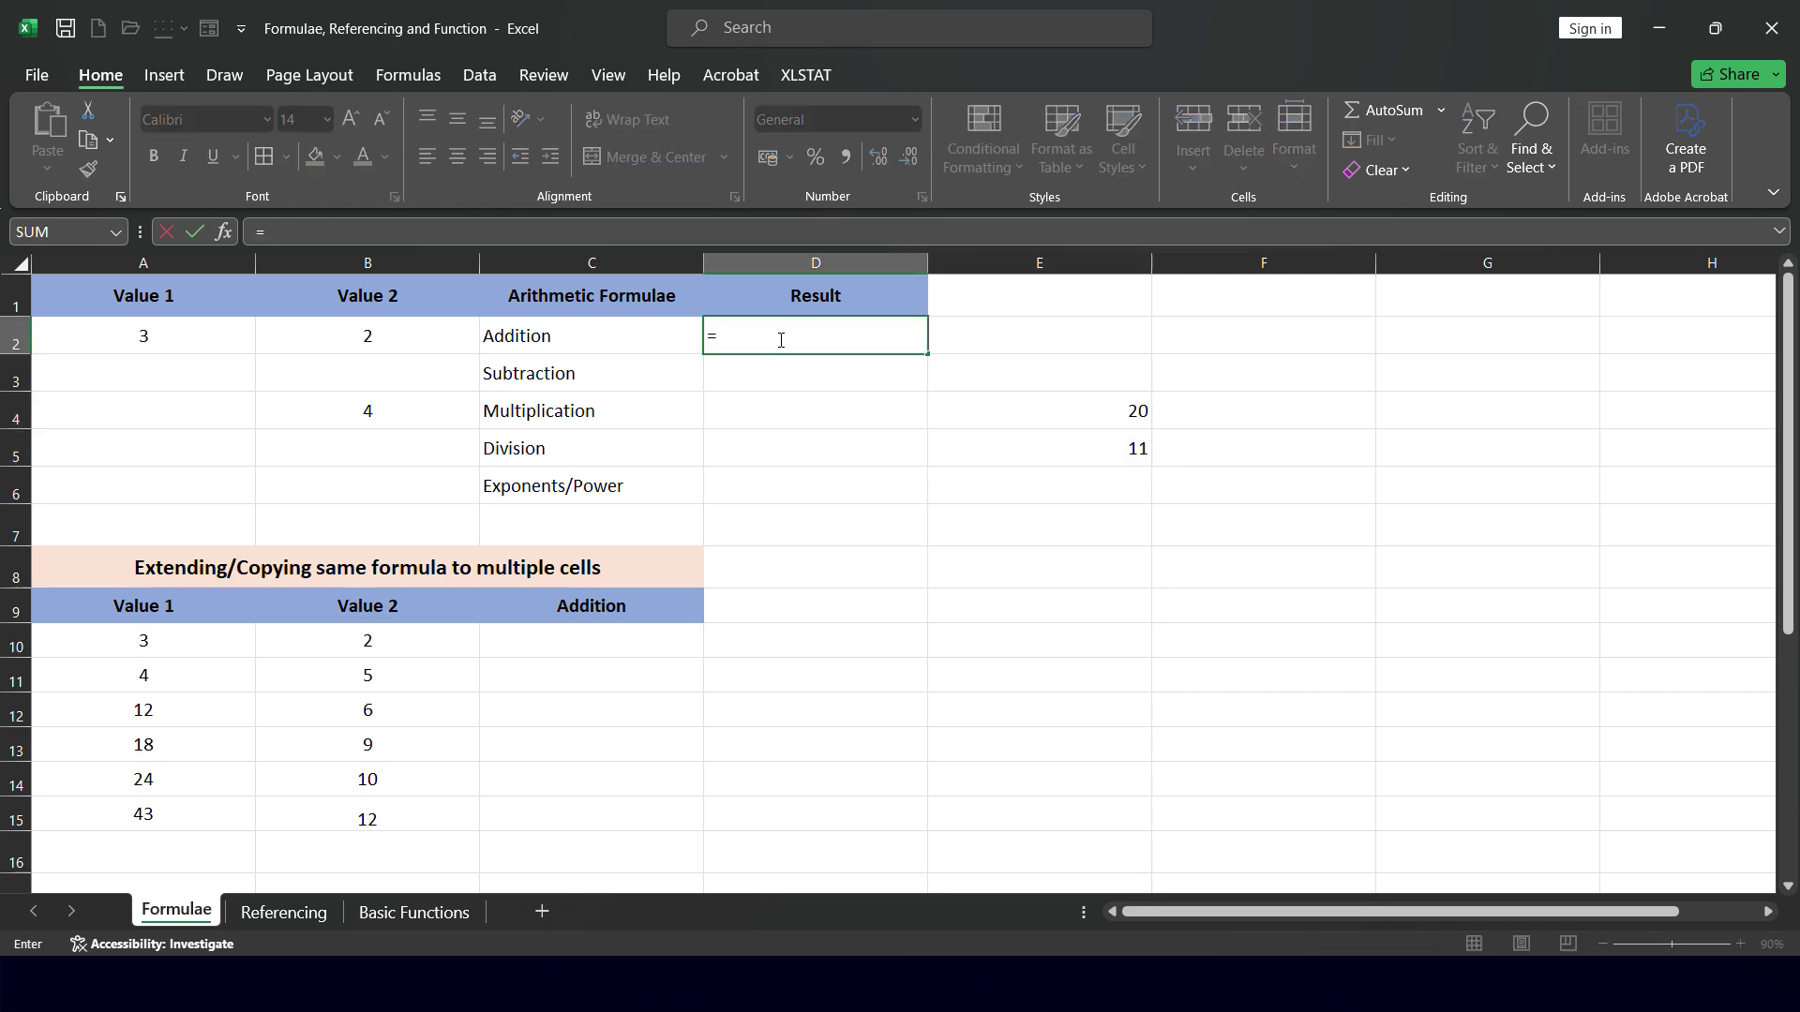
{"action": "left_click", "coordinate": [201, 333]}
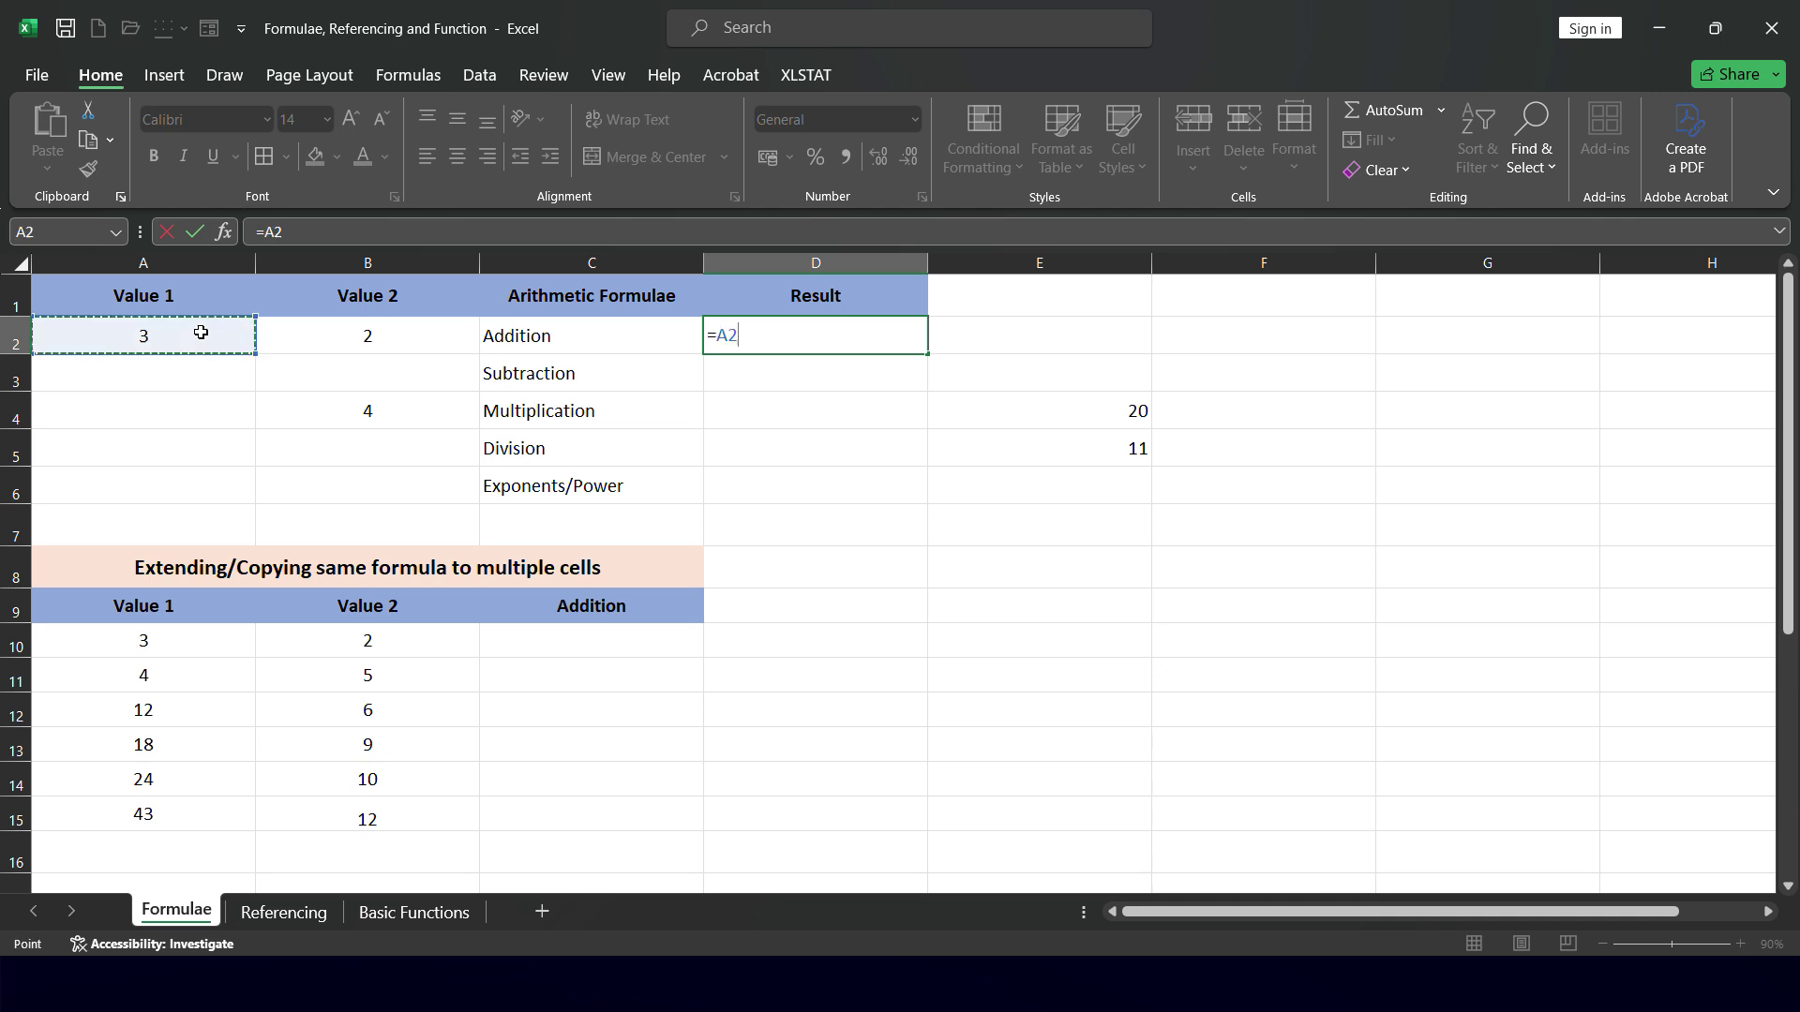
{"action": "type", "text": "+"}
{"action": "left_click", "coordinate": [356, 338]}
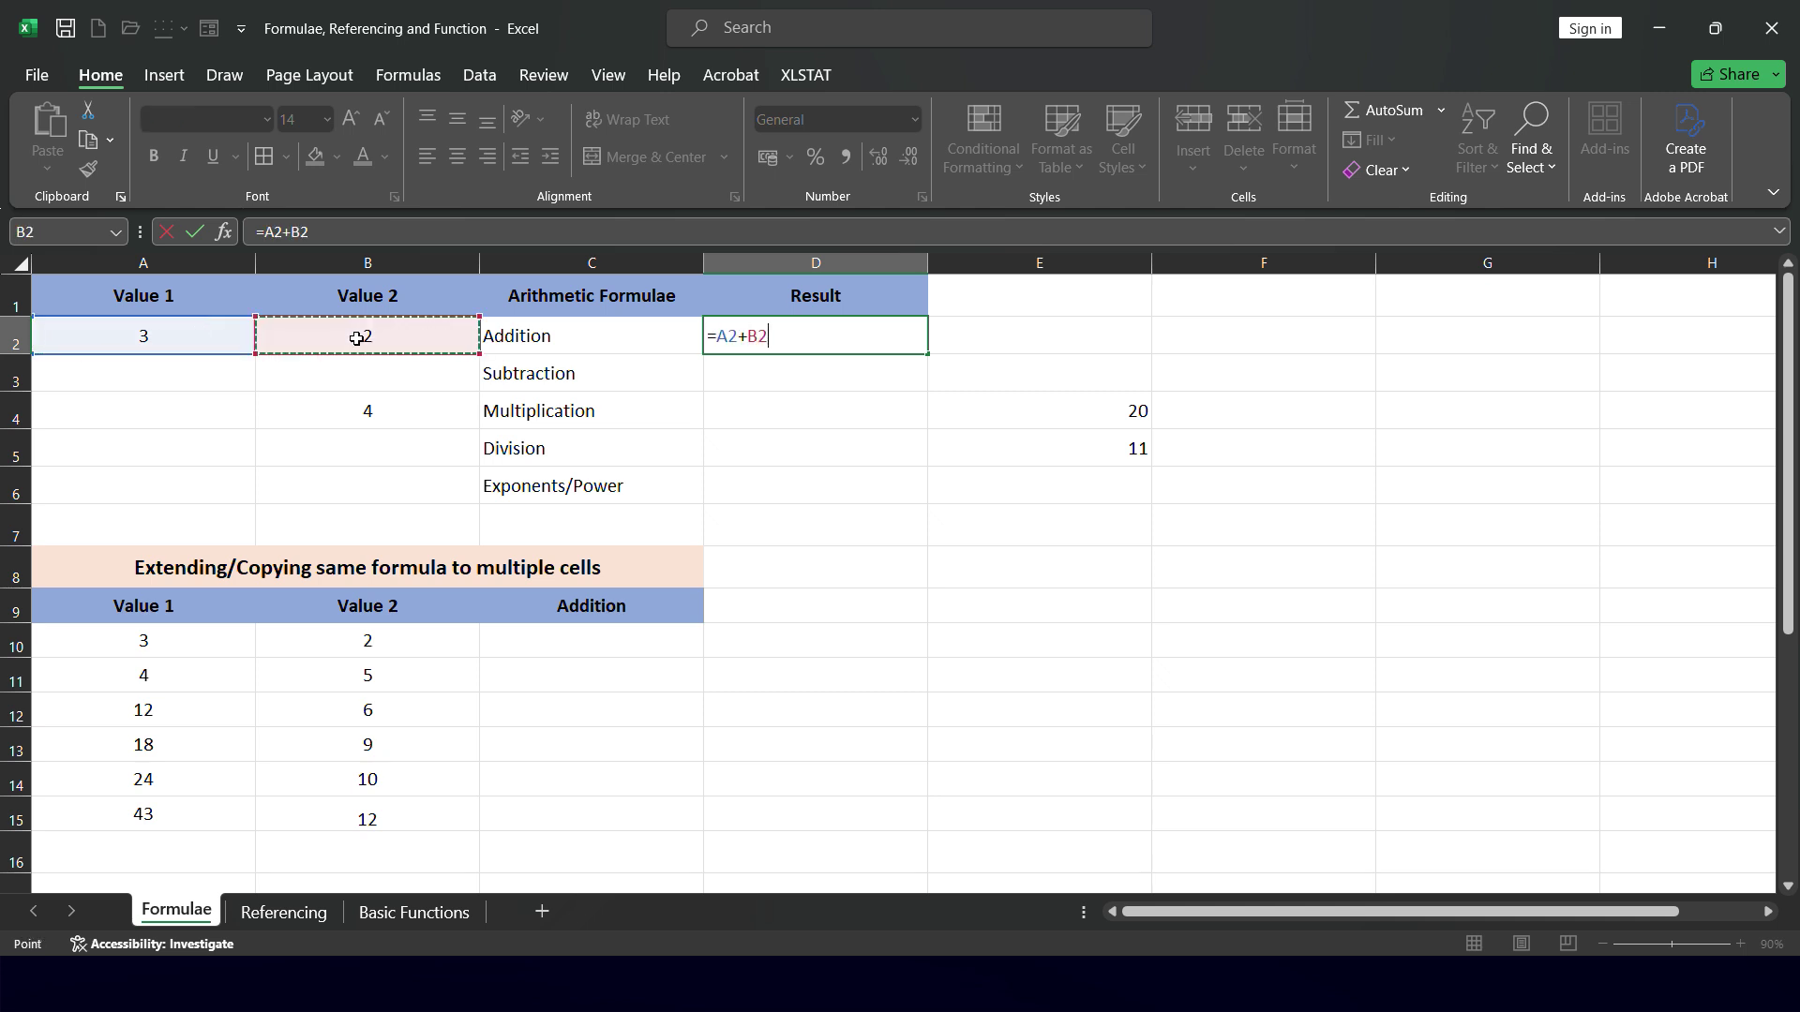
{"action": "key", "text": "Return"}
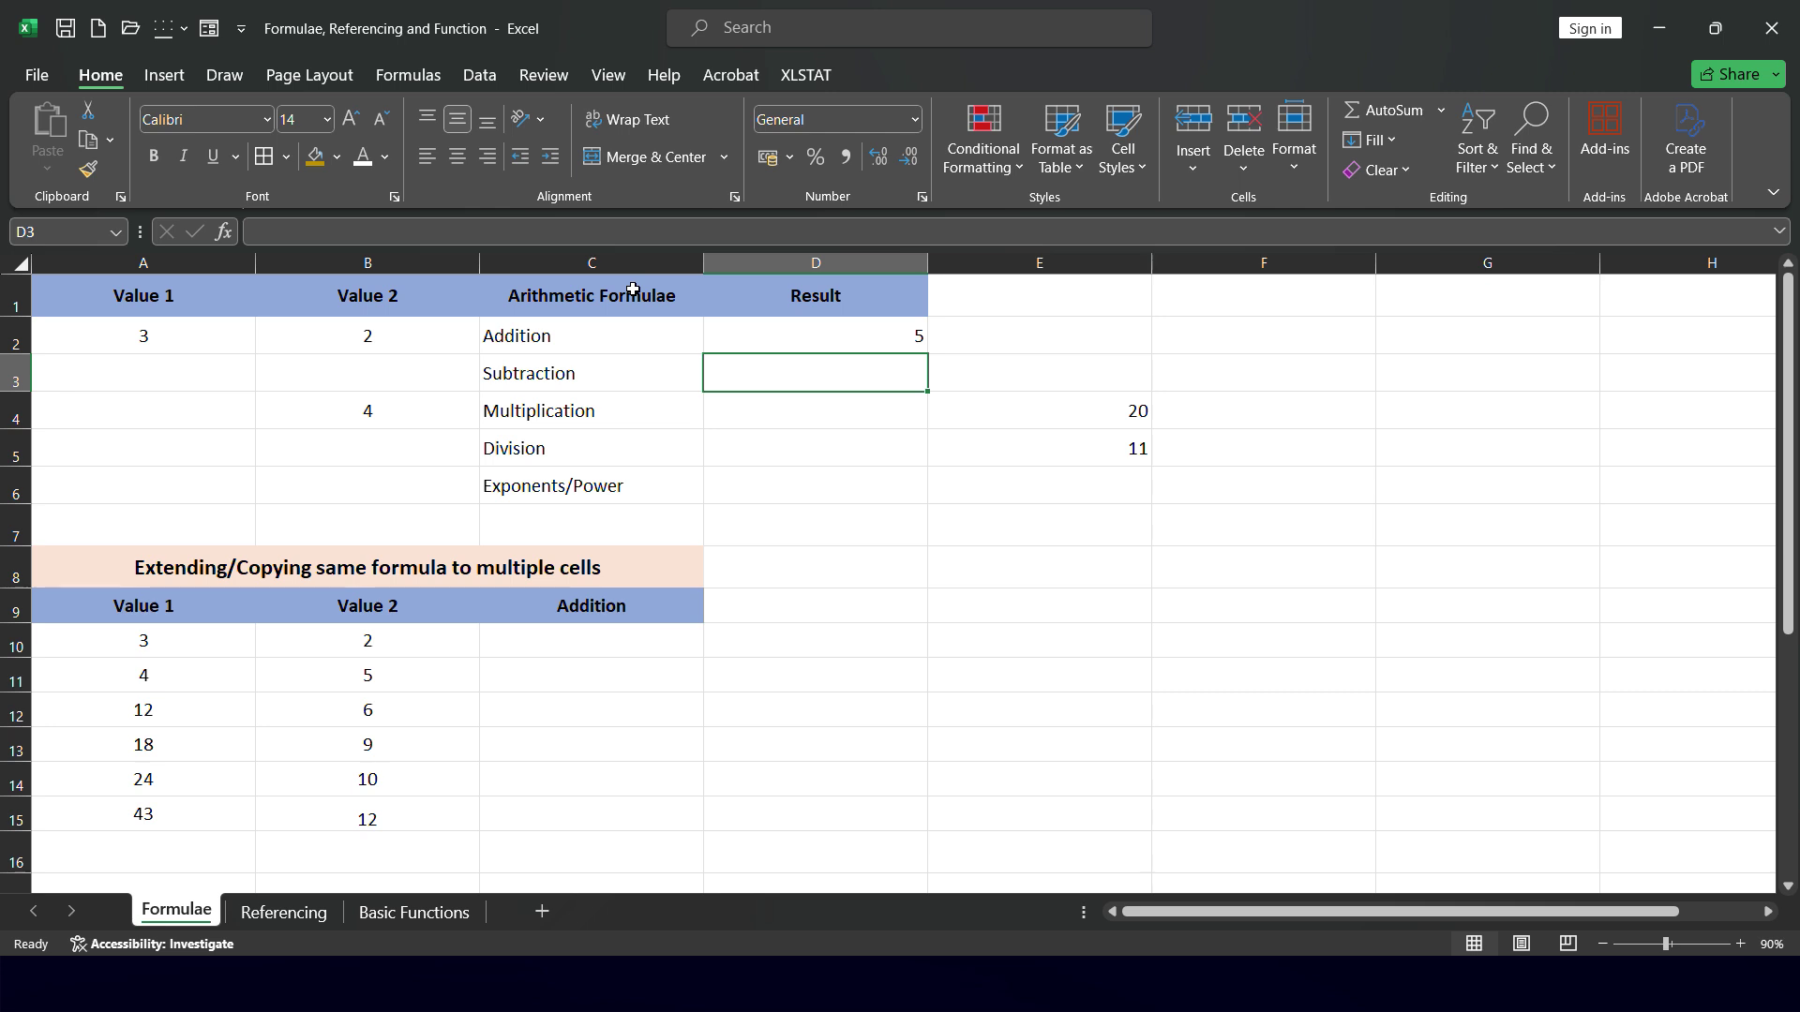
Enter =A2-B2 in D3 and =A2*B2 in D4, giving 1 and 6
{"action": "type", "text": "="}
{"action": "left_click", "coordinate": [131, 332]}
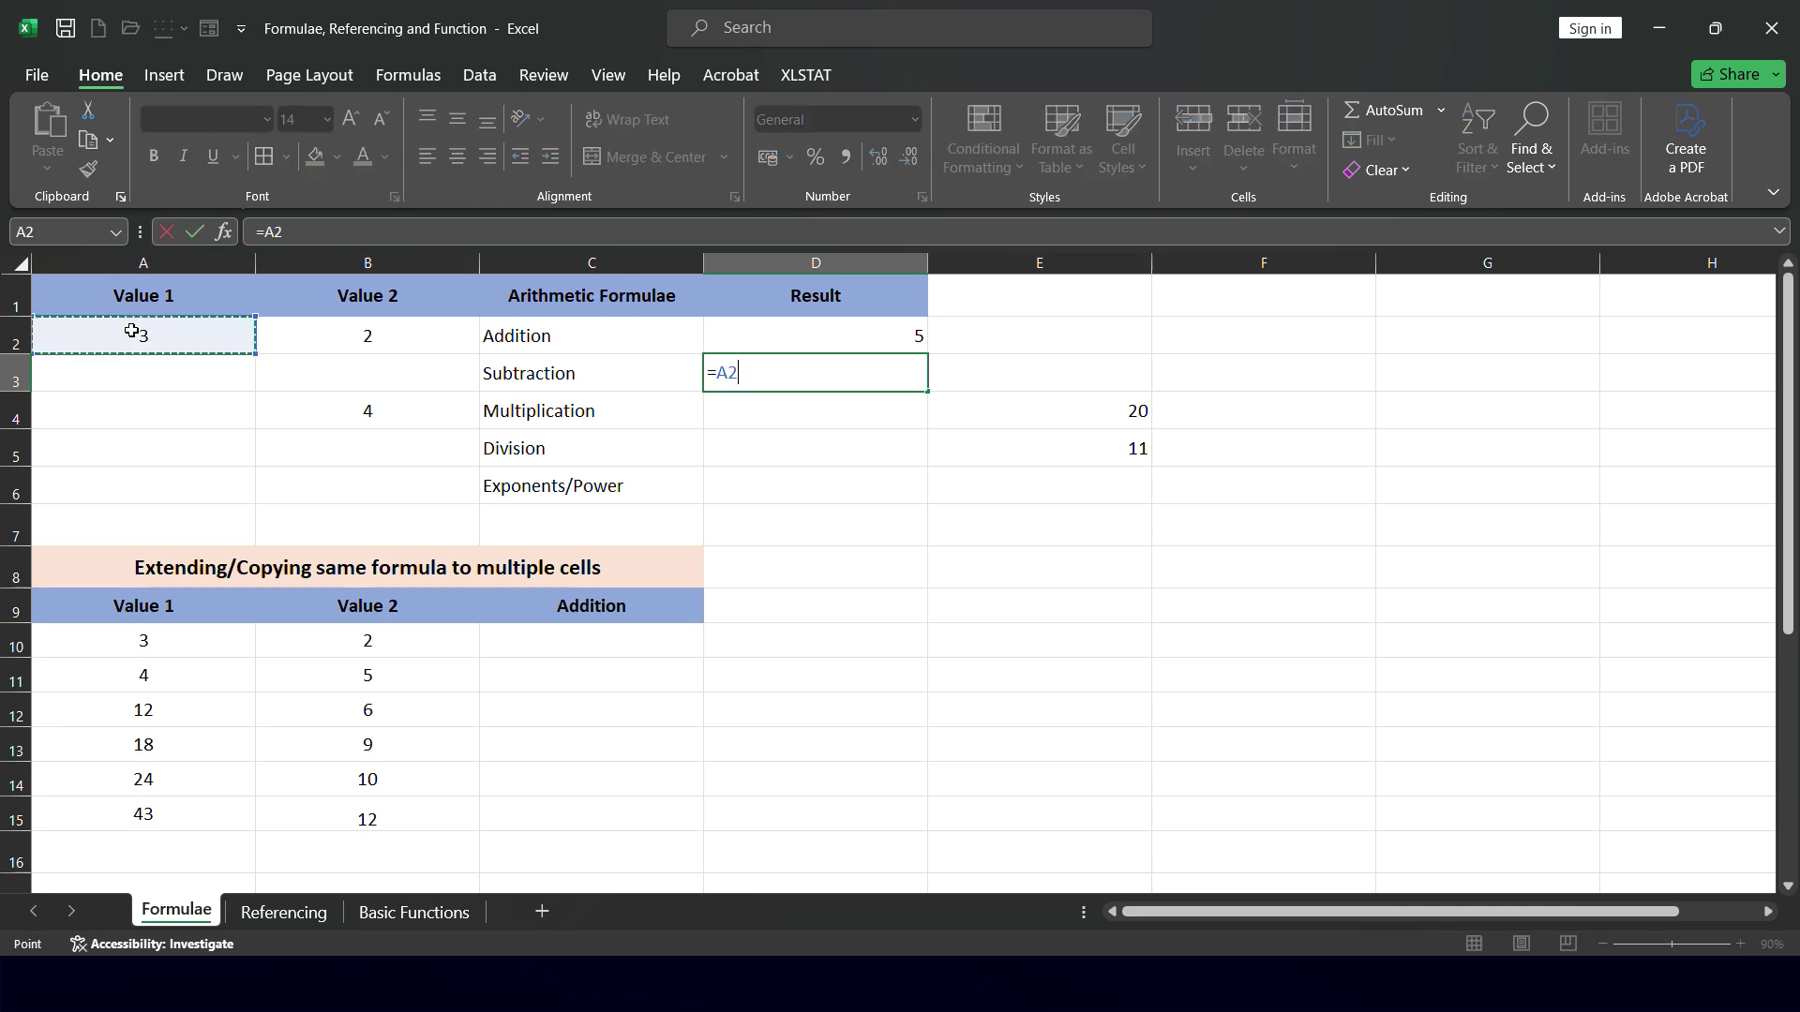
{"action": "type", "text": "-"}
{"action": "left_click", "coordinate": [330, 335]}
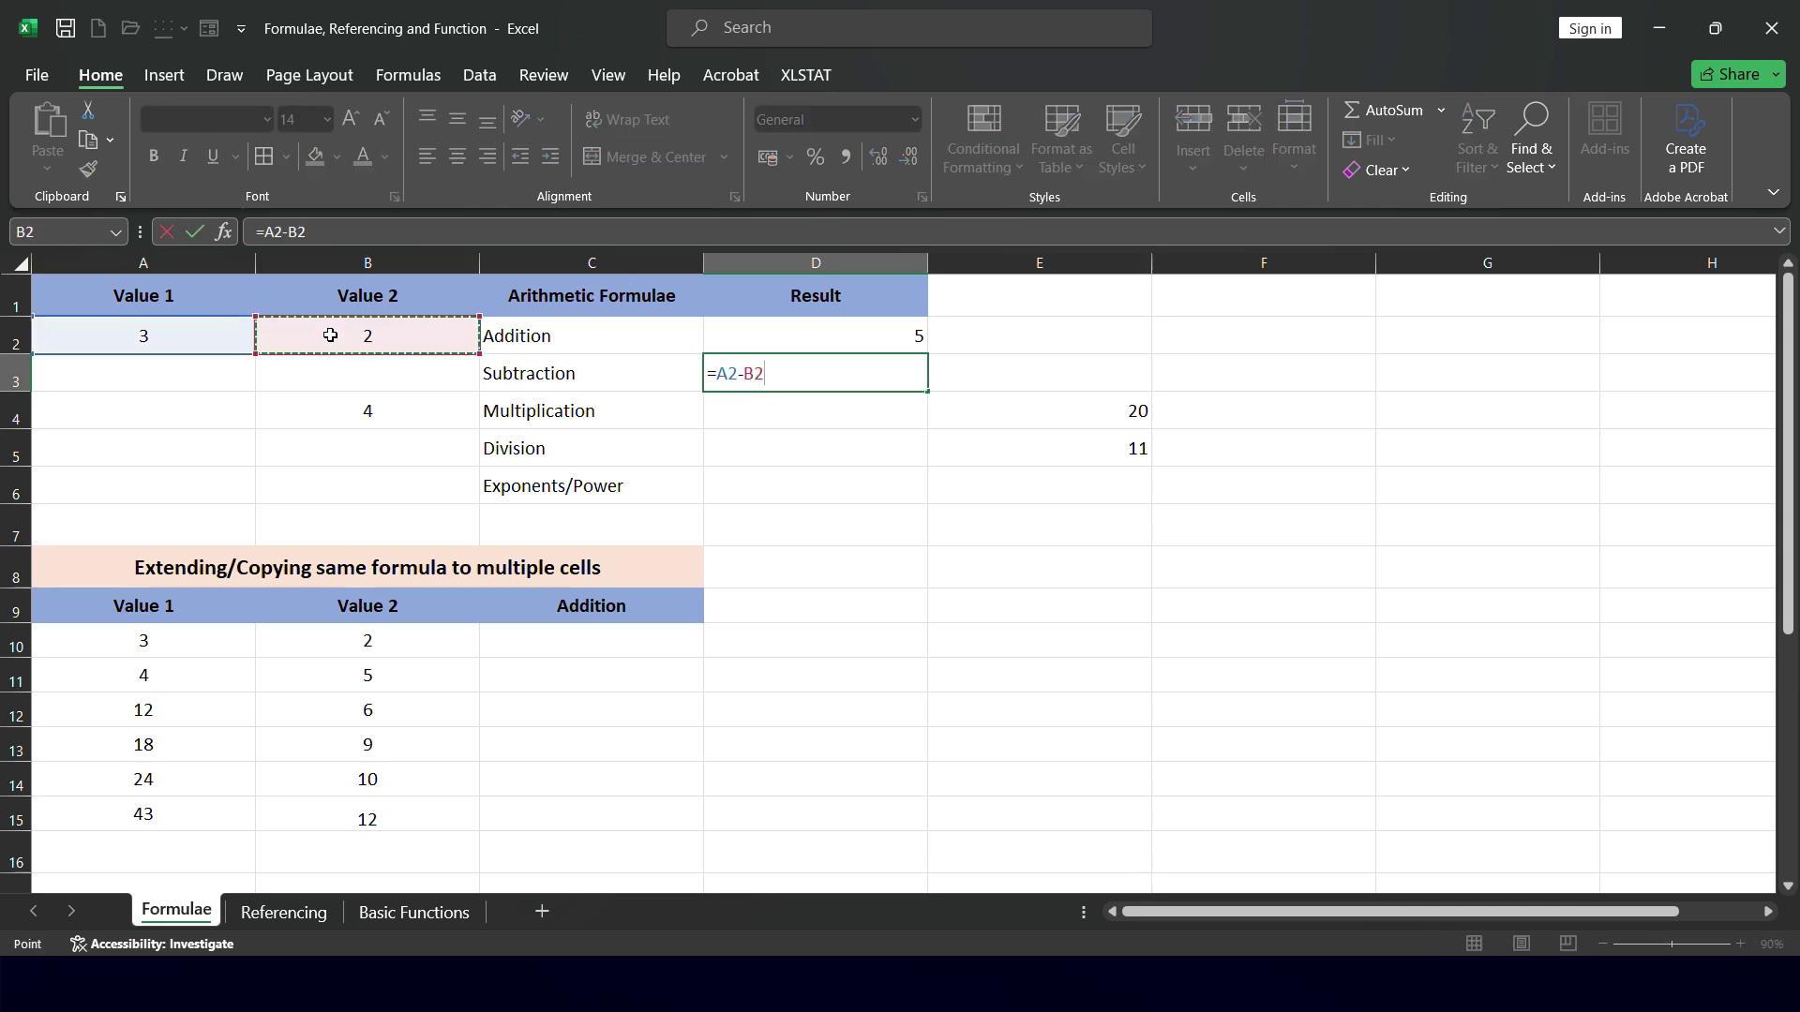
{"action": "key", "text": "Return"}
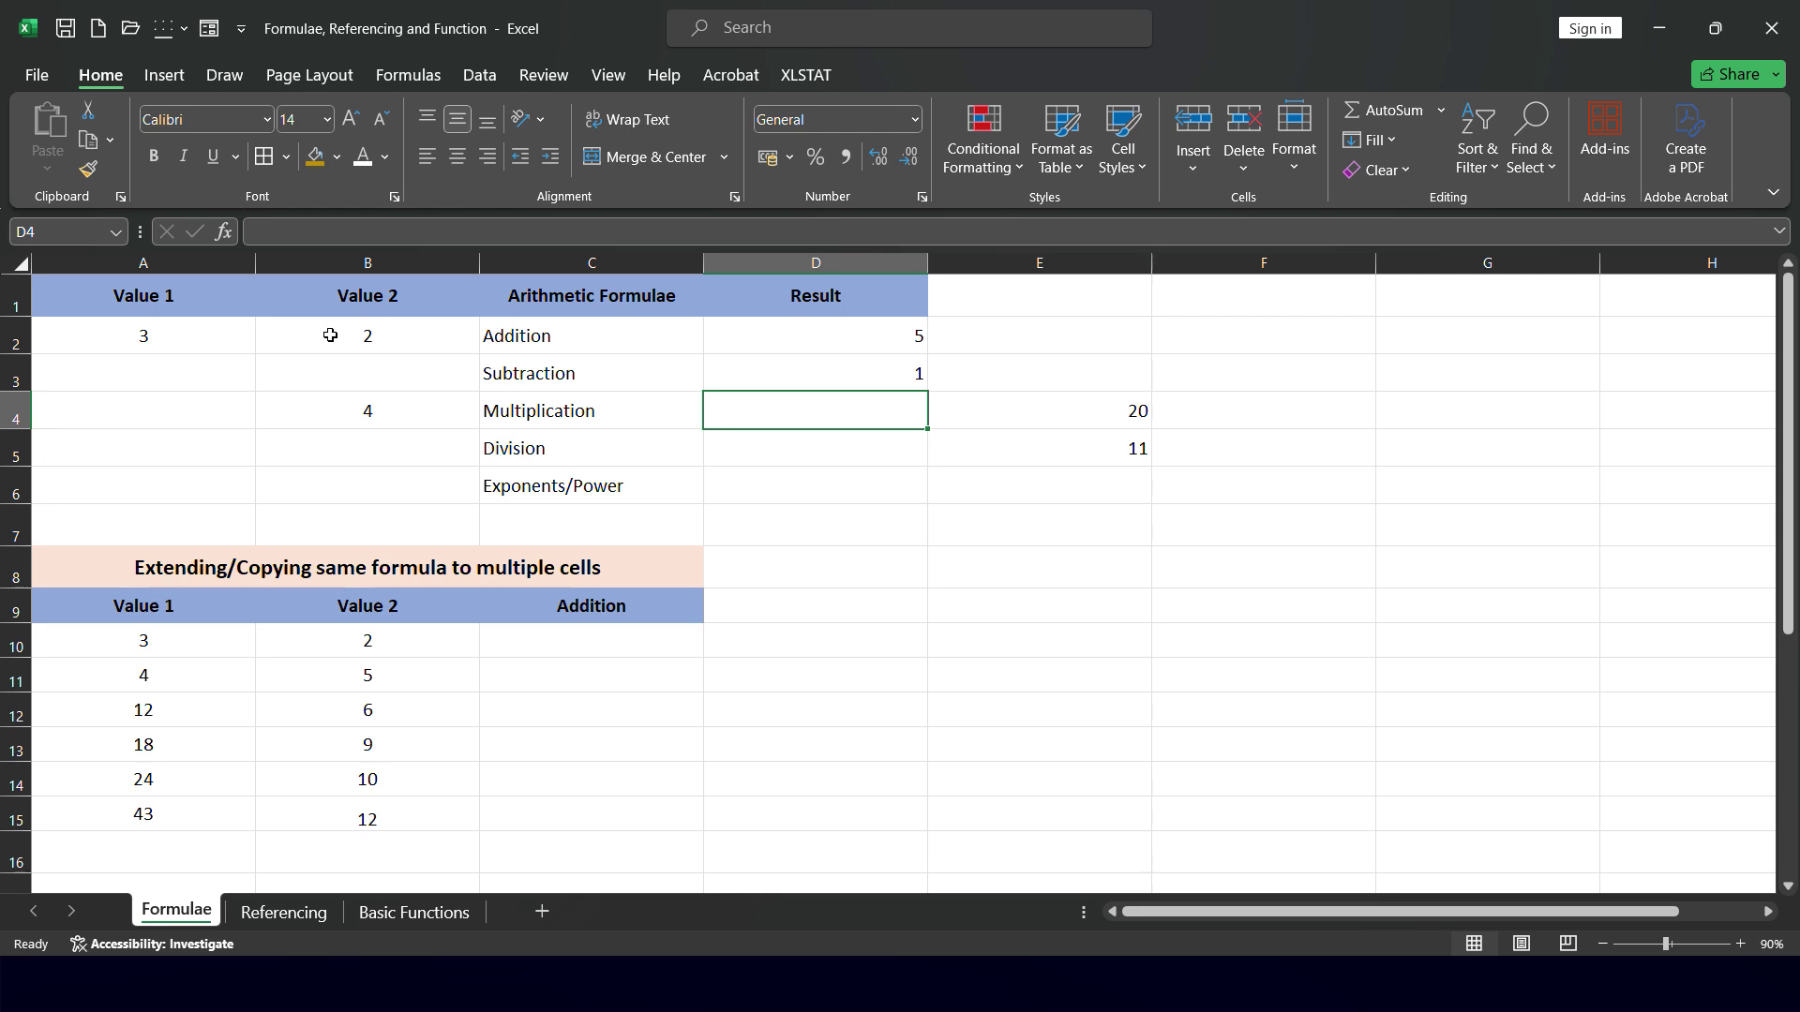
{"action": "type", "text": "="}
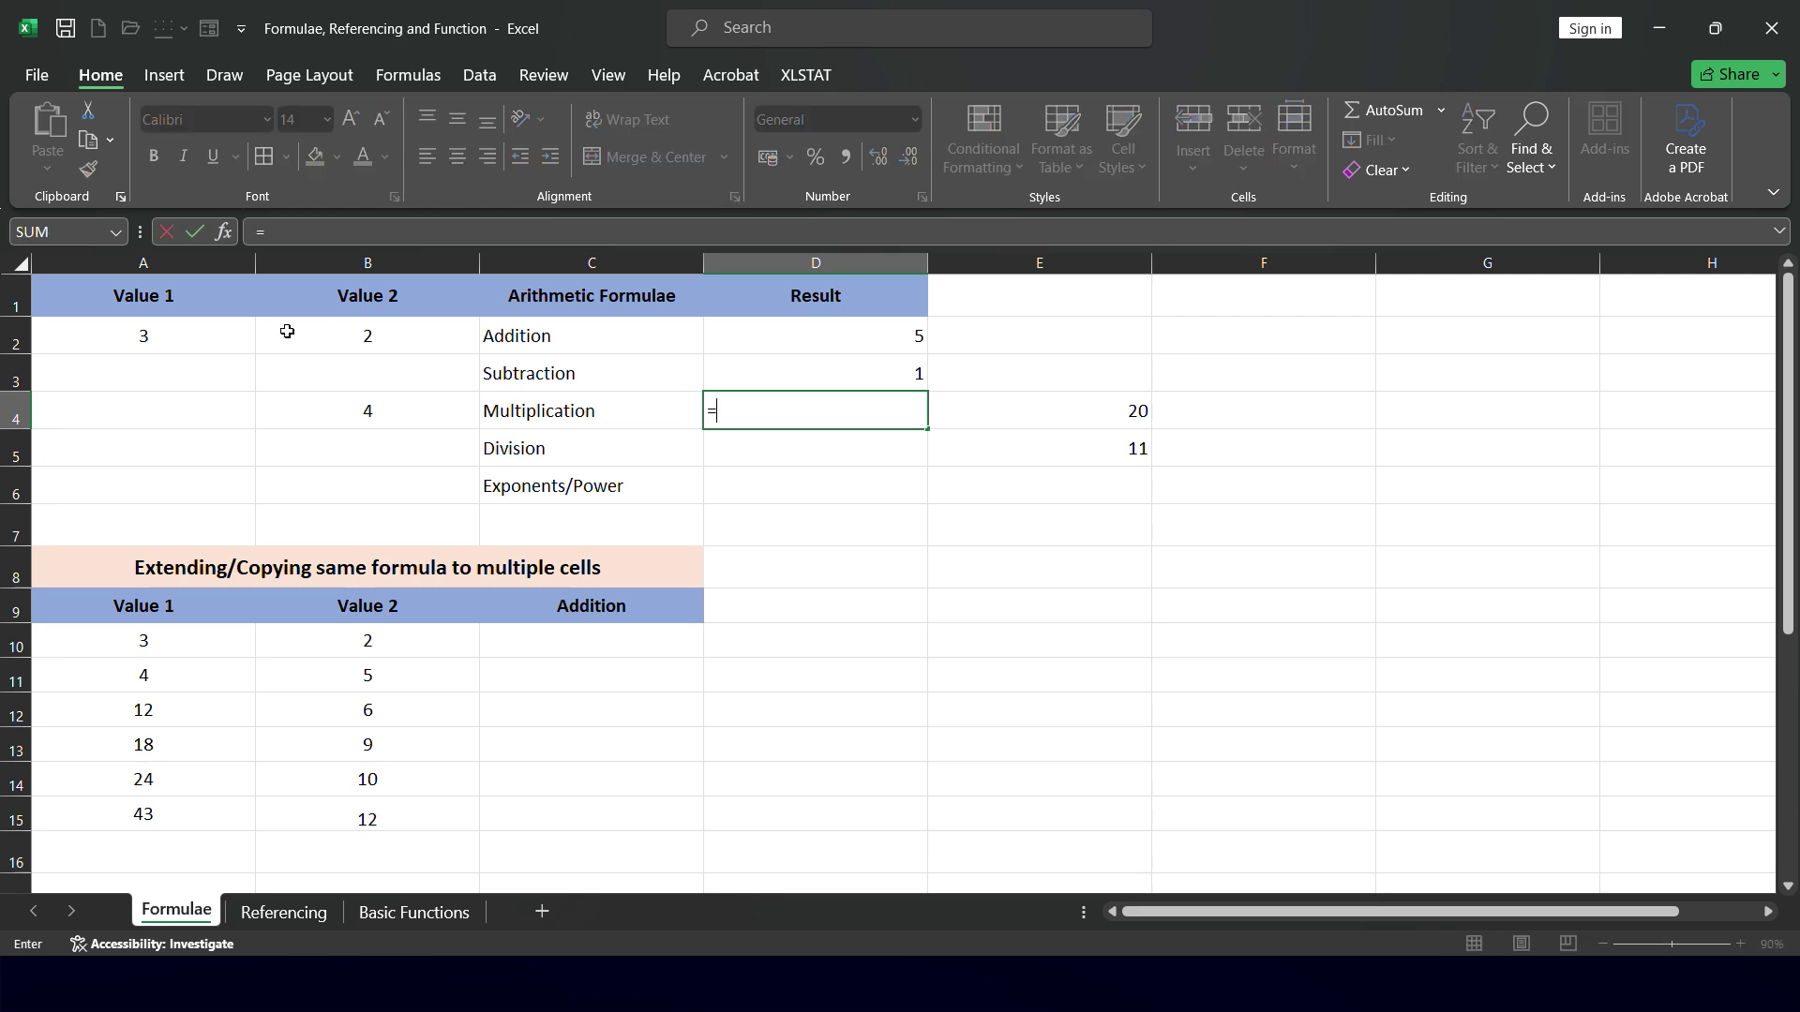
{"action": "left_click", "coordinate": [207, 336]}
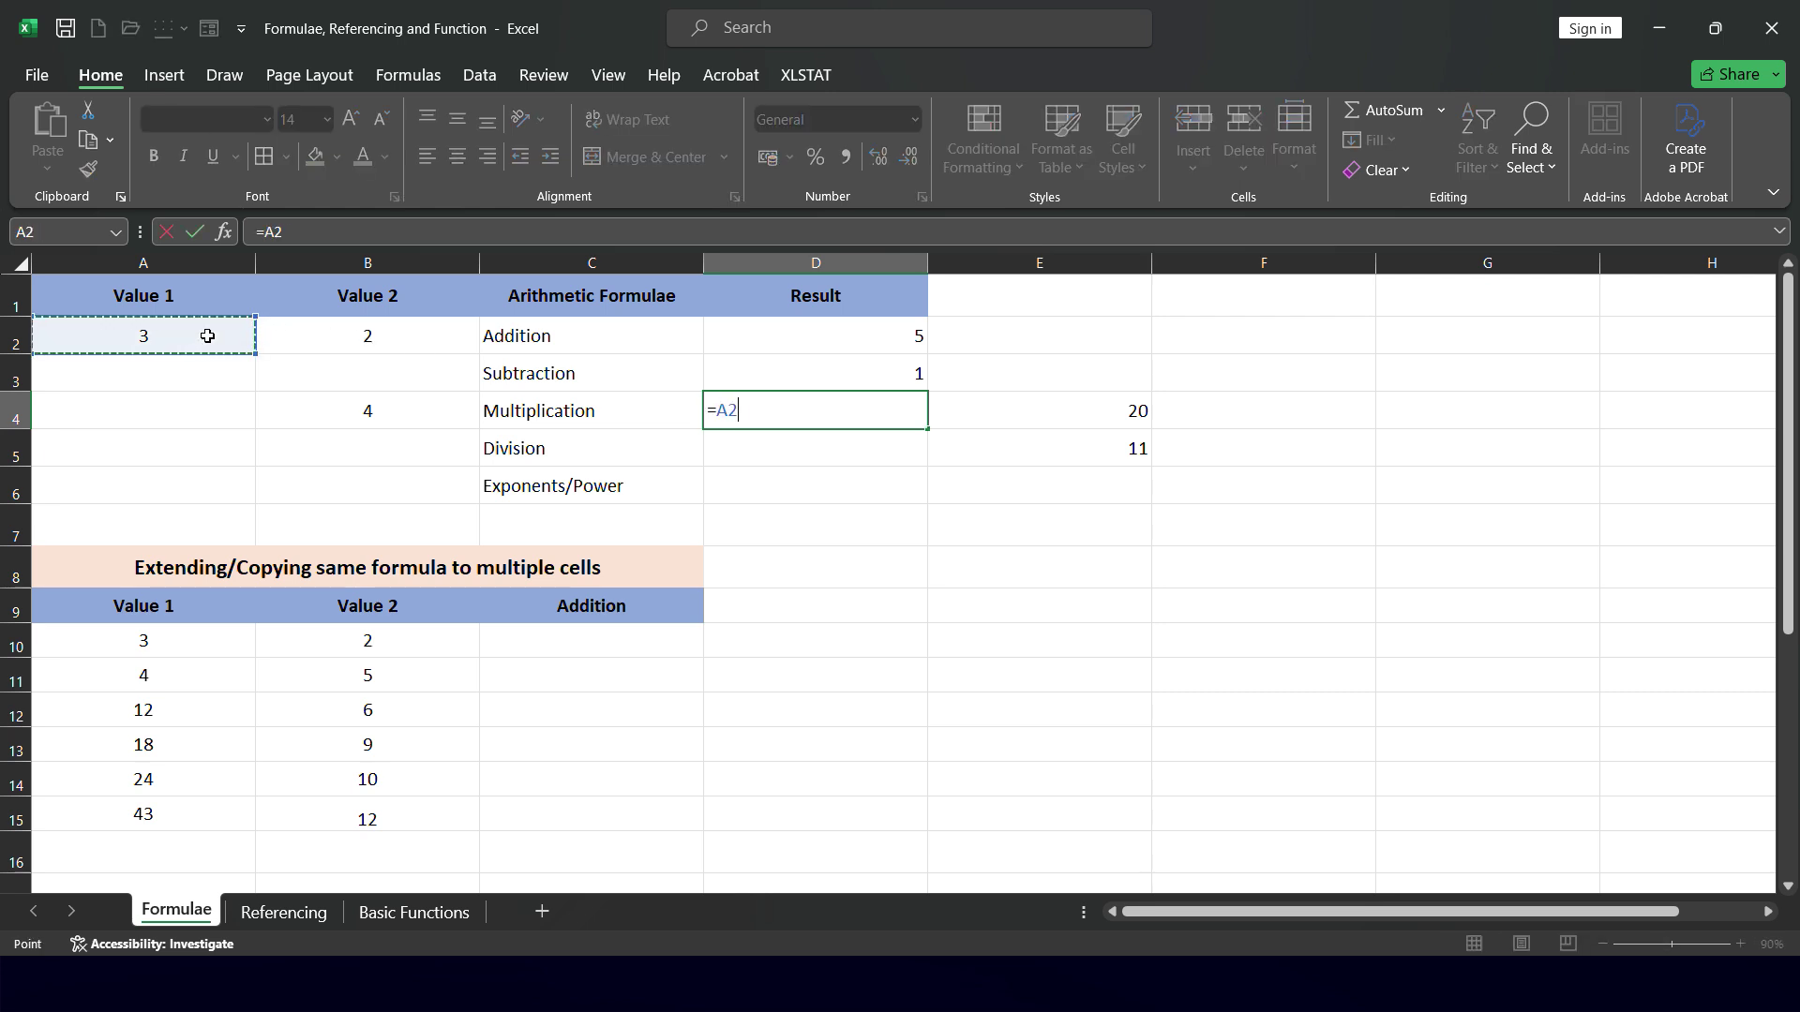
{"action": "type", "text": "*"}
{"action": "left_click", "coordinate": [350, 343]}
{"action": "key", "text": "Return"}
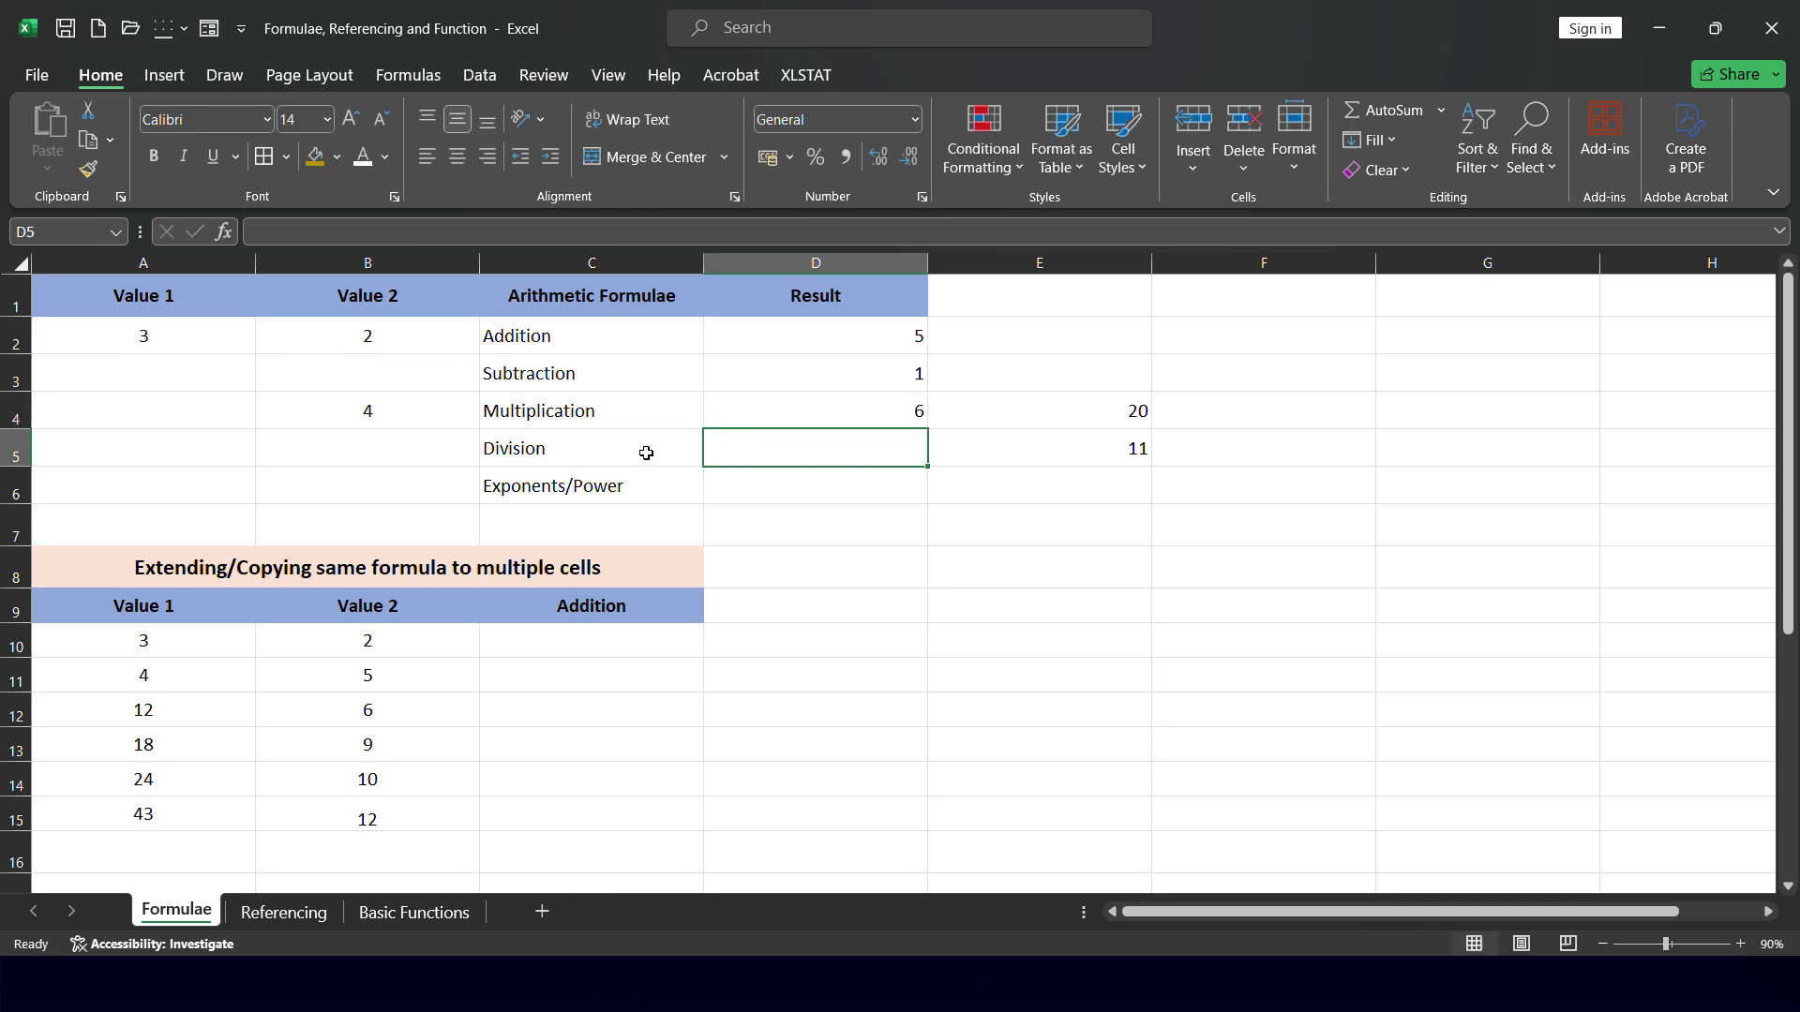
Enter =A2/B2 in D5 and =A2^B2 in D6, giving 1.5 and 9
{"action": "type", "text": "="}
{"action": "left_click", "coordinate": [197, 333]}
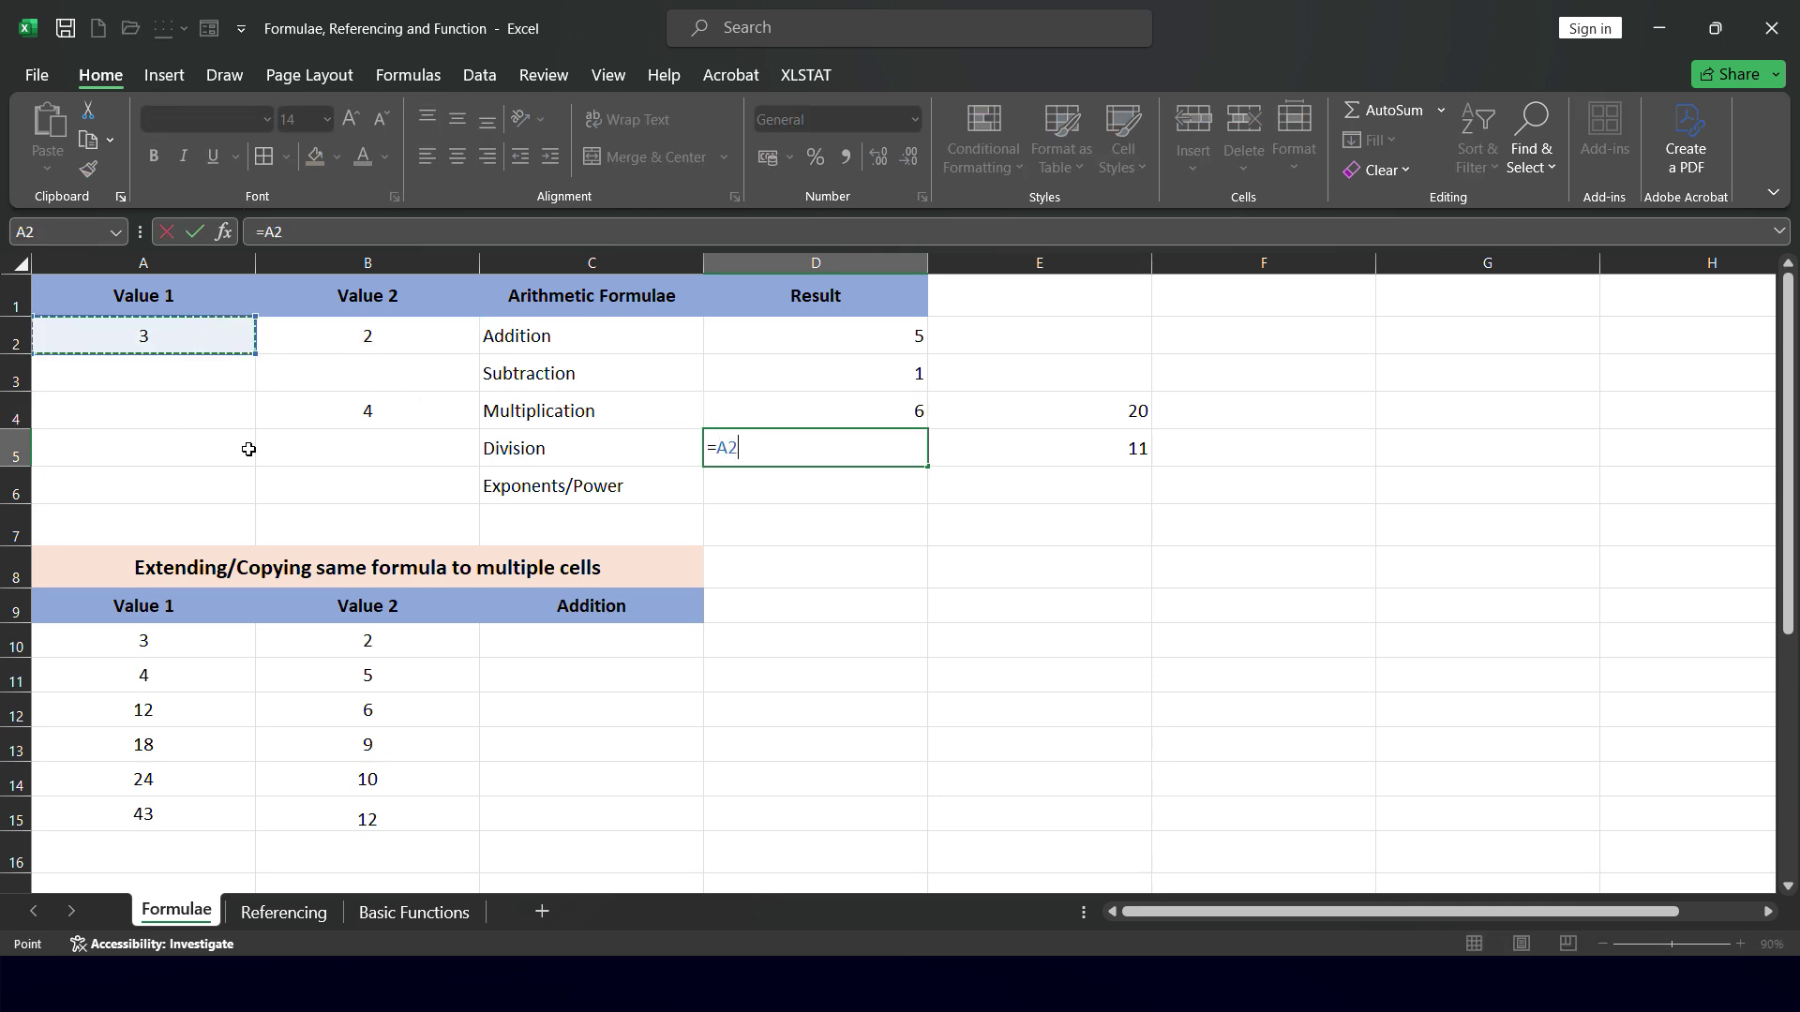
{"action": "type", "text": "/"}
{"action": "left_click", "coordinate": [407, 335]}
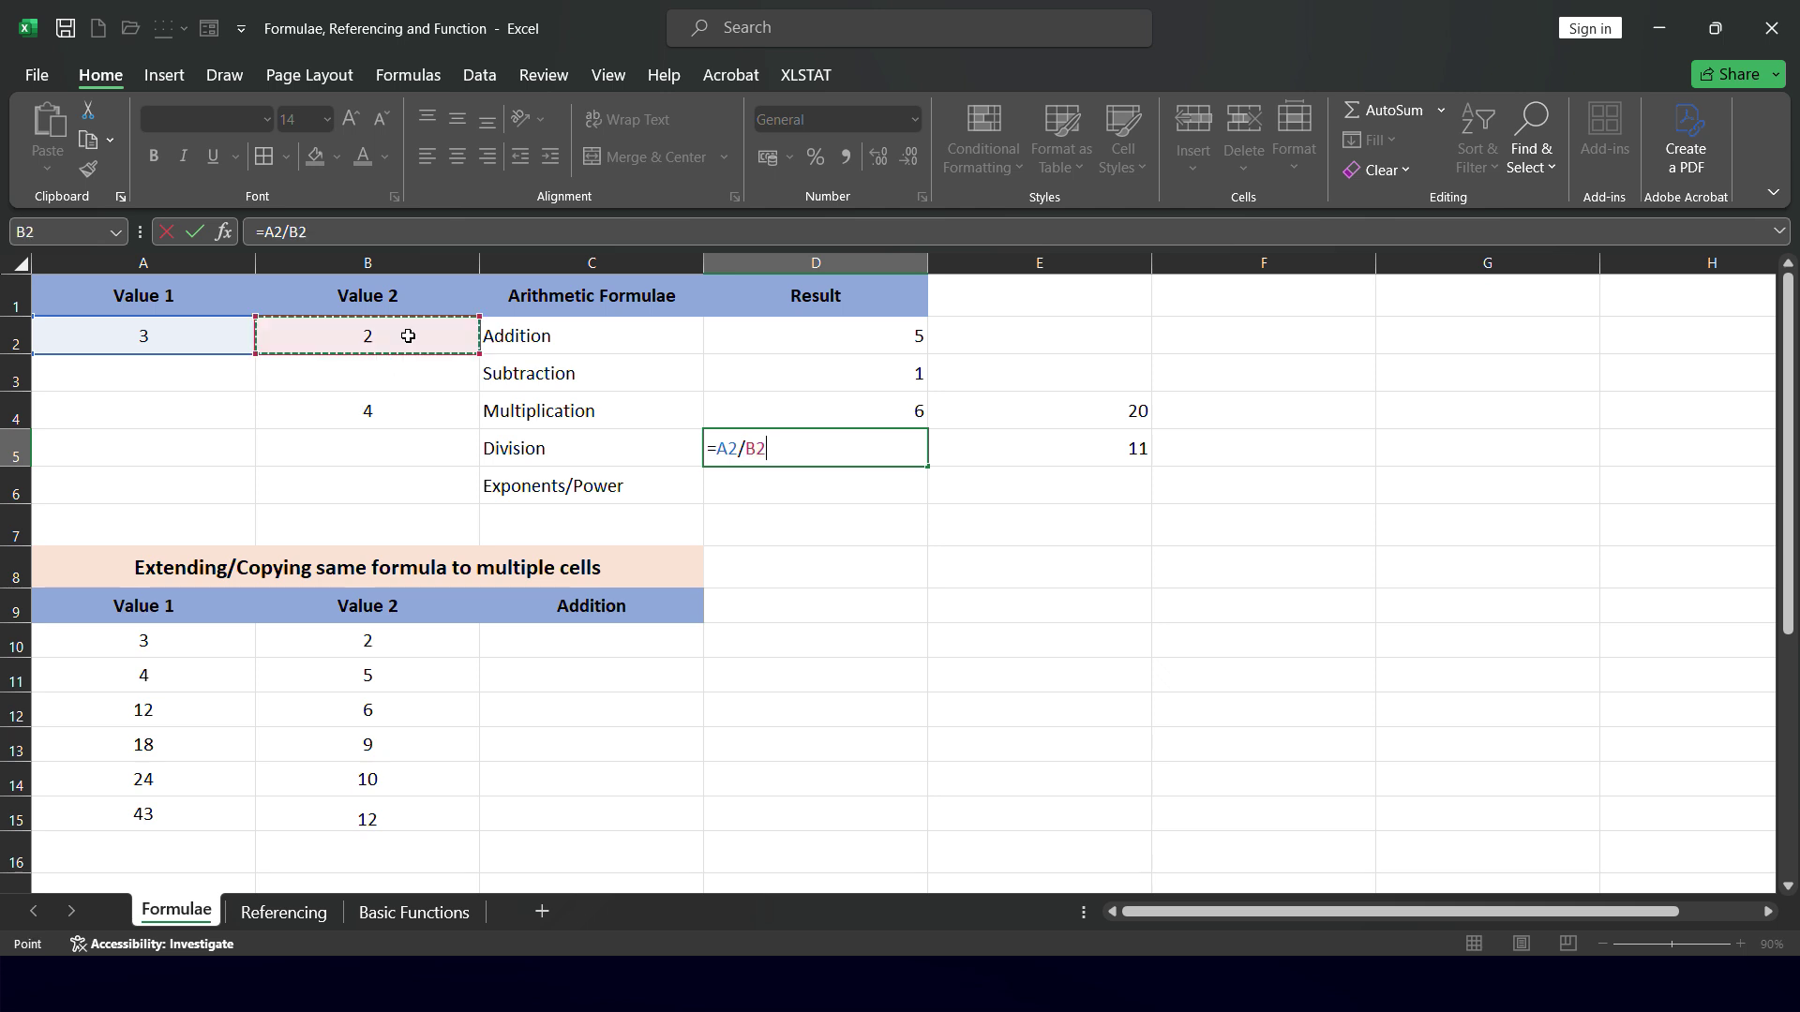
{"action": "key", "text": "Return"}
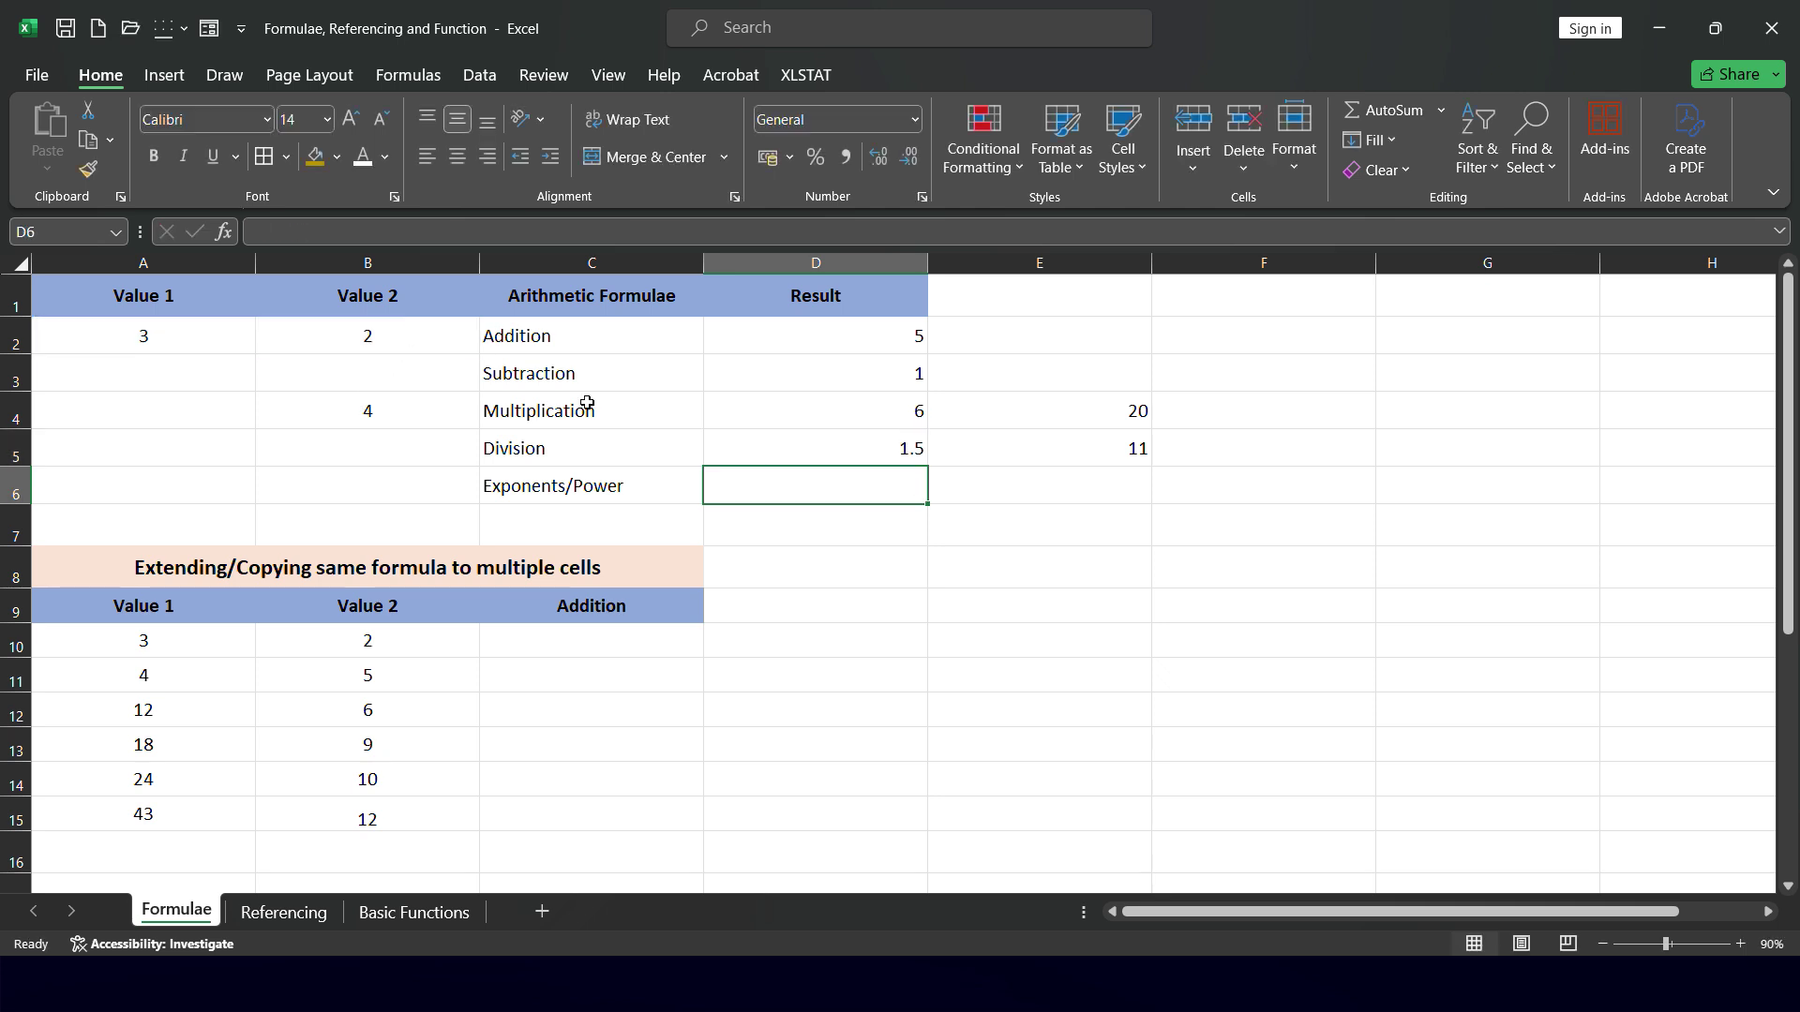
{"action": "type", "text": "="}
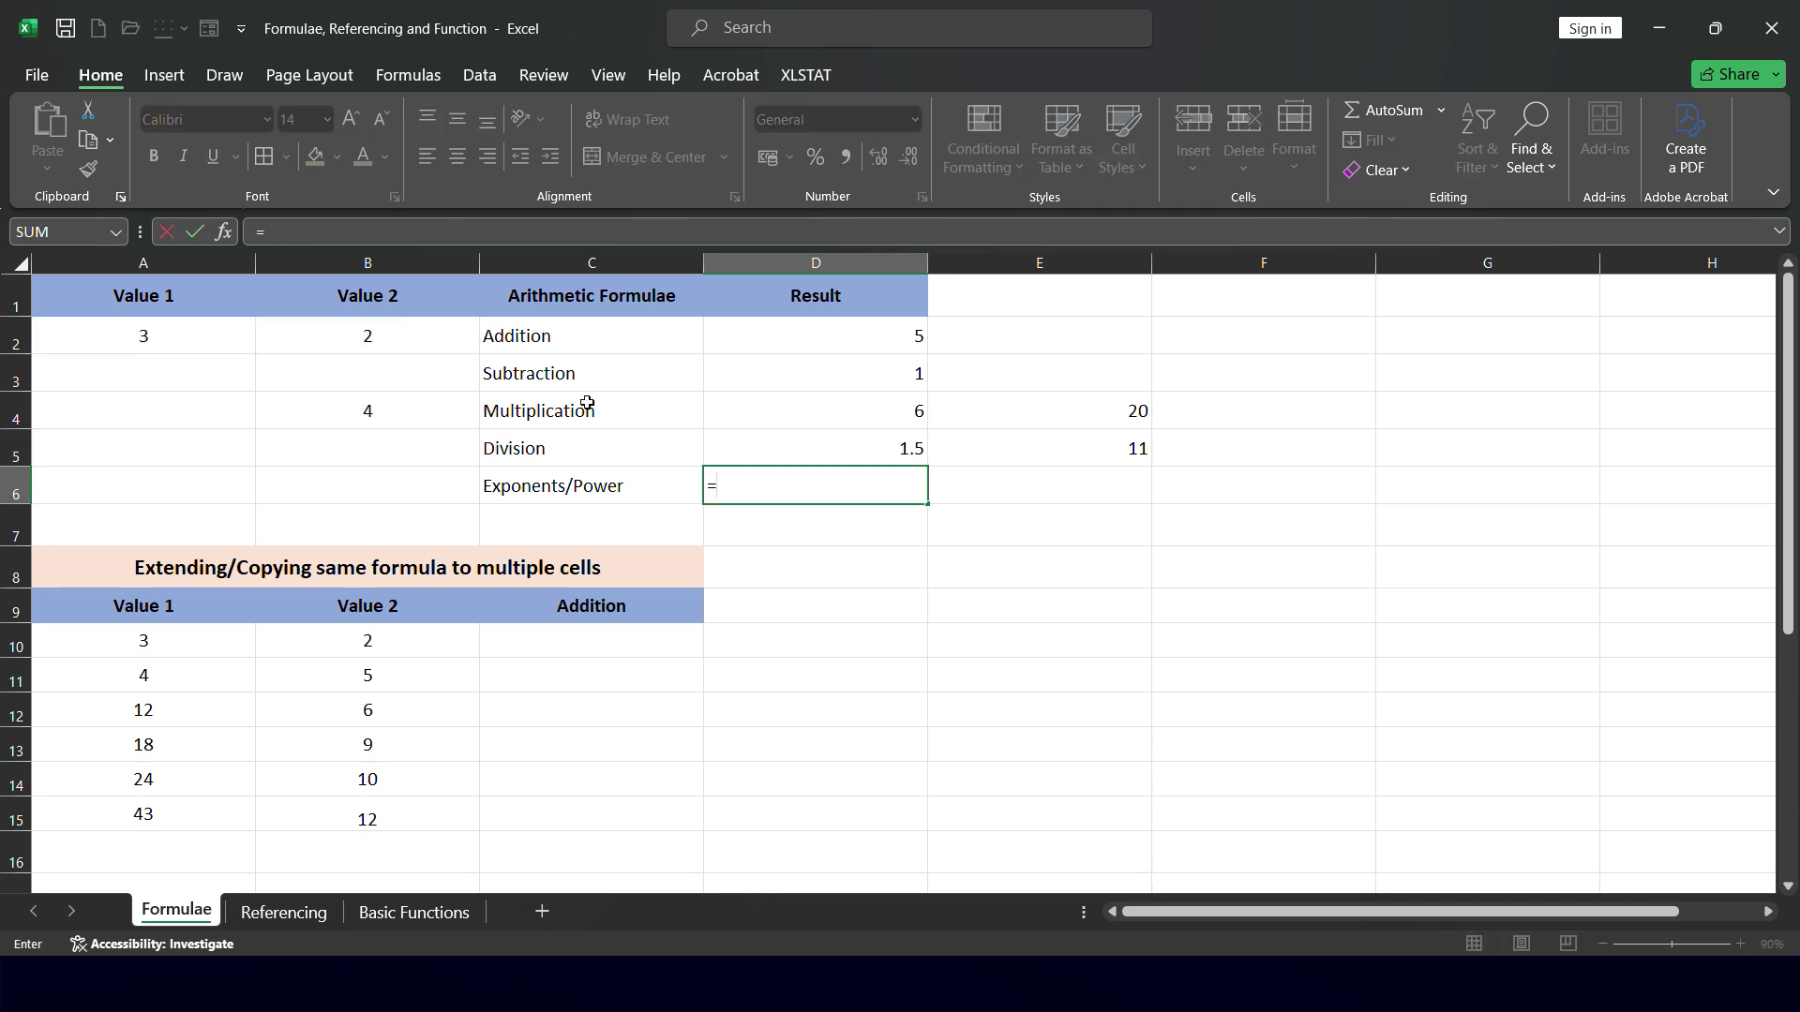
{"action": "left_click", "coordinate": [223, 338]}
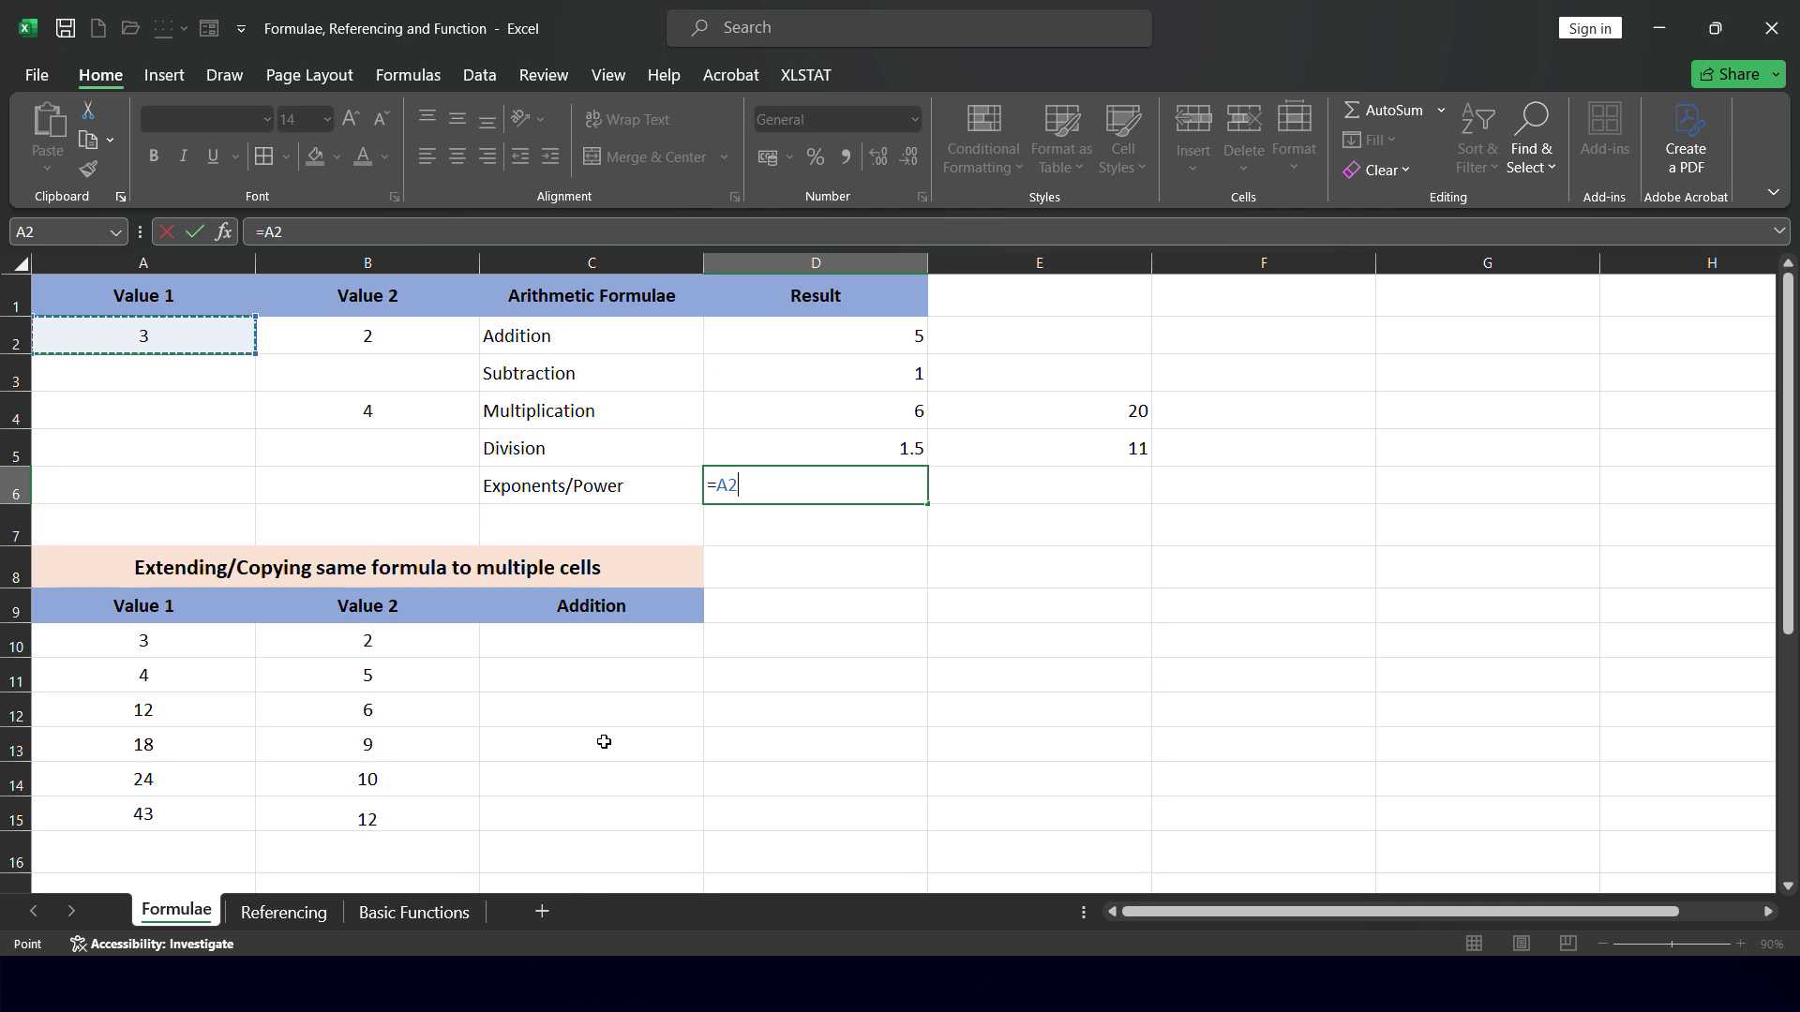
{"action": "type", "text": "^"}
{"action": "left_click", "coordinate": [395, 344]}
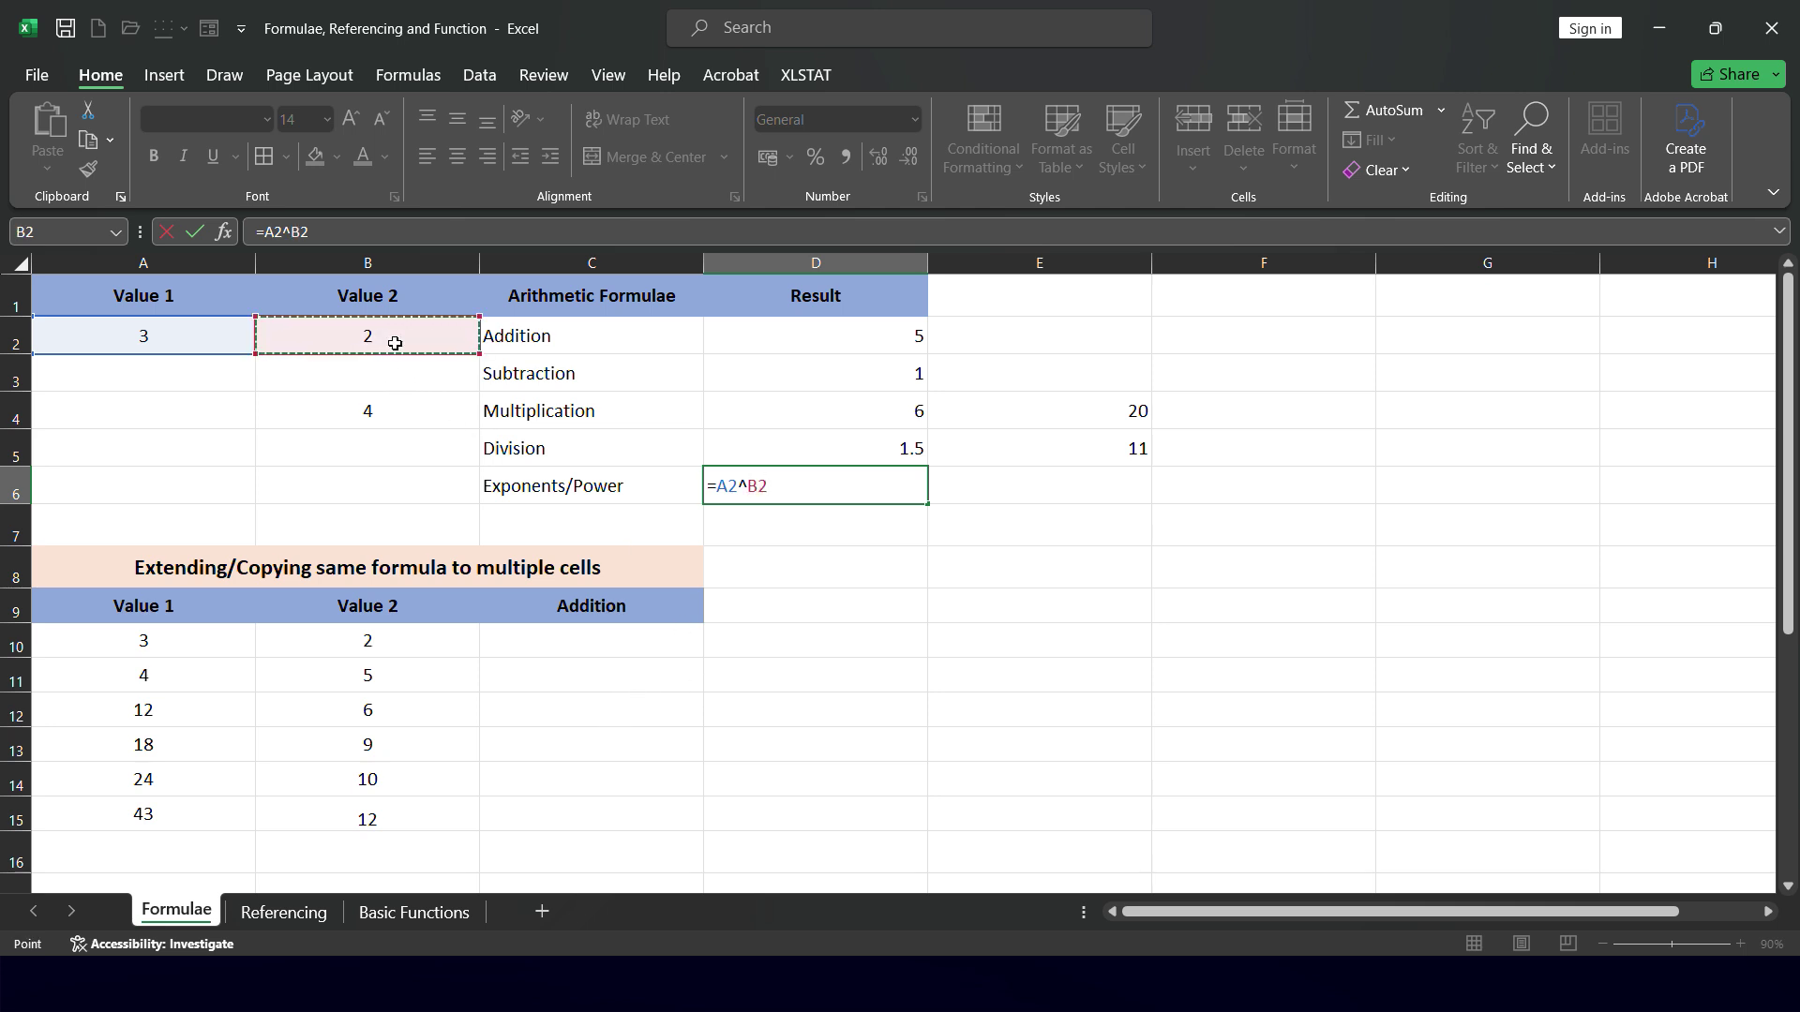
{"action": "key", "text": "Return"}
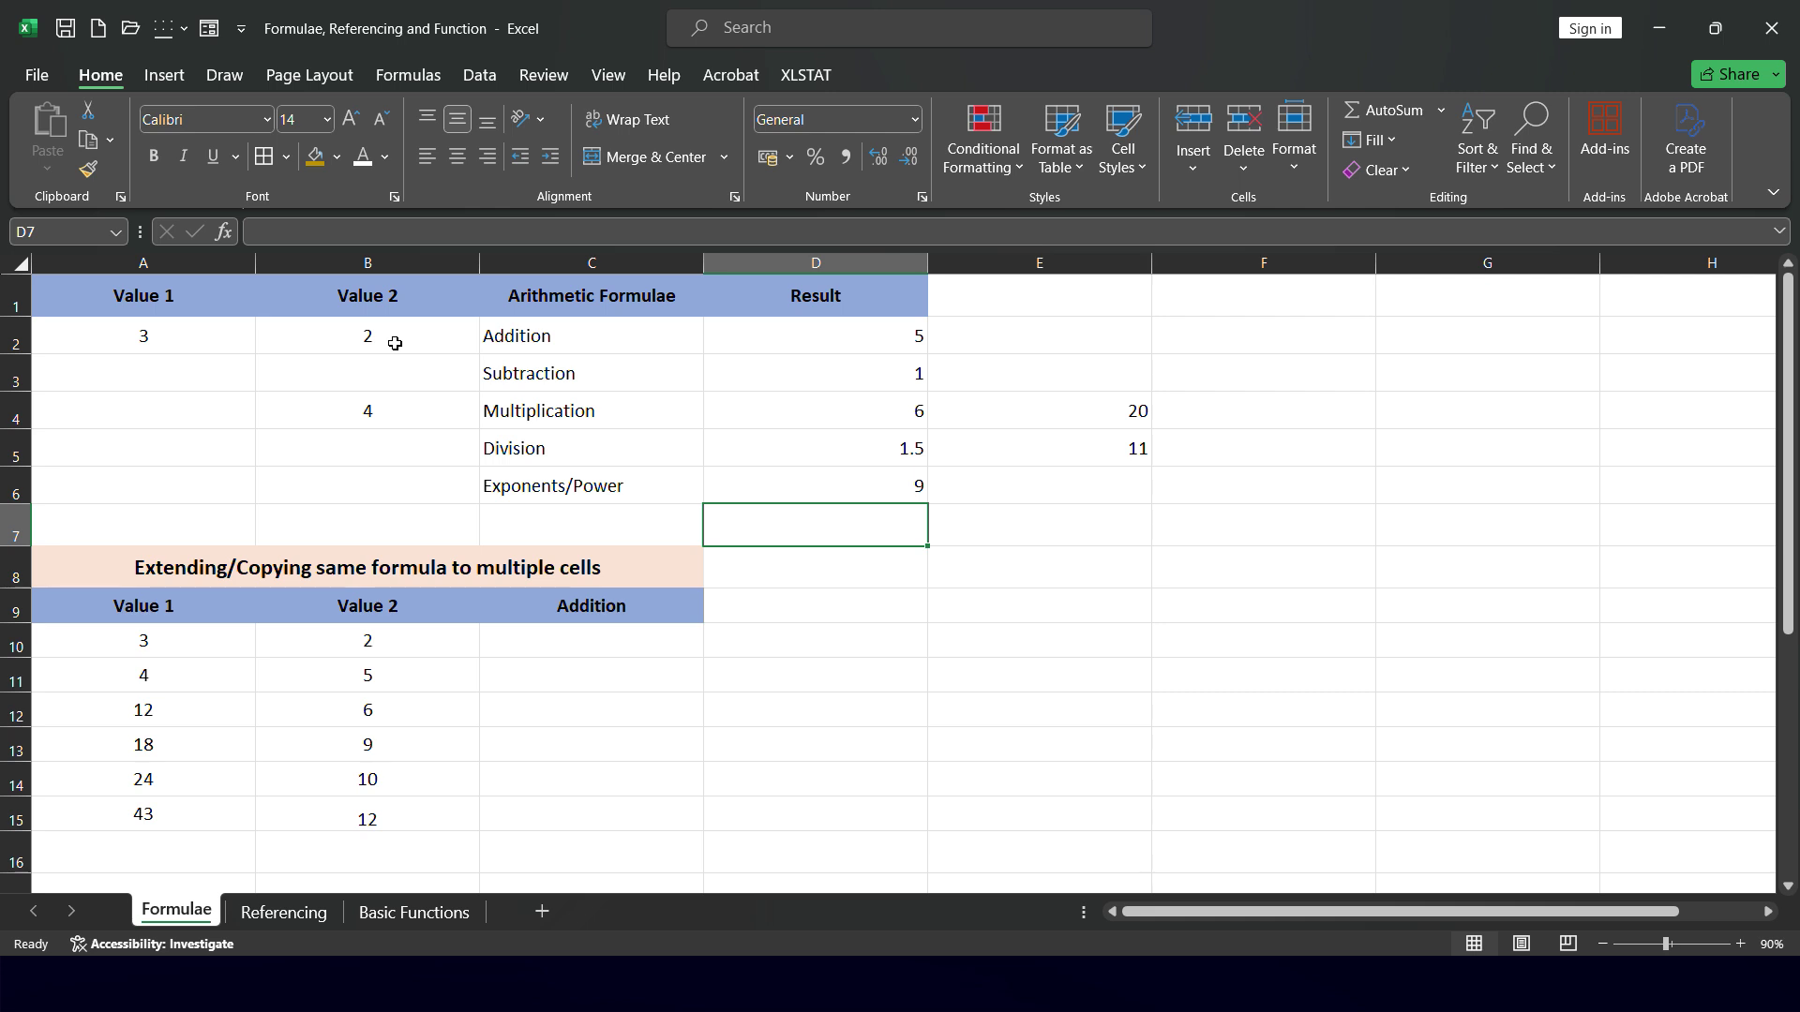
Enter the formula =A10+B10 in C10 so it returns 5
{"action": "left_click", "coordinate": [549, 637]}
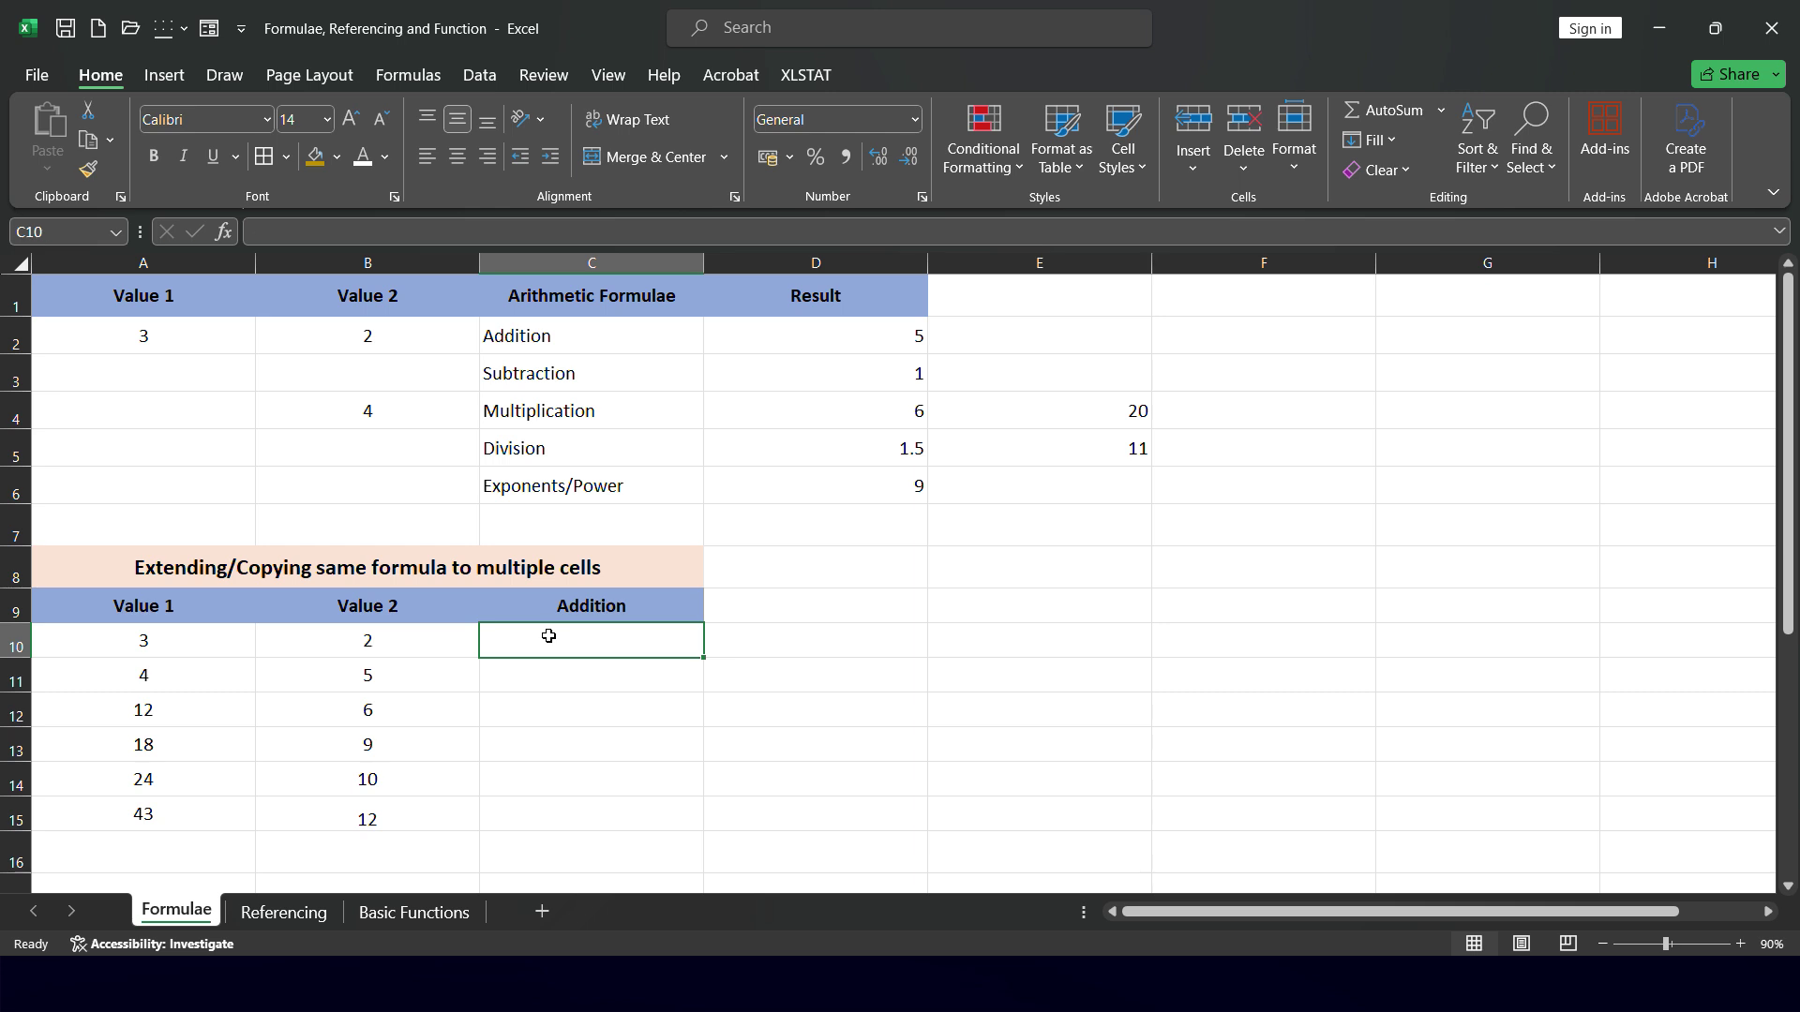
{"action": "type", "text": "="}
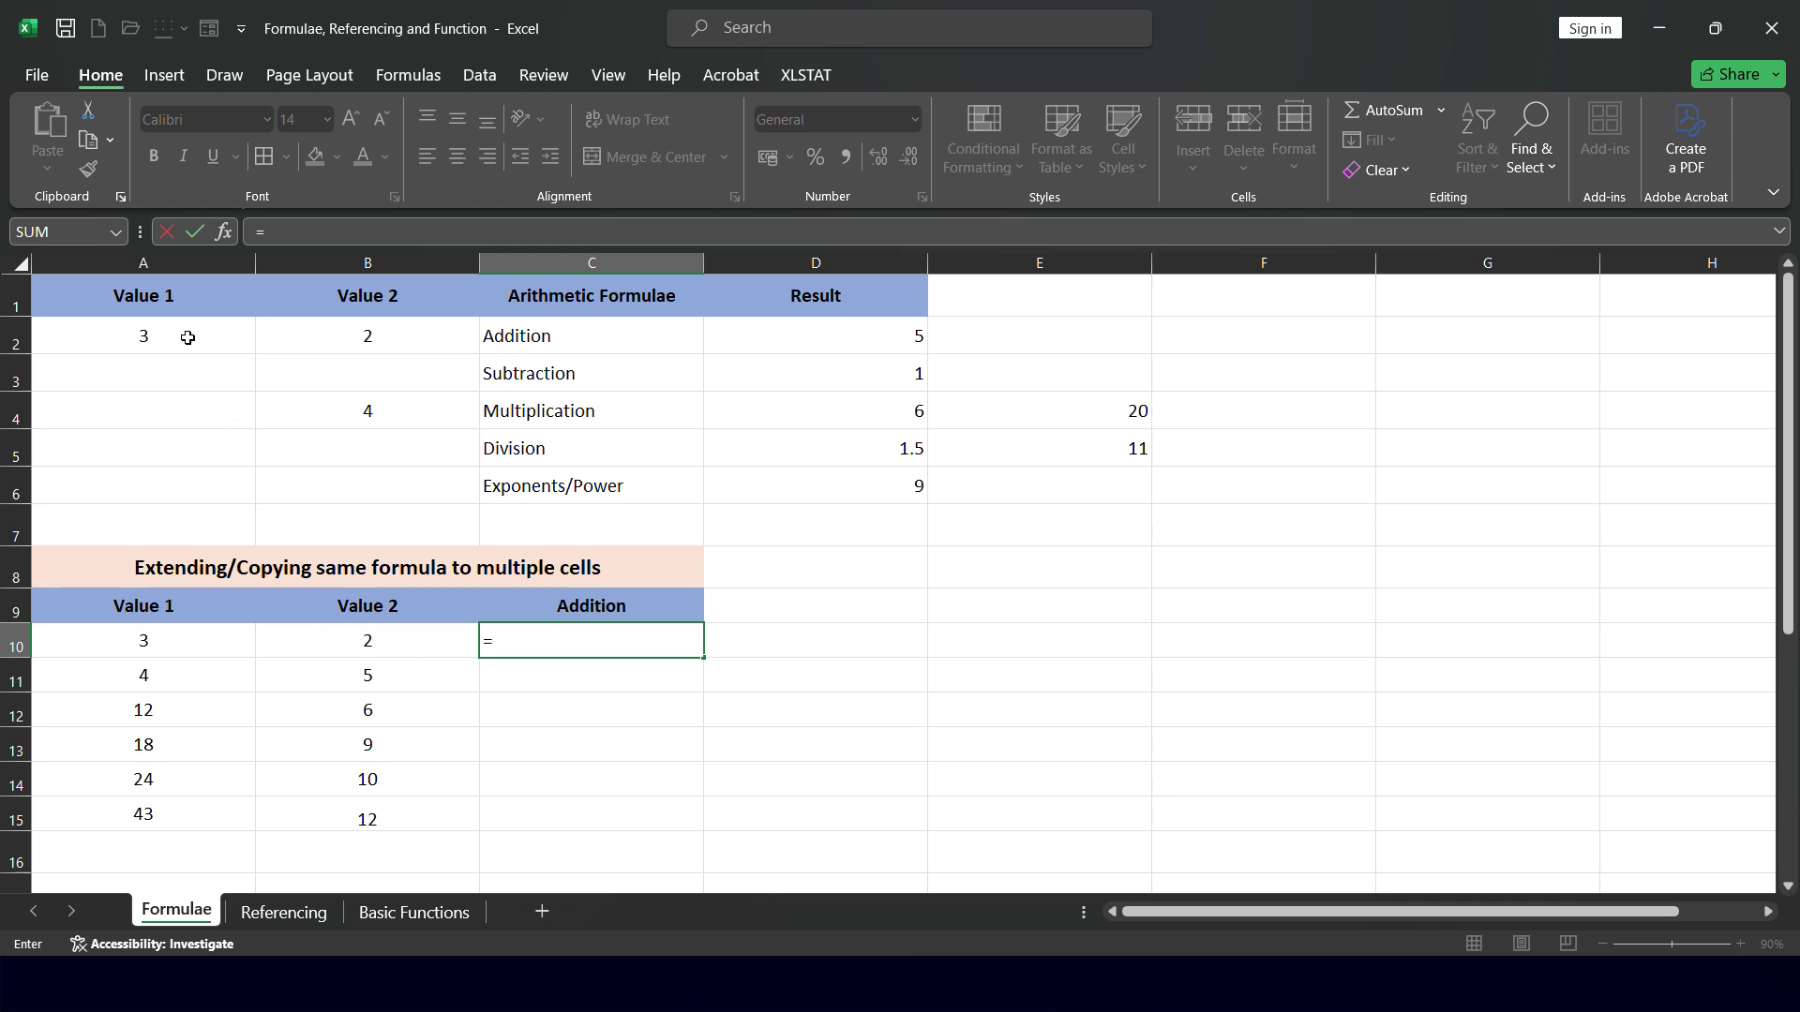
{"action": "left_click", "coordinate": [190, 646]}
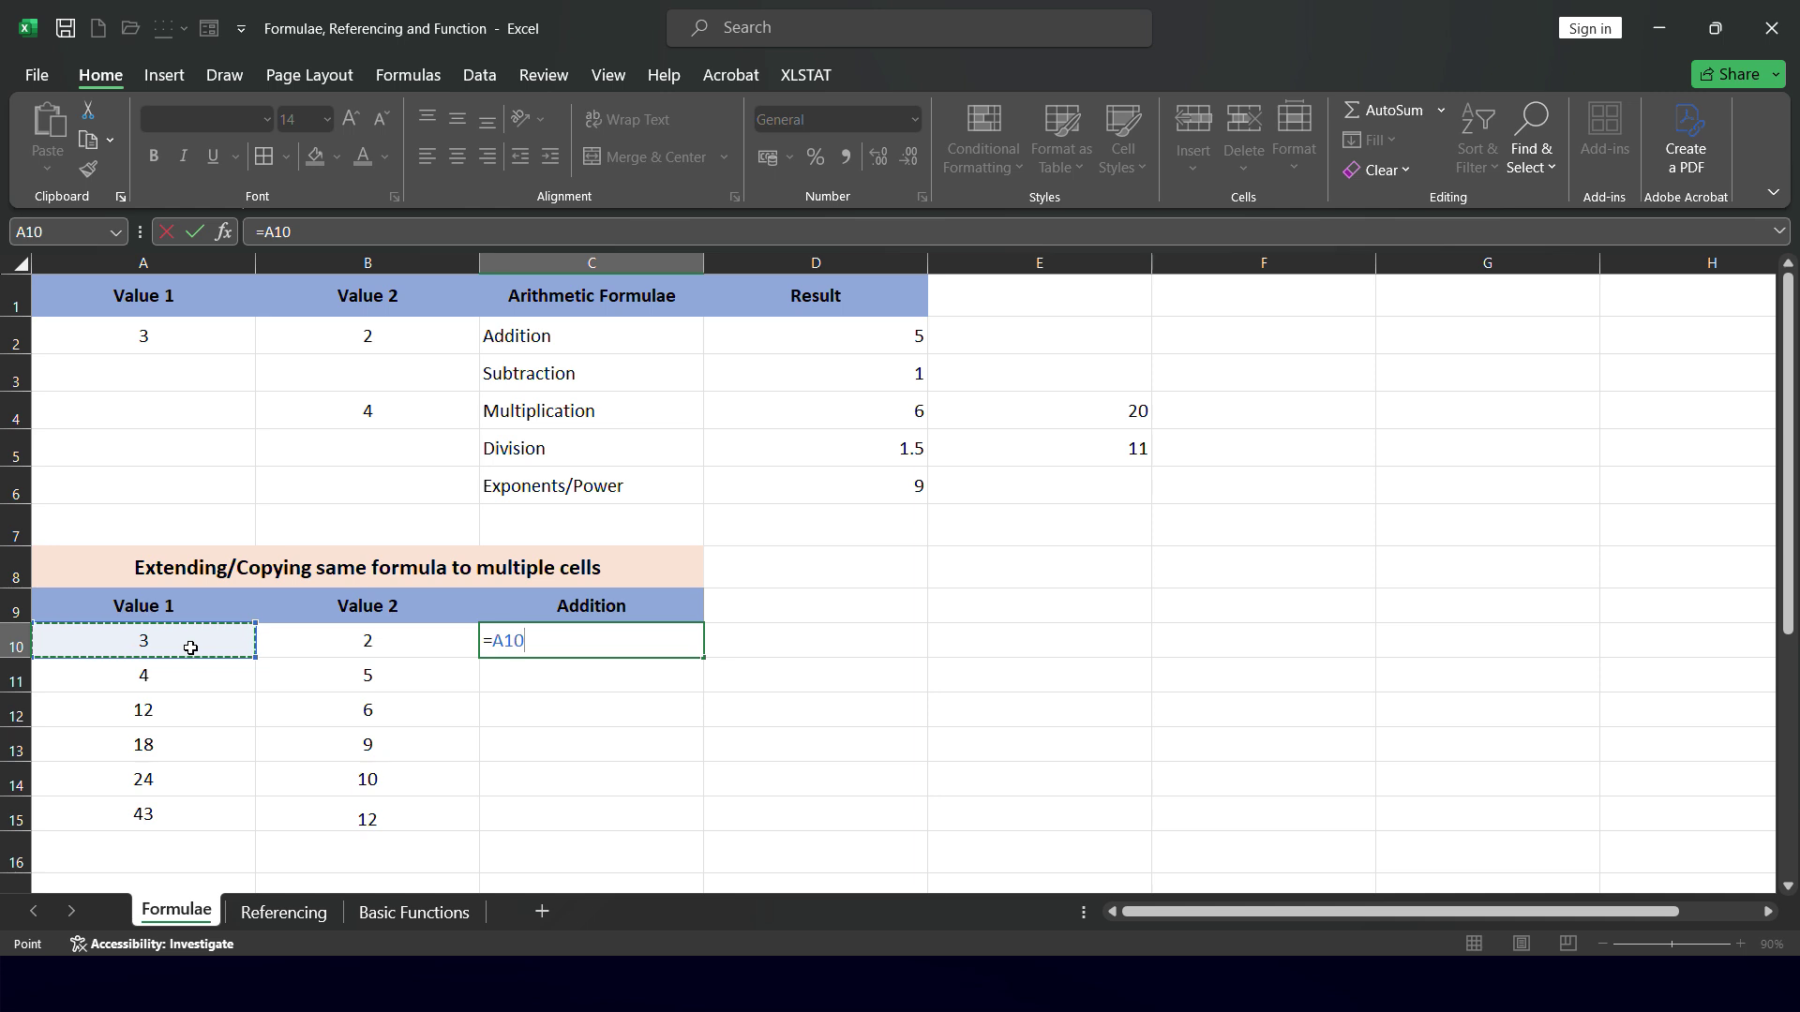
{"action": "type", "text": "+"}
{"action": "left_click", "coordinate": [404, 640]}
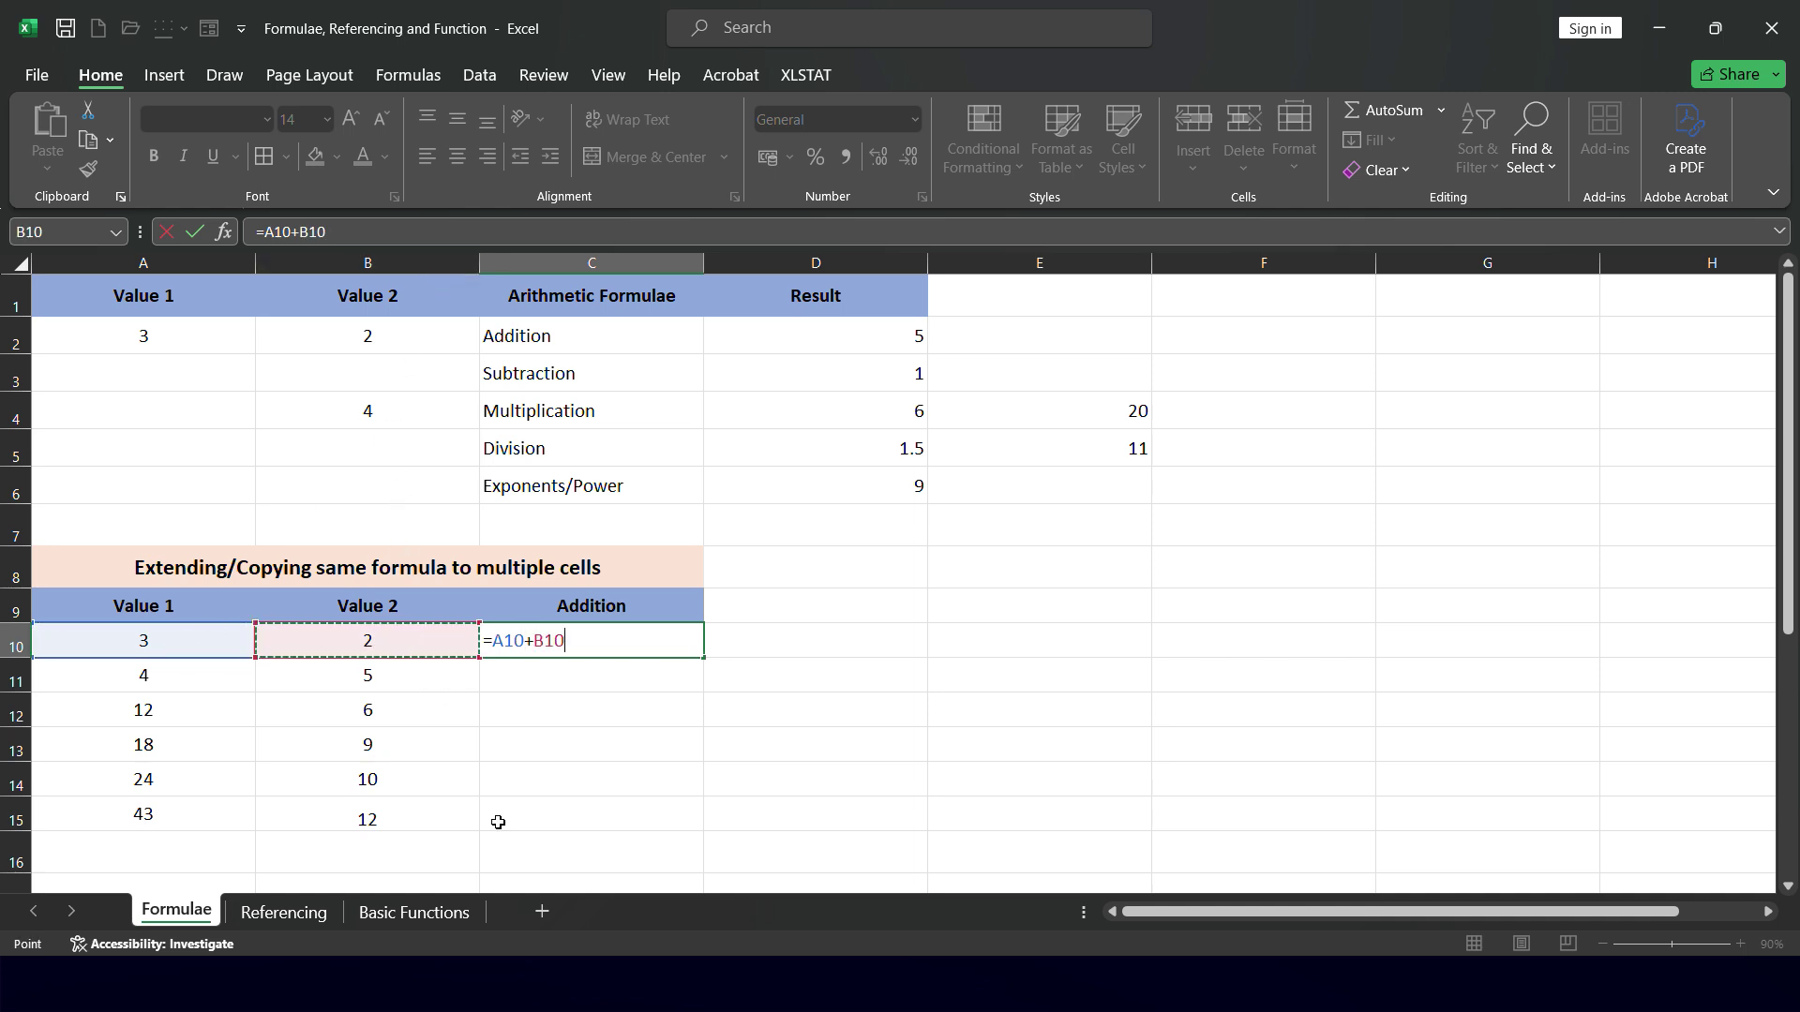
{"action": "key", "text": "Return"}
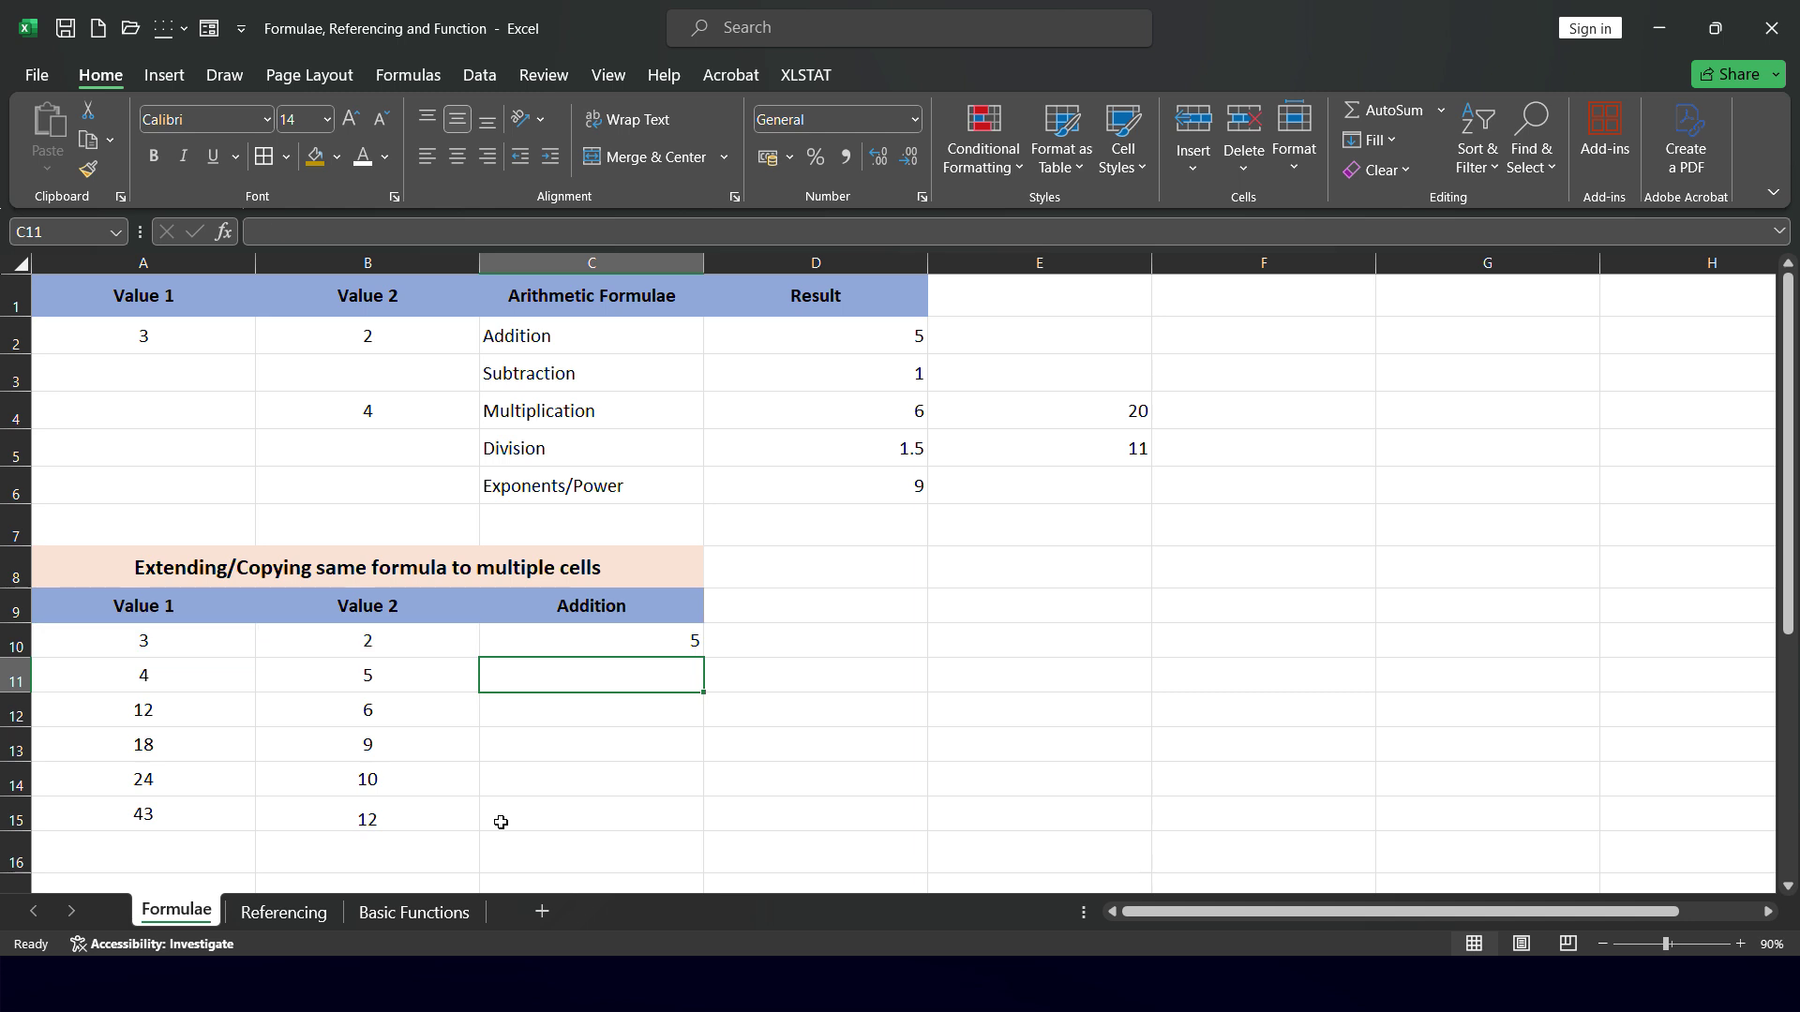
{"action": "left_click", "coordinate": [653, 647]}
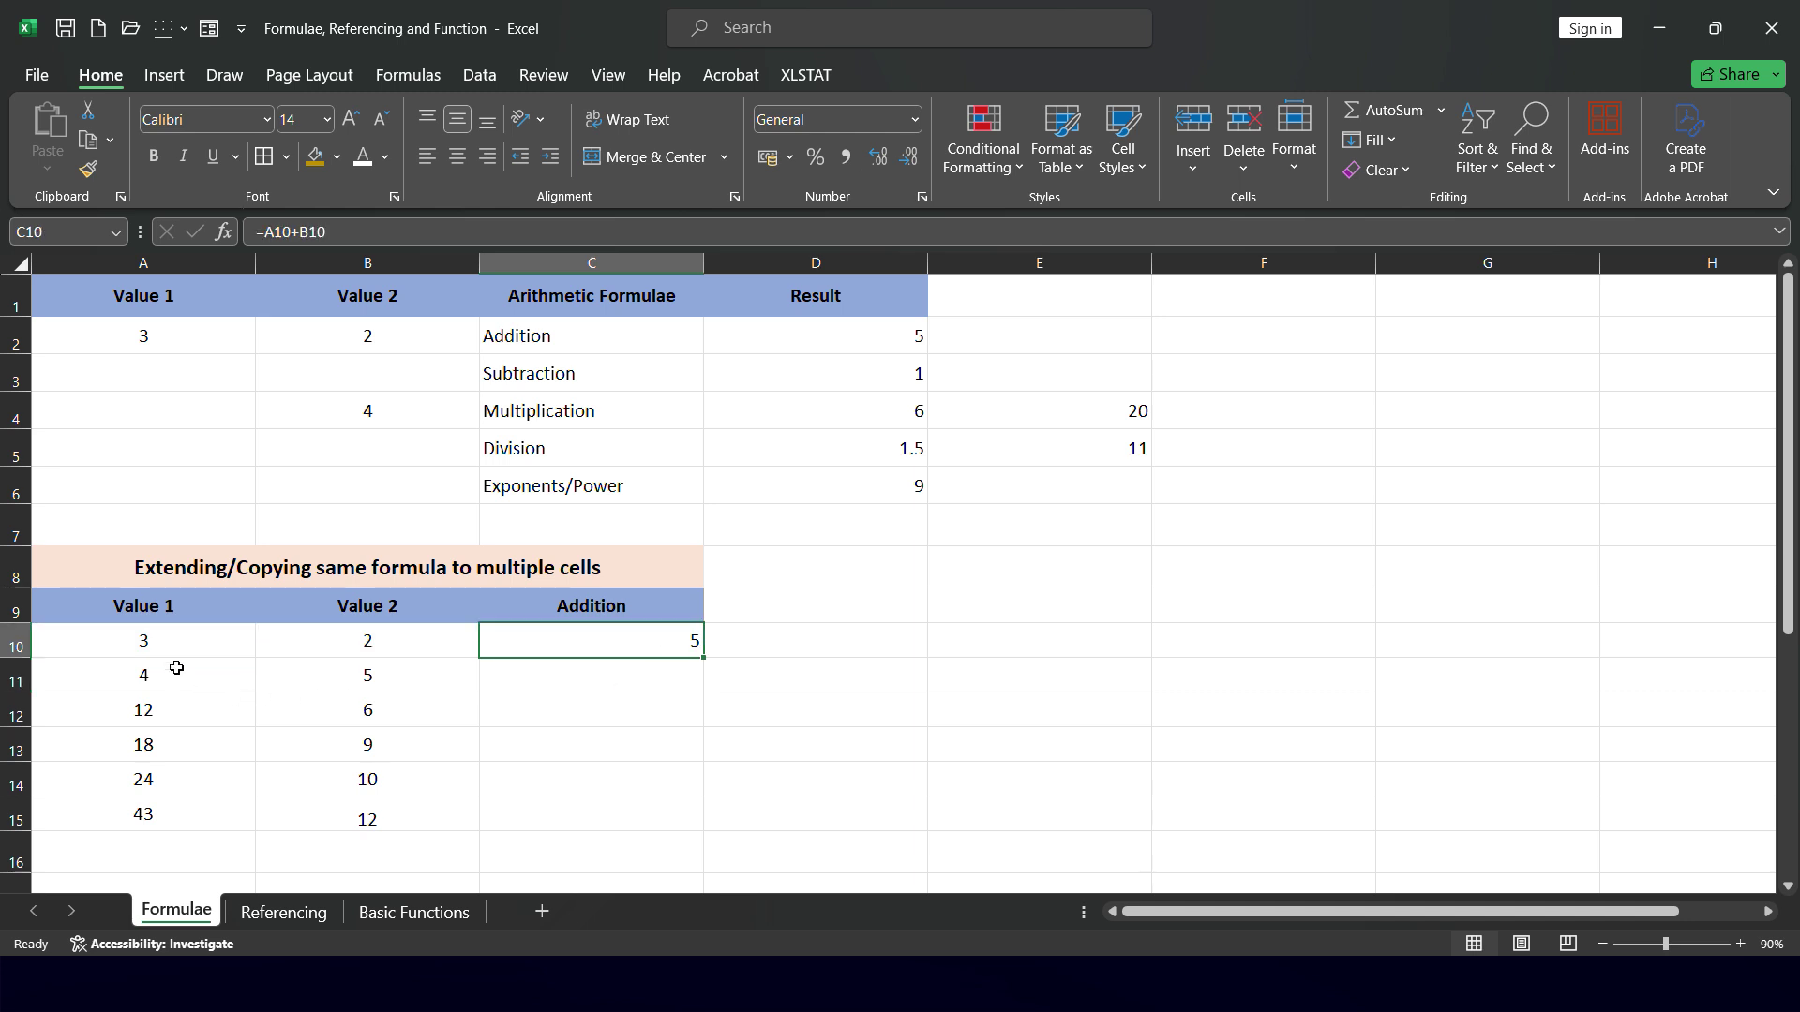
{"action": "left_click_drag", "start_coordinate": [177, 666], "coordinate": [314, 667]}
{"action": "left_click_drag", "start_coordinate": [167, 718], "coordinate": [325, 715]}
{"action": "left_click_drag", "start_coordinate": [222, 743], "coordinate": [347, 751]}
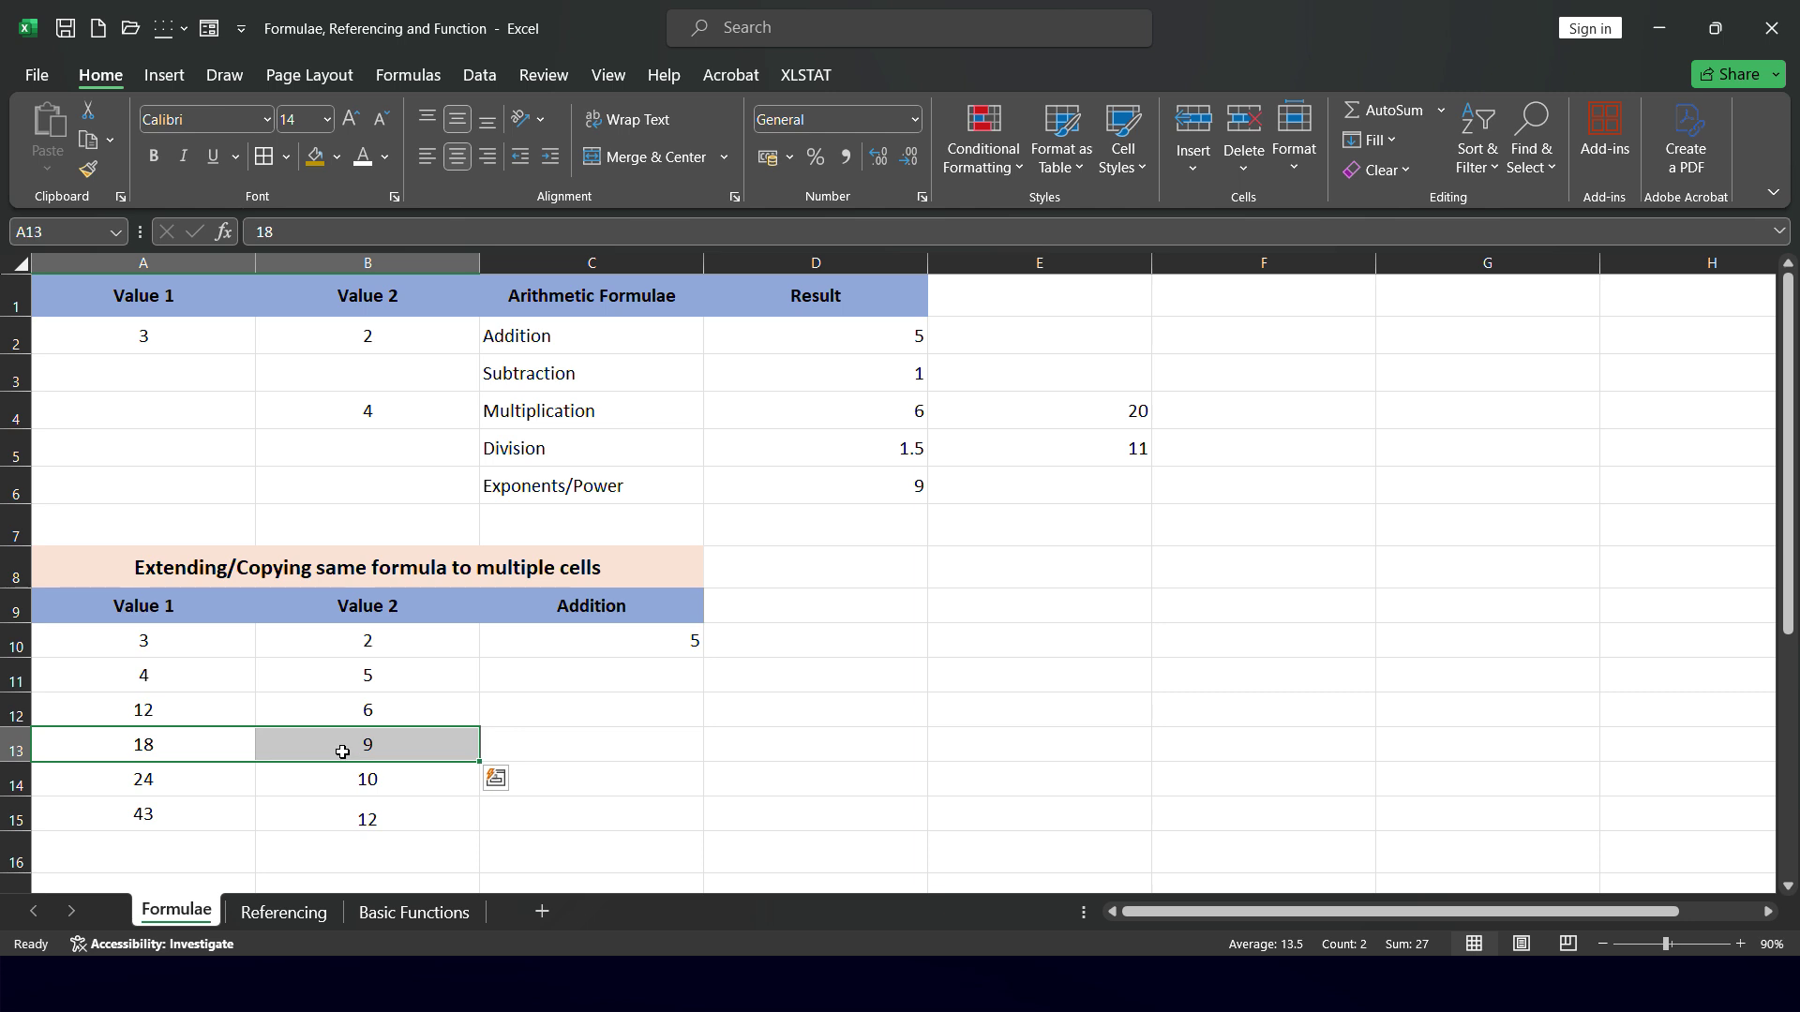
{"action": "left_click_drag", "start_coordinate": [214, 779], "coordinate": [341, 784]}
{"action": "left_click_drag", "start_coordinate": [211, 816], "coordinate": [342, 817]}
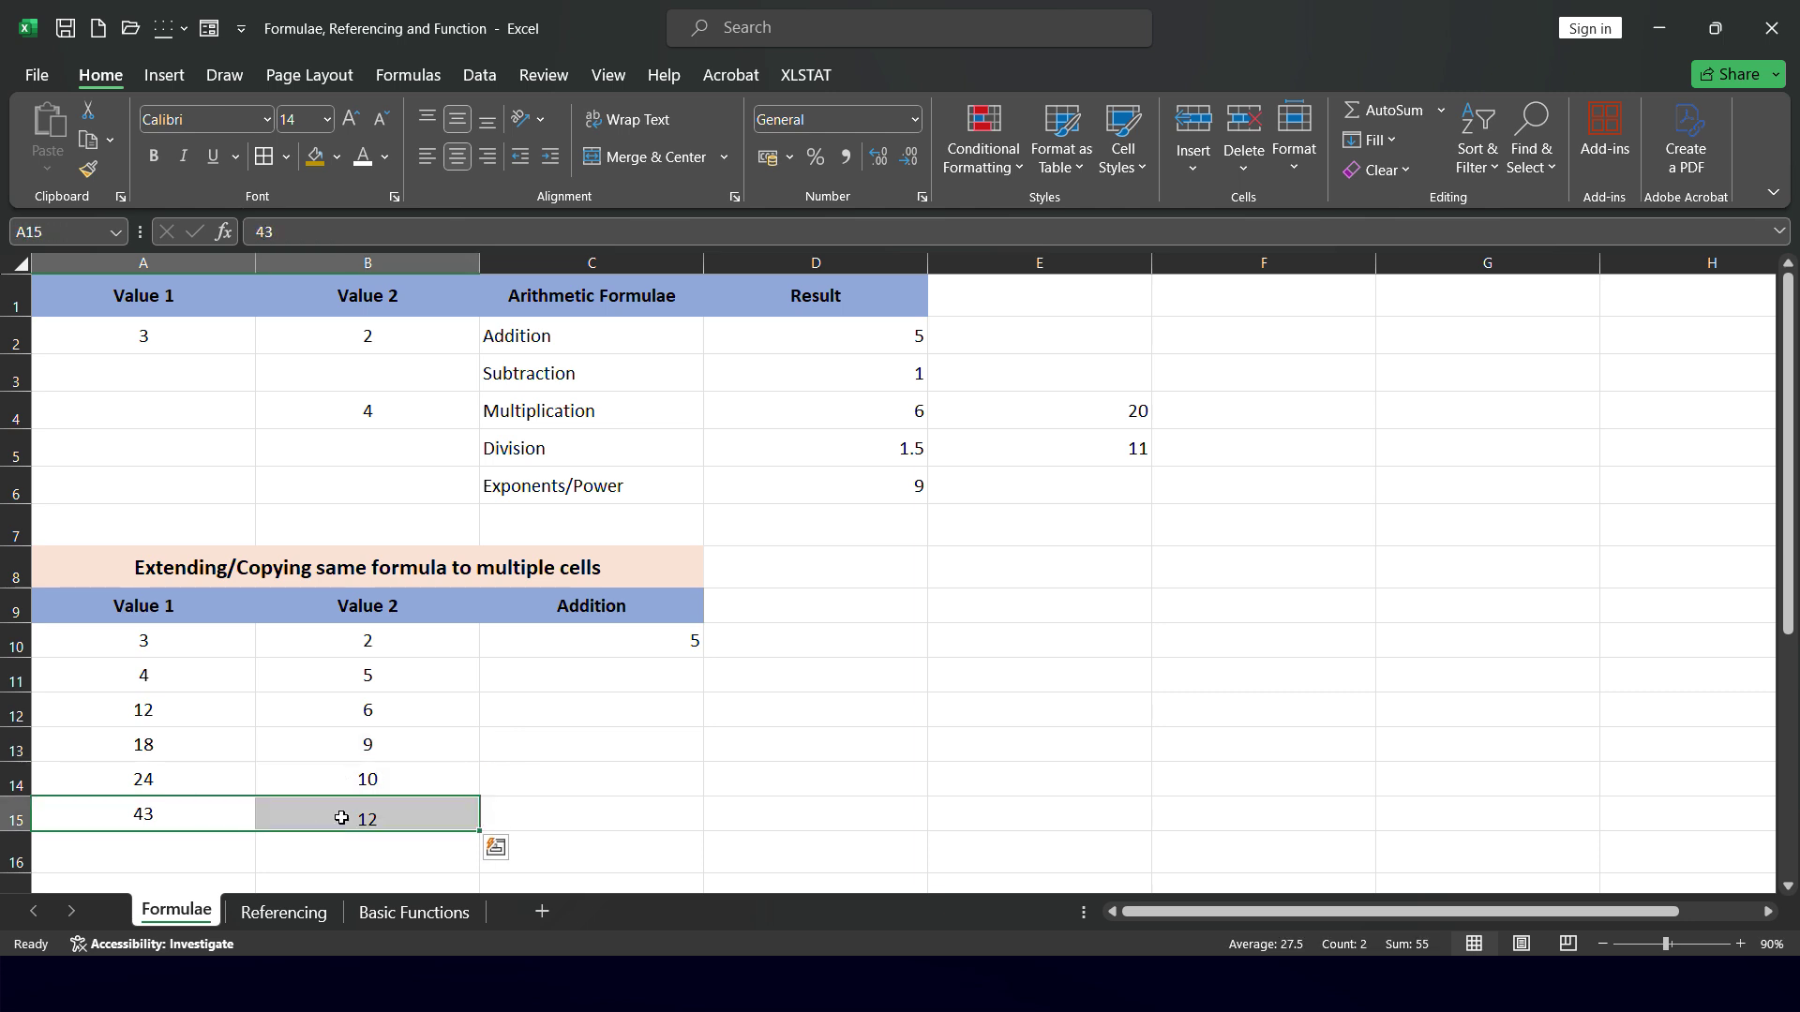
{"action": "left_click", "coordinate": [586, 673]}
{"action": "type", "text": "="}
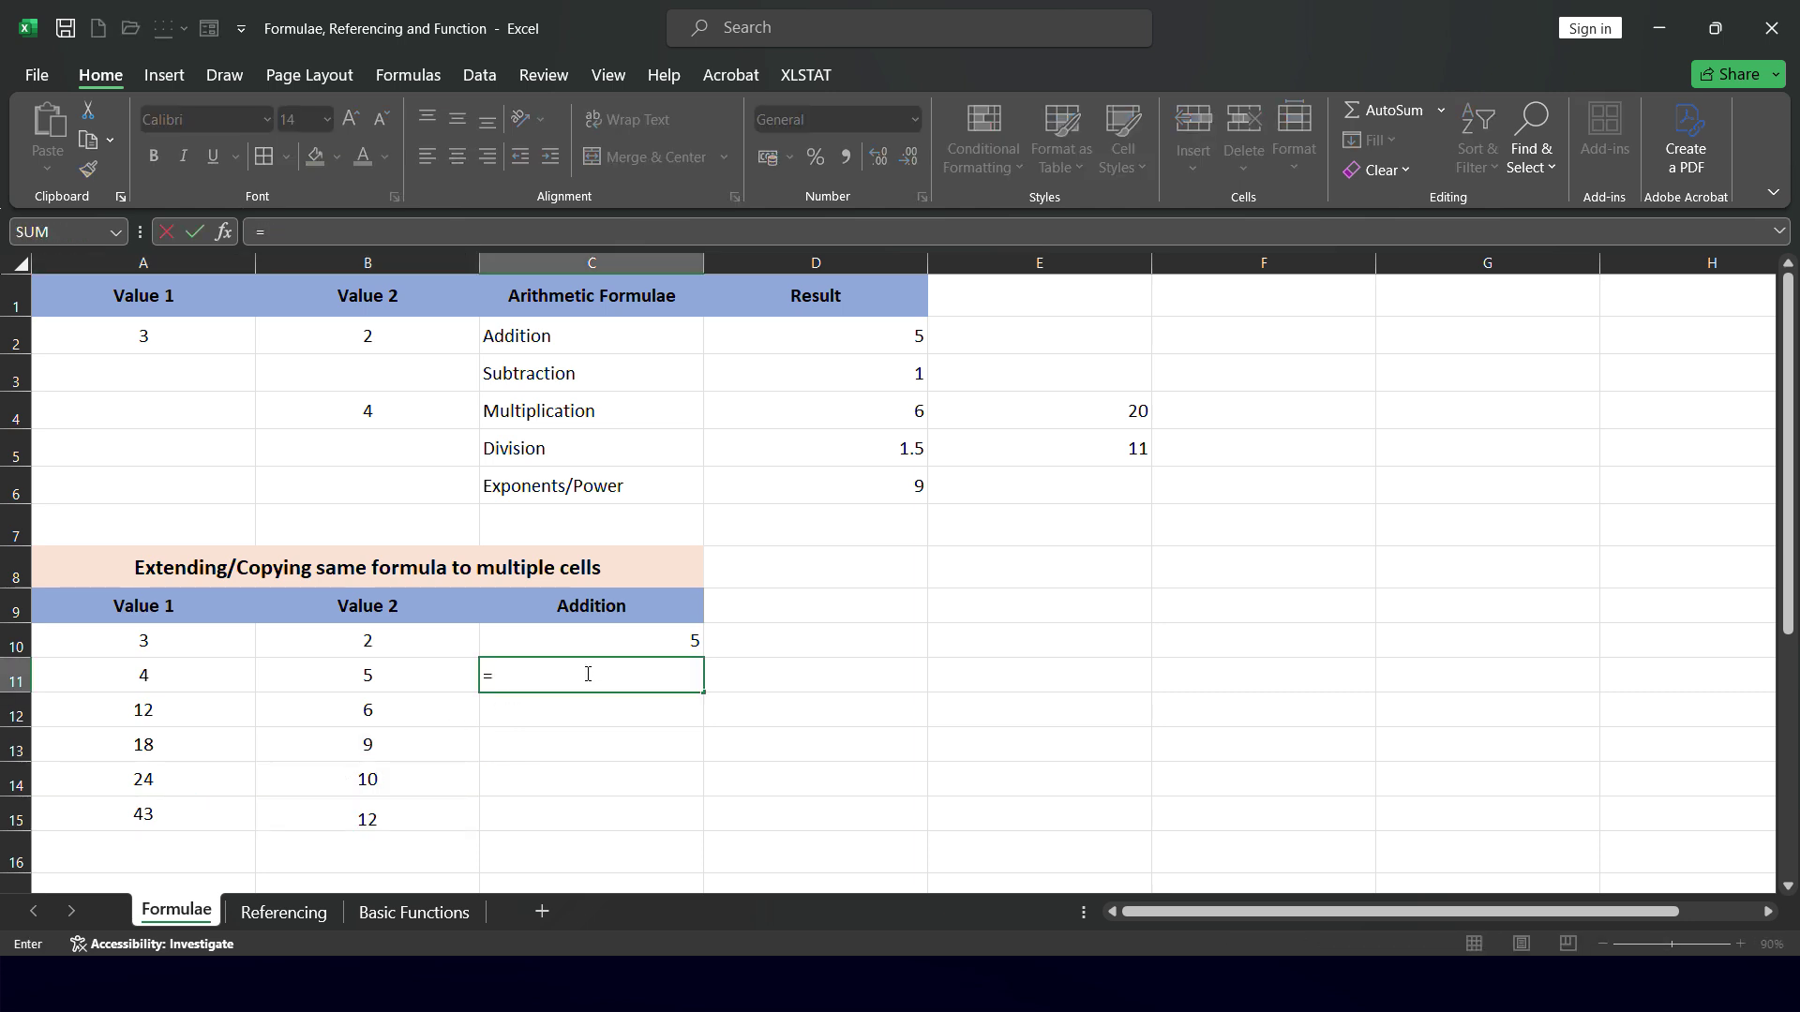
{"action": "type", "text": "SU"}
{"action": "key", "text": "BackSpace"}
{"action": "key", "text": "BackSpace"}
{"action": "left_click", "coordinate": [178, 678]}
{"action": "type", "text": "+"}
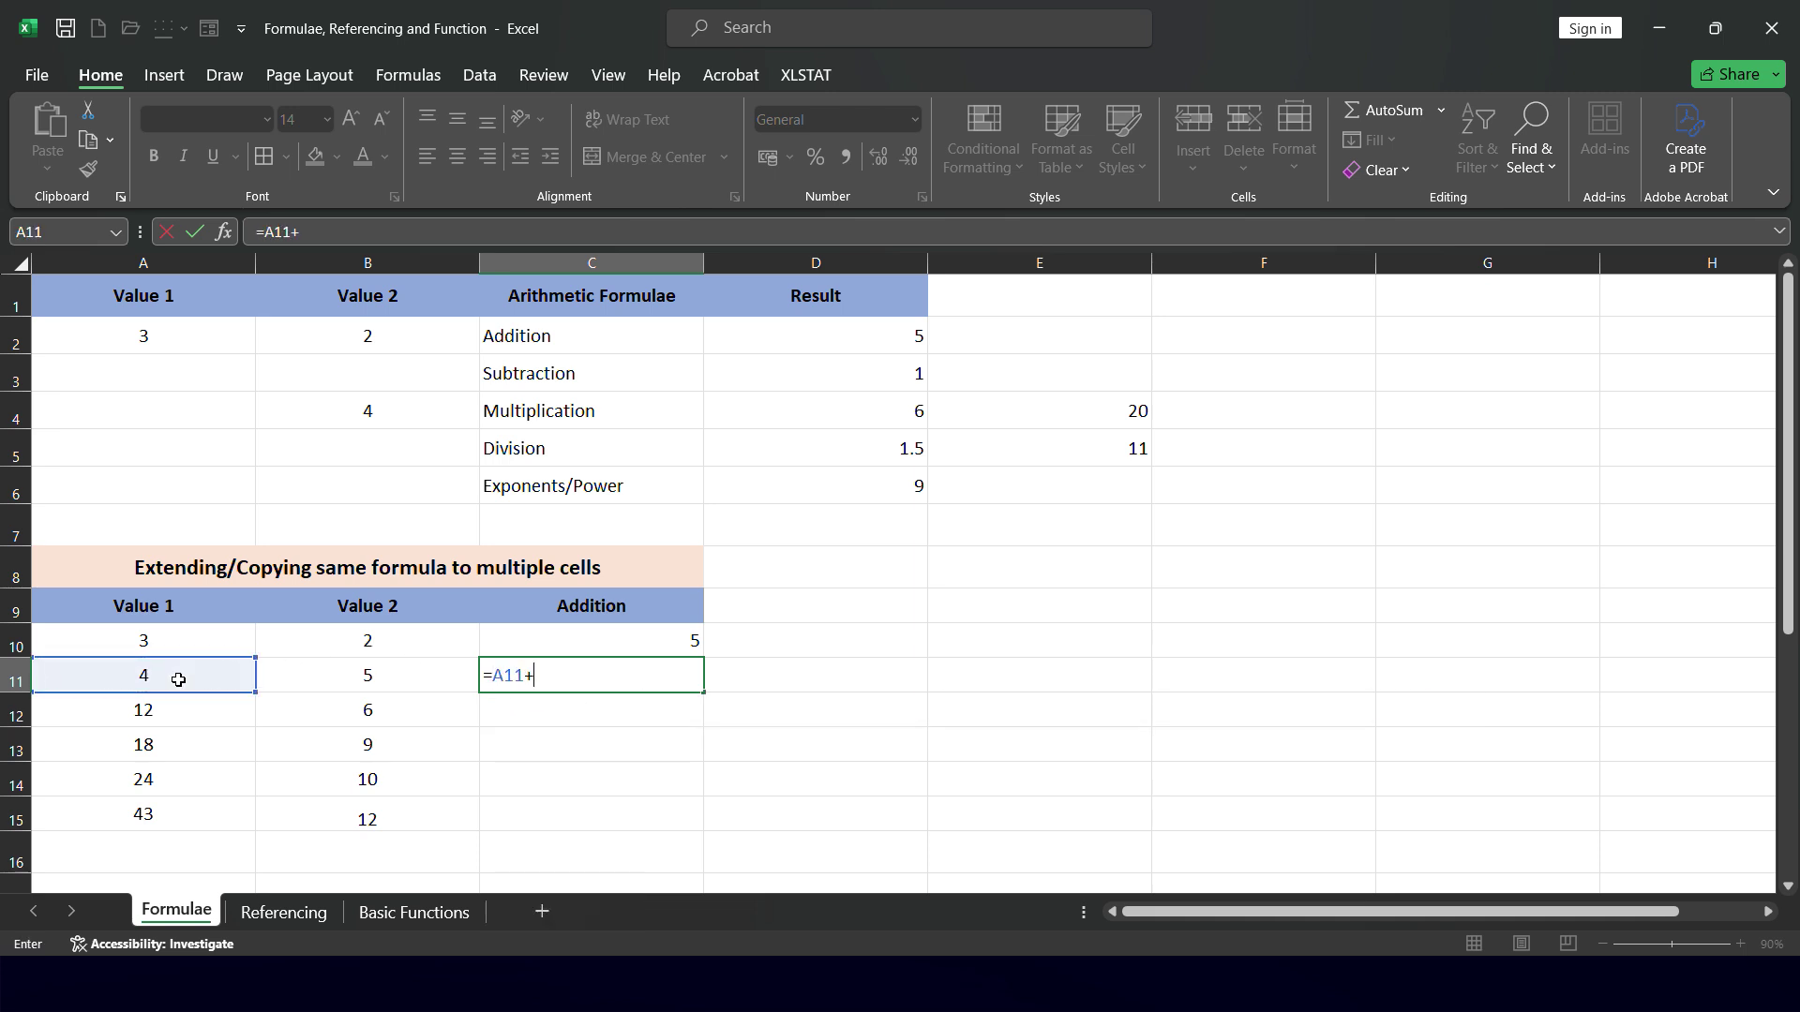
{"action": "left_click", "coordinate": [365, 674]}
{"action": "key", "text": "Return"}
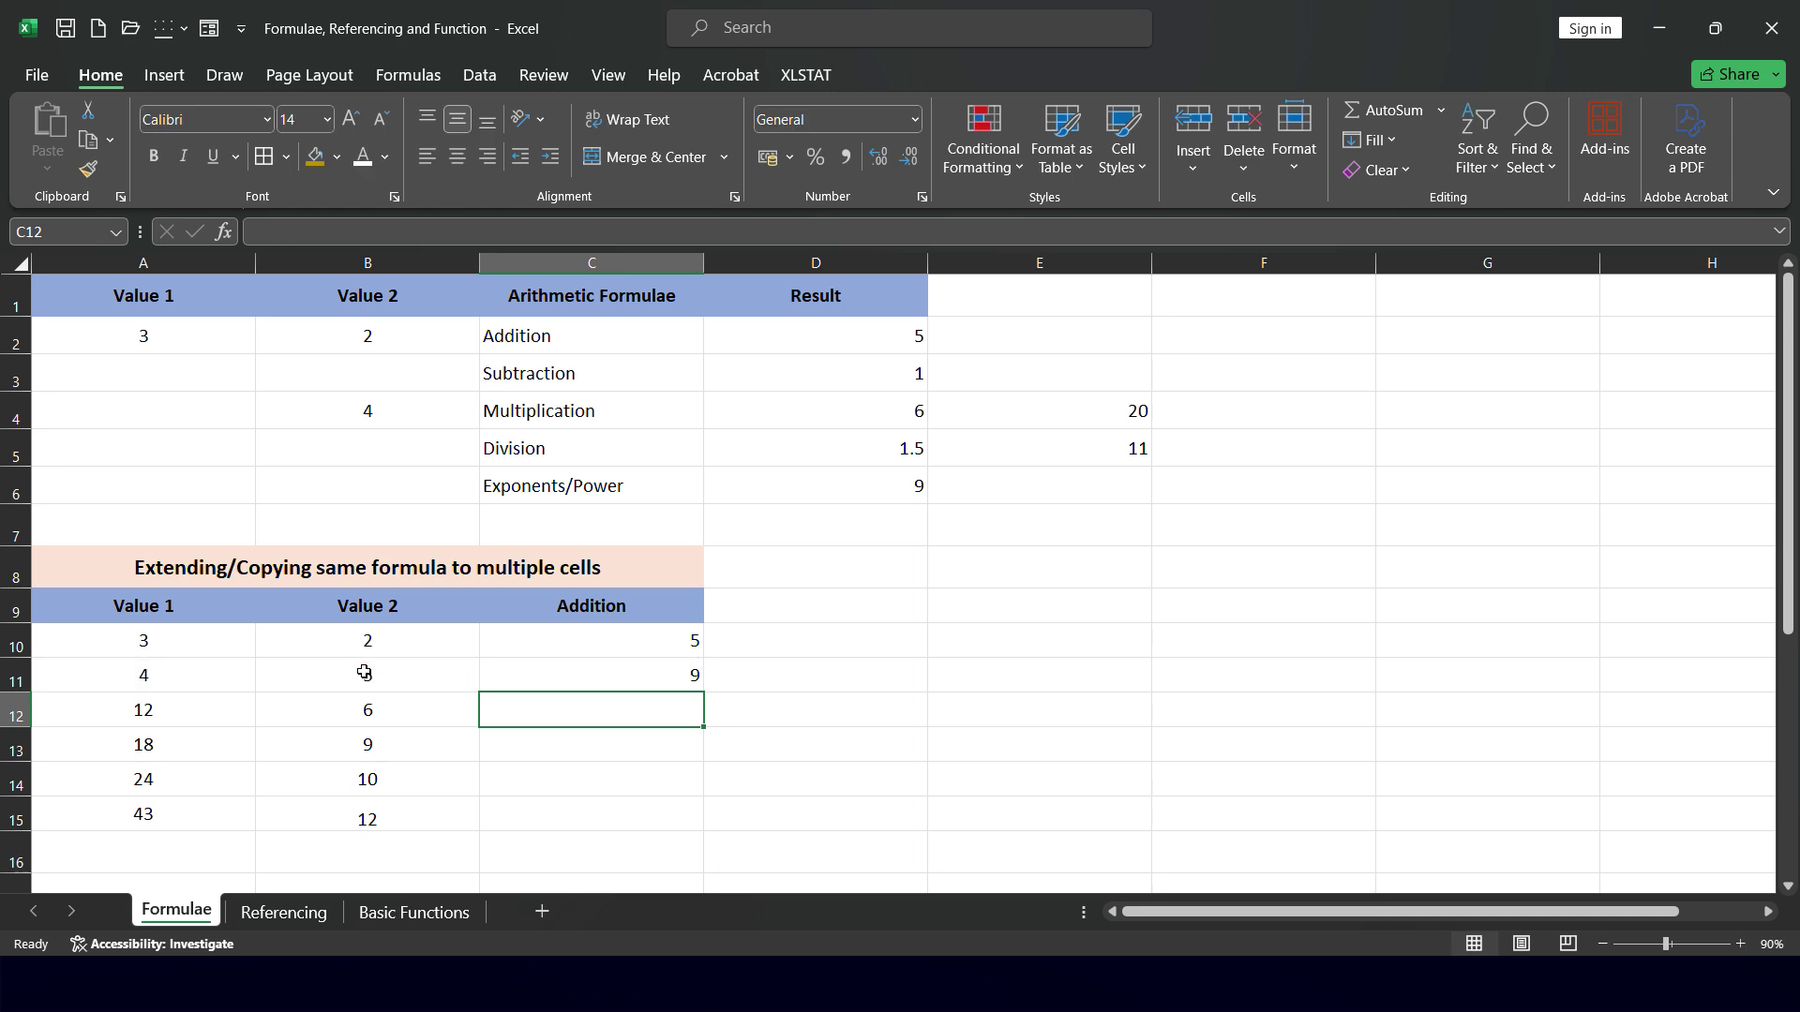
{"action": "key", "text": "Up"}
{"action": "key", "text": "Down"}
{"action": "key", "text": "Down"}
{"action": "key", "text": "Down"}
{"action": "key", "text": "Down"}
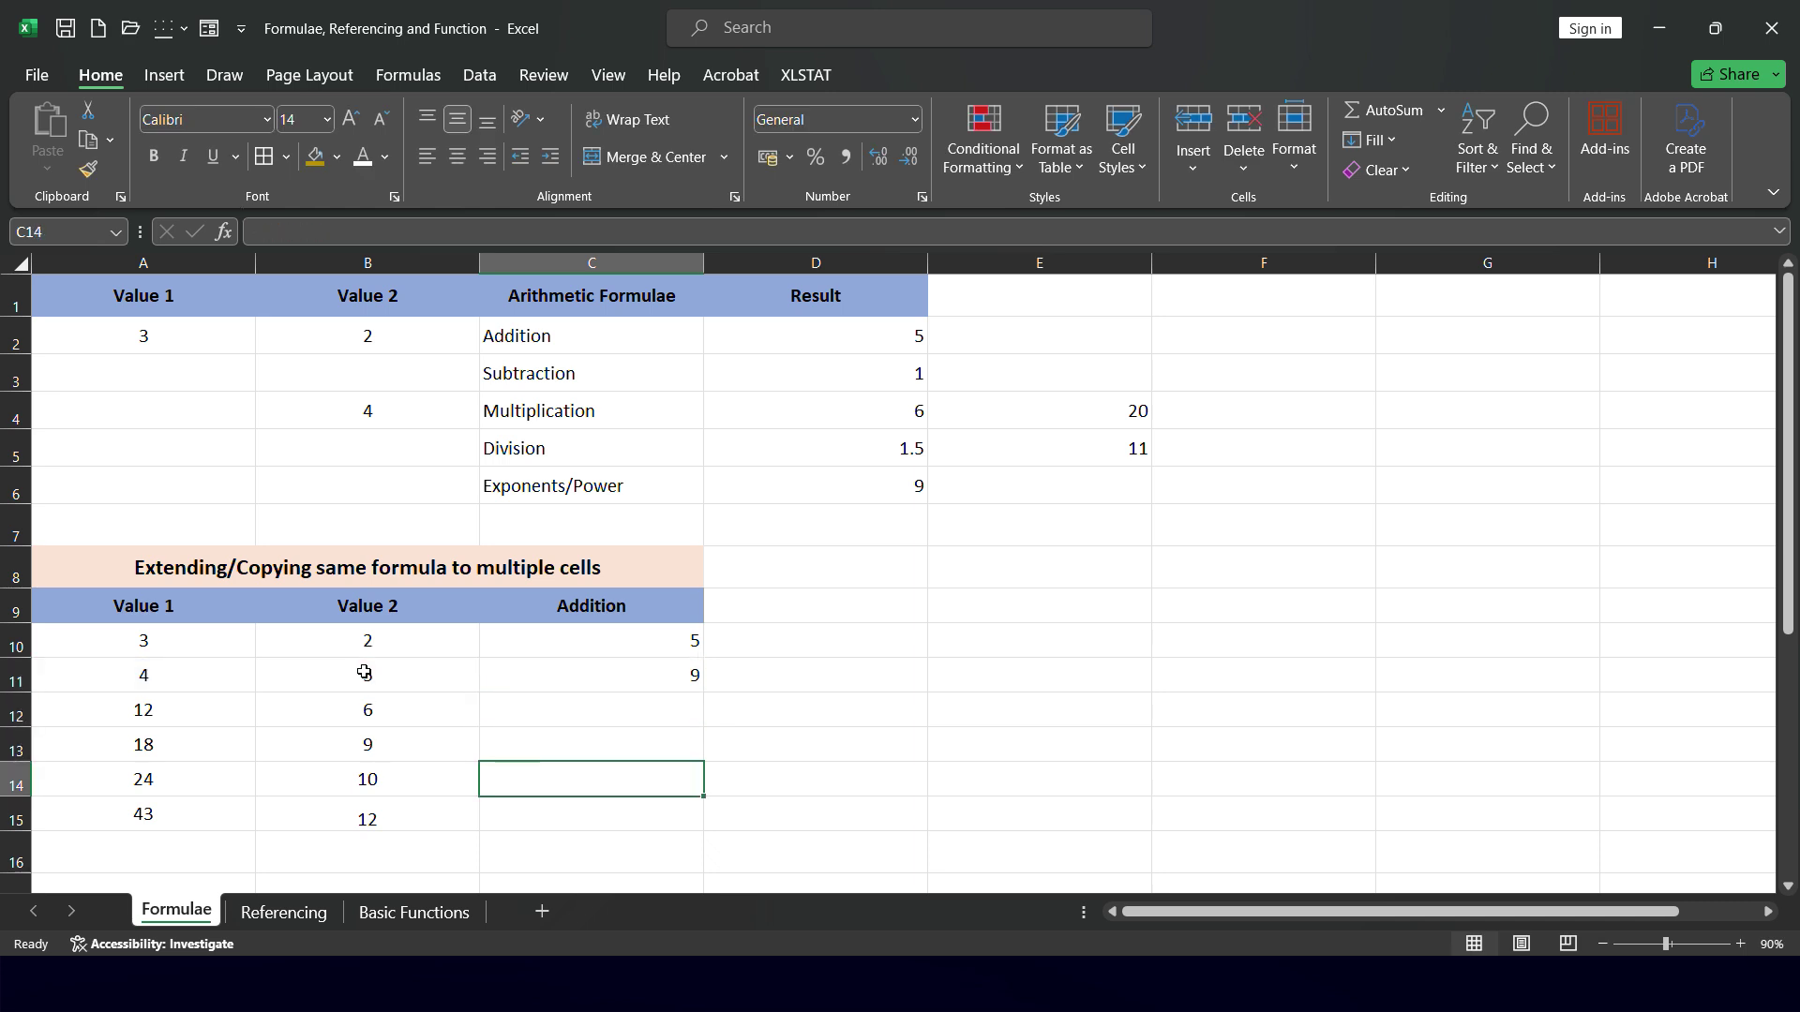
{"action": "key", "text": "Up"}
{"action": "key", "text": "Up"}
{"action": "key", "text": "Up"}
{"action": "key", "text": "Up"}
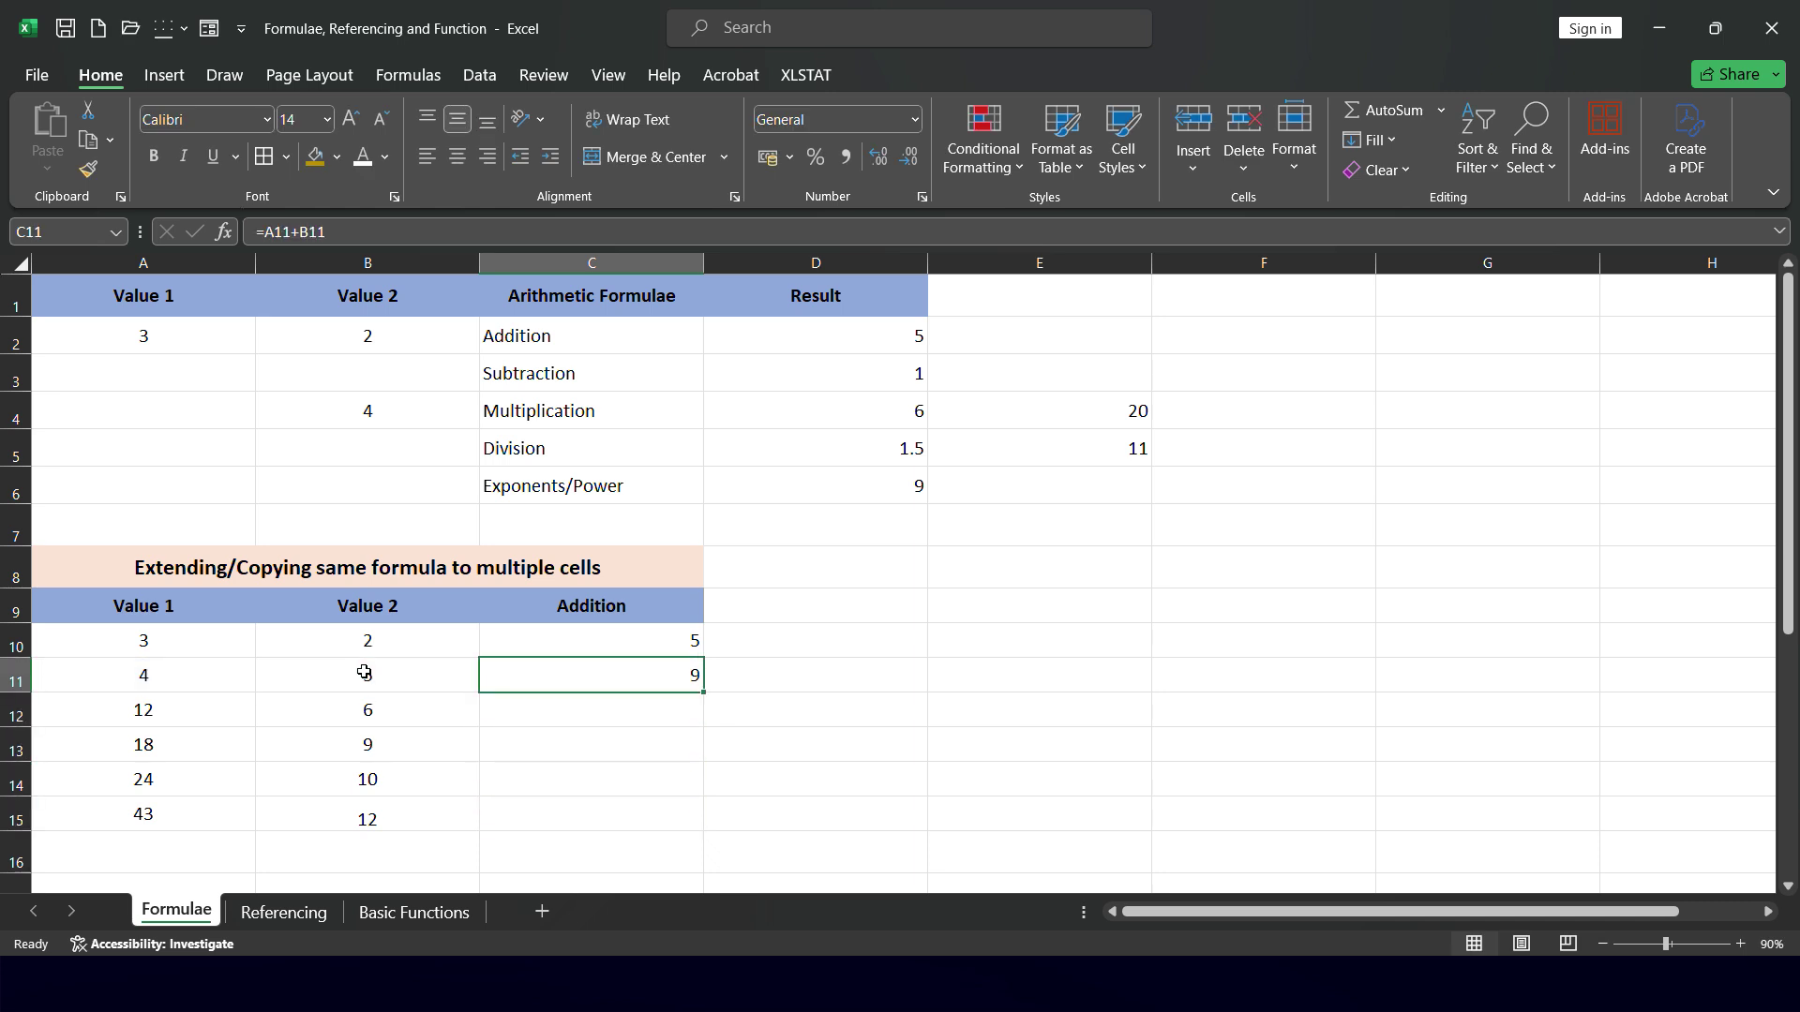
{"action": "key", "text": "Delete"}
{"action": "key", "text": "Up"}
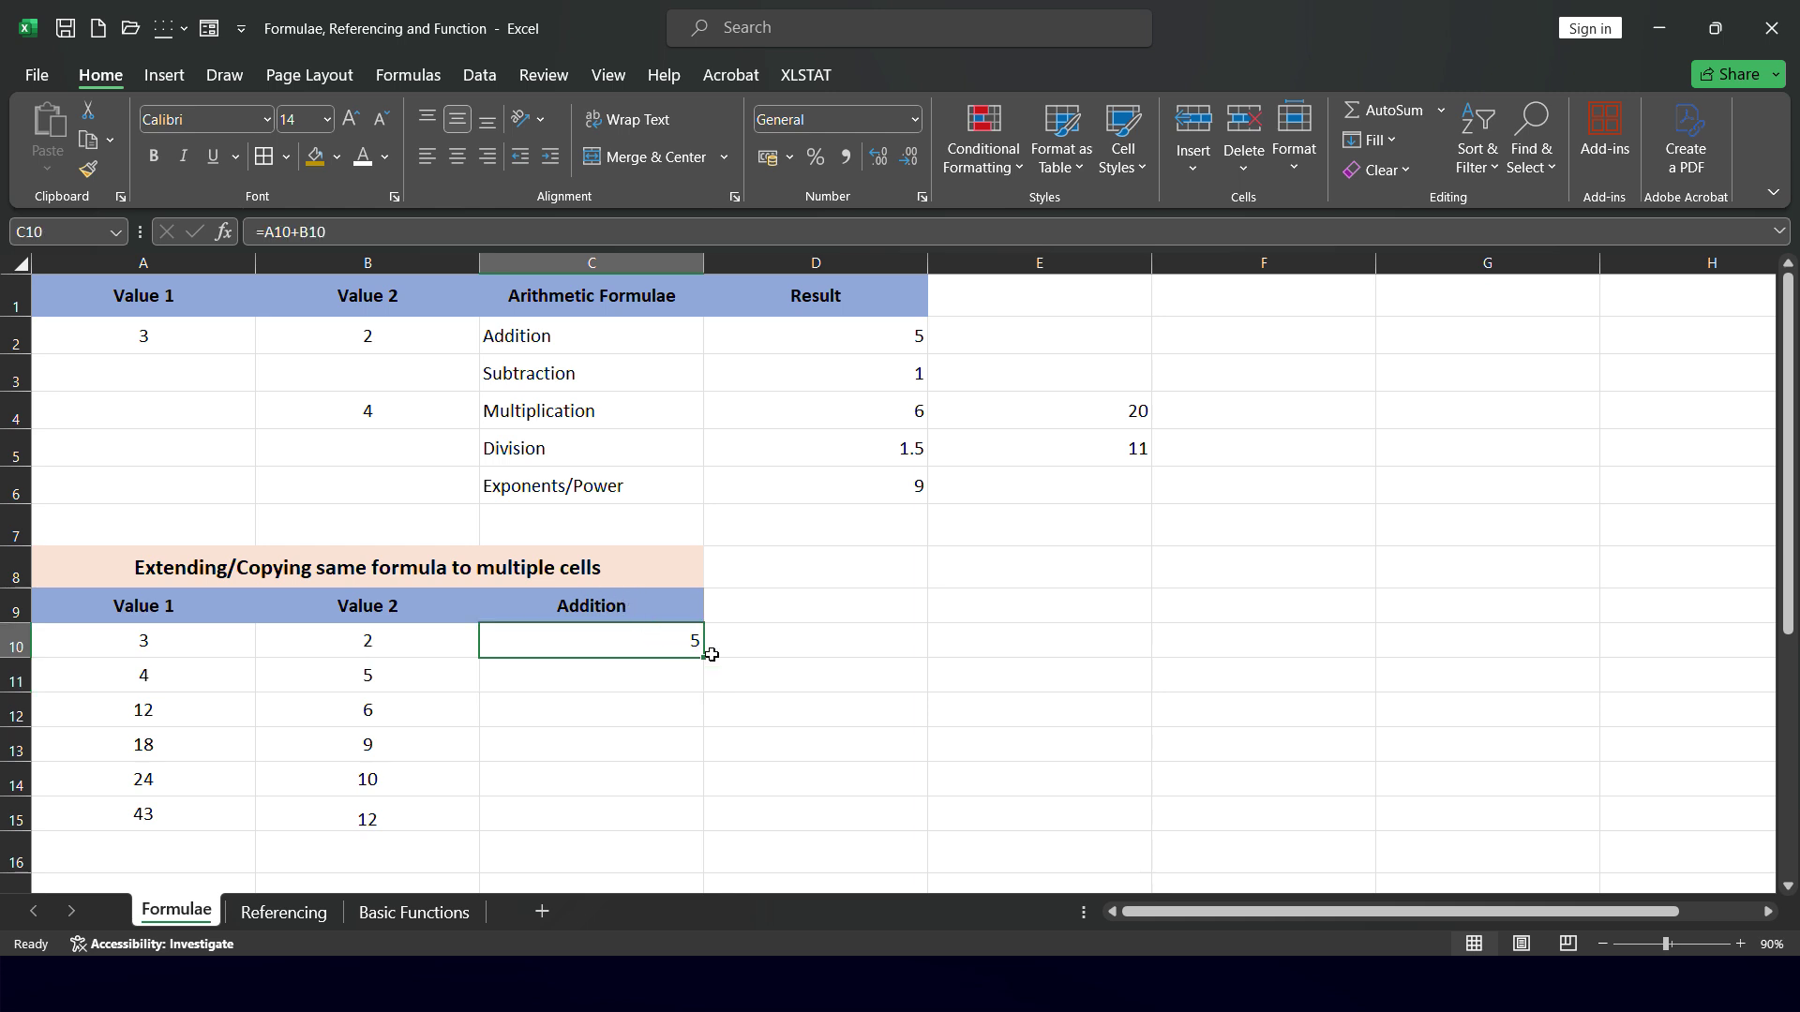
Fill C10's formula down to C15 (9, 18, 27, 34, 55) and check the references in C11–C13
{"action": "left_click_drag", "start_coordinate": [704, 658], "coordinate": [691, 819]}
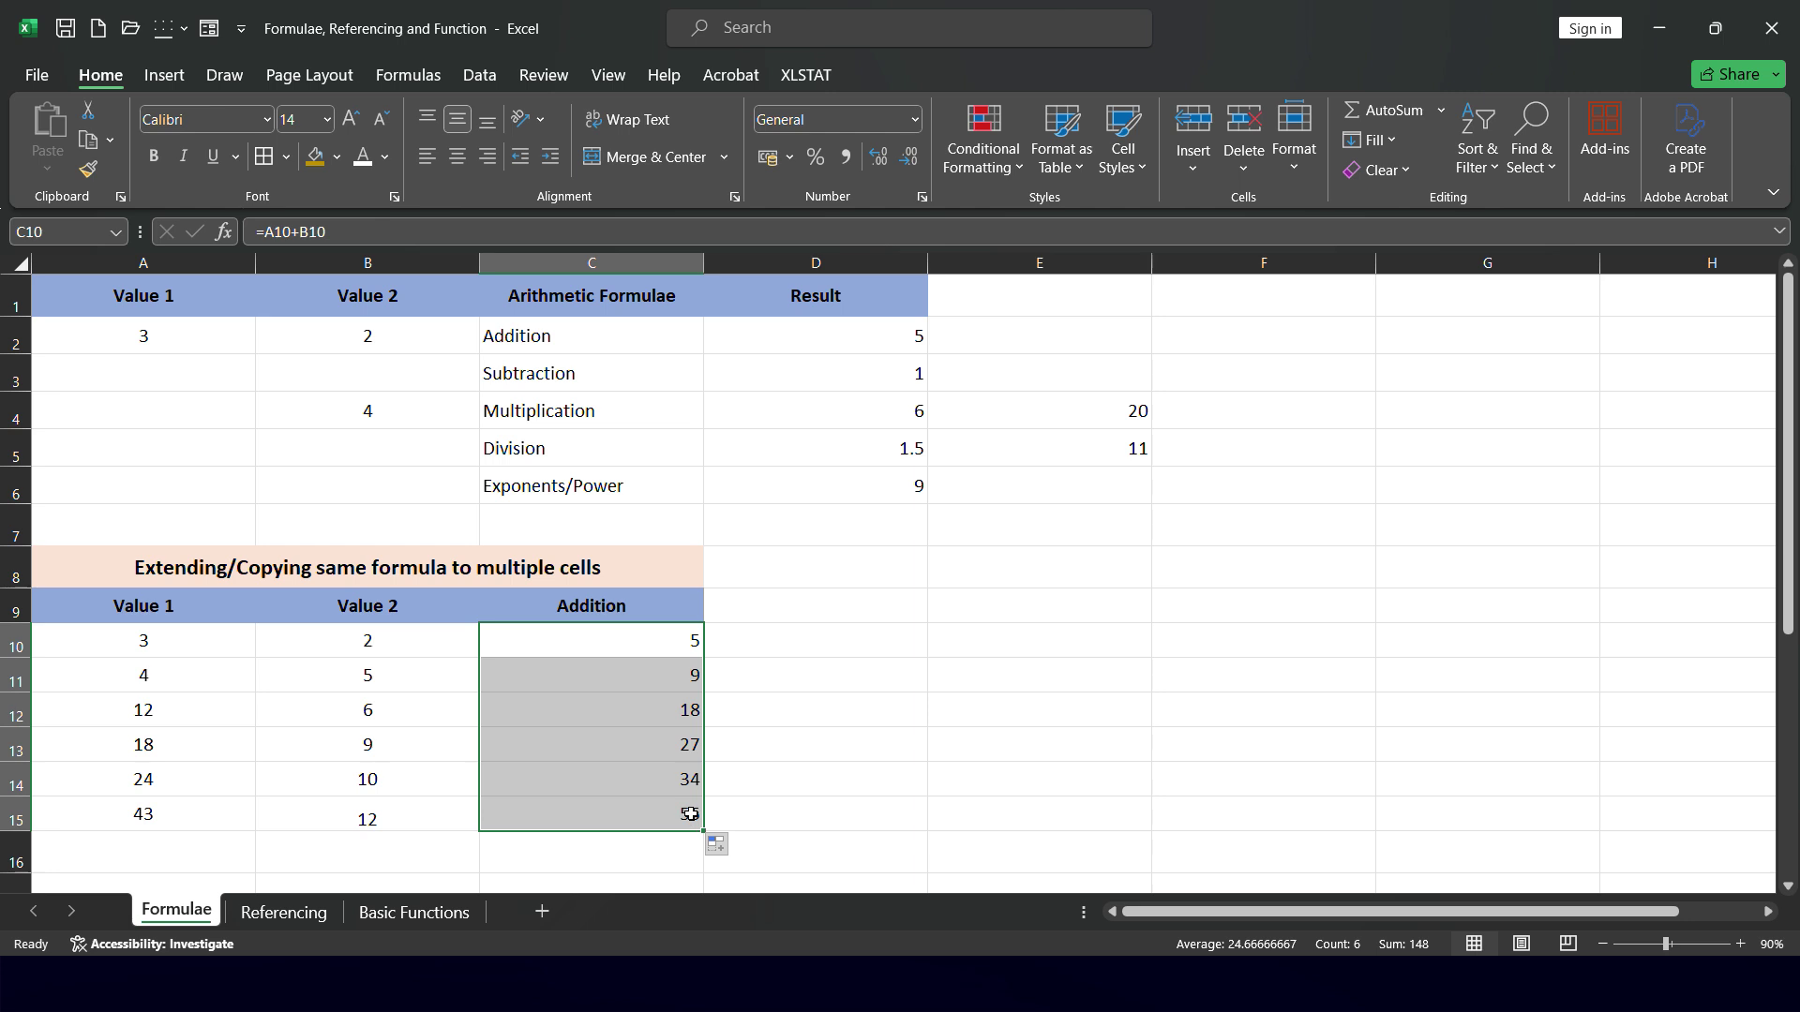
{"action": "left_click", "coordinate": [684, 638]}
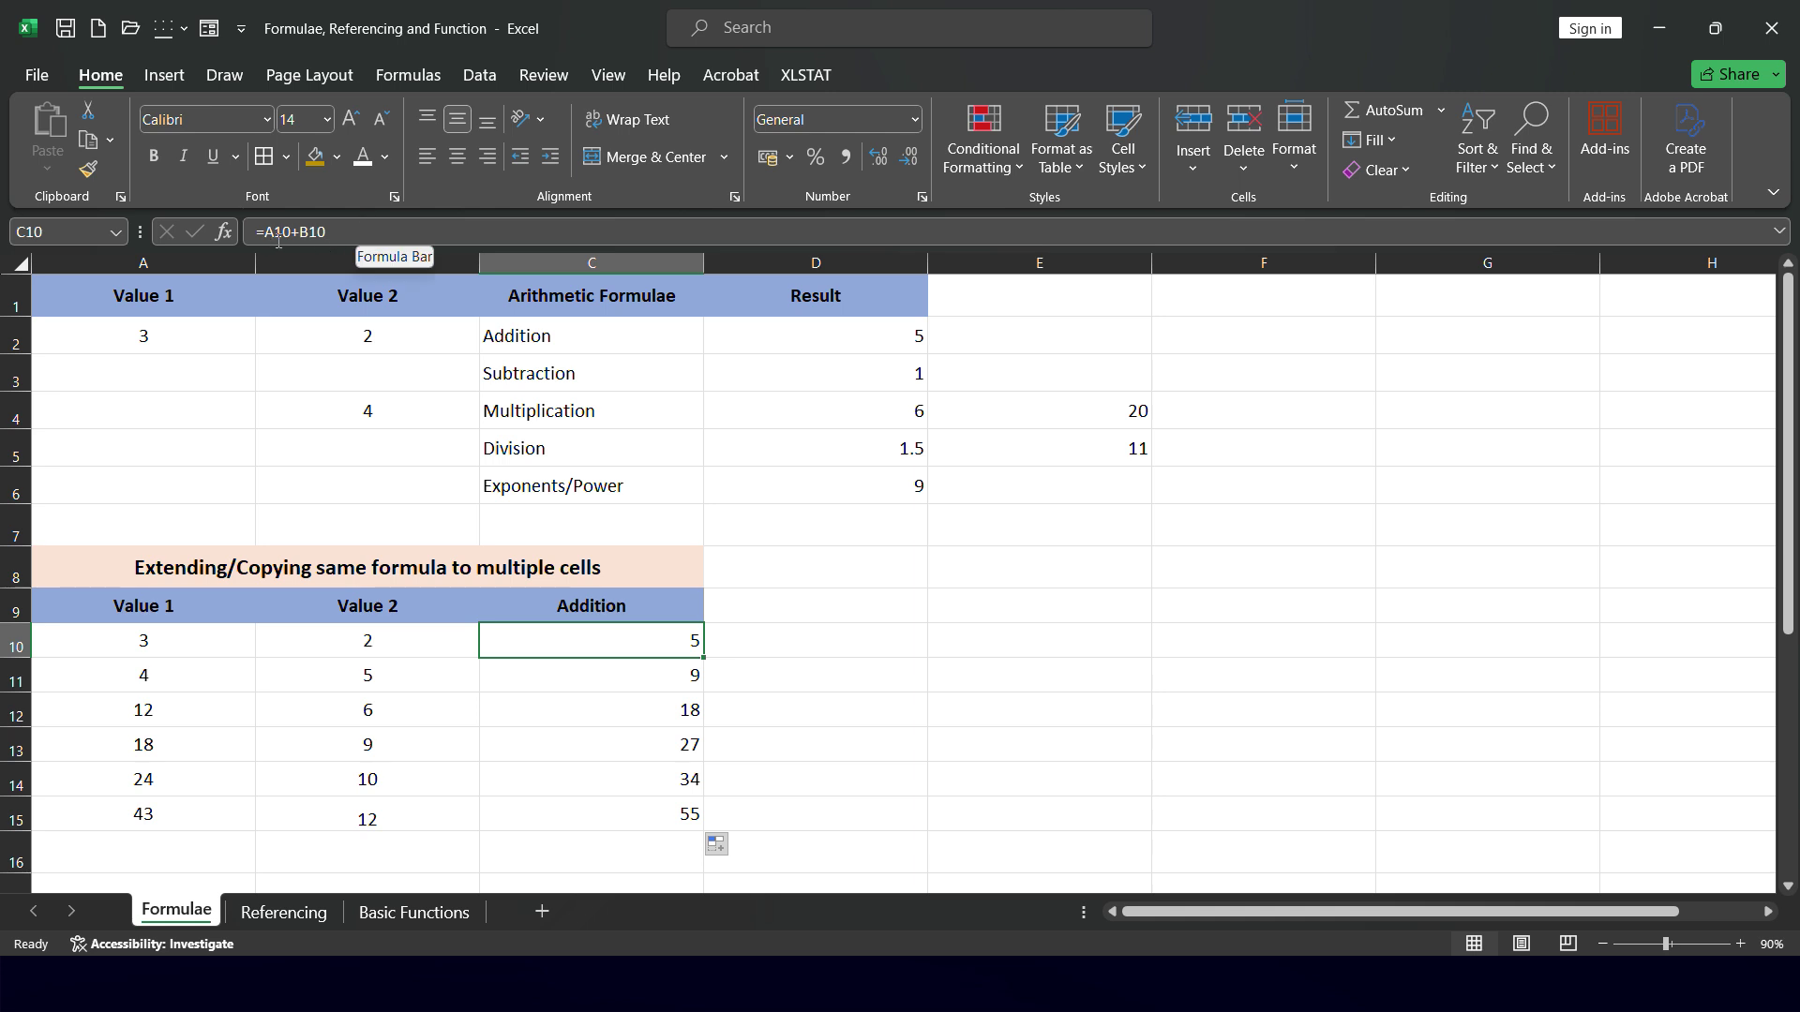
{"action": "double_click", "coordinate": [566, 638]}
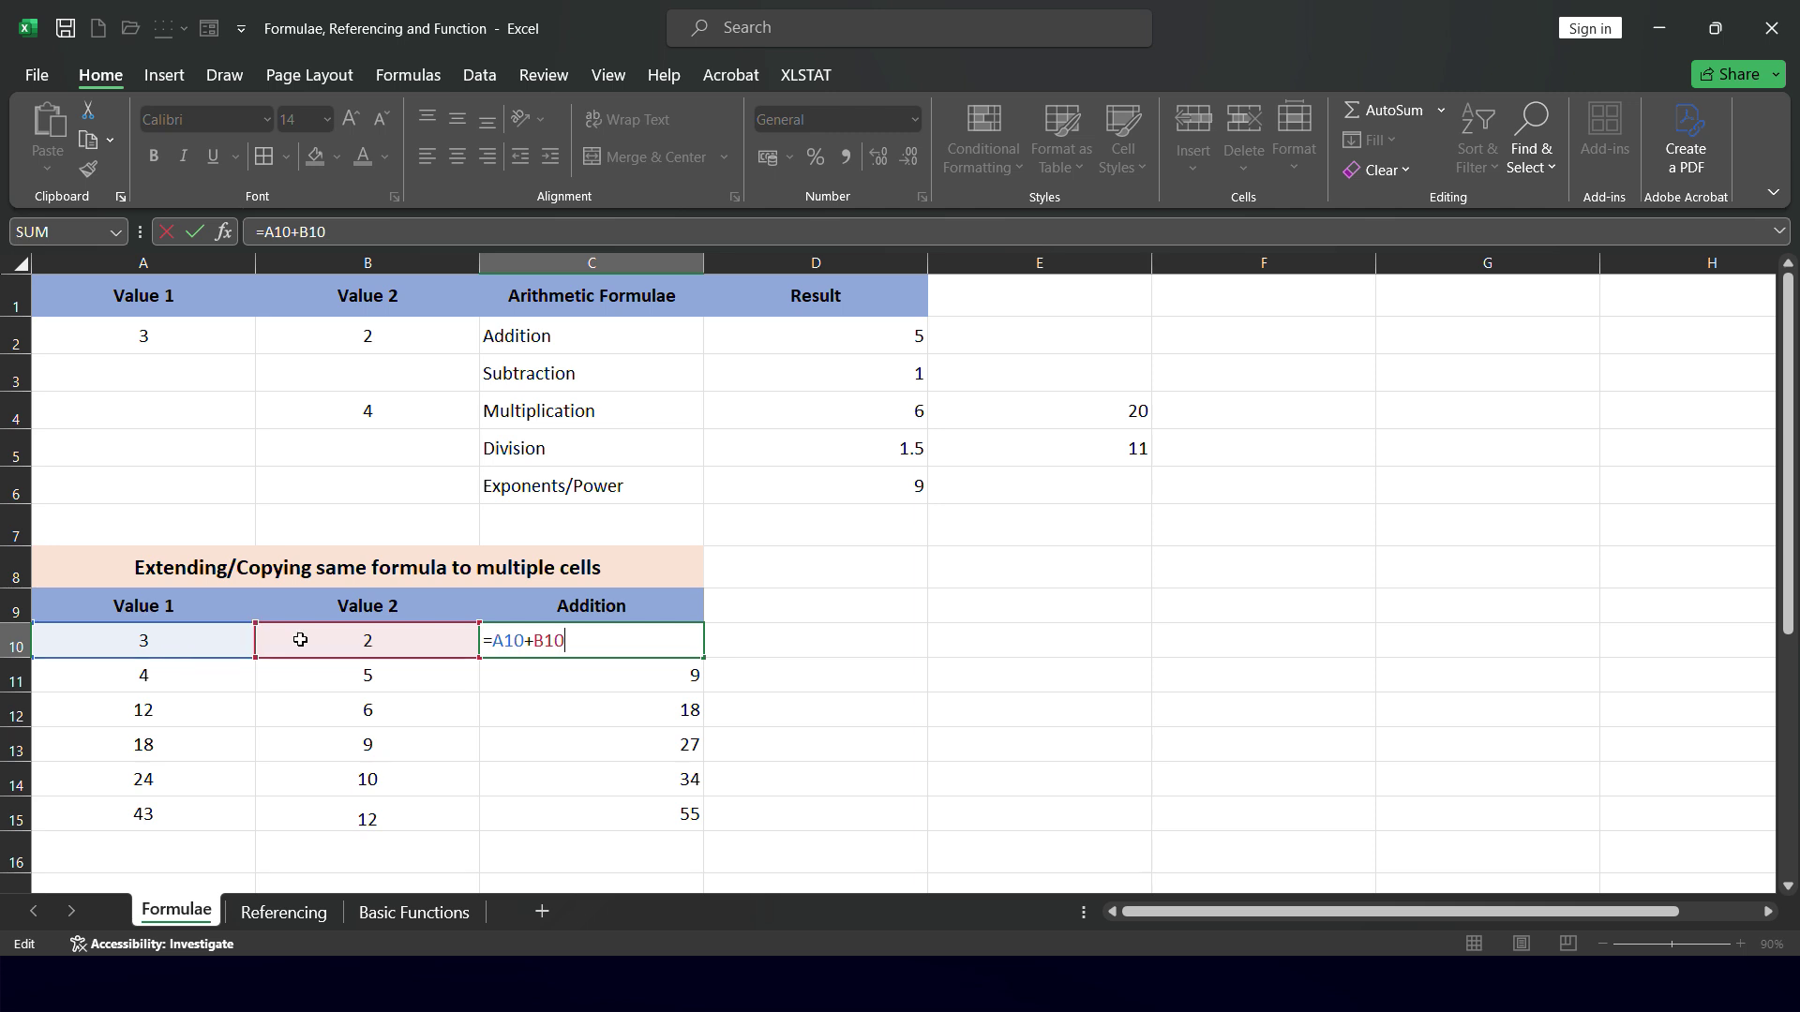
{"action": "left_click", "coordinate": [571, 673]}
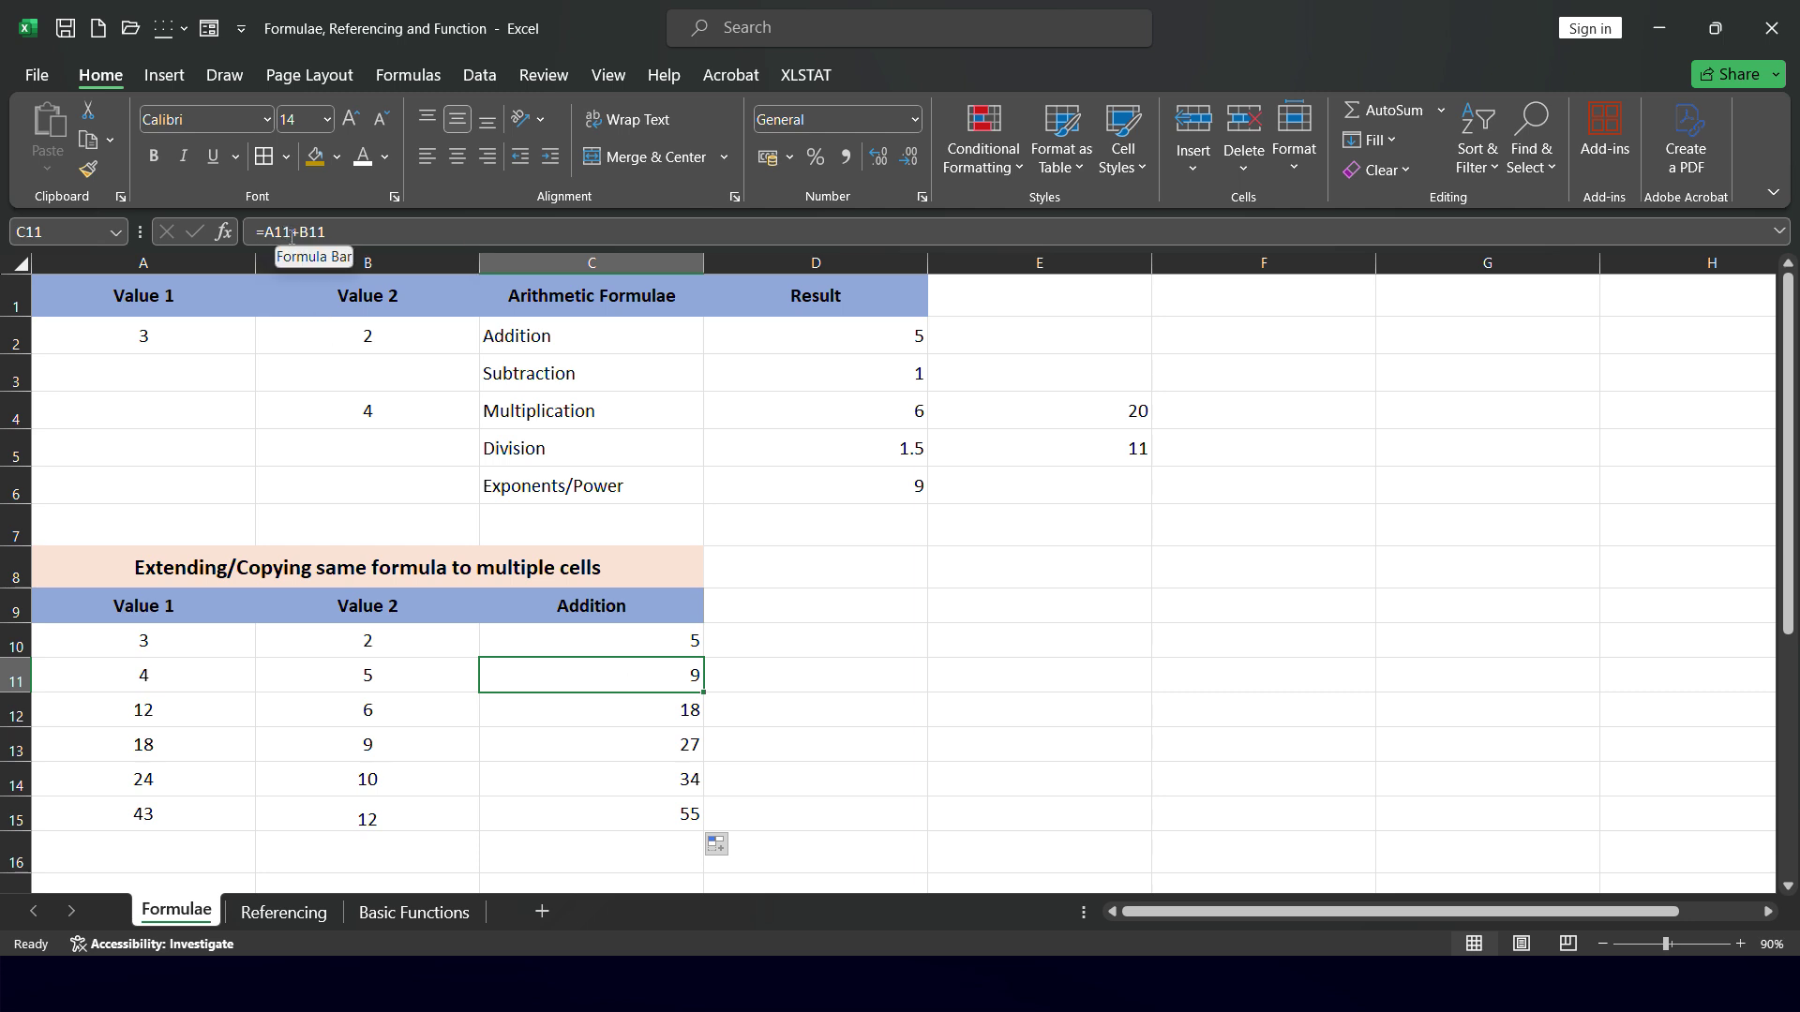
{"action": "left_click", "coordinate": [596, 710]}
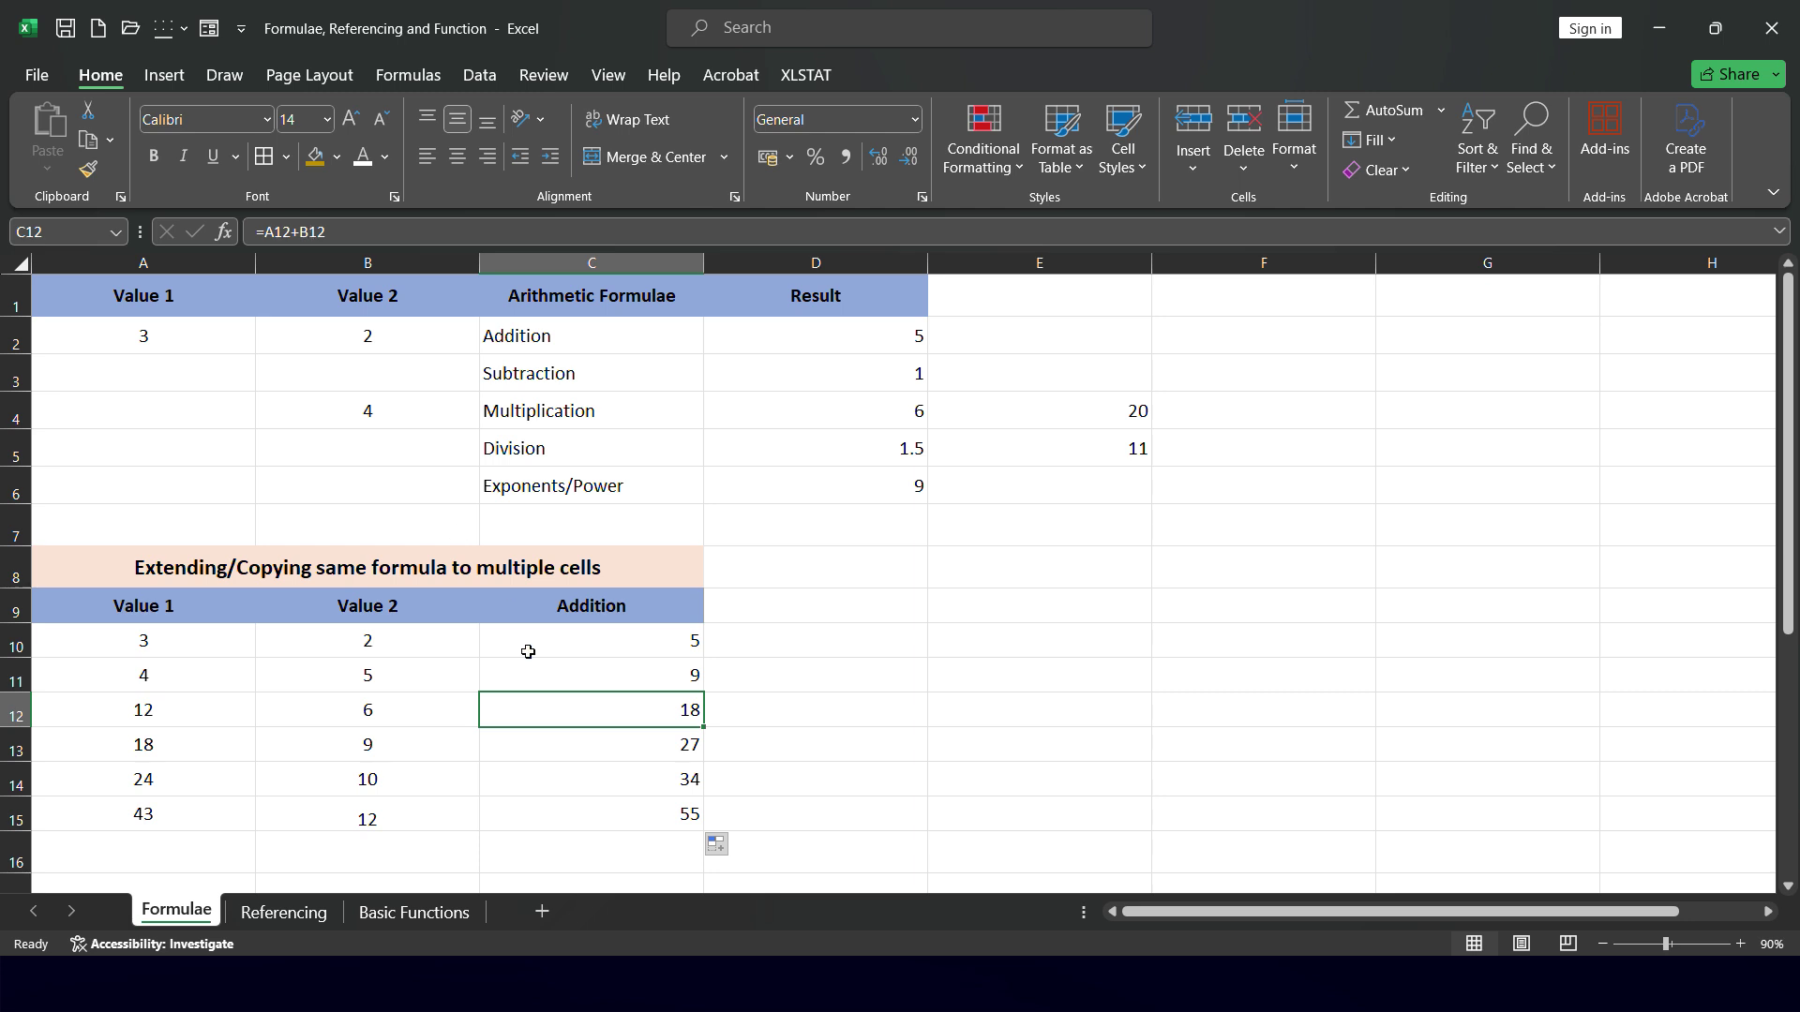
{"action": "left_click", "coordinate": [585, 733]}
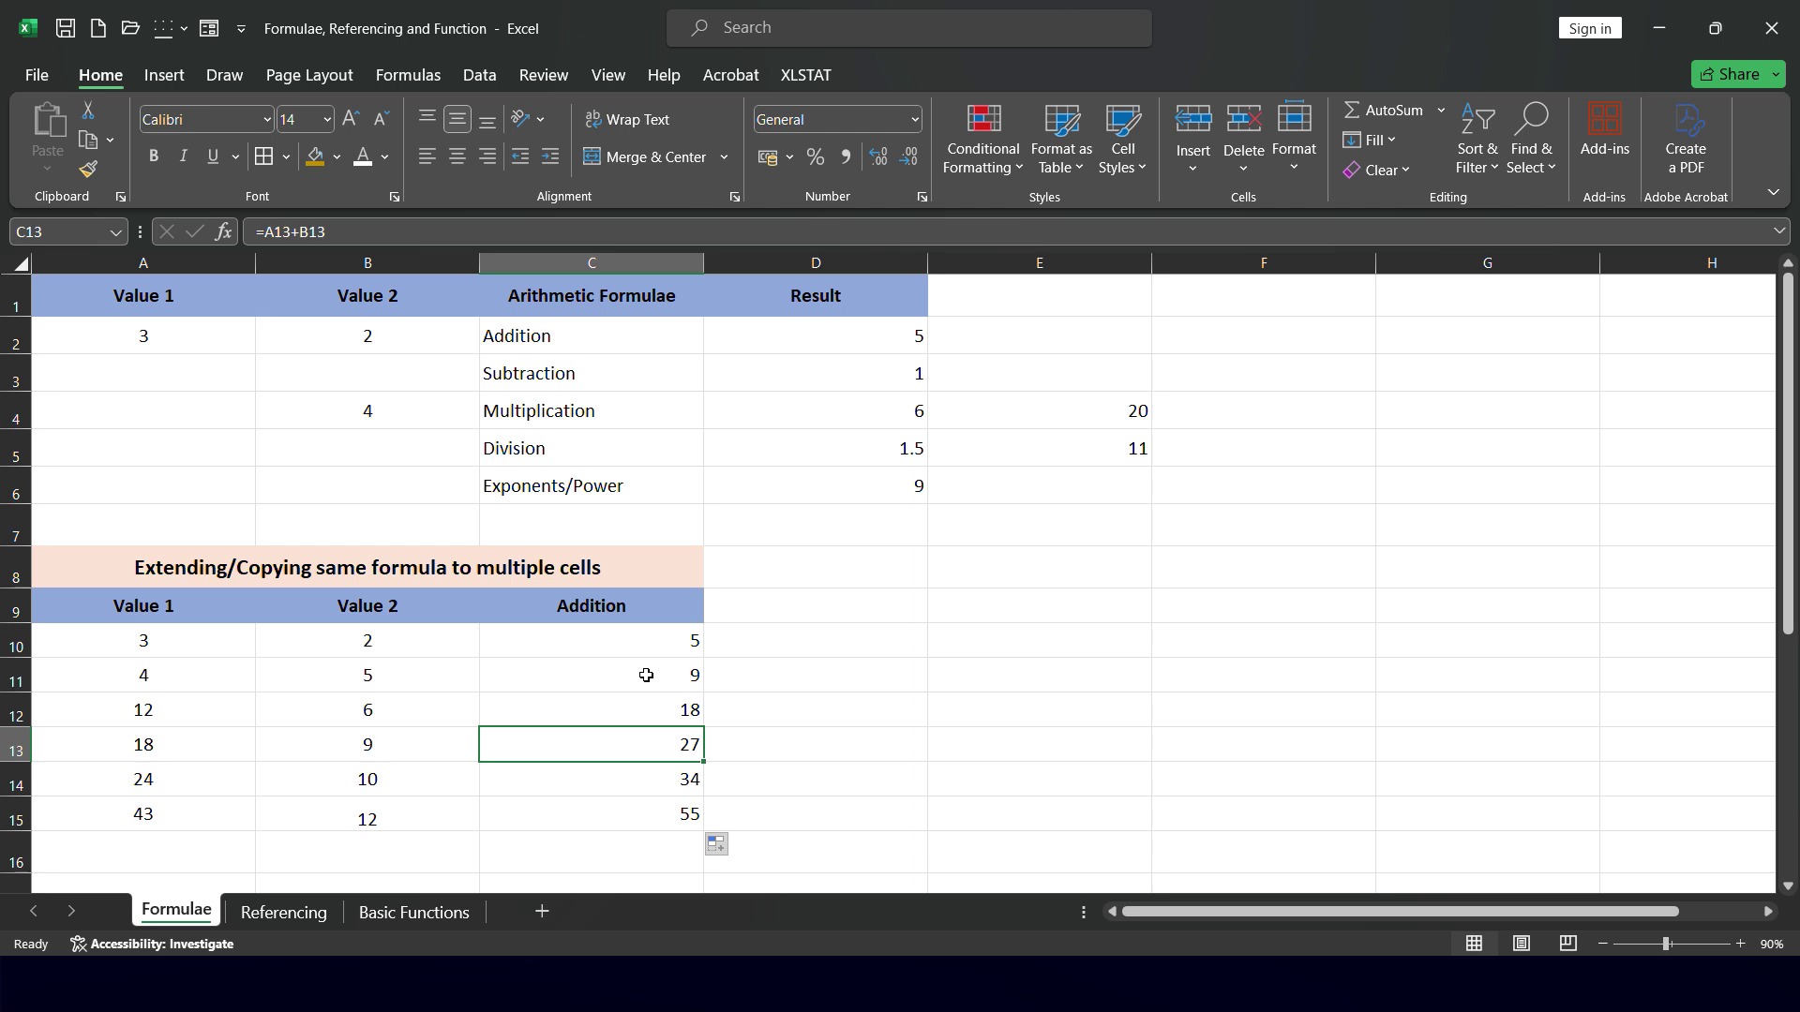
{"action": "left_click", "coordinate": [688, 645]}
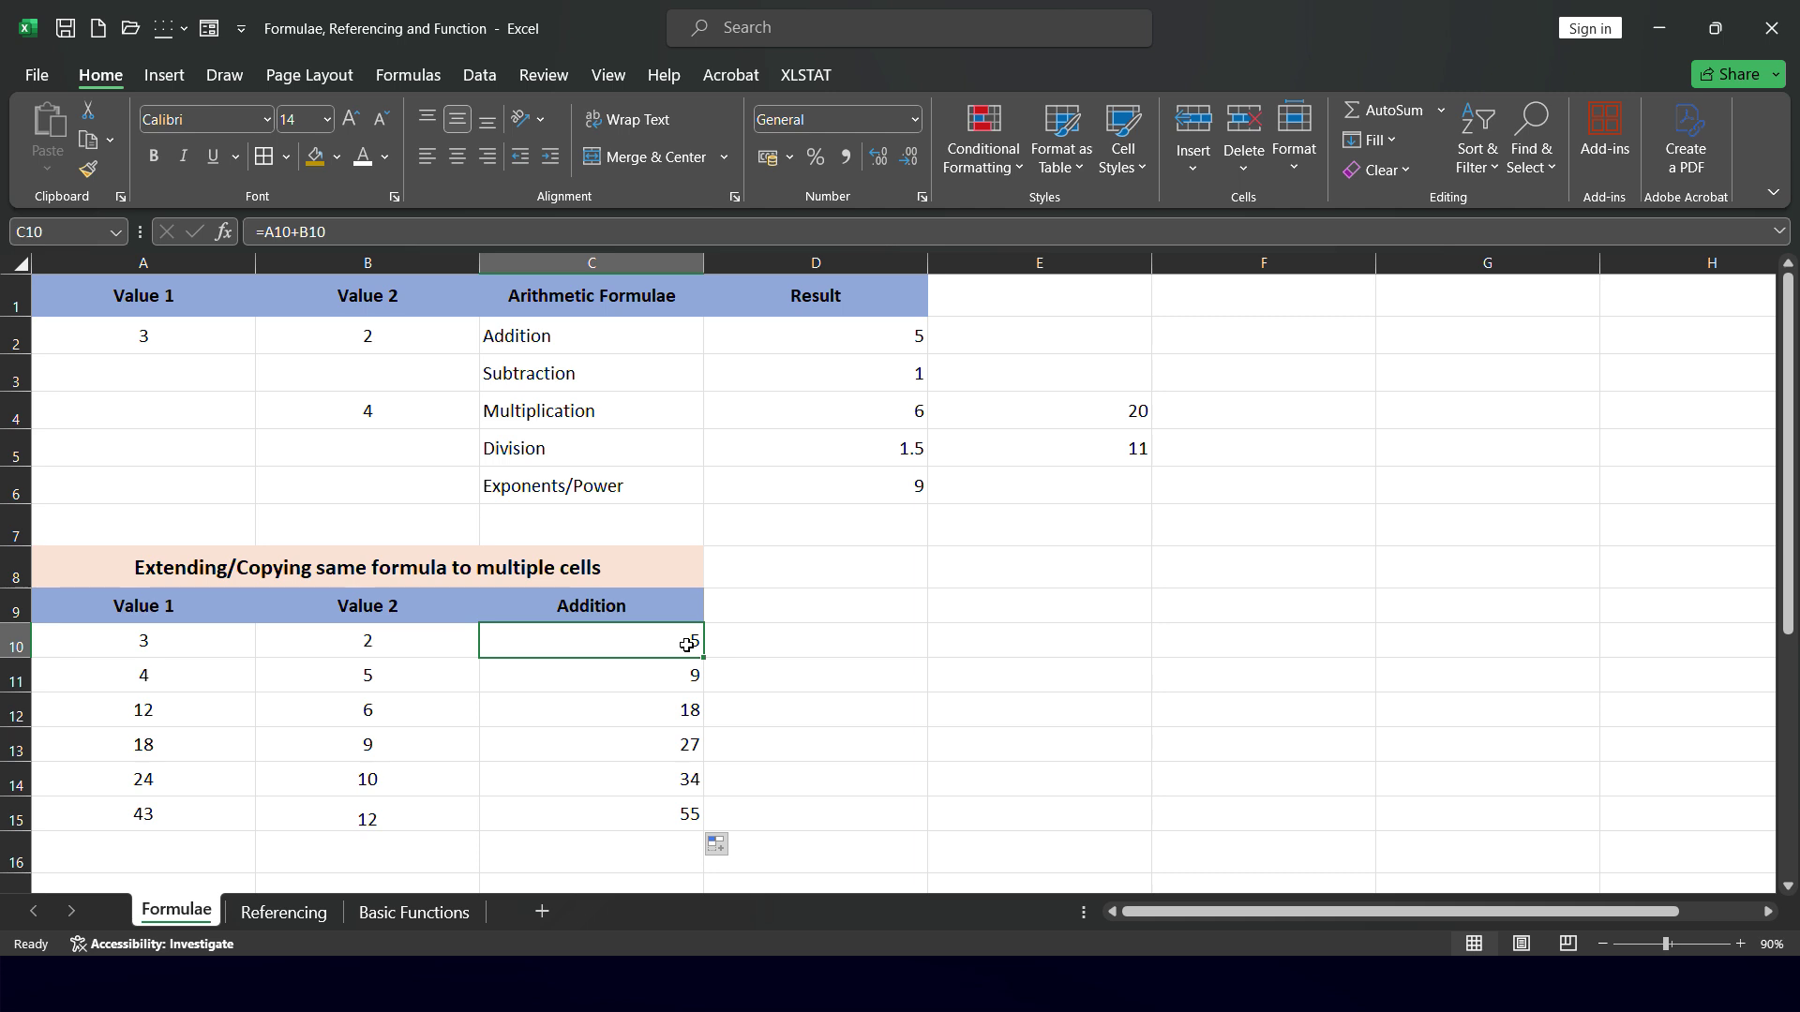
{"action": "key", "text": "ctrl+c"}
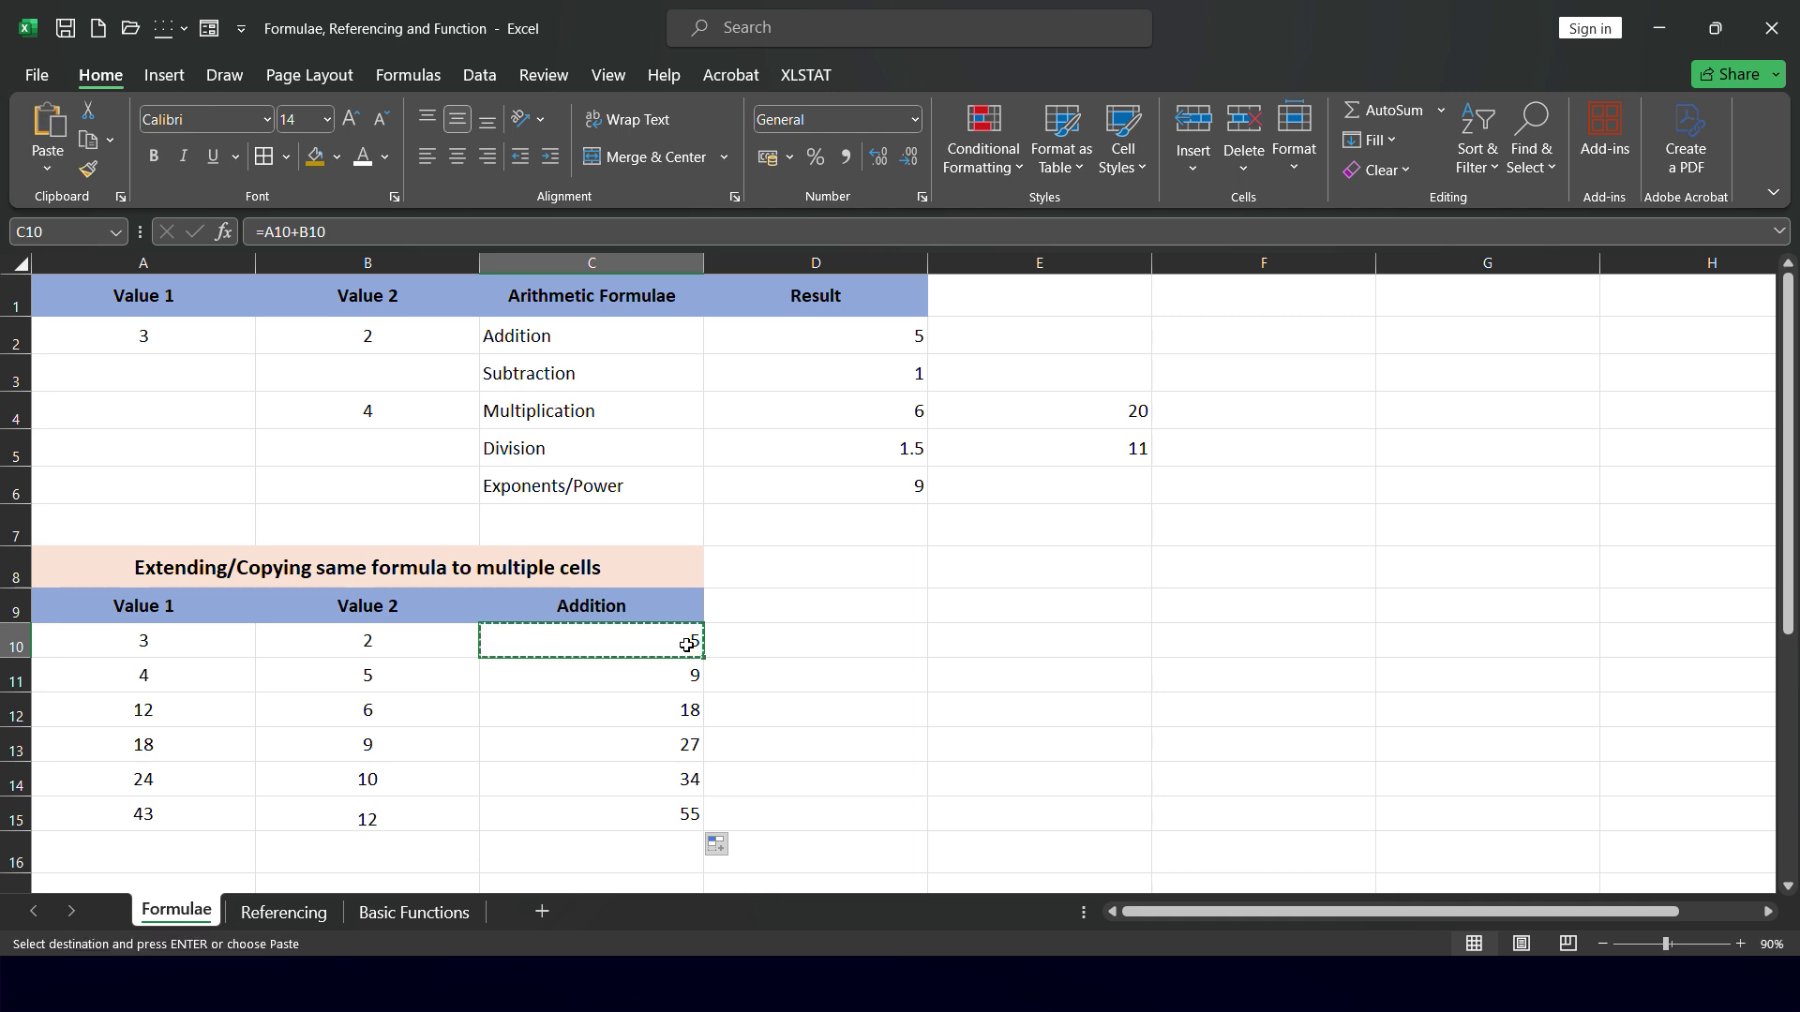
{"action": "scroll", "coordinate": [688, 647], "scroll_direction": "down", "scroll_amount": 2}
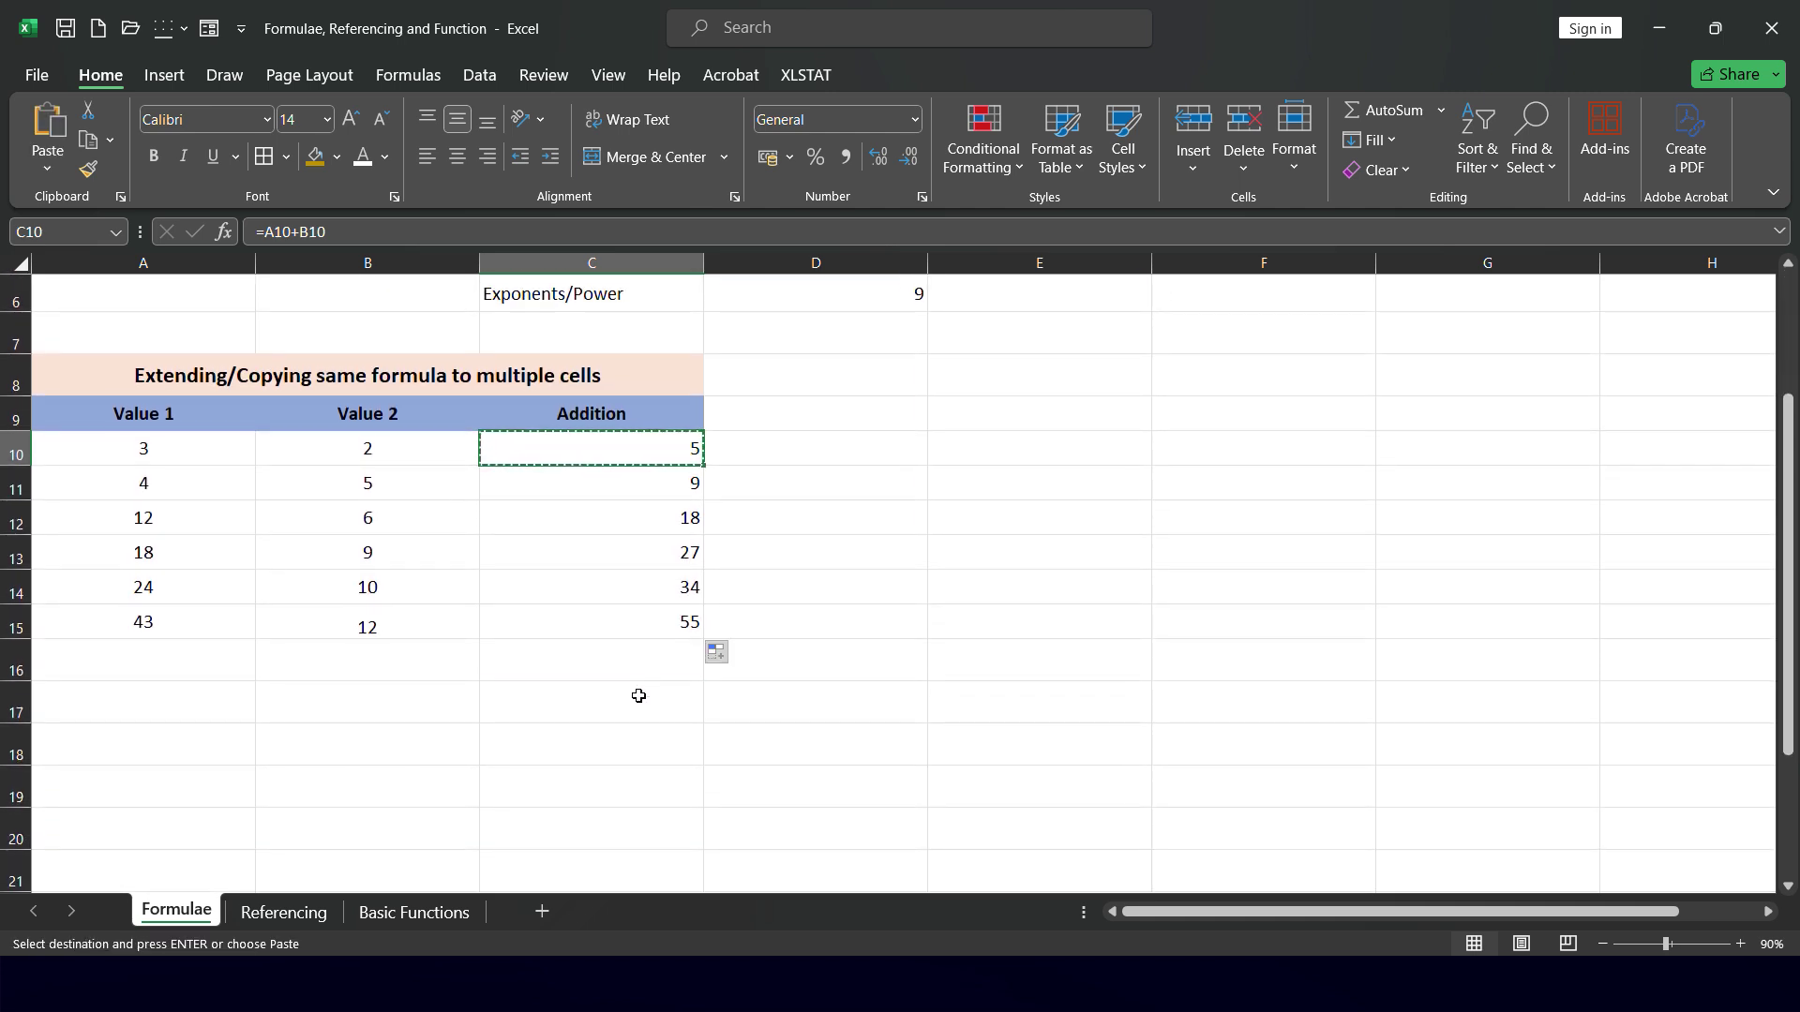
{"action": "left_click", "coordinate": [638, 696]}
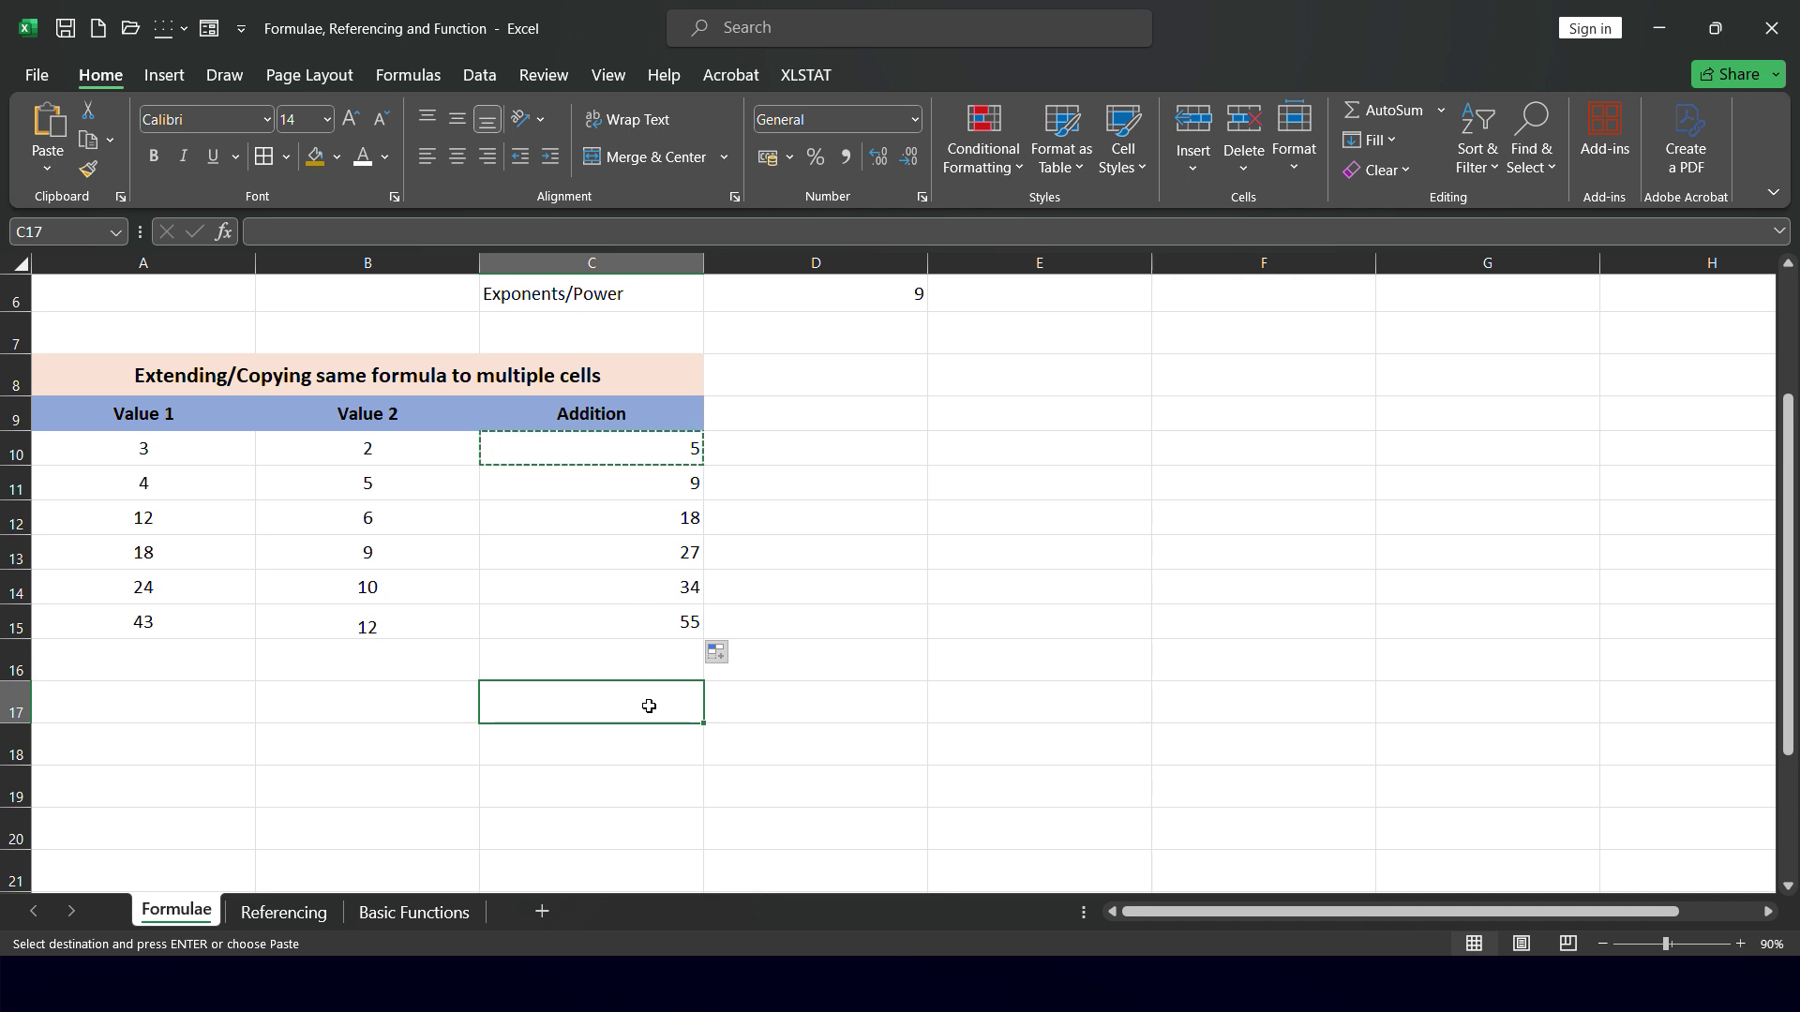
{"action": "key", "text": "ctrl+v"}
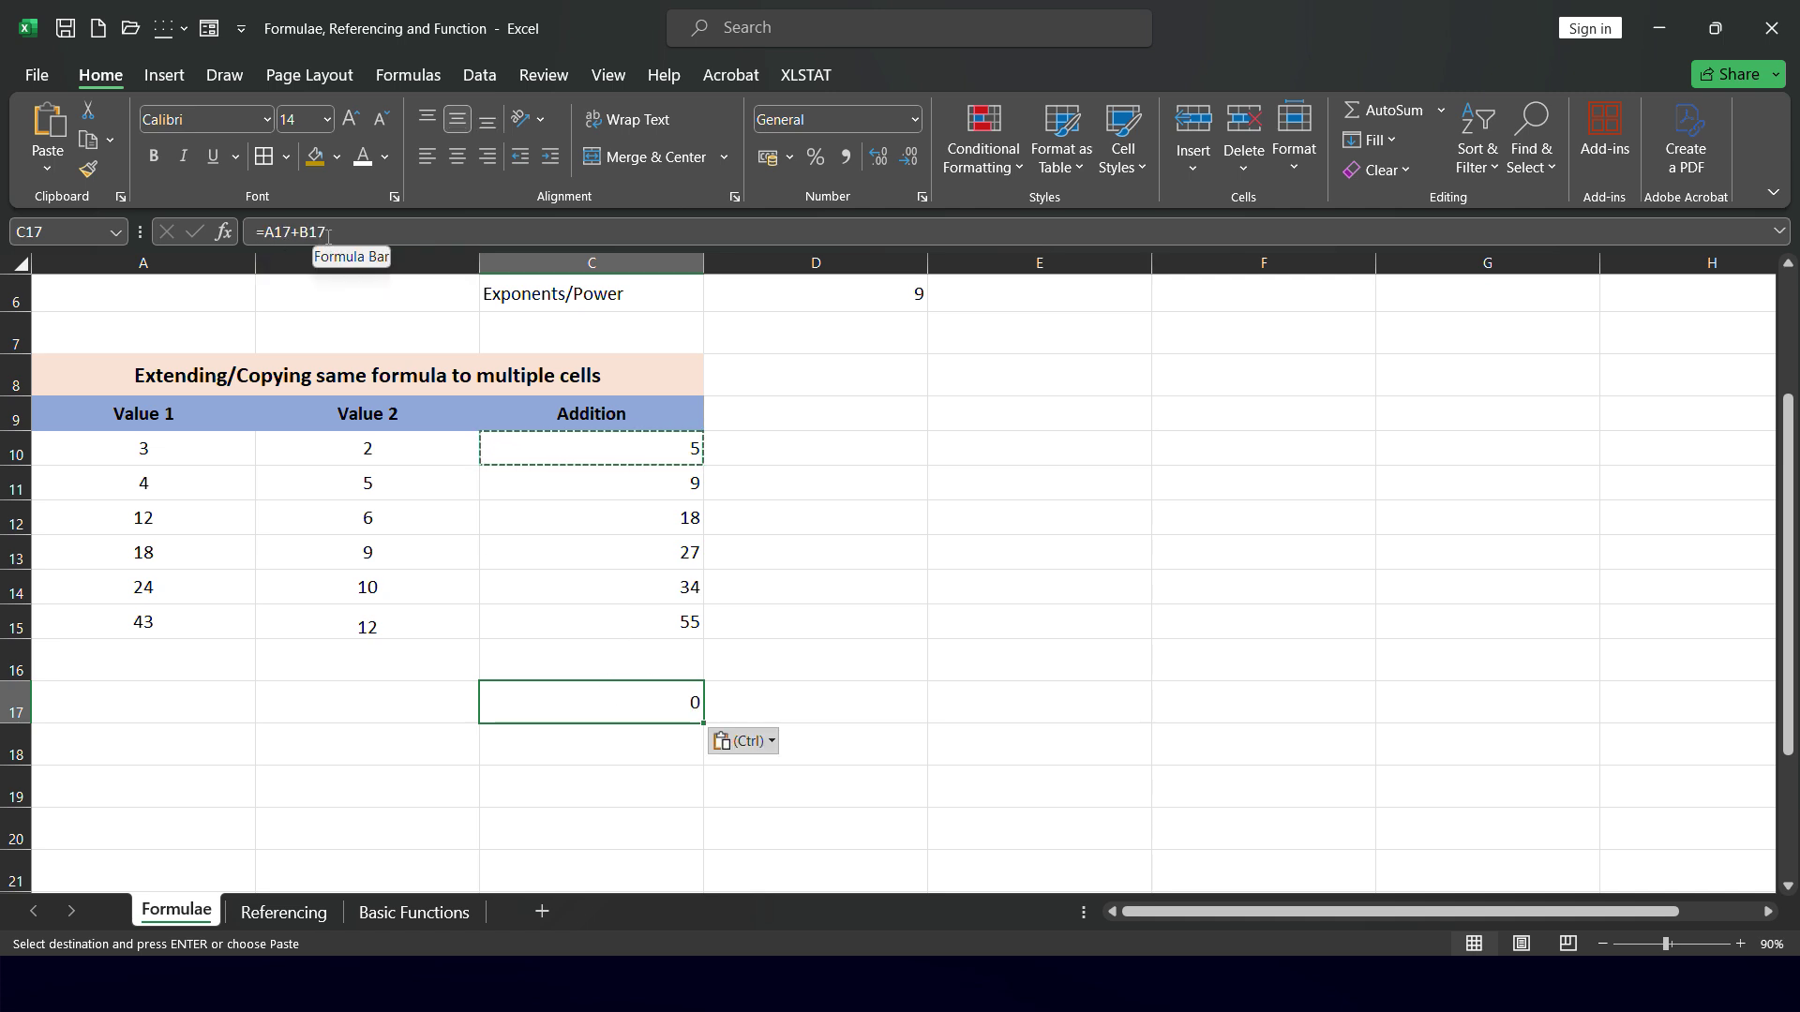
{"action": "left_click", "coordinate": [11, 703]}
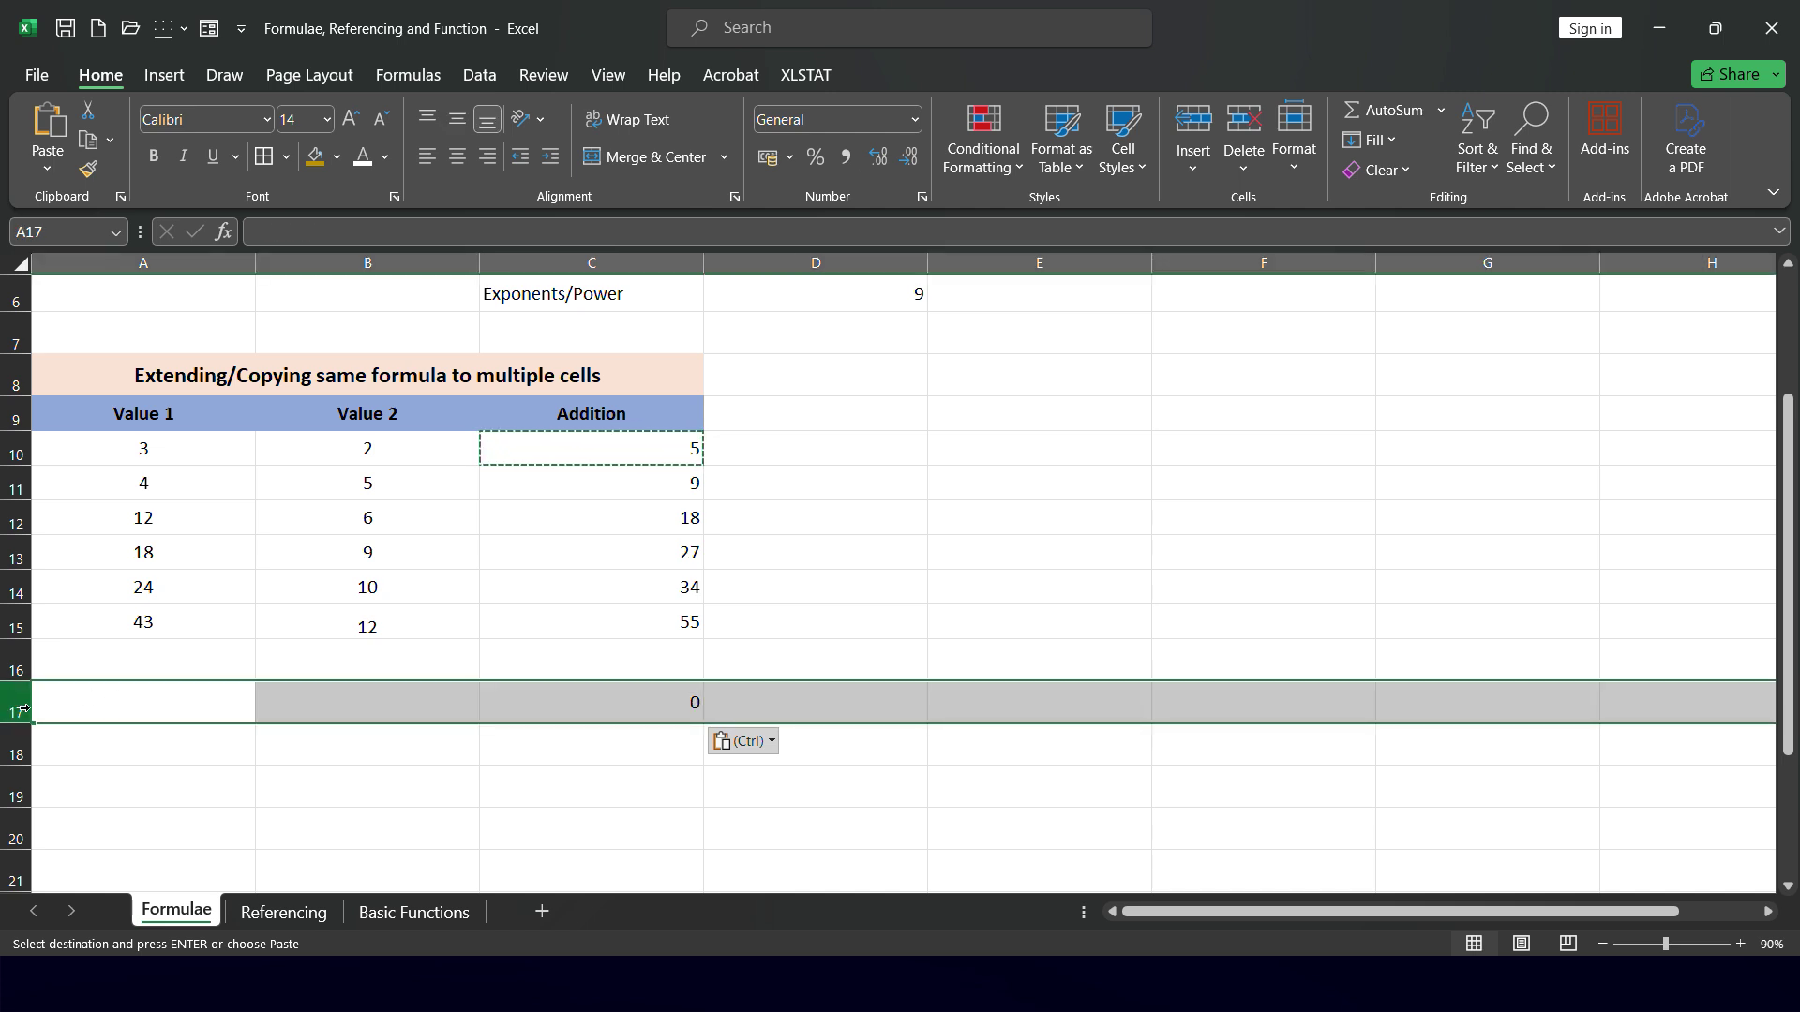
{"action": "left_click", "coordinate": [557, 697]}
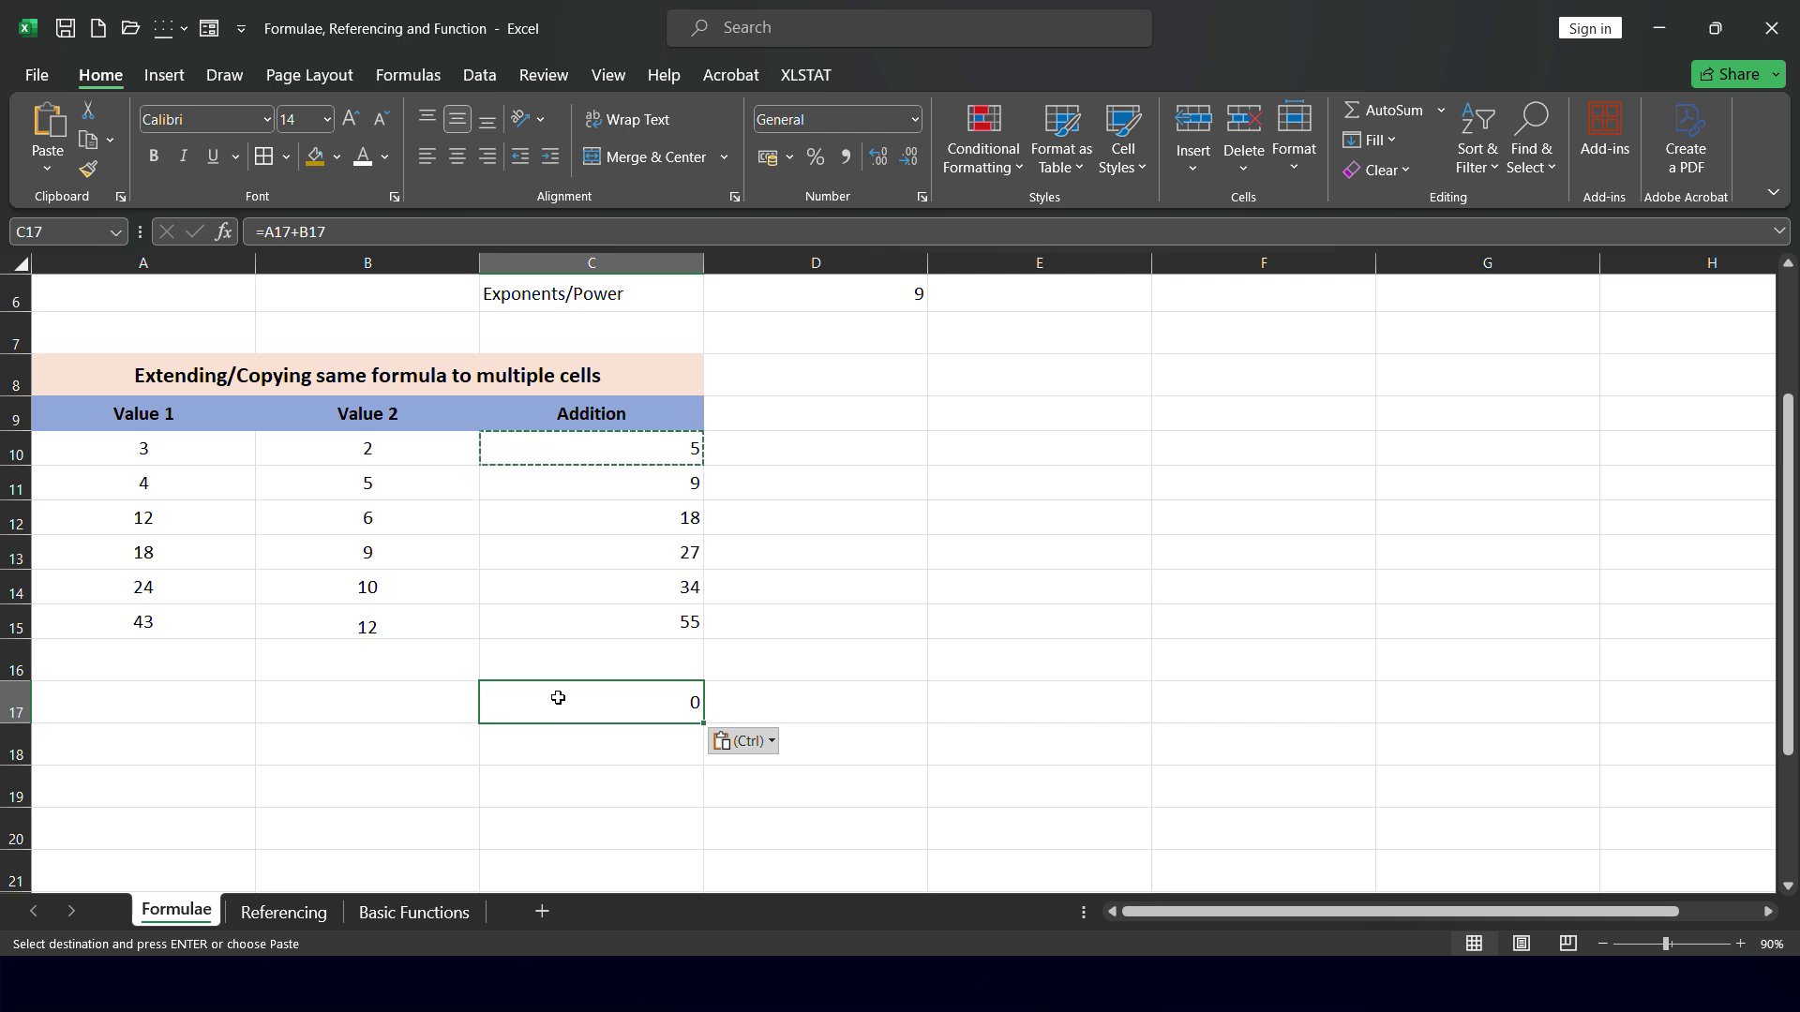
{"action": "key", "text": "Delete"}
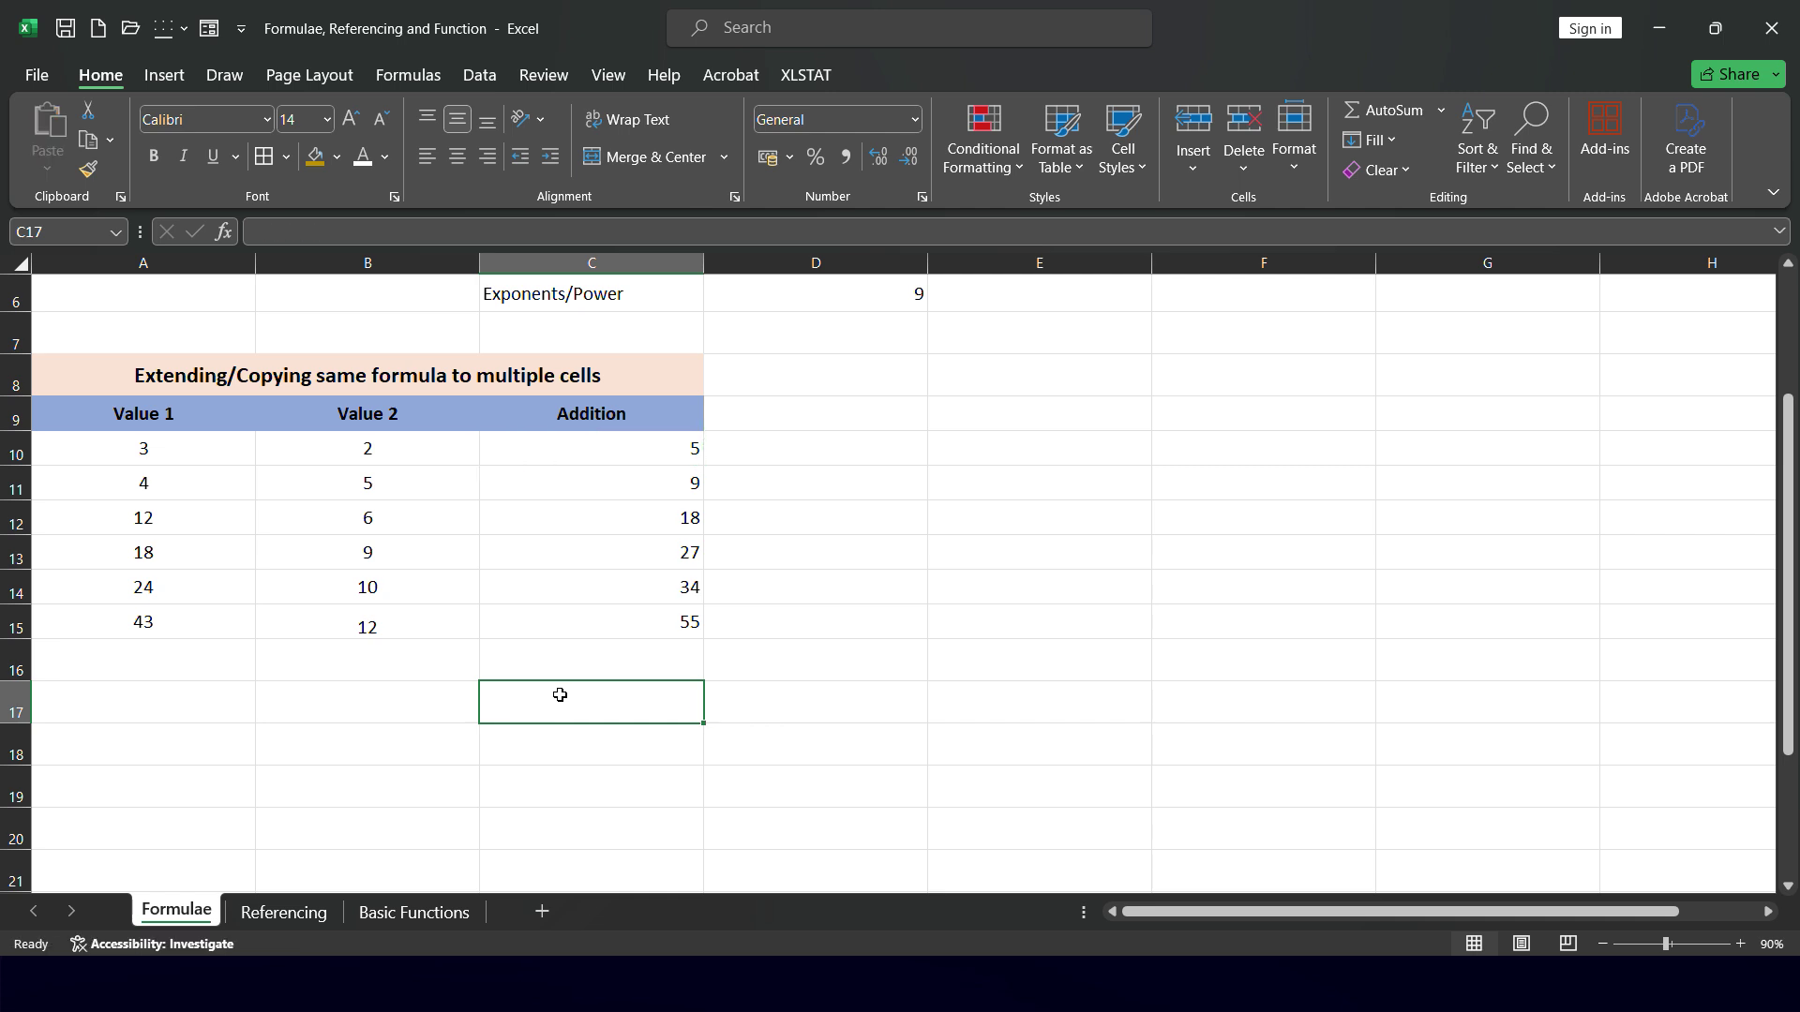
Switch to the PowerPoint slide show with Alt+Tab and move on to the Cell Referencing slide
{"action": "left_click", "coordinate": [623, 401]}
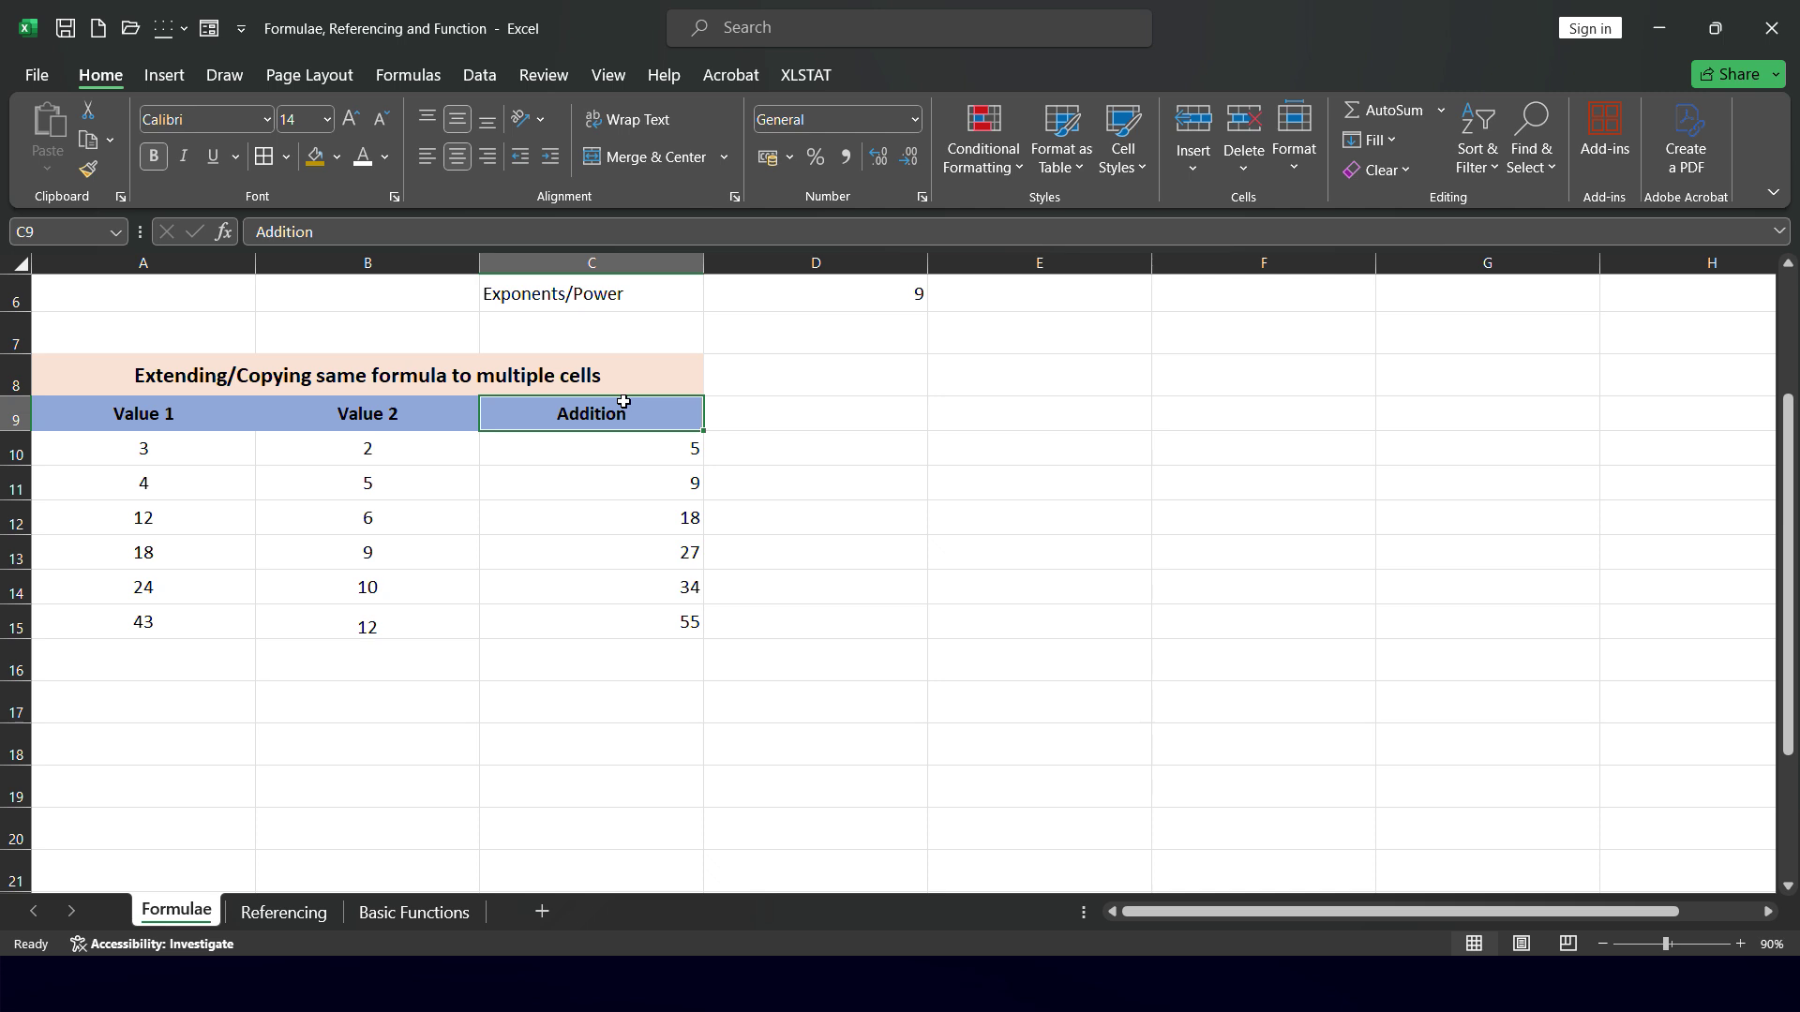
{"action": "scroll", "coordinate": [624, 401], "scroll_direction": "up", "scroll_amount": 2}
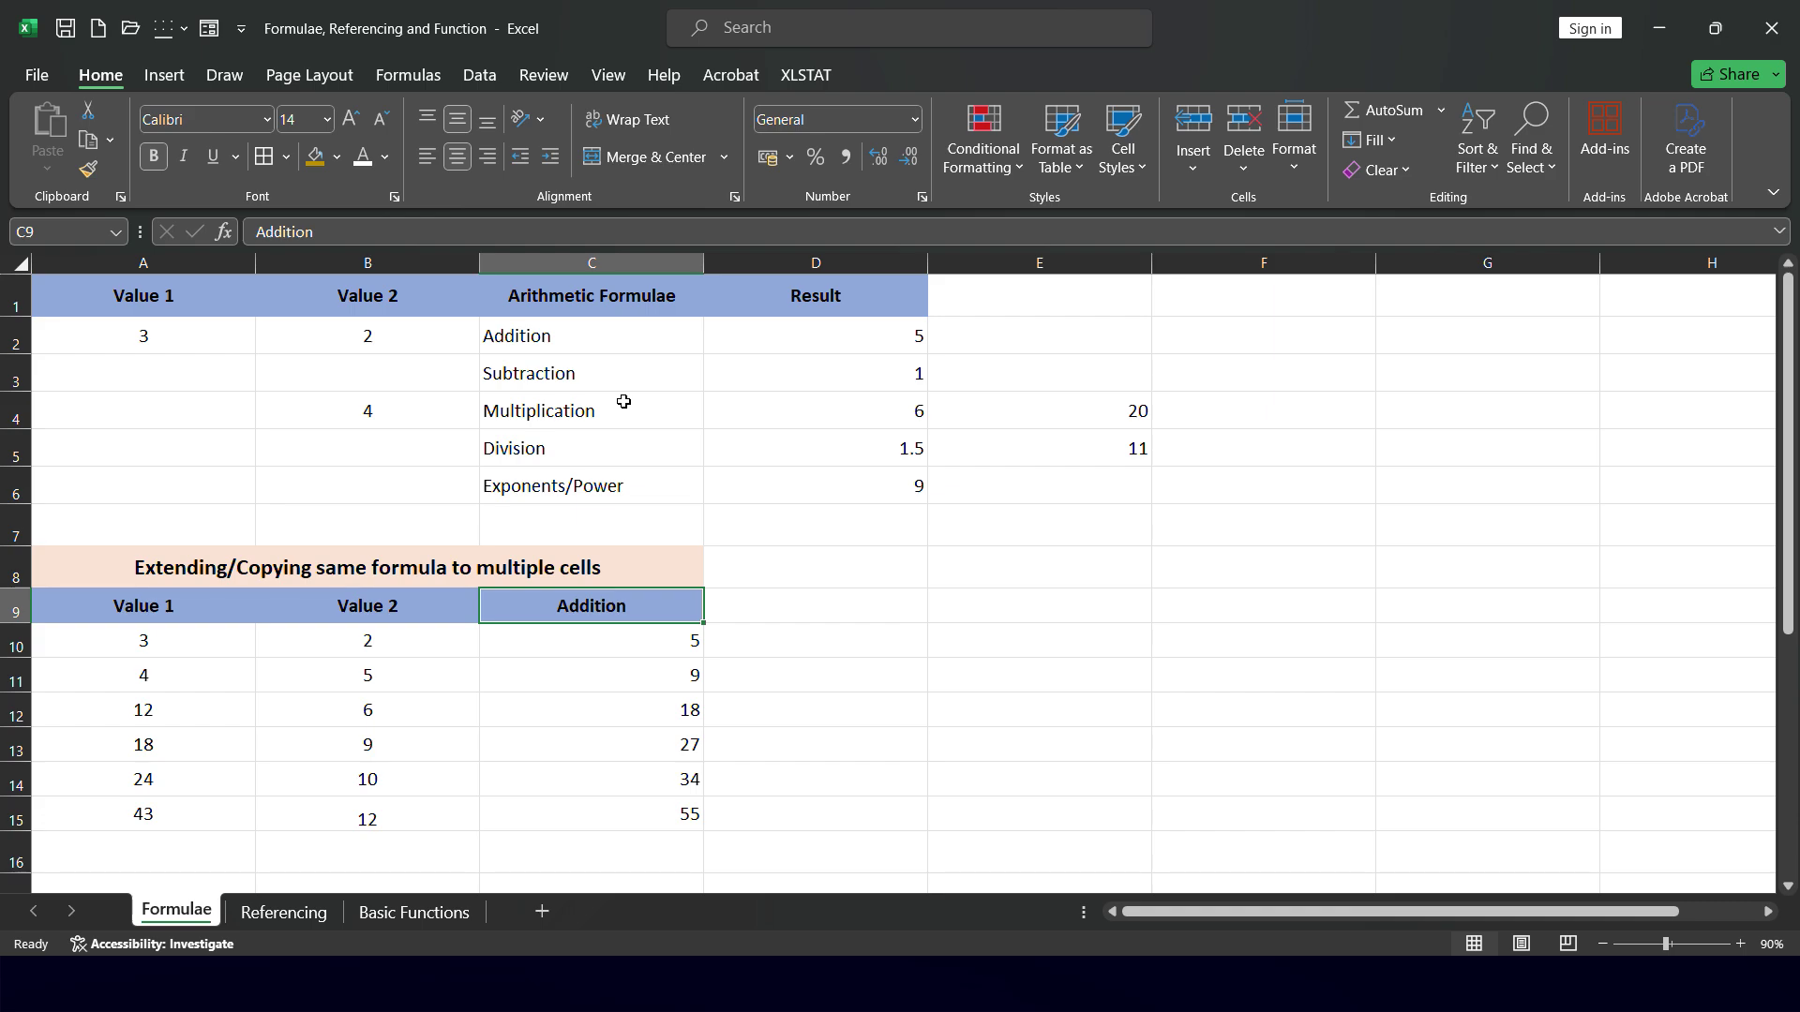
{"action": "key", "text": "alt+Tab"}
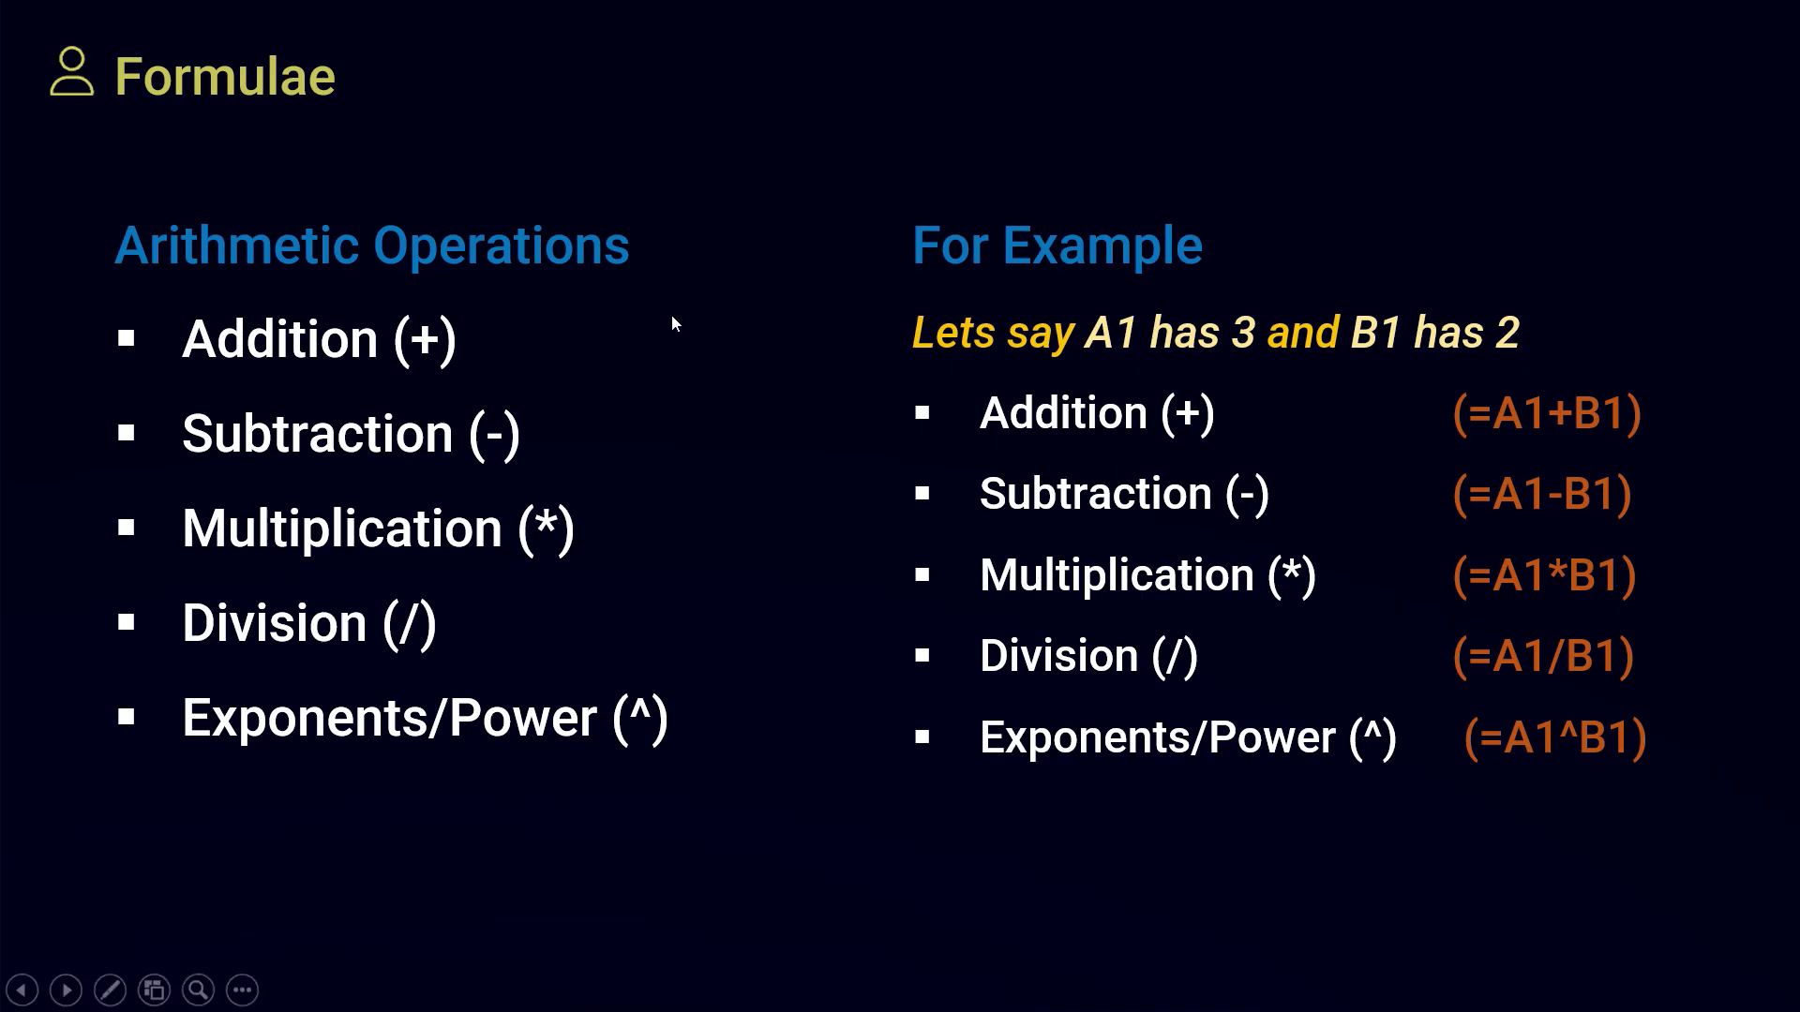
{"action": "key", "text": "Right"}
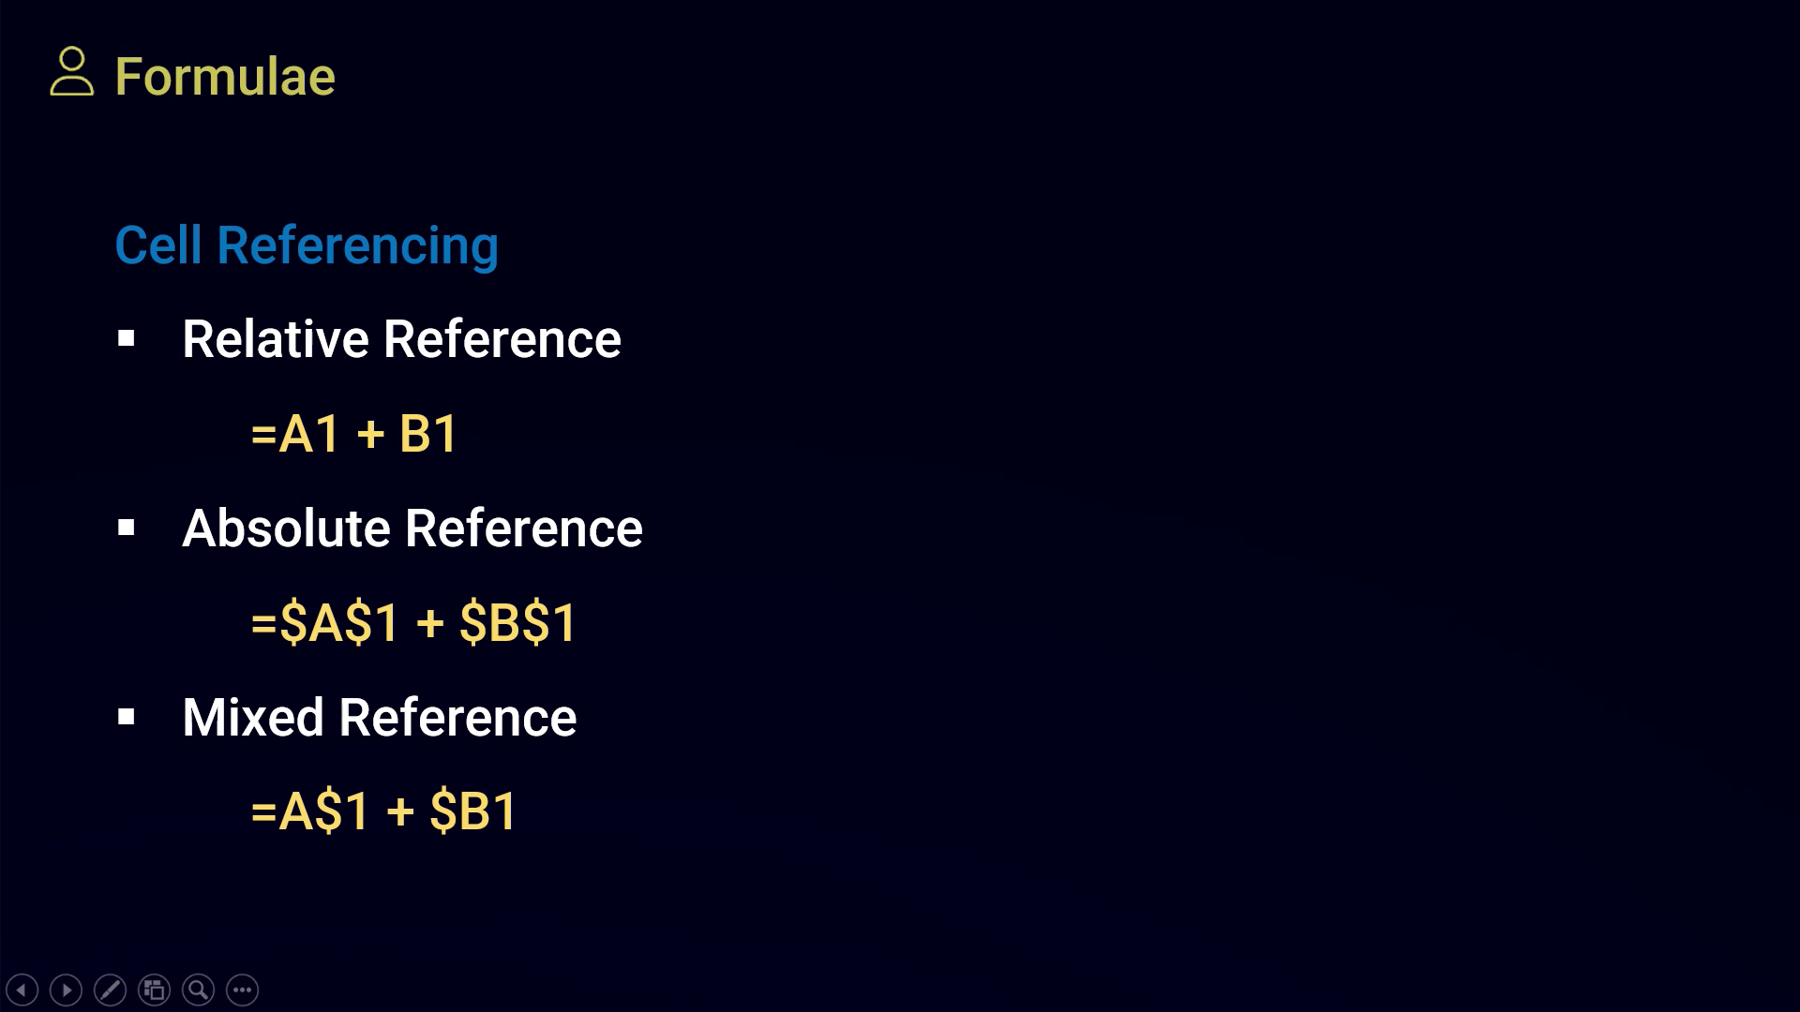
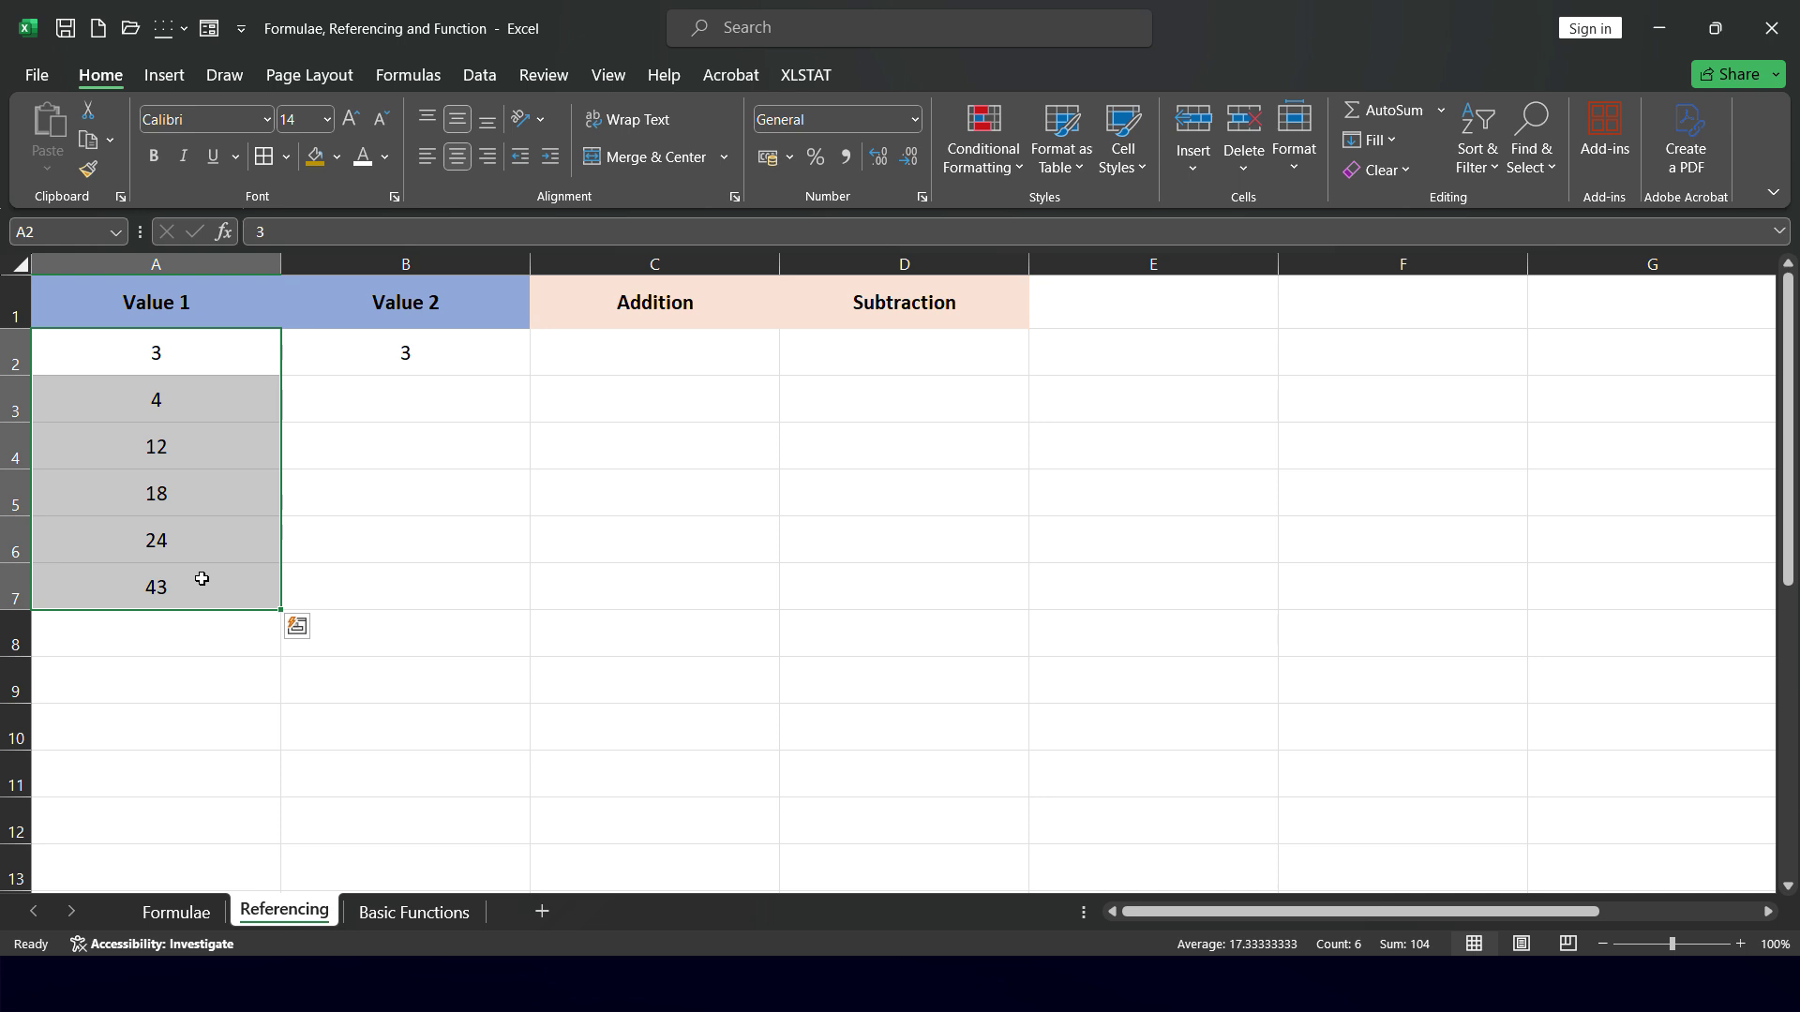
Enter =A2+B2 in C2 under Addition so it returns 6
{"action": "left_click", "coordinate": [419, 358]}
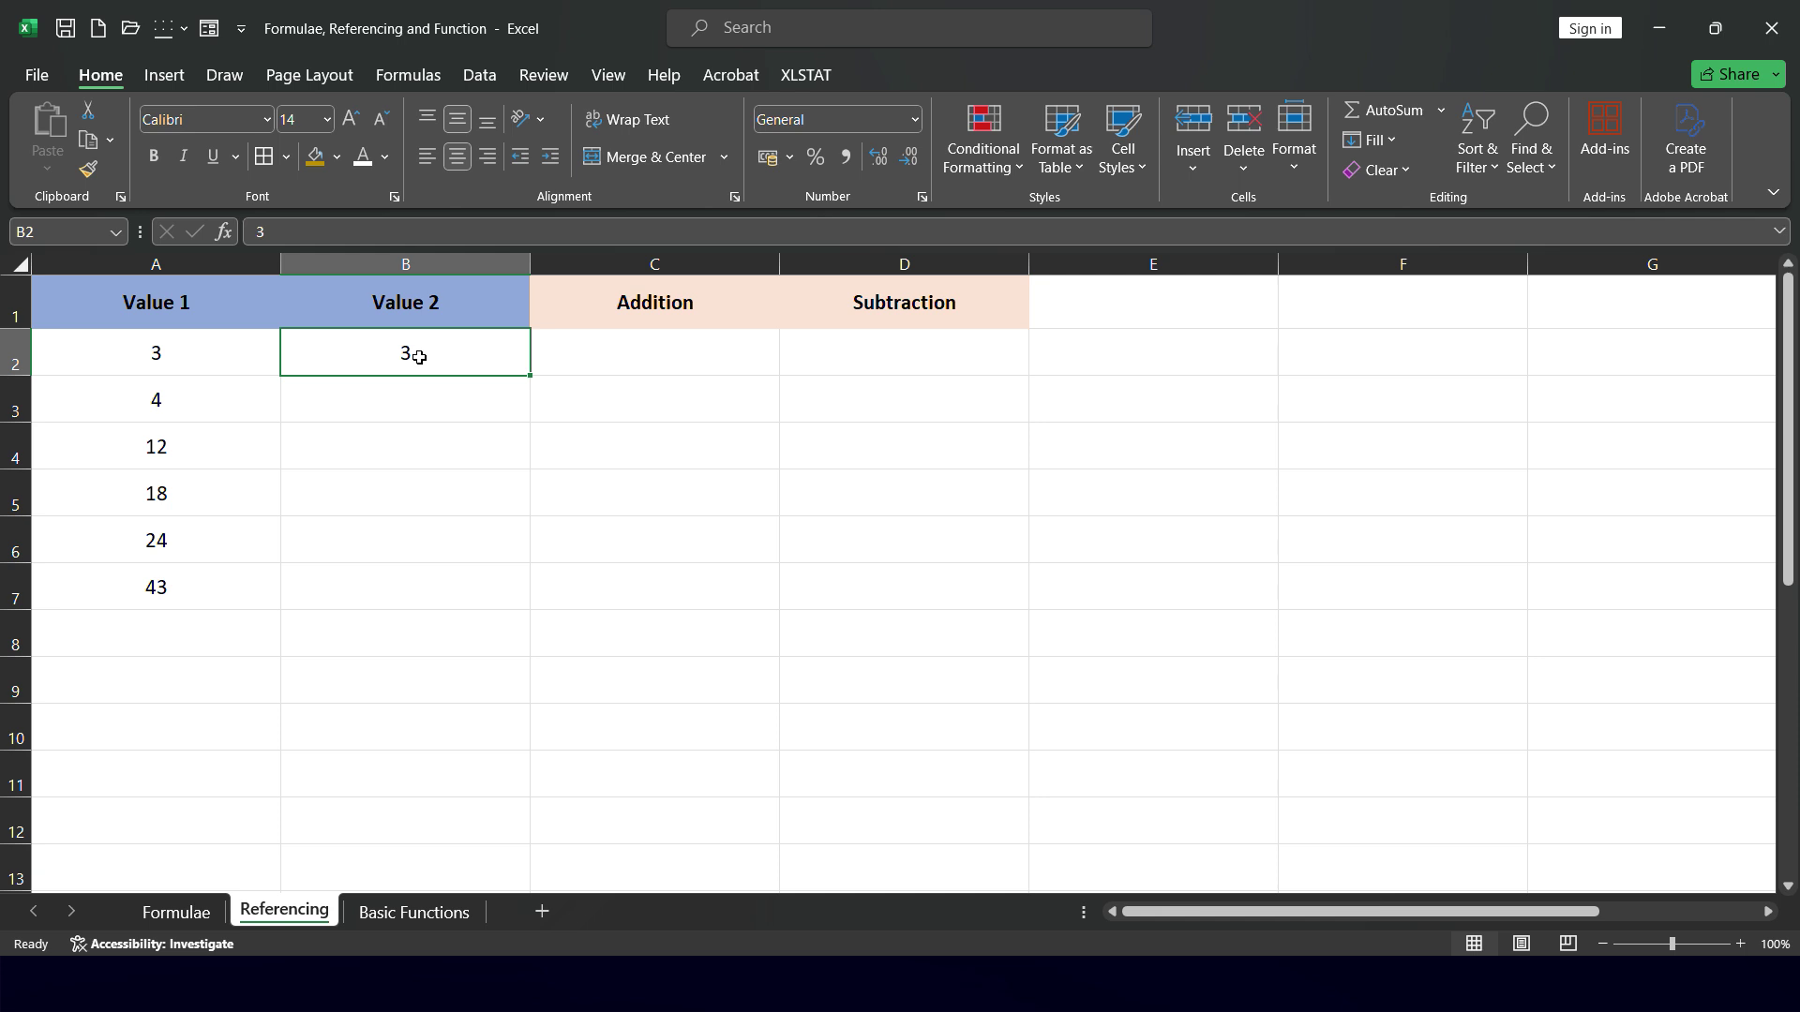
{"action": "left_click", "coordinate": [690, 346]}
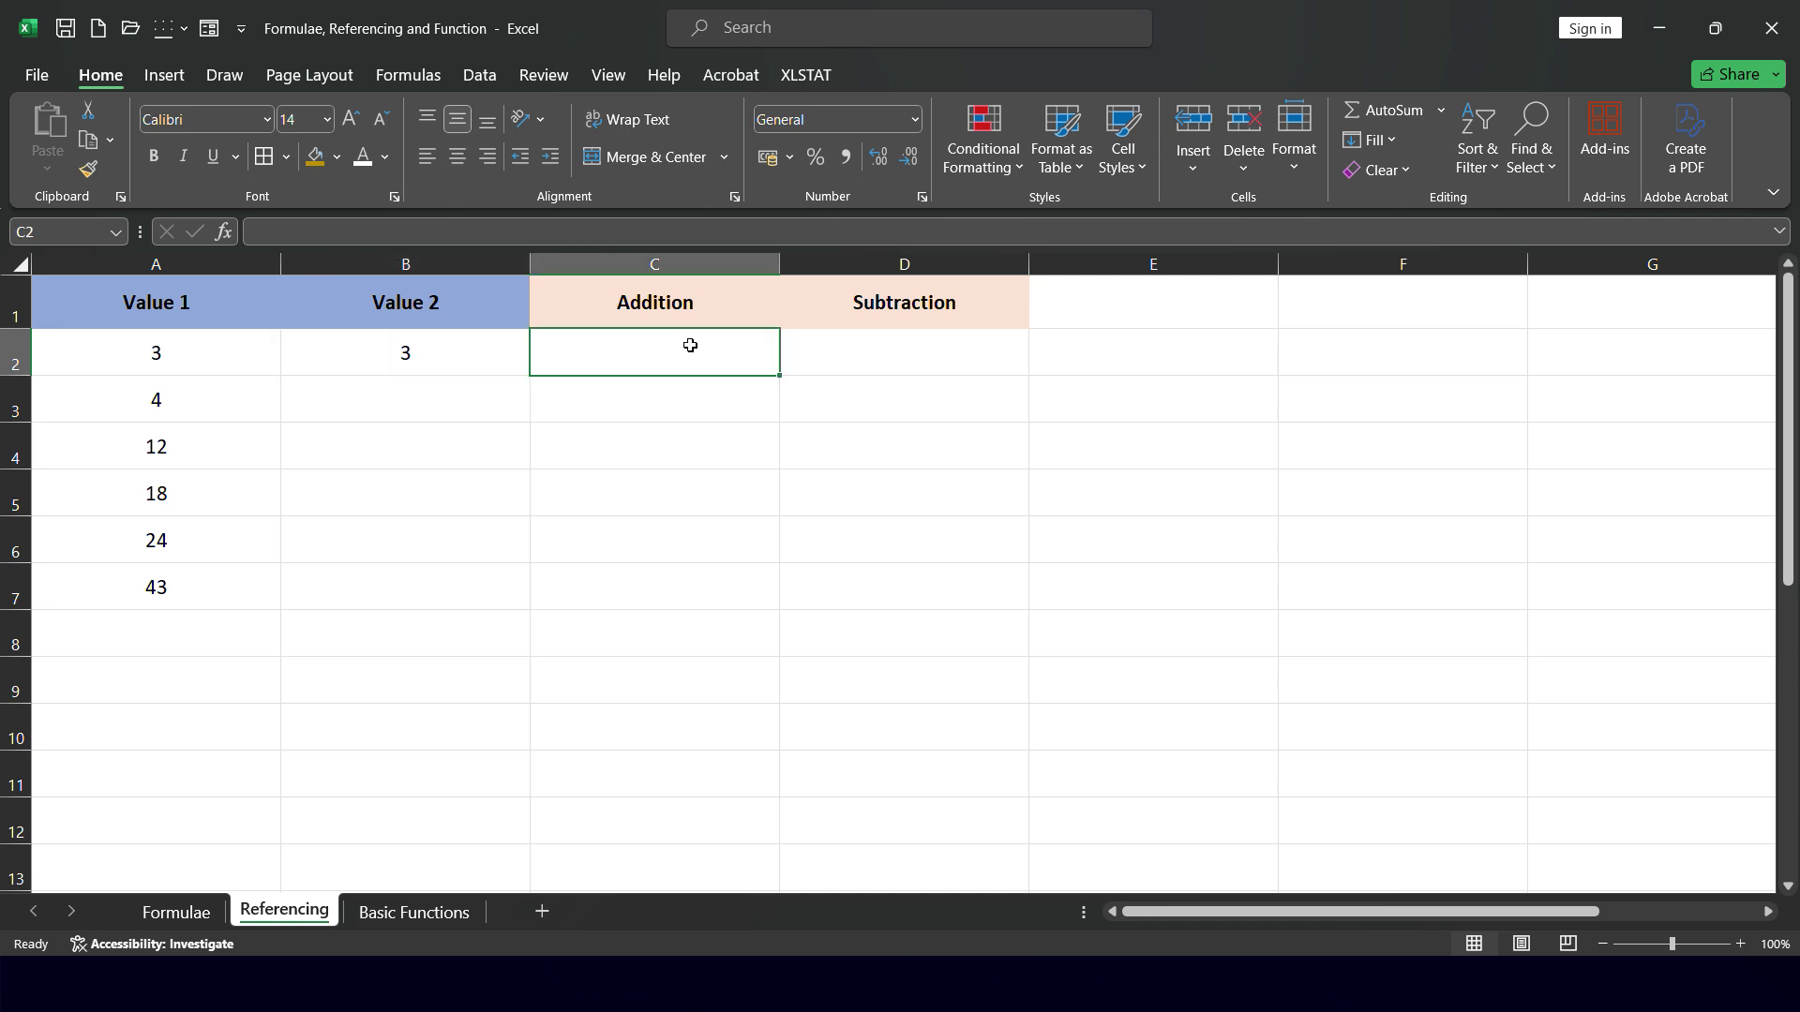
{"action": "type", "text": "="}
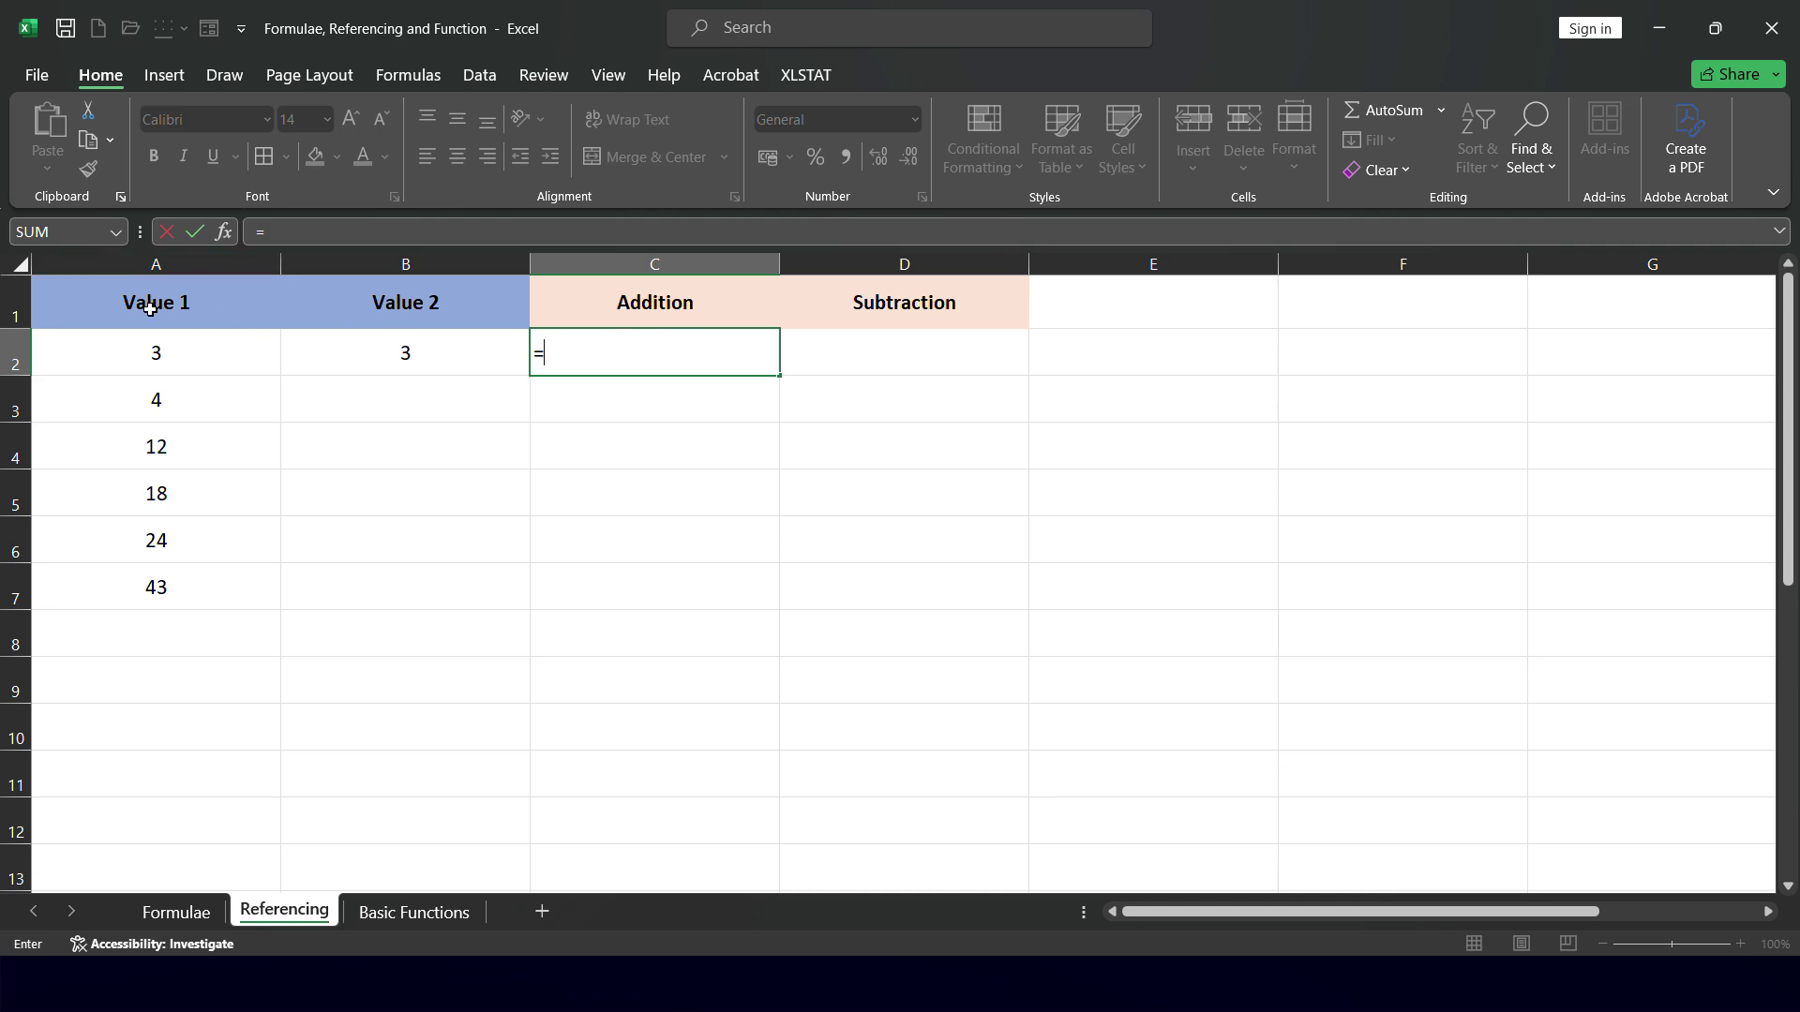
{"action": "left_click", "coordinate": [160, 355]}
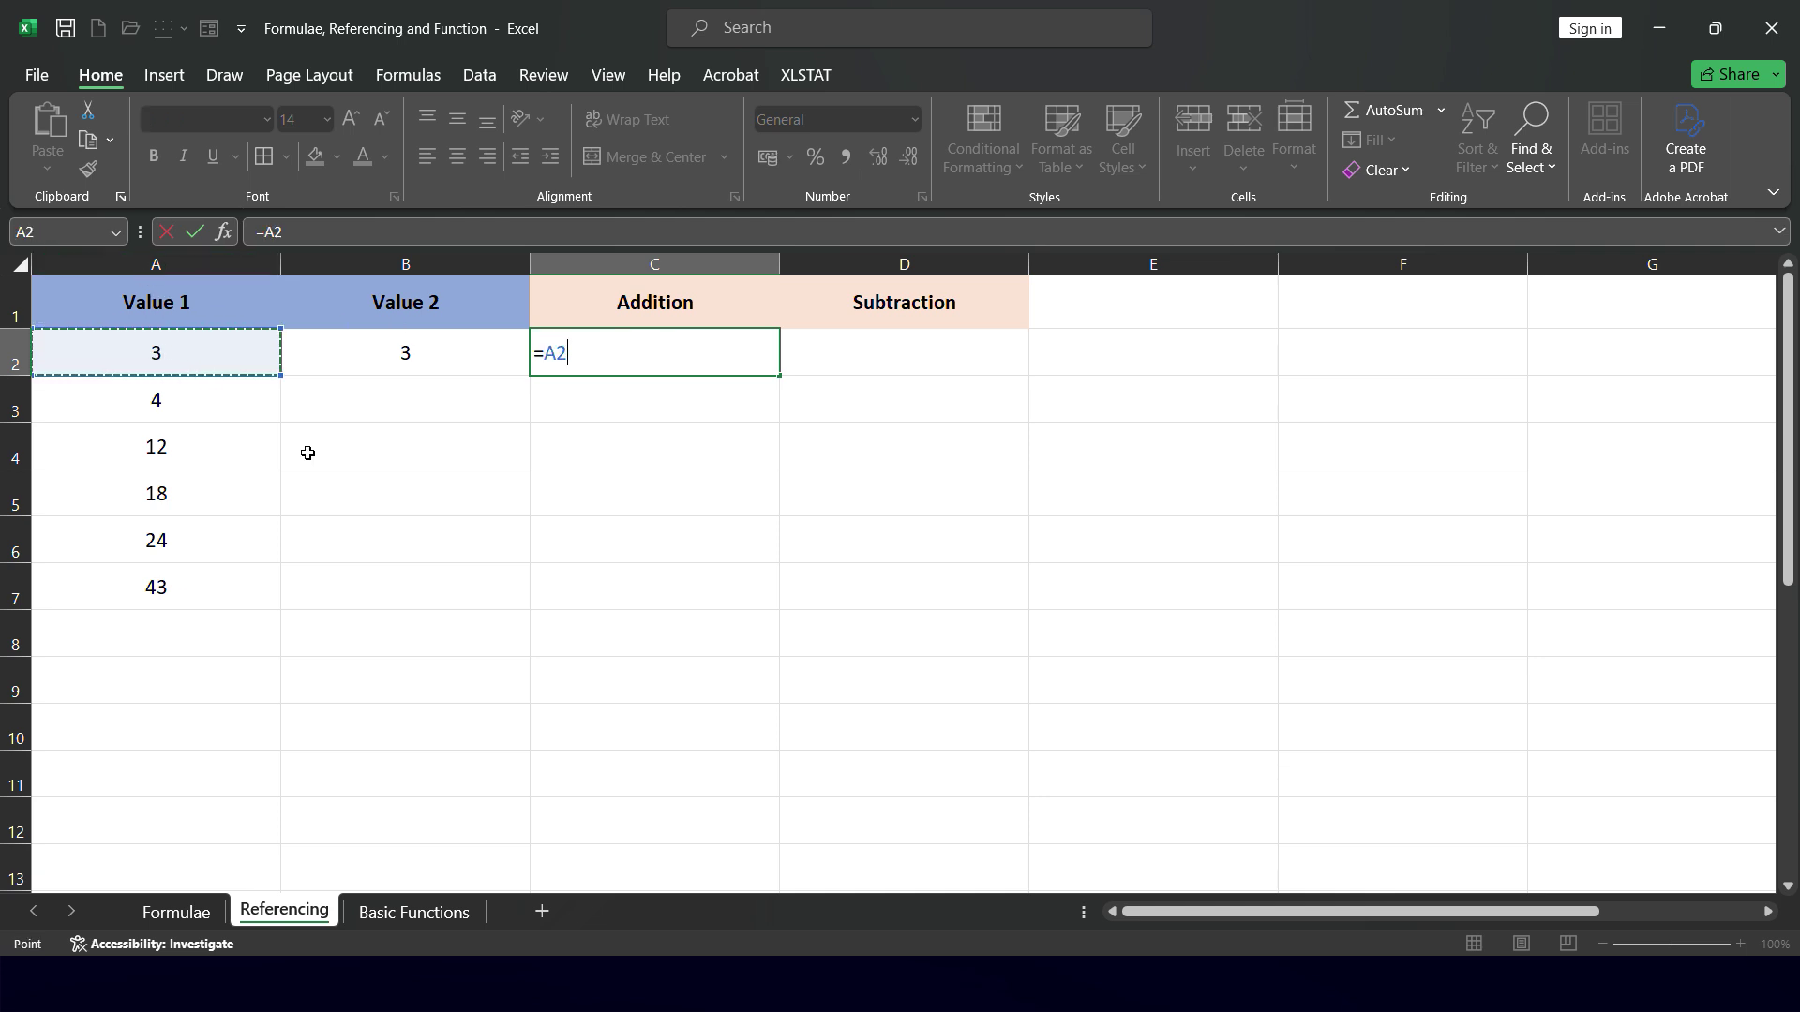
{"action": "type", "text": "+"}
{"action": "left_click", "coordinate": [502, 341]}
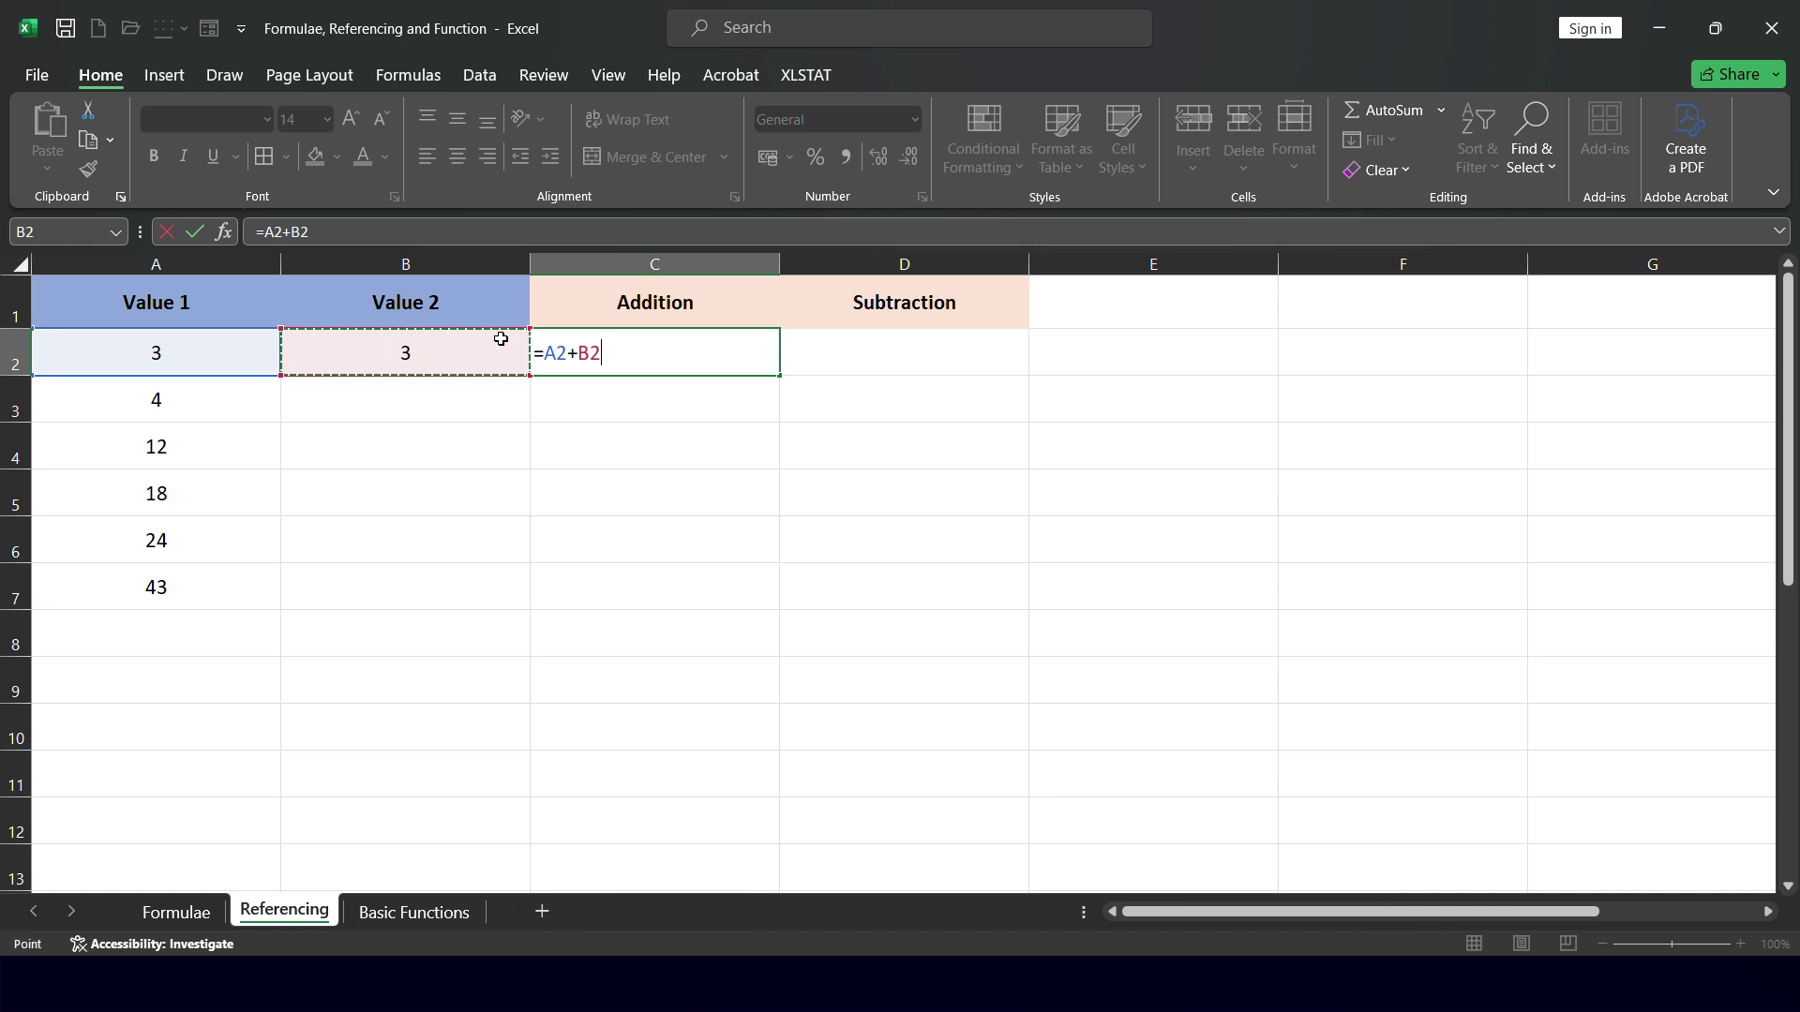
{"action": "key", "text": "Return"}
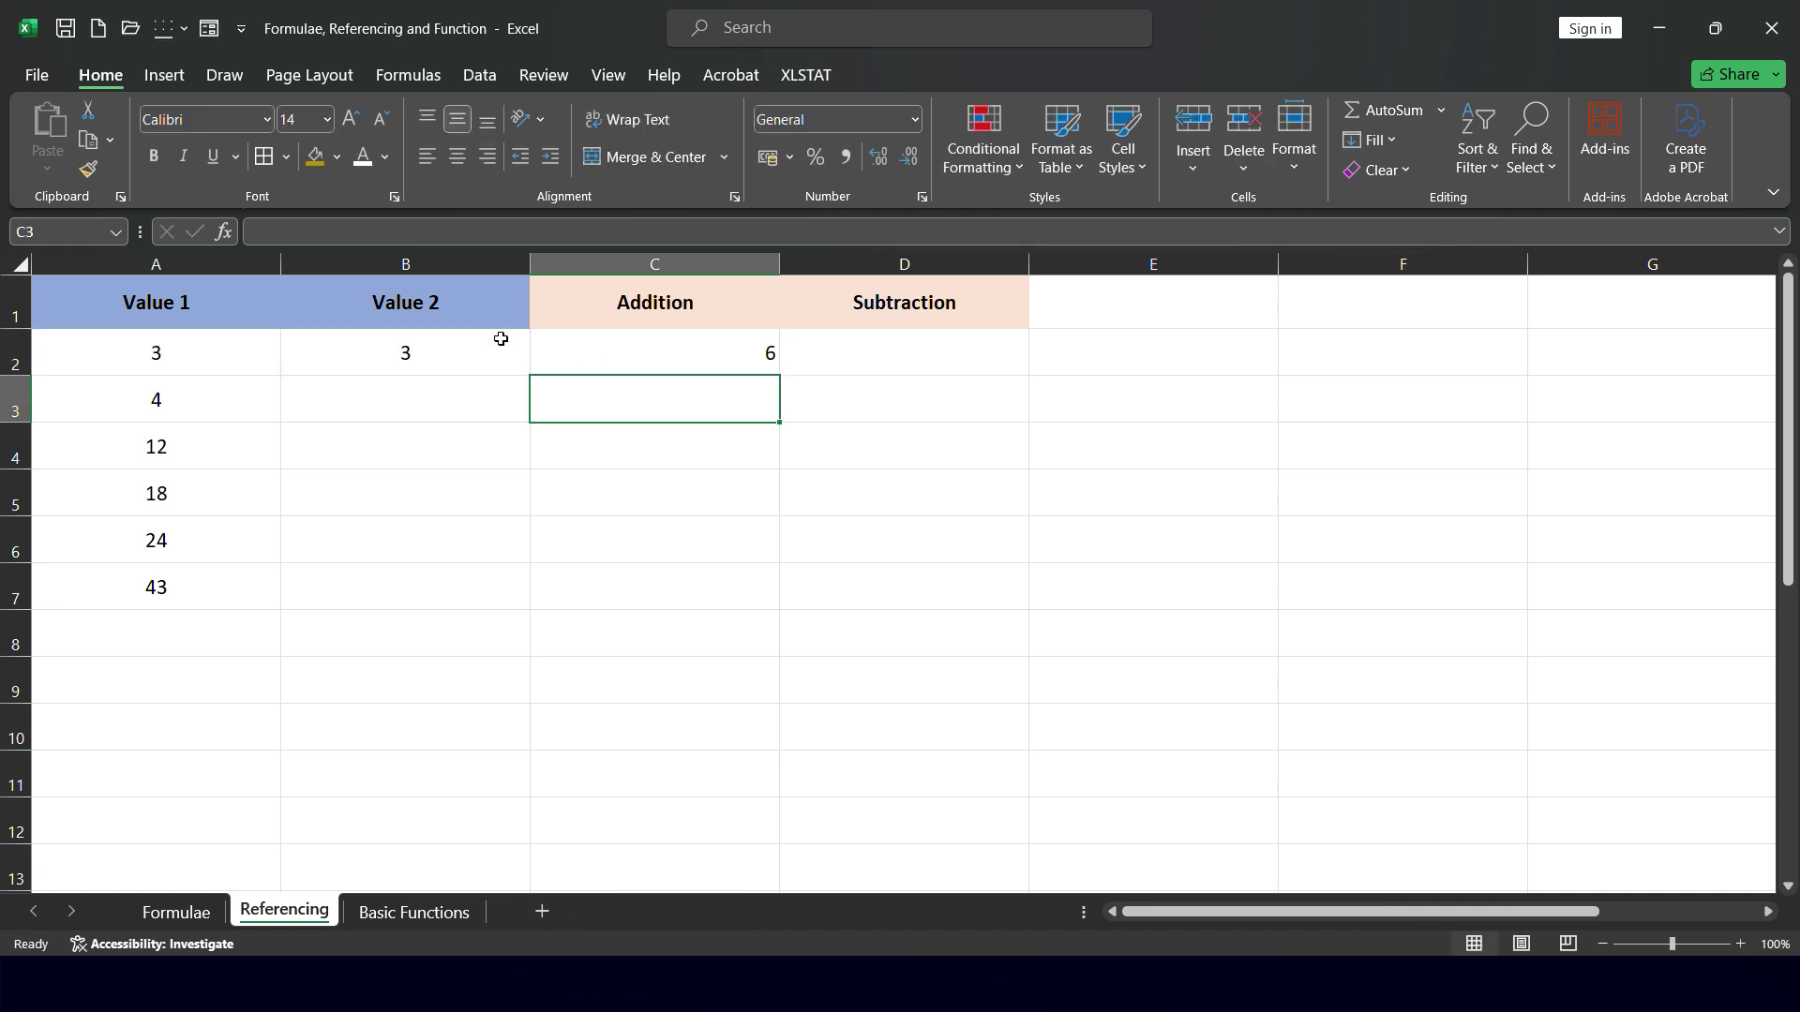
Compare each Value 1 number (4, 12, 18, 24) against the Value 2 number in B2
{"action": "left_click", "coordinate": [625, 343]}
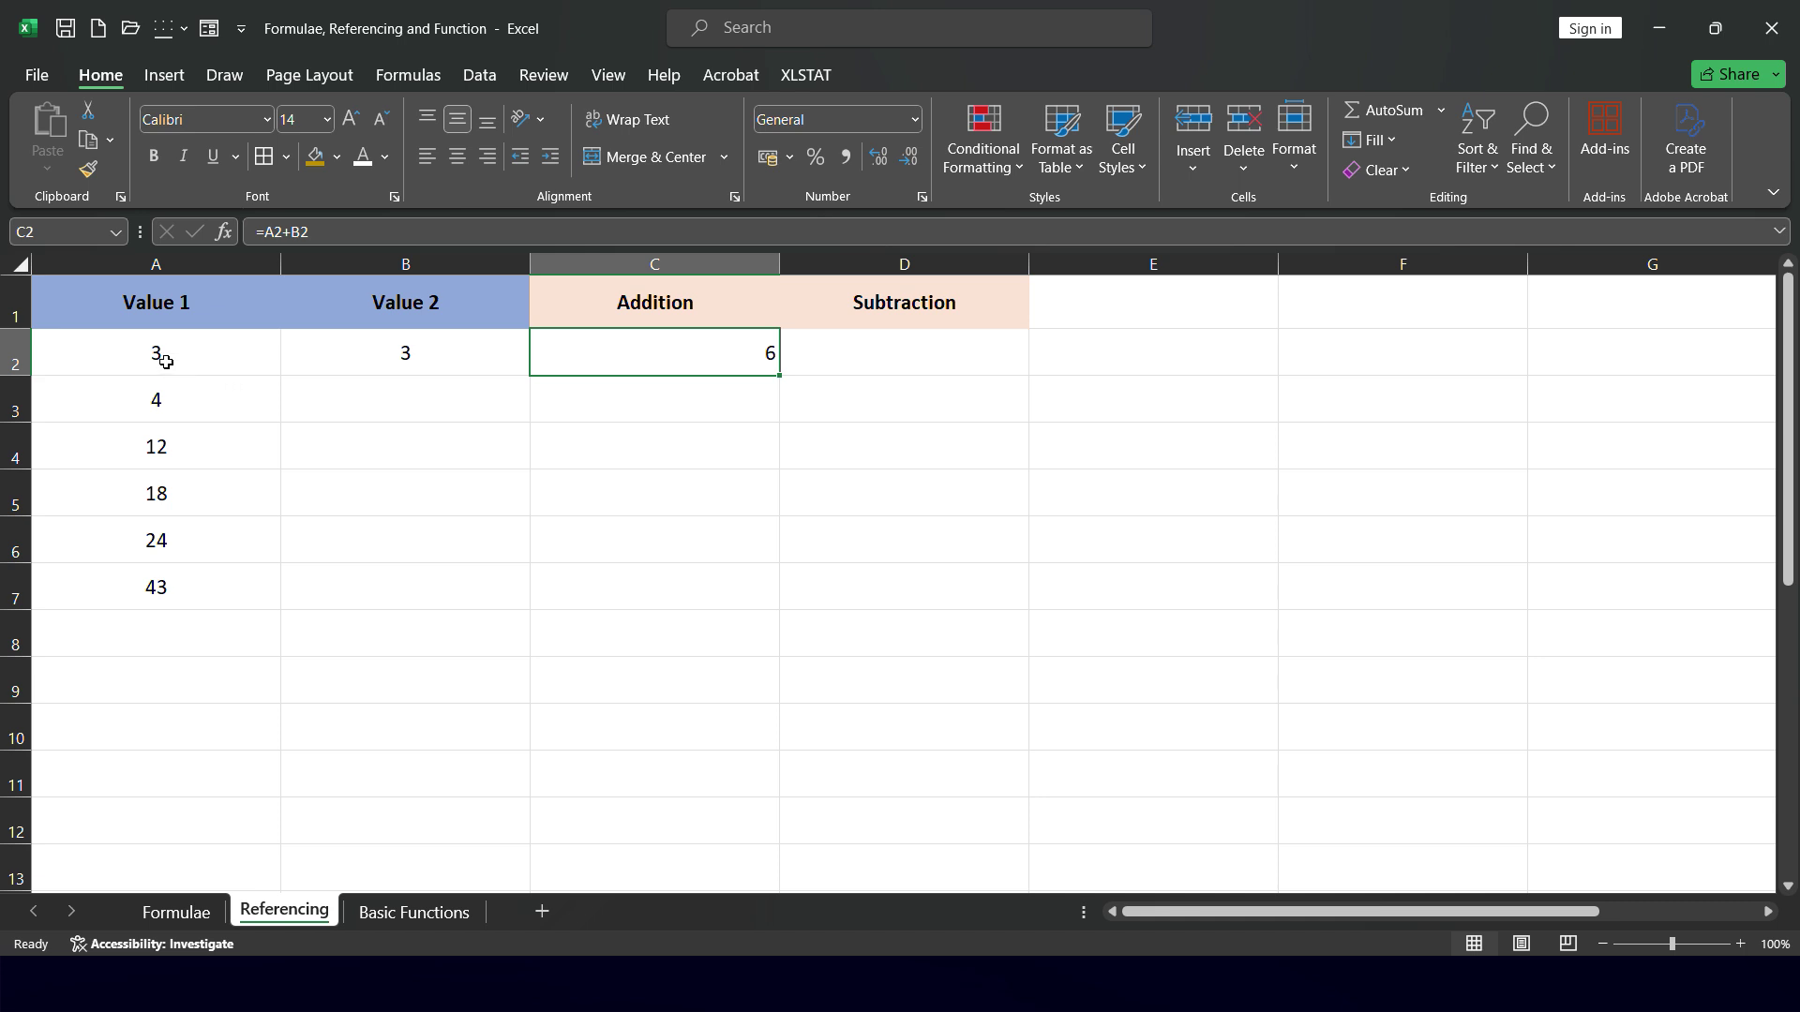
{"action": "left_click", "coordinate": [177, 396]}
{"action": "left_click", "coordinate": [179, 451]}
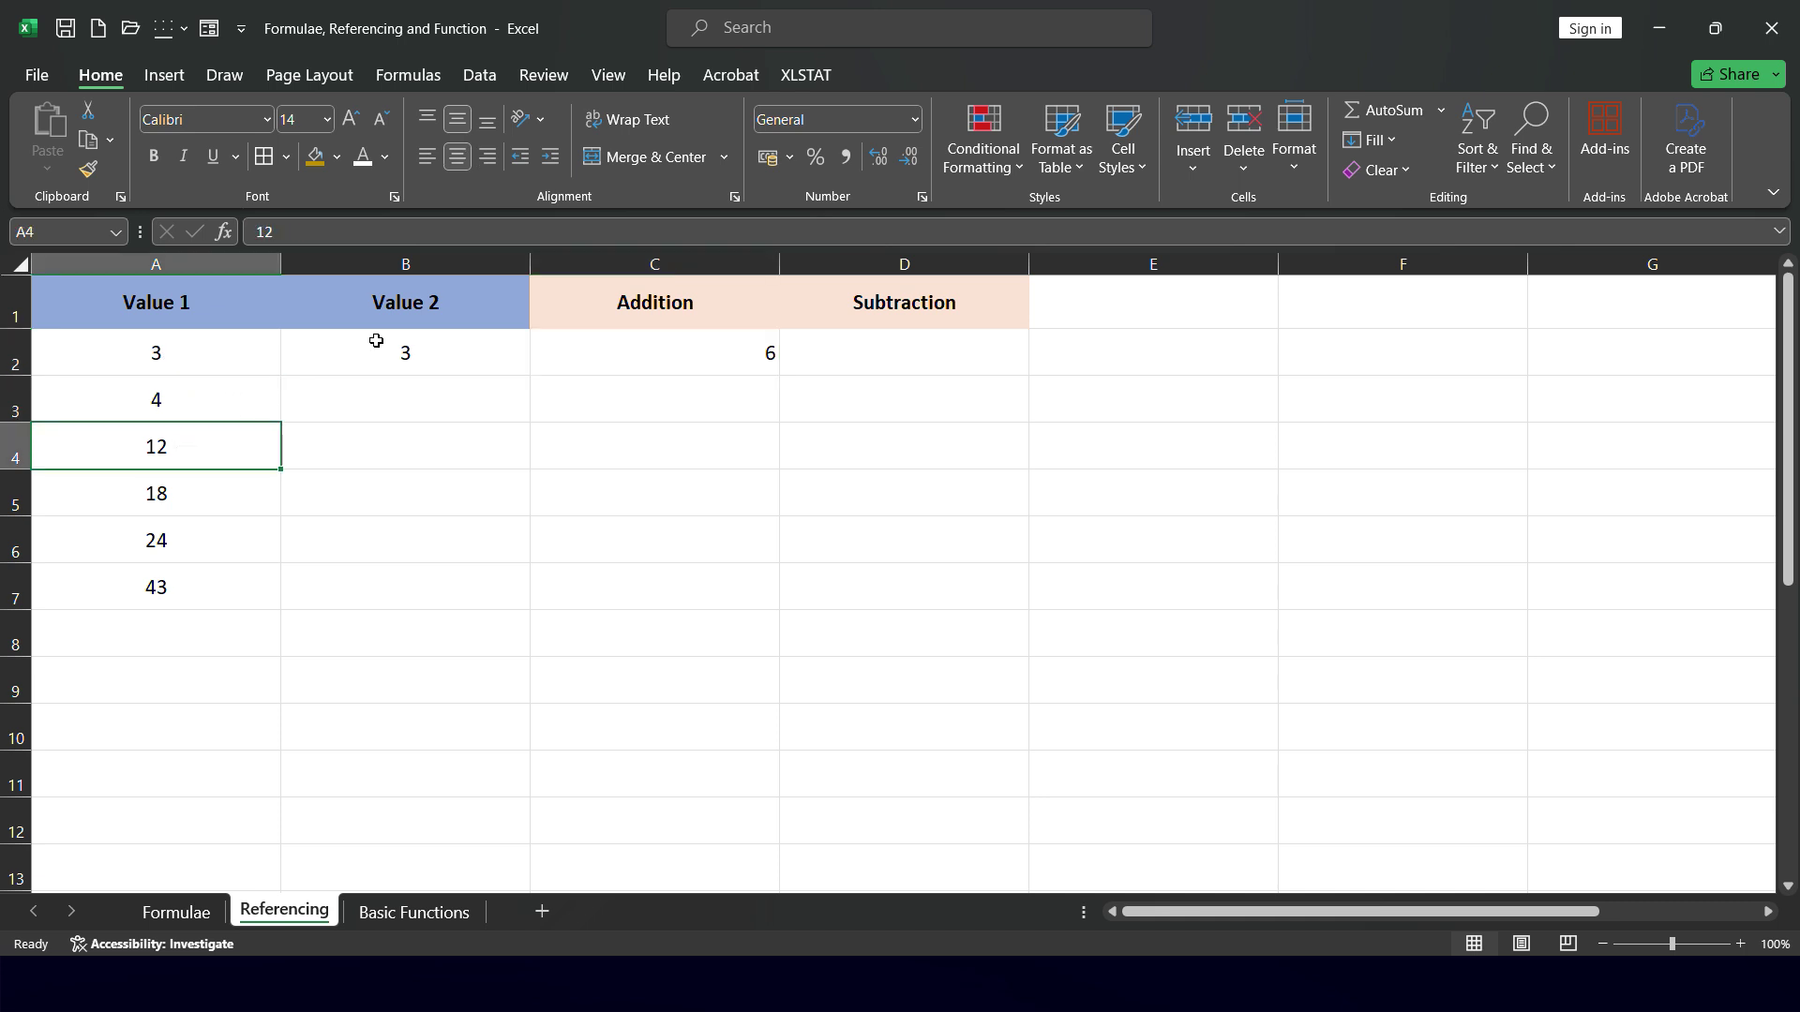
{"action": "left_click", "coordinate": [374, 341]}
{"action": "left_click", "coordinate": [210, 408]}
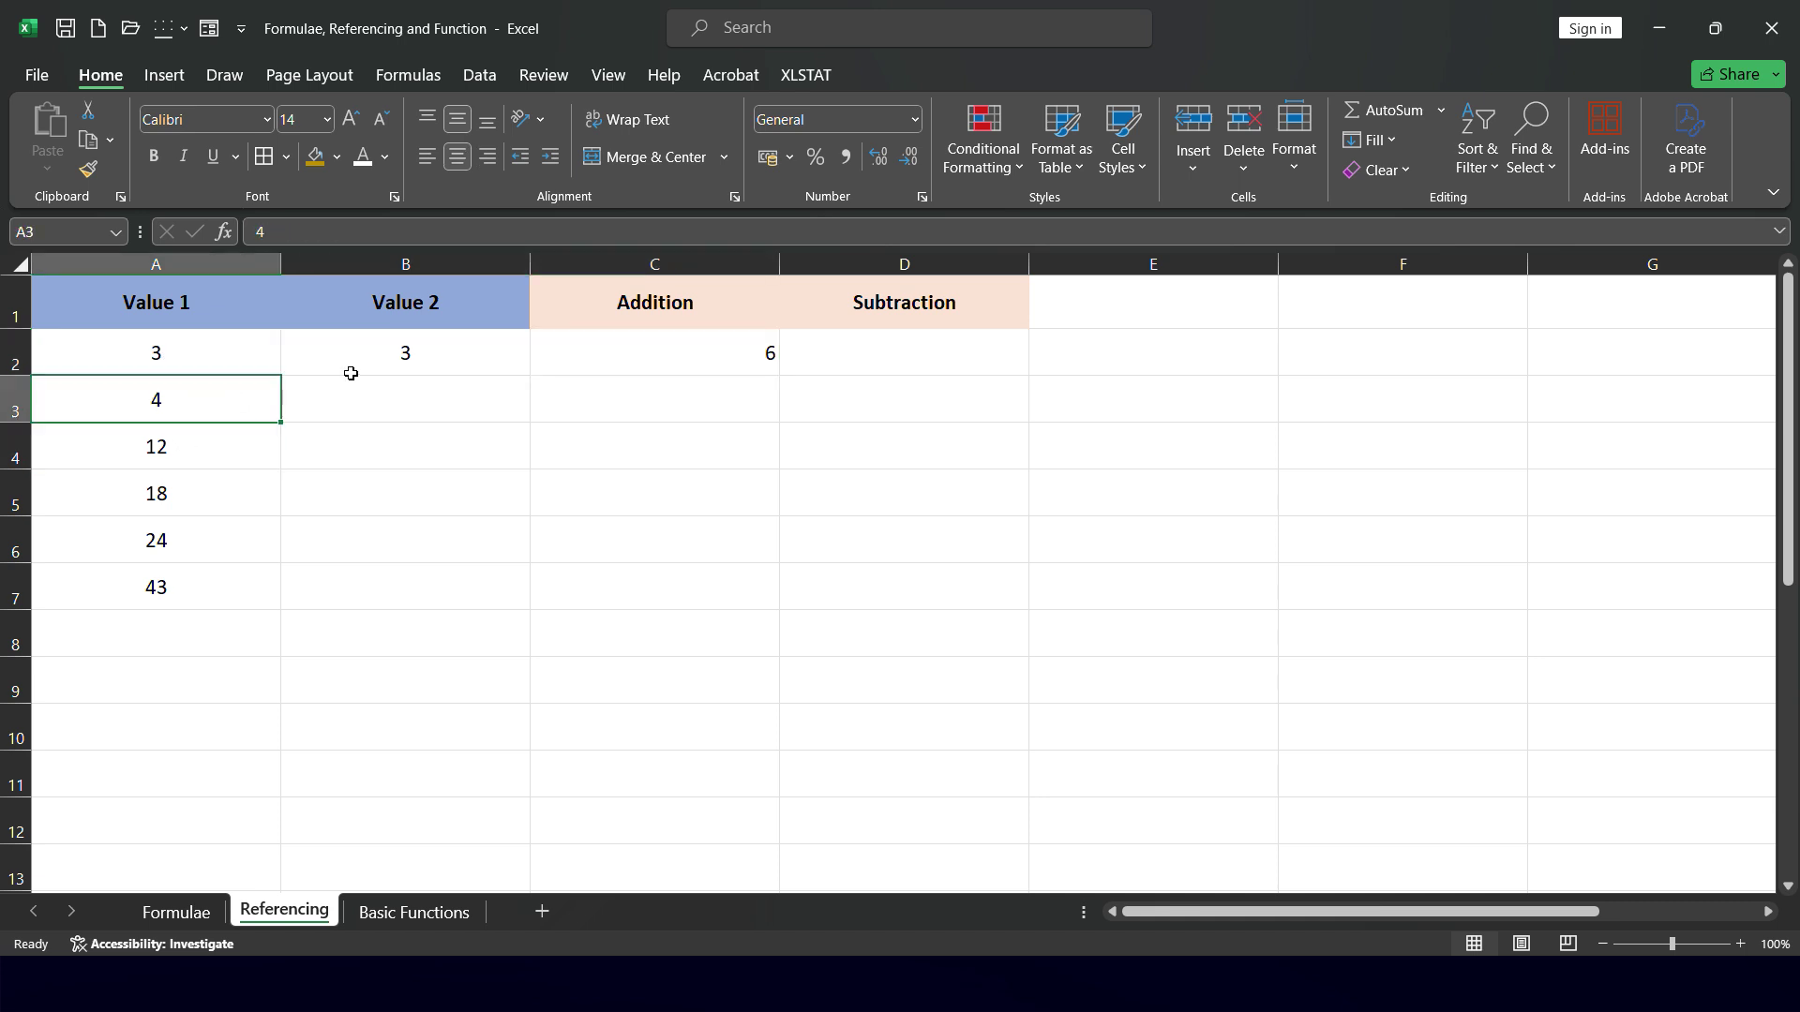
{"action": "left_click", "coordinate": [411, 349]}
{"action": "left_click", "coordinate": [205, 452]}
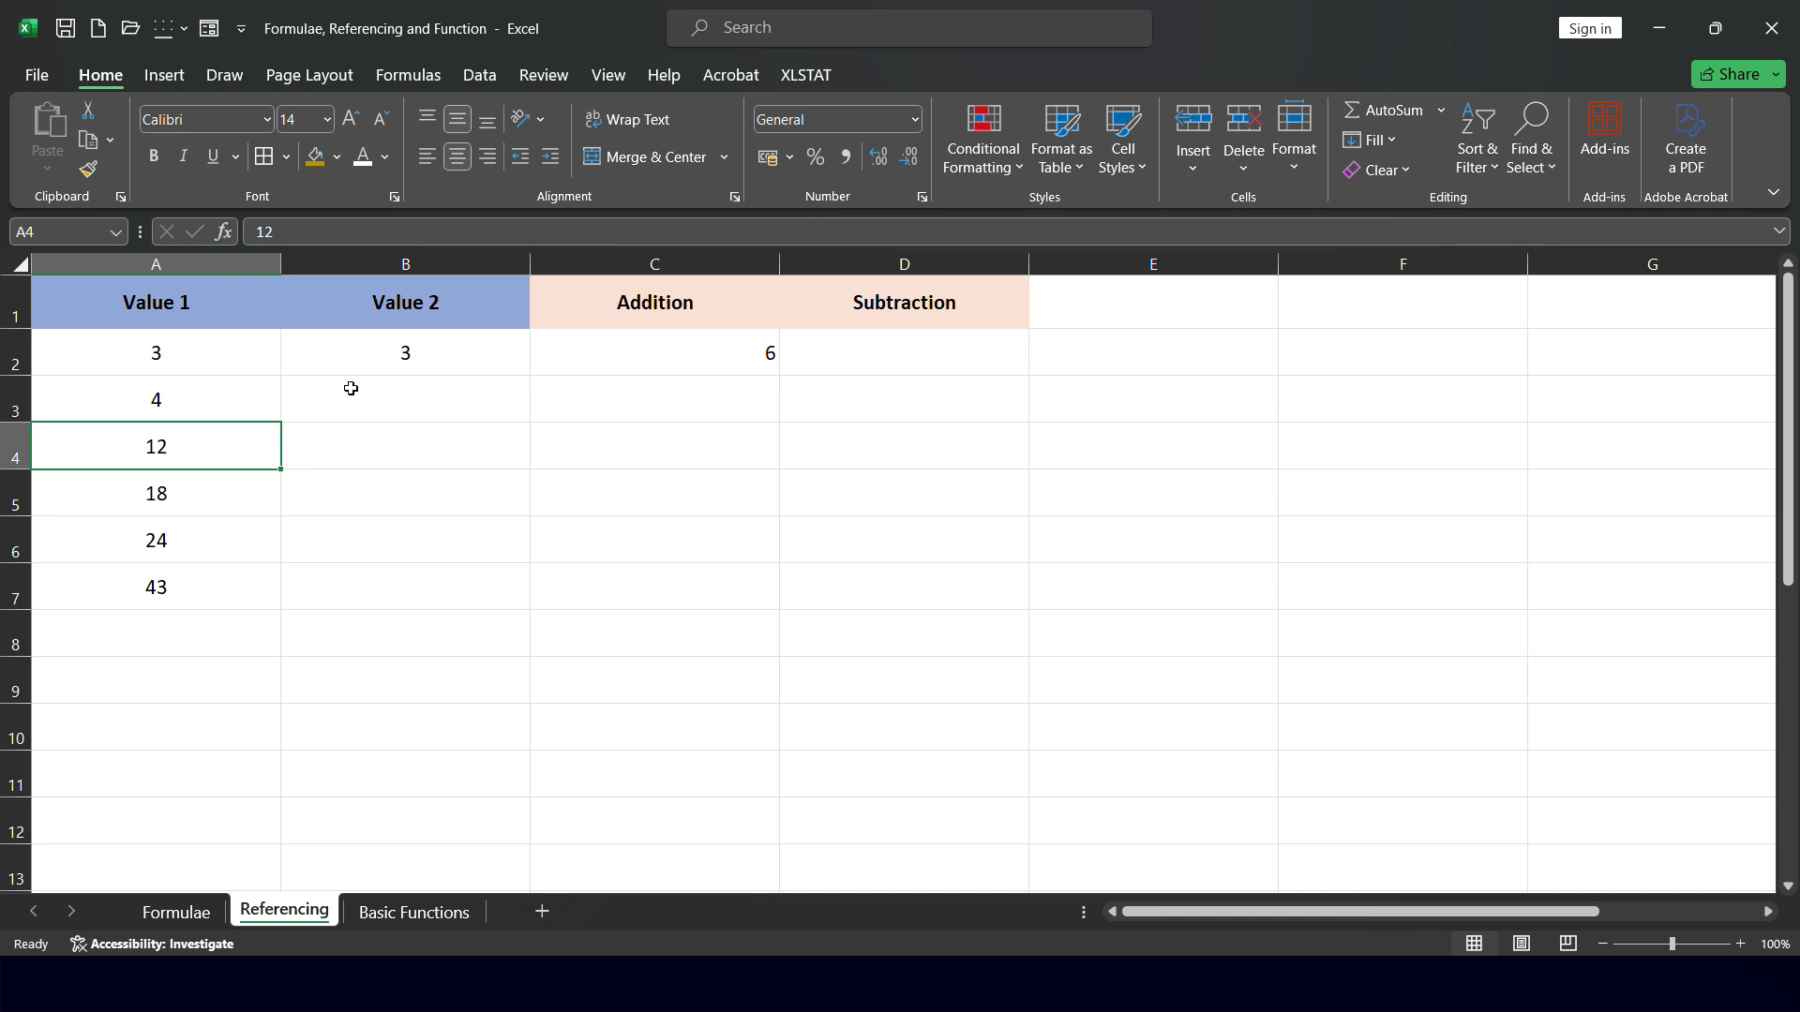
{"action": "left_click", "coordinate": [414, 353]}
{"action": "left_click", "coordinate": [190, 501]}
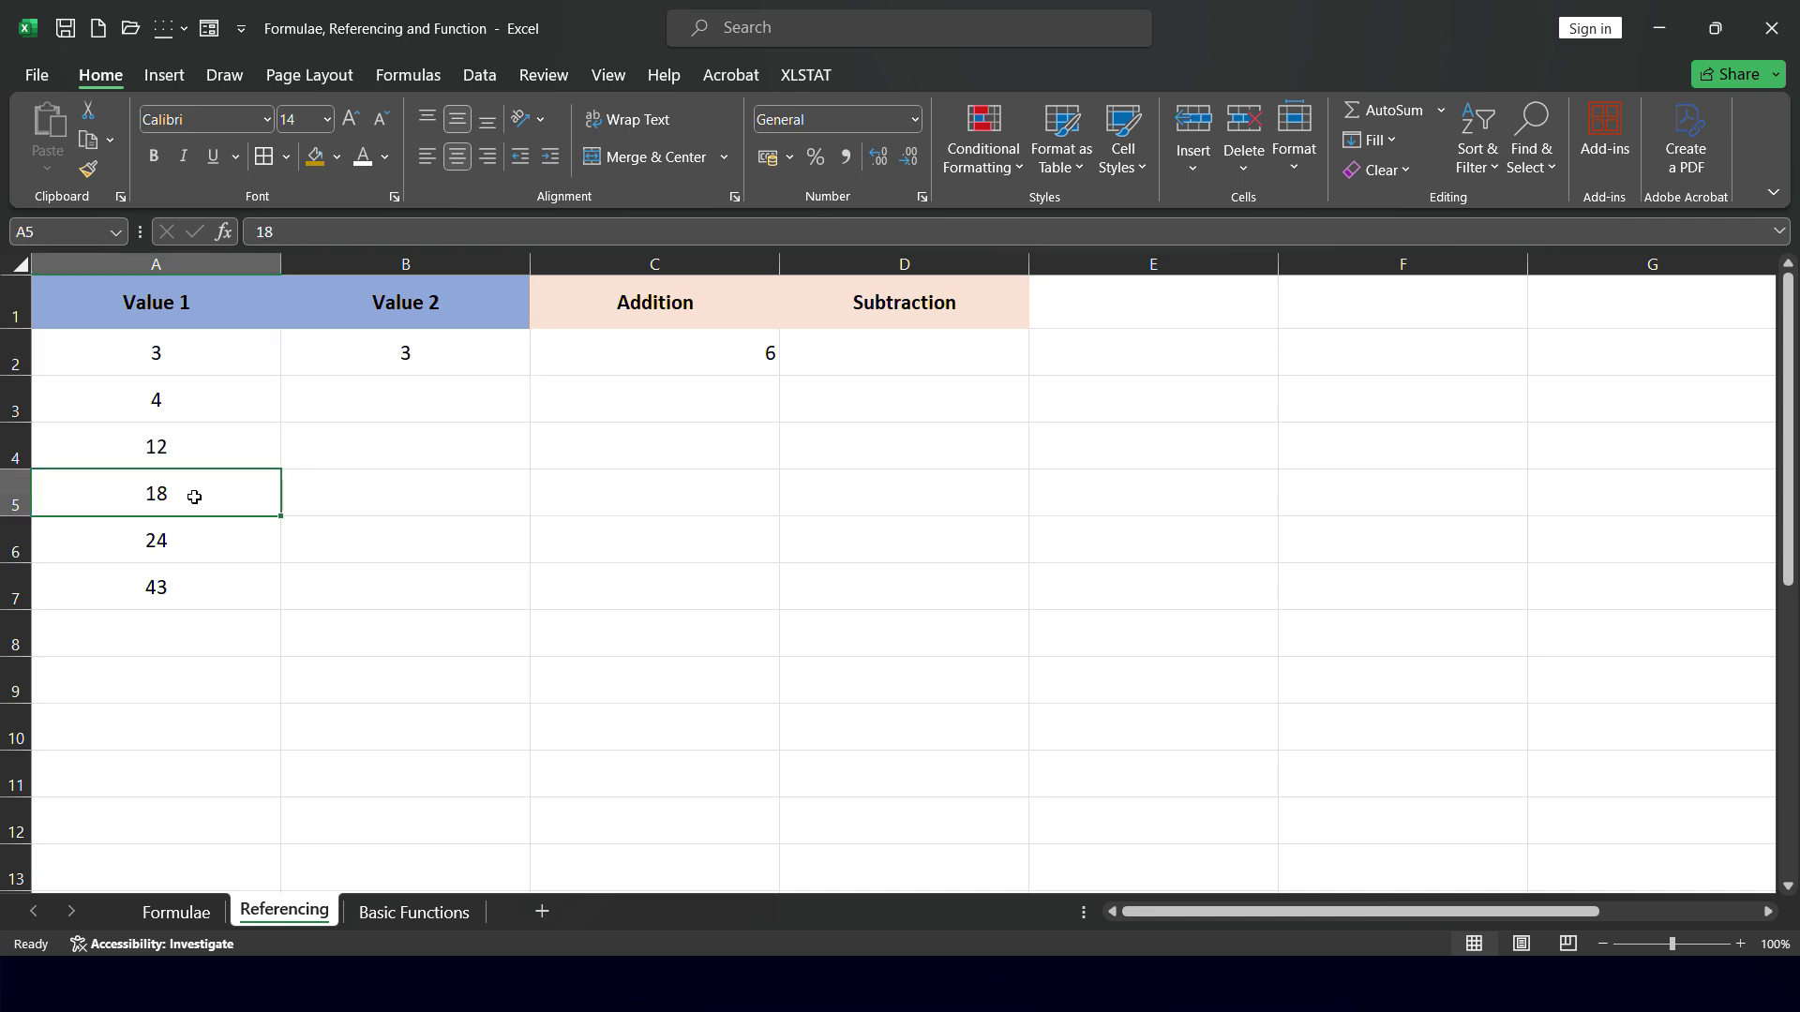
{"action": "left_click", "coordinate": [405, 356]}
{"action": "left_click", "coordinate": [197, 550]}
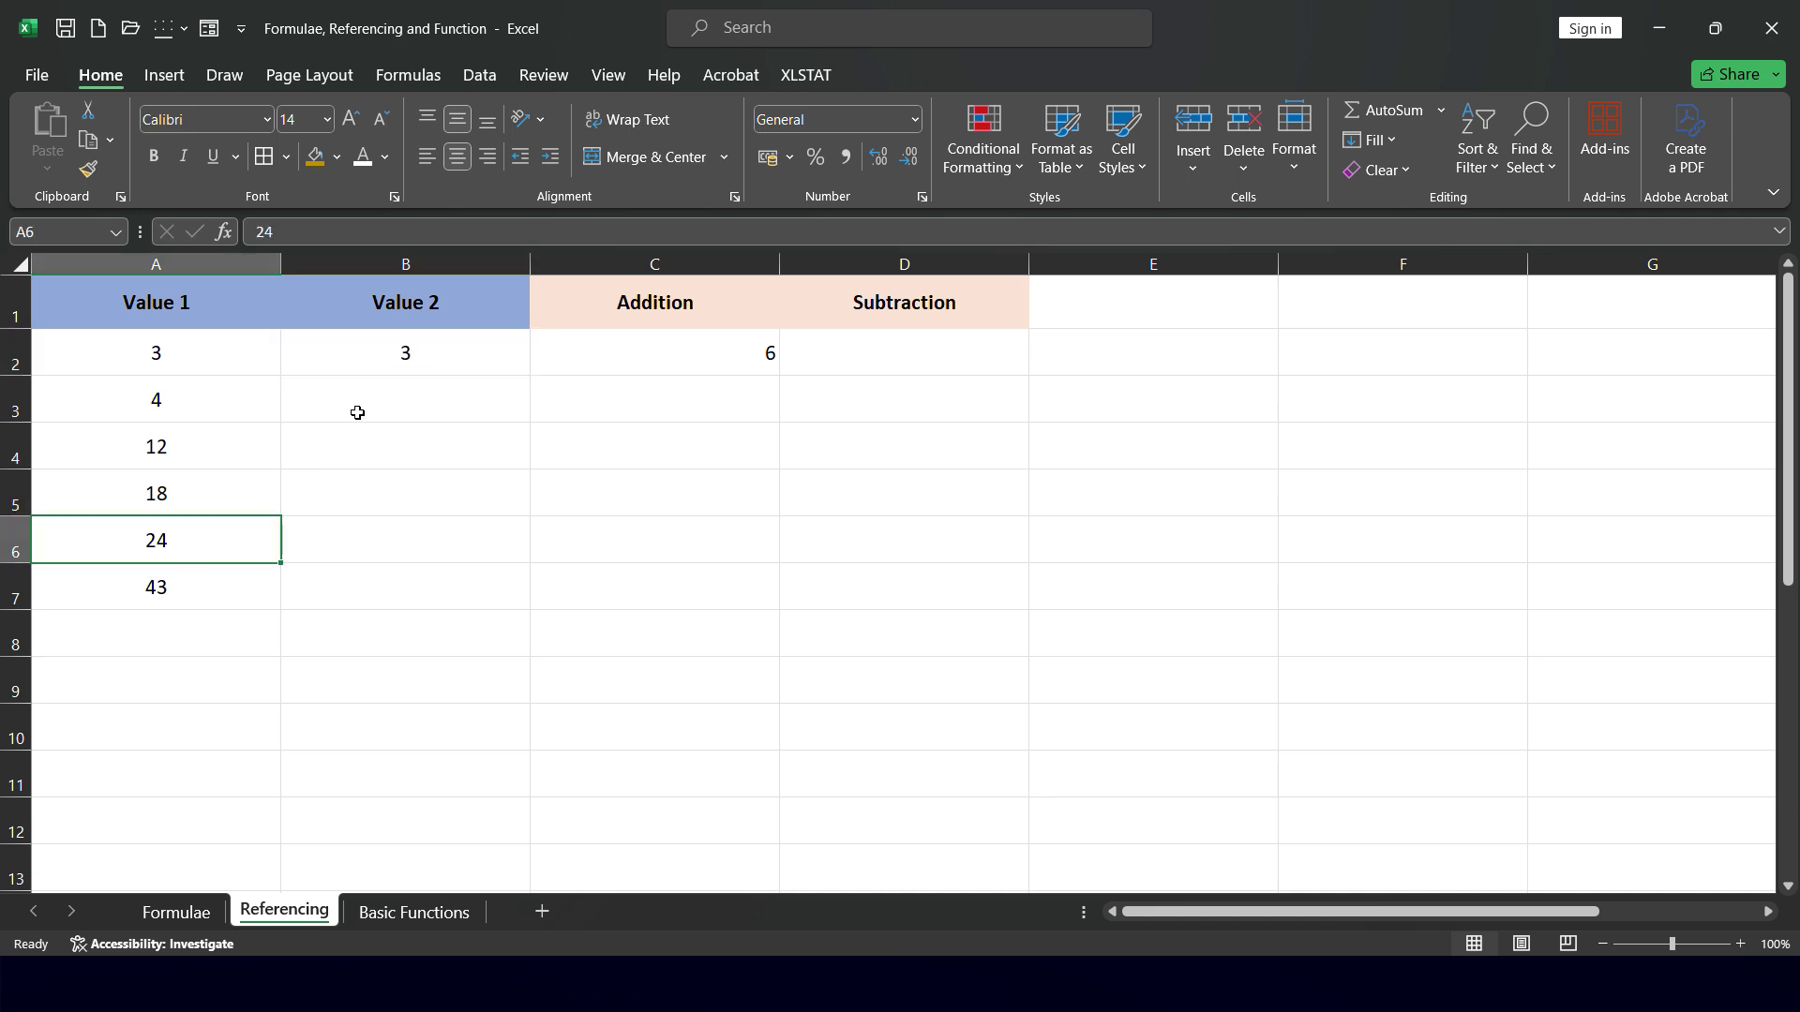
{"action": "left_click", "coordinate": [439, 352]}
{"action": "left_click", "coordinate": [176, 614]}
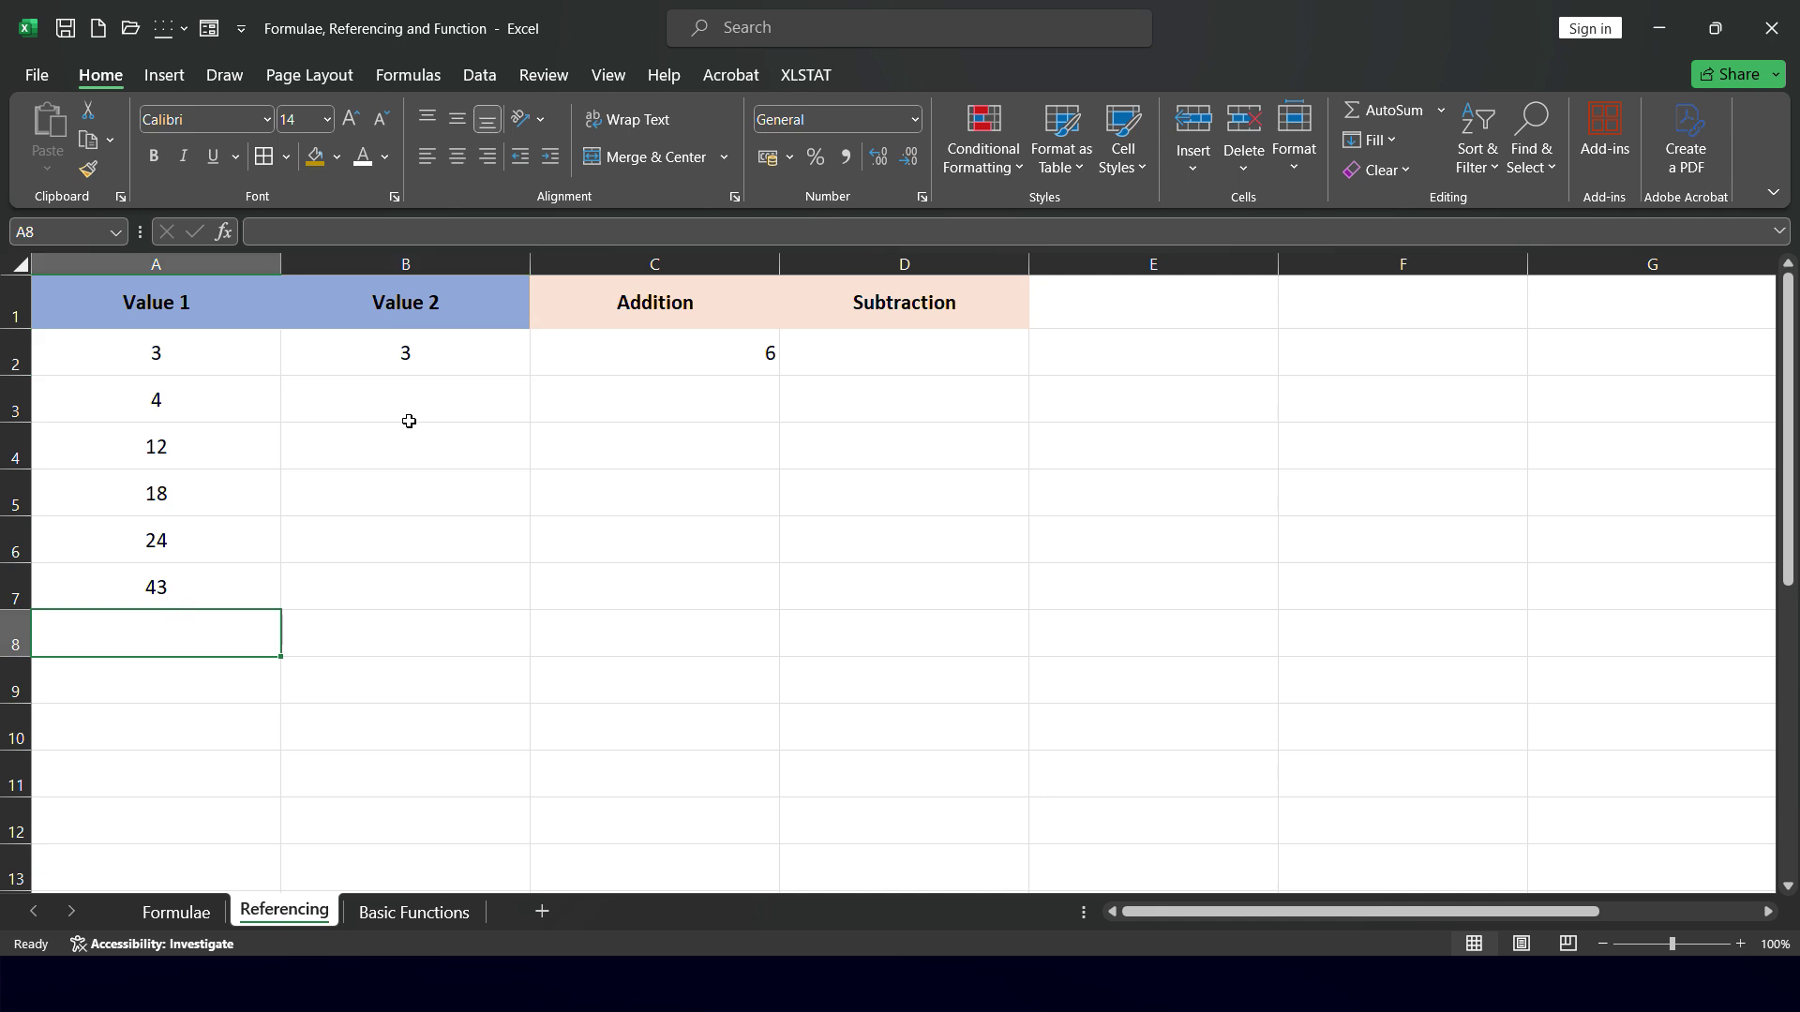
{"action": "left_click", "coordinate": [481, 349]}
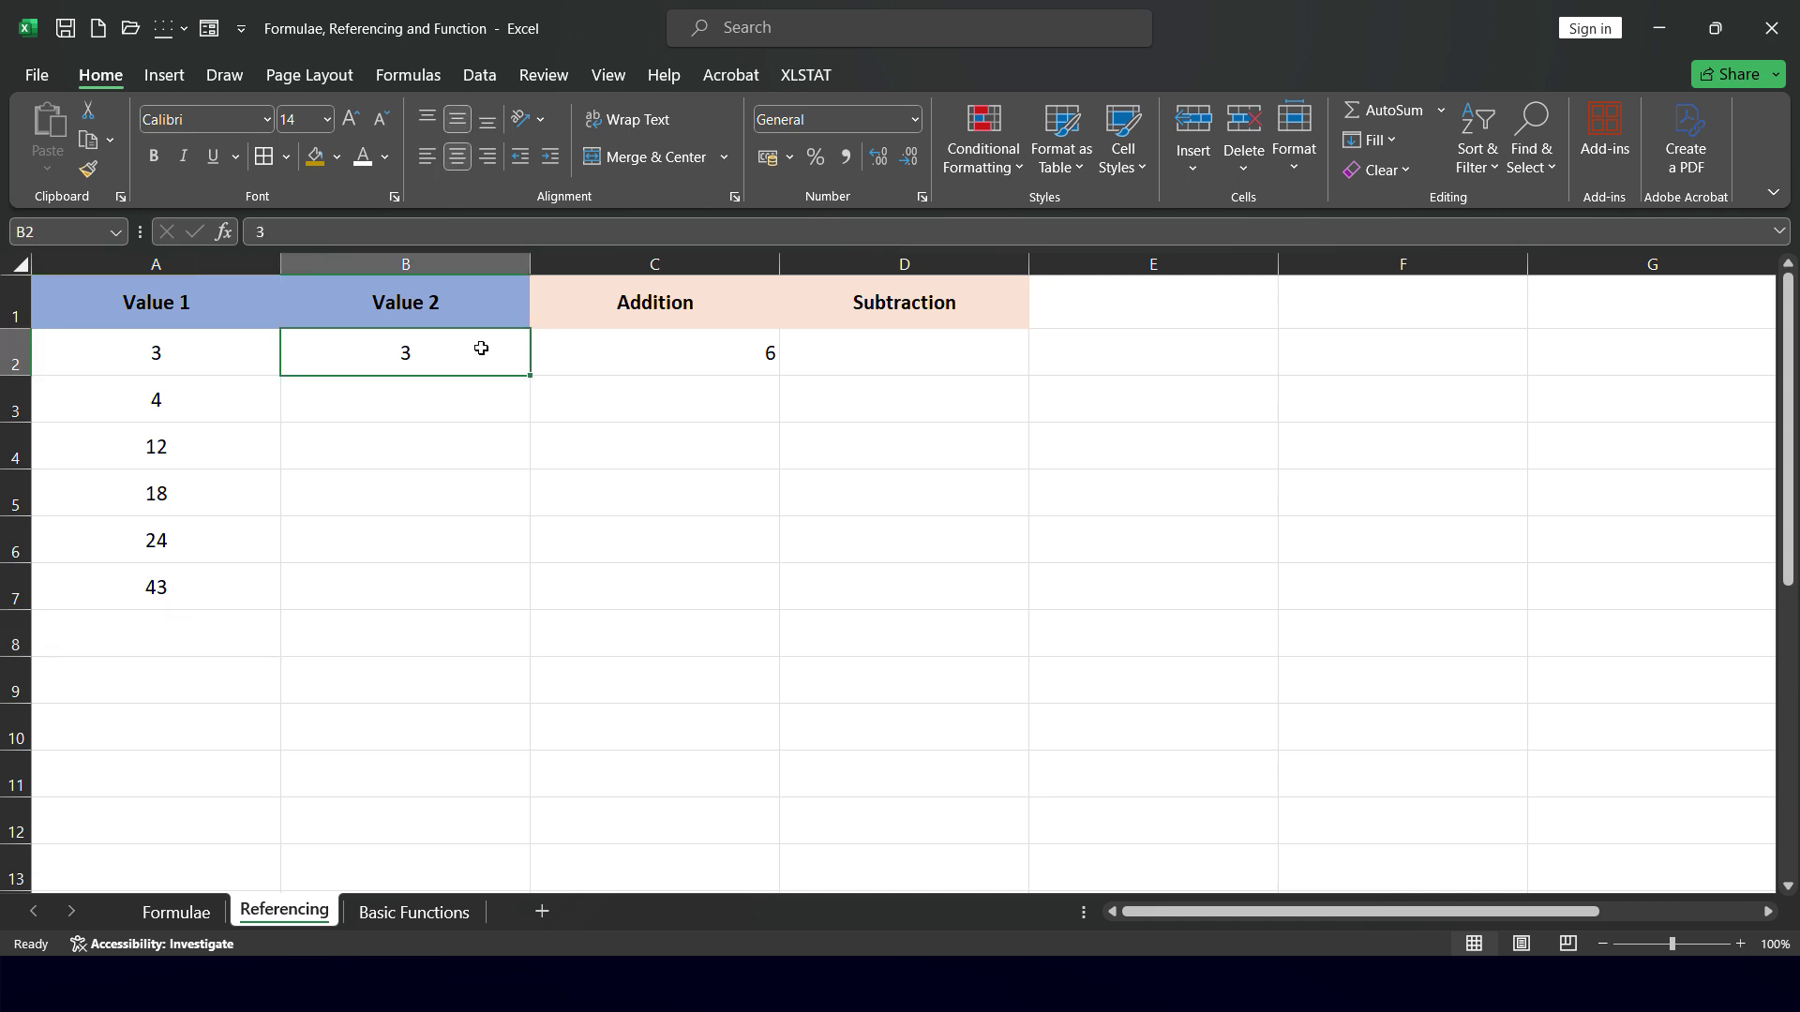
{"action": "left_click", "coordinate": [687, 346]}
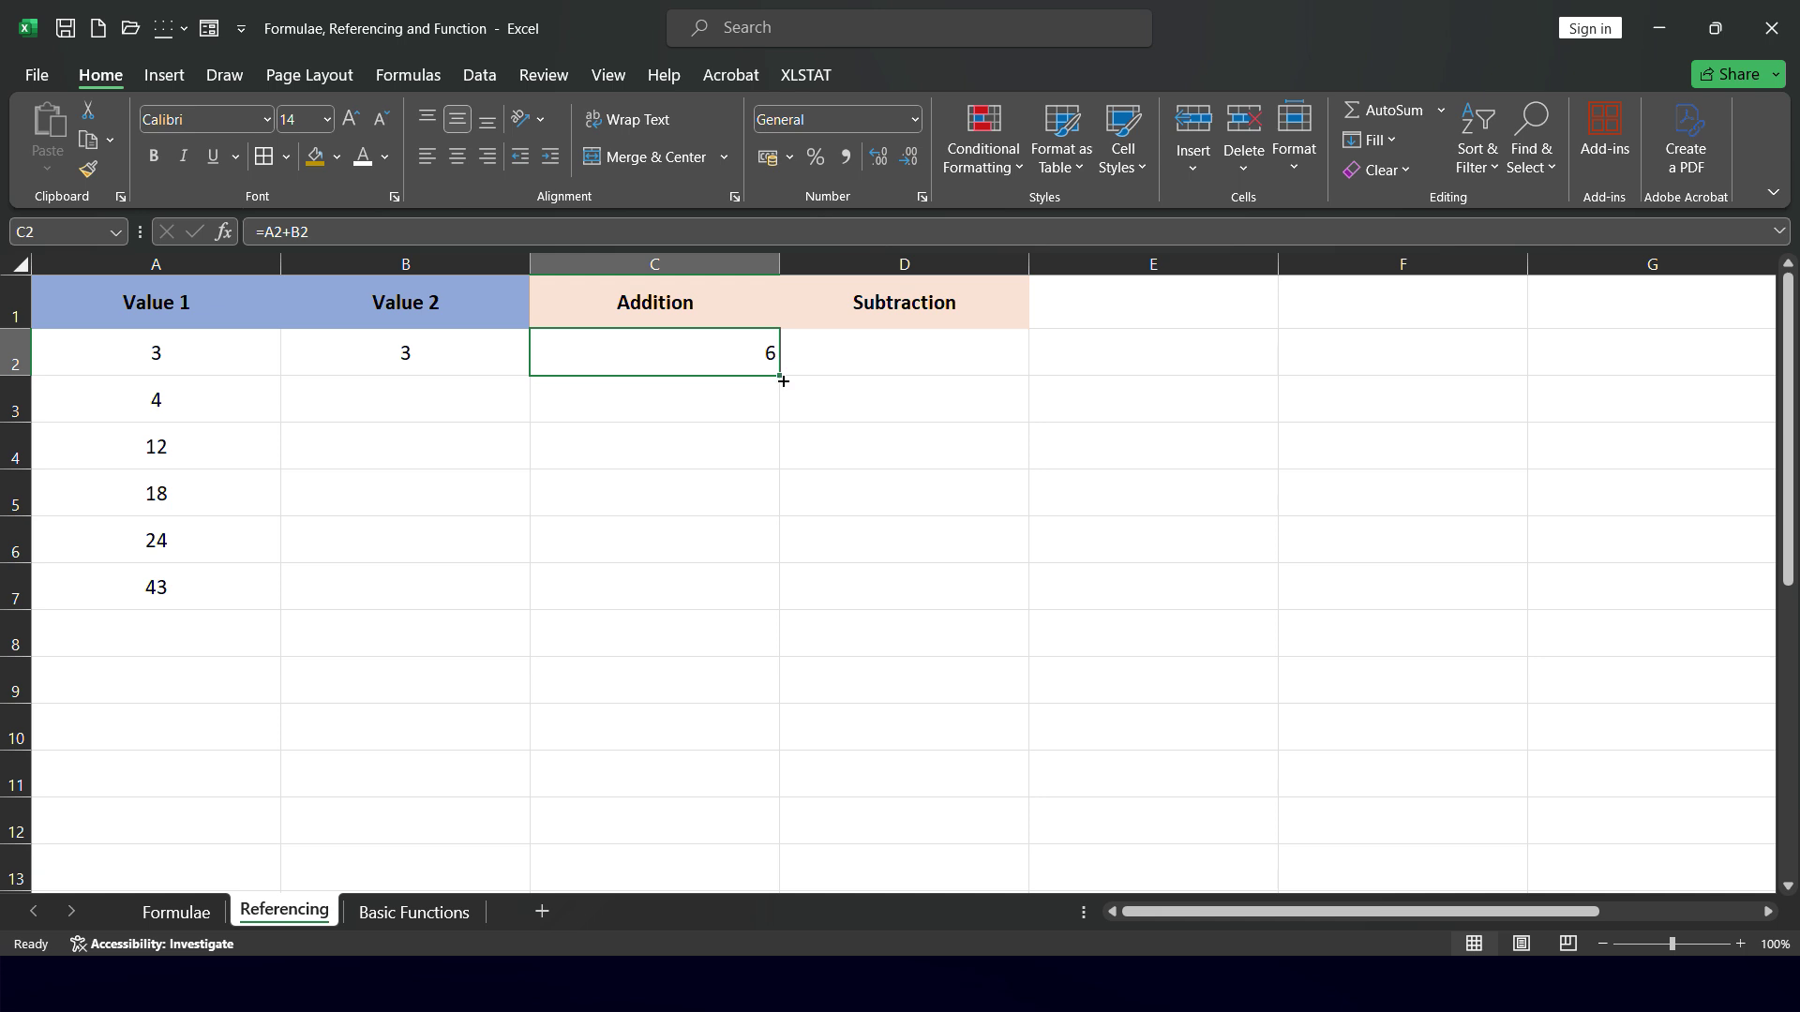
Copy the Addition formula down to C7 and inspect C3's shifted formula =A3+B3
{"action": "left_click_drag", "start_coordinate": [783, 381], "coordinate": [747, 599]}
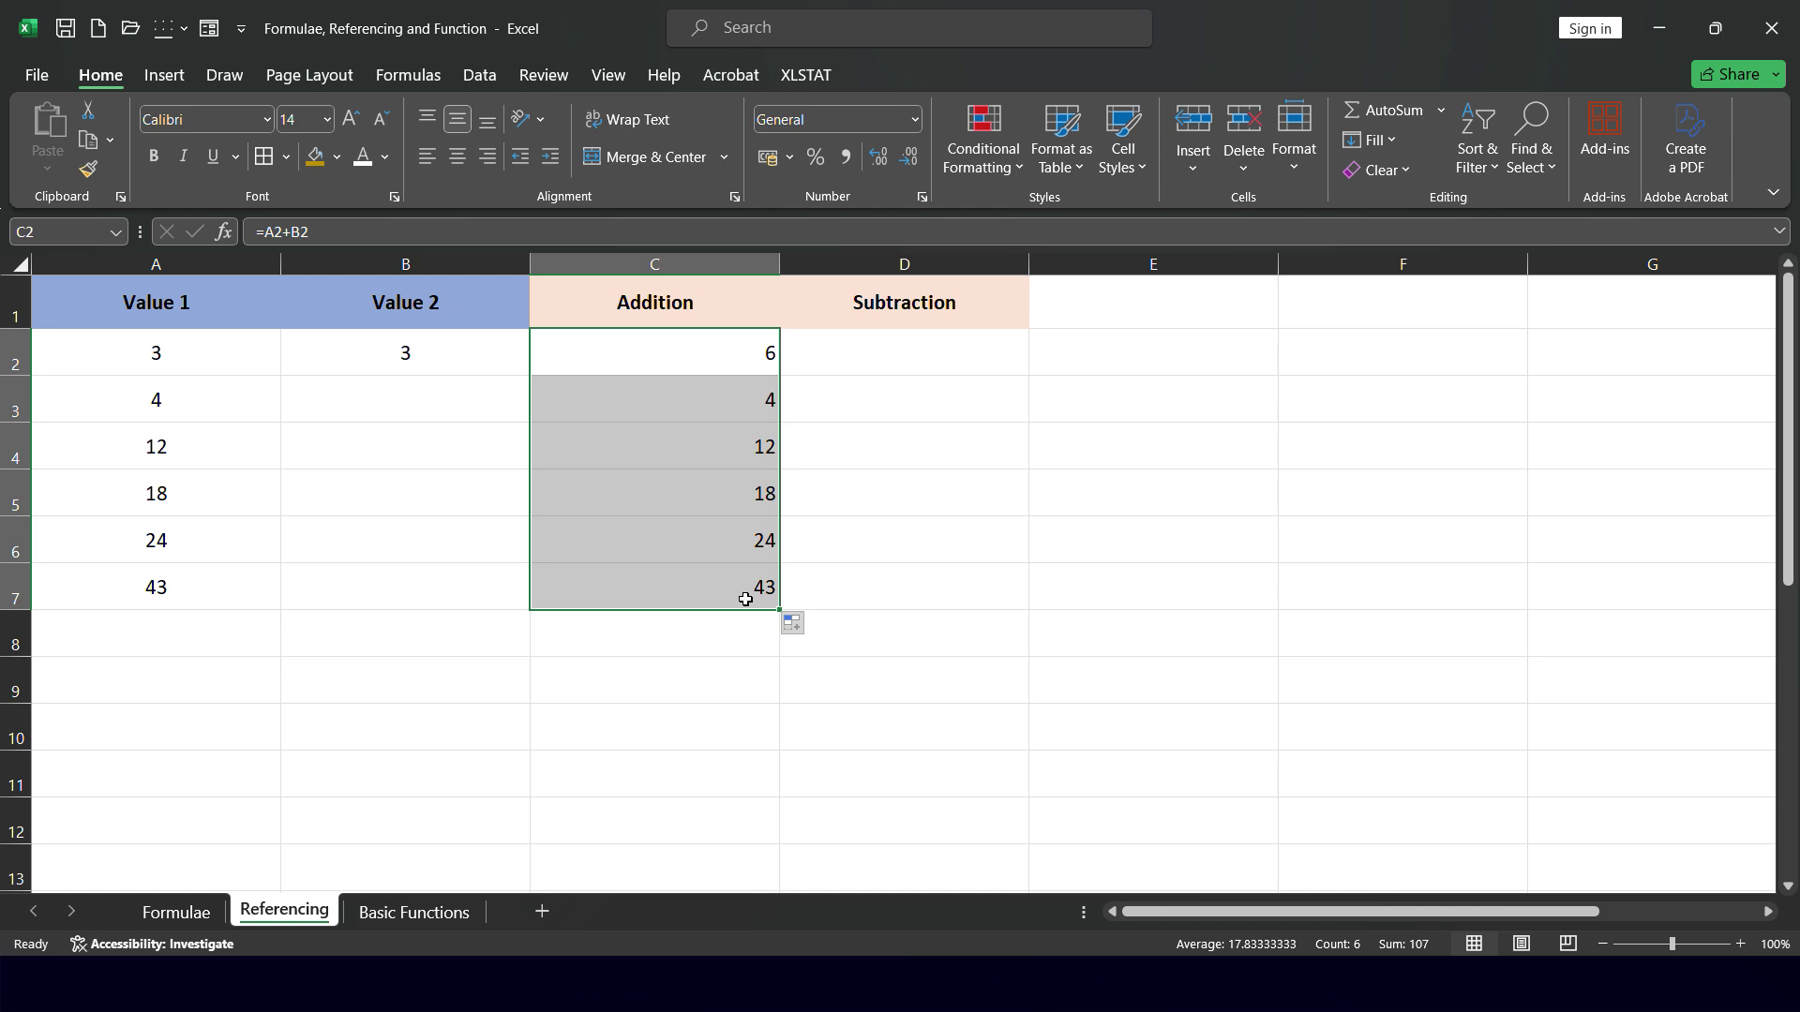
{"action": "left_click", "coordinate": [199, 407]}
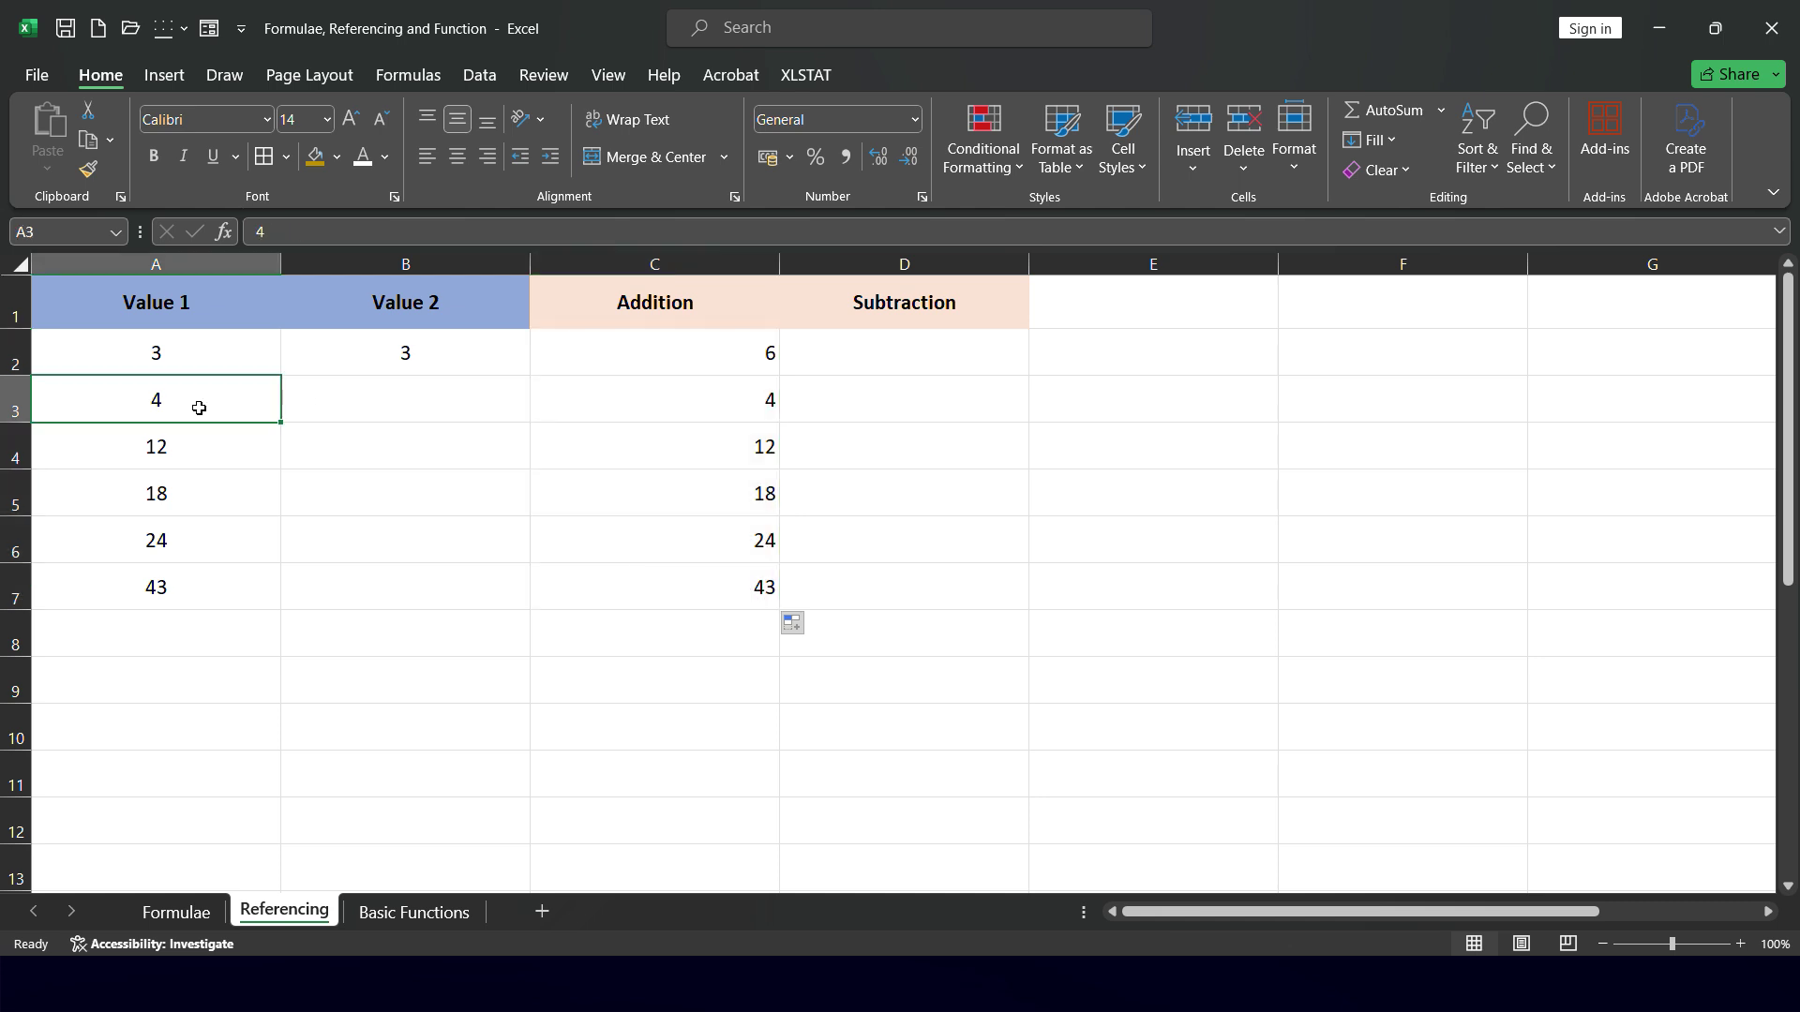
{"action": "left_click", "coordinate": [416, 346]}
{"action": "left_click", "coordinate": [707, 399]}
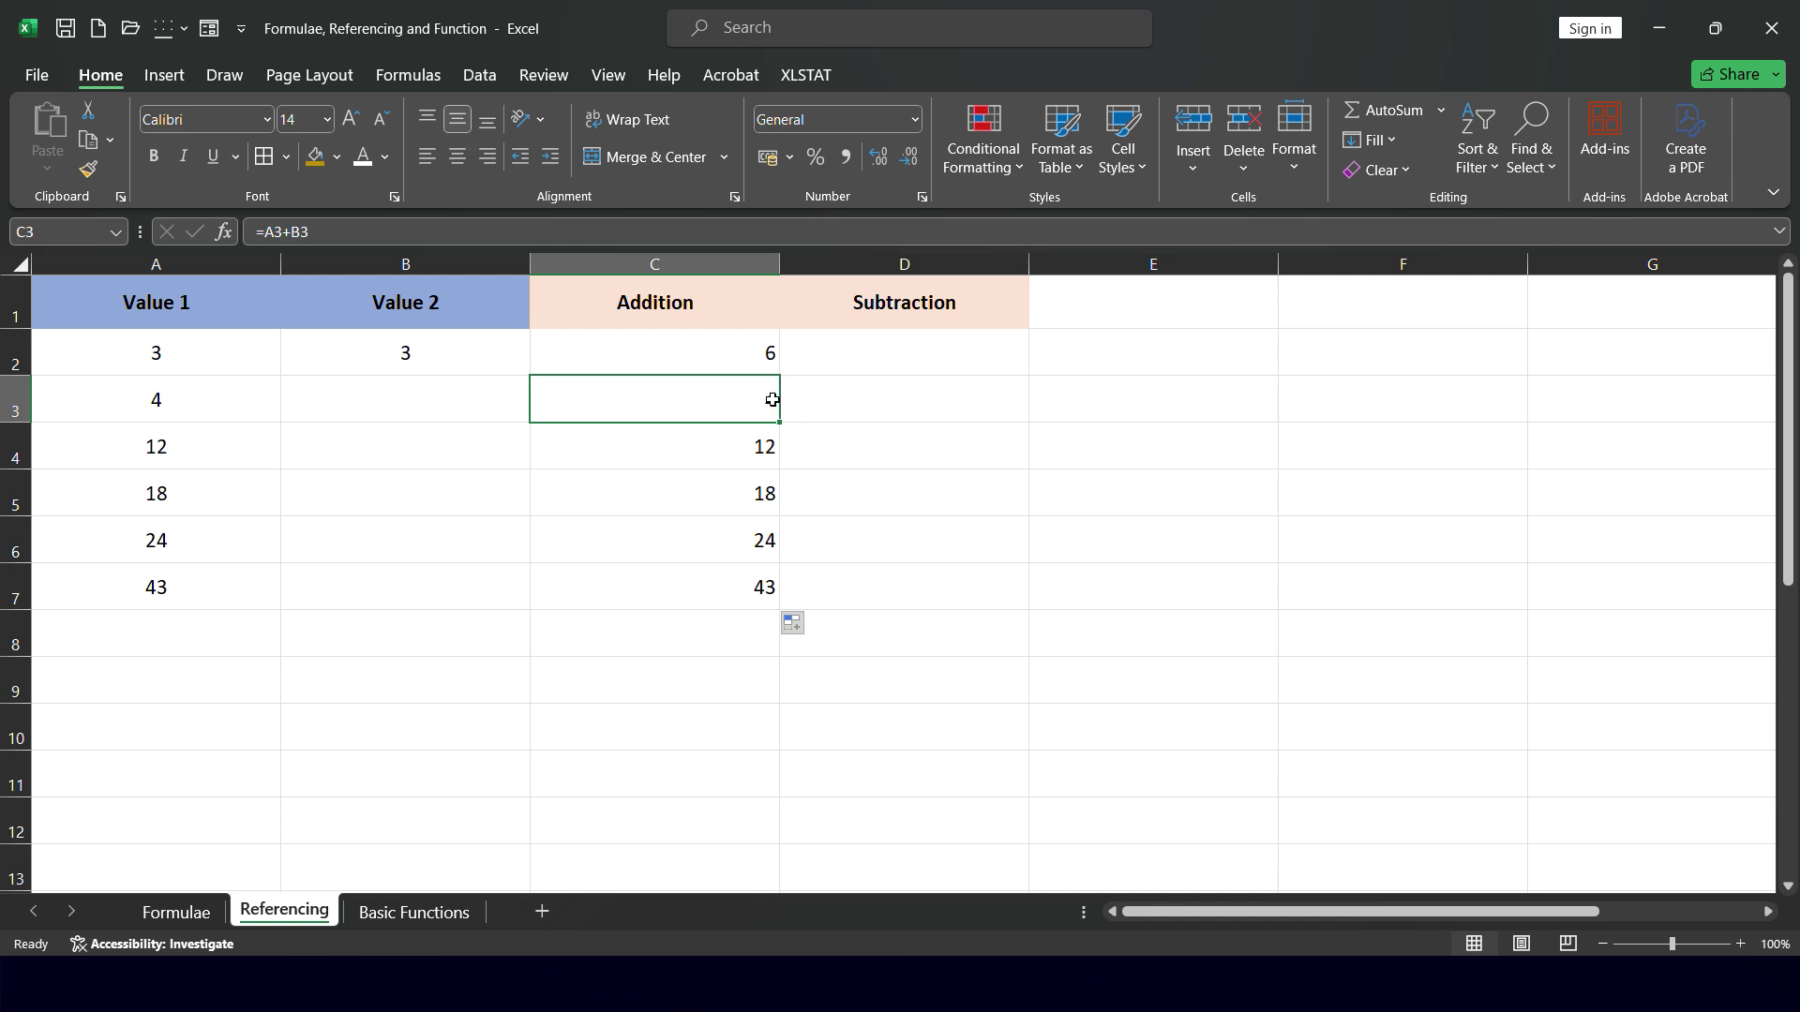
{"action": "double_click", "coordinate": [580, 398]}
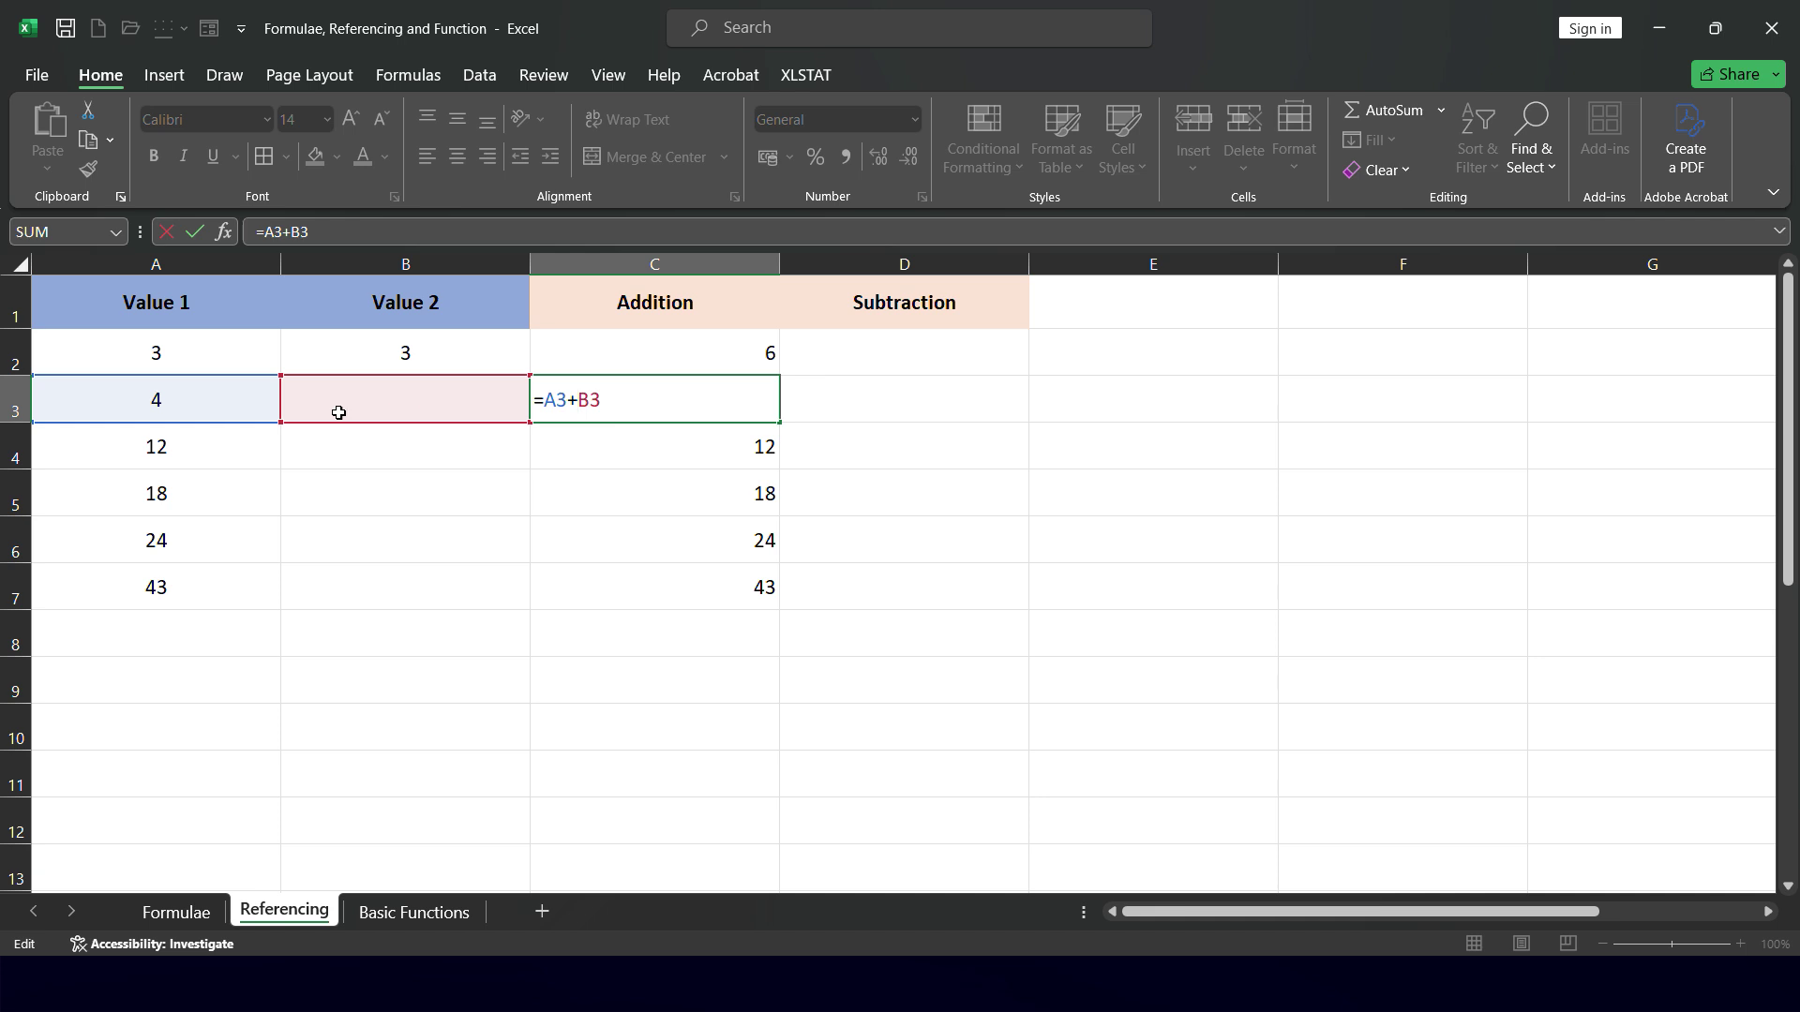
Review C3's result against A3, A4 and B2, then revisit the original formula in C2
{"action": "key", "text": "Return"}
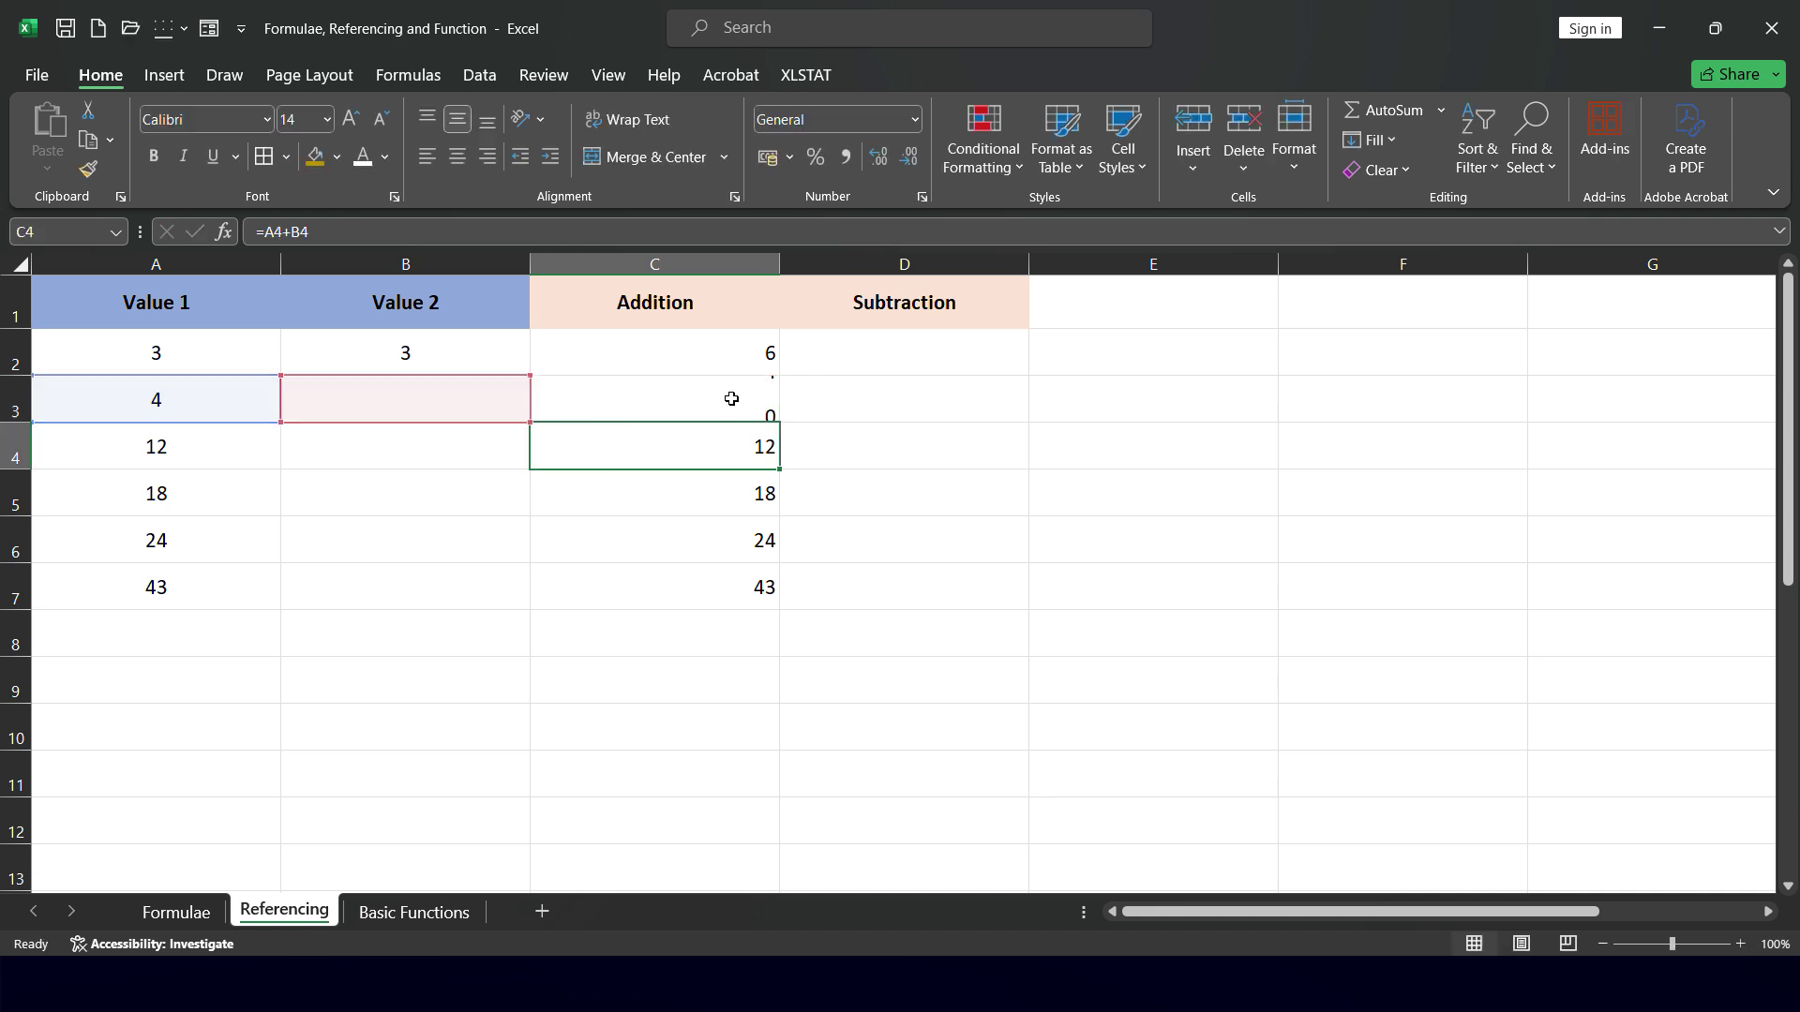
{"action": "left_click", "coordinate": [731, 398]}
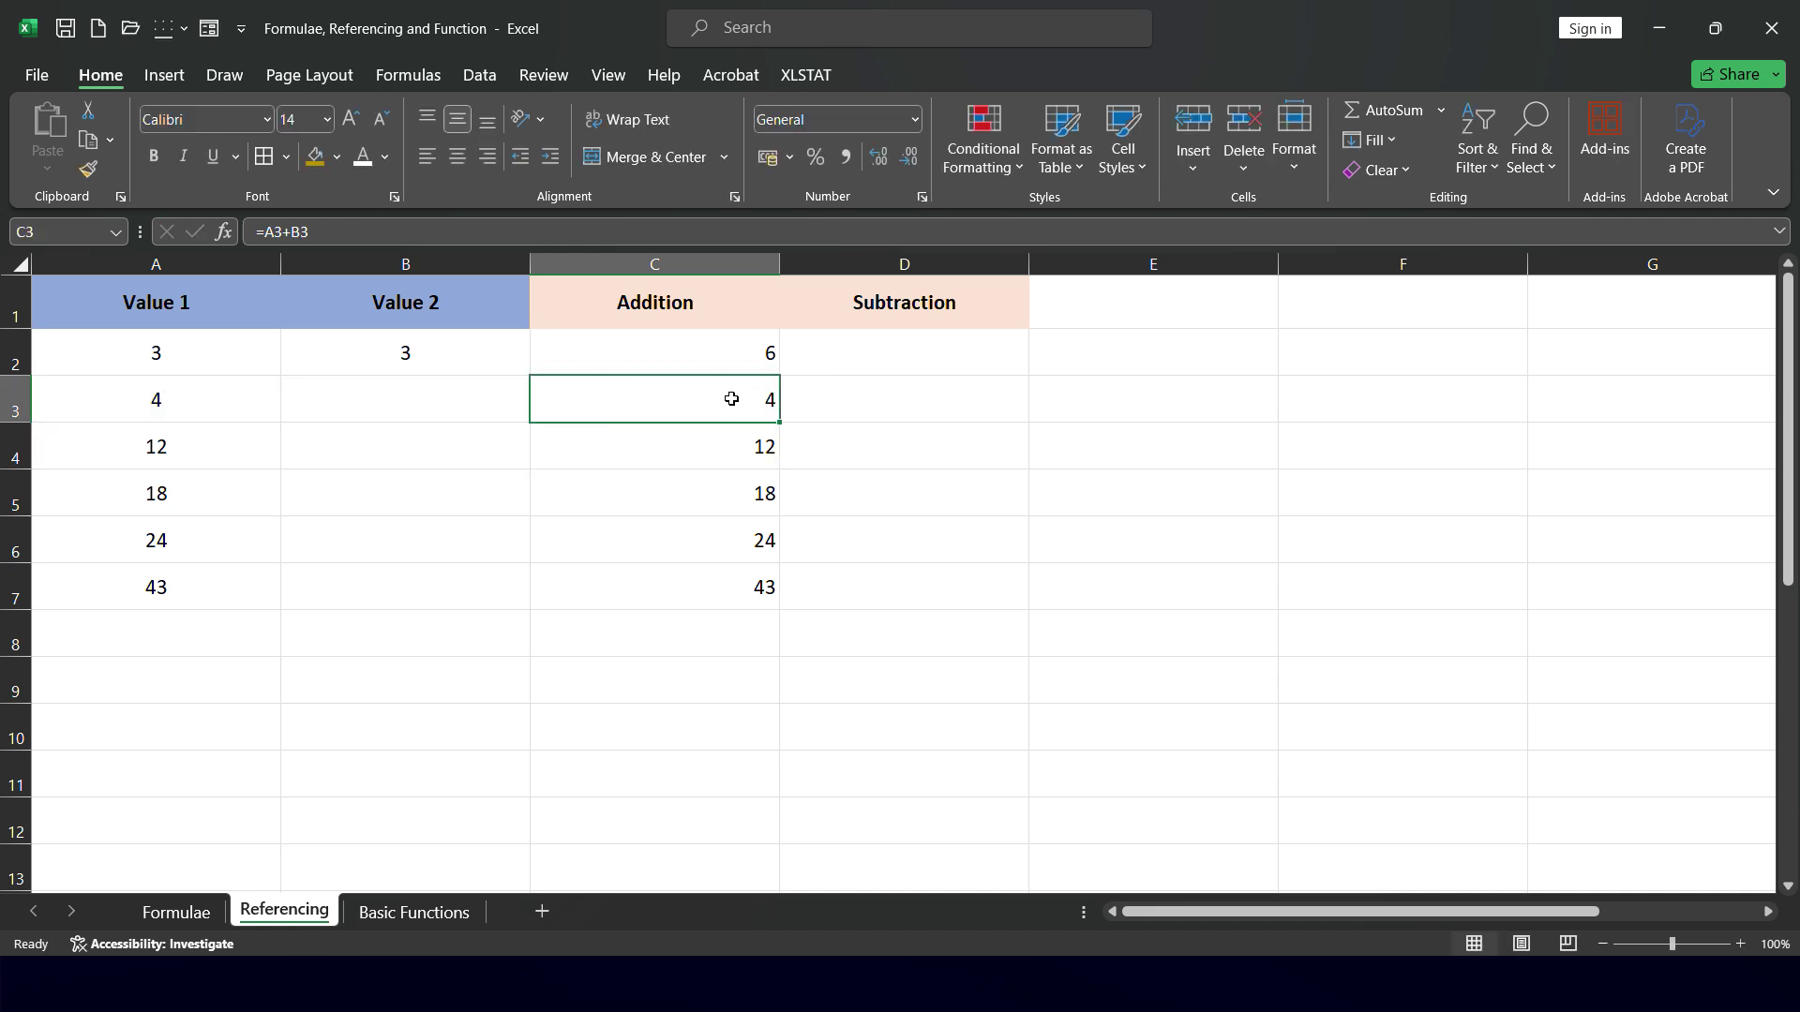
{"action": "left_click", "coordinate": [163, 409]}
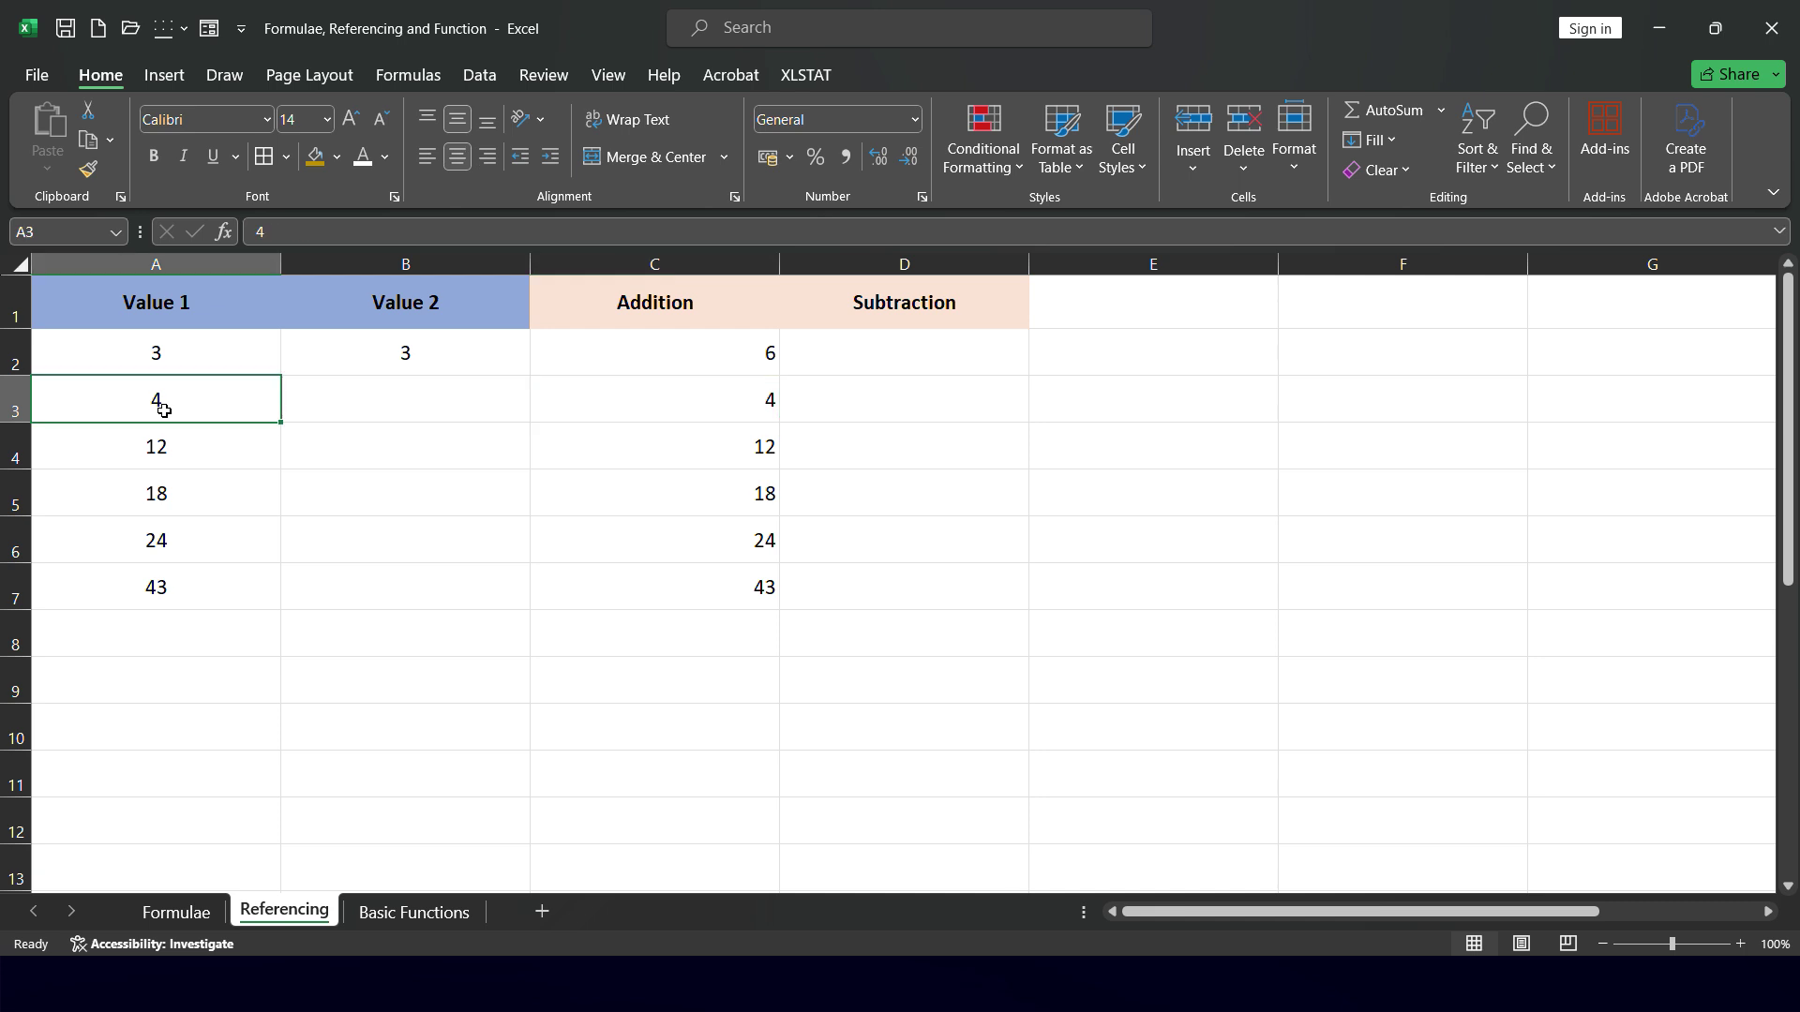
{"action": "left_click", "coordinate": [406, 353]}
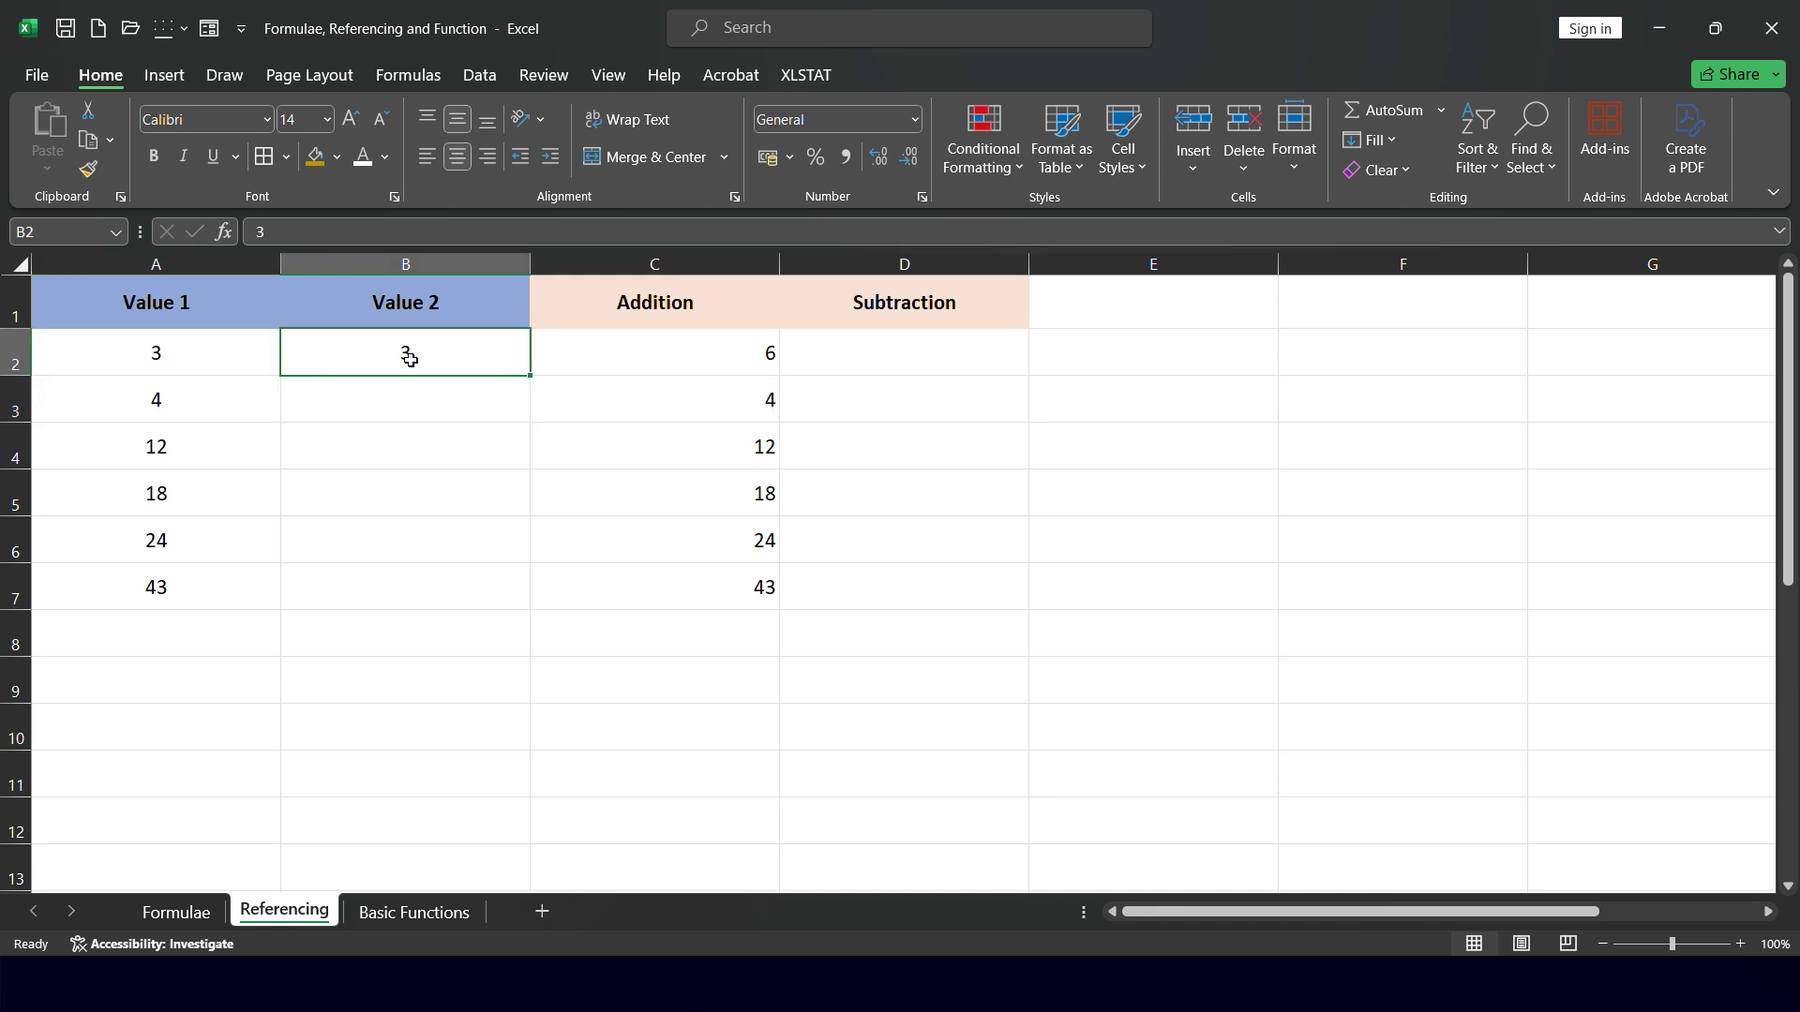
{"action": "left_click", "coordinate": [213, 463]}
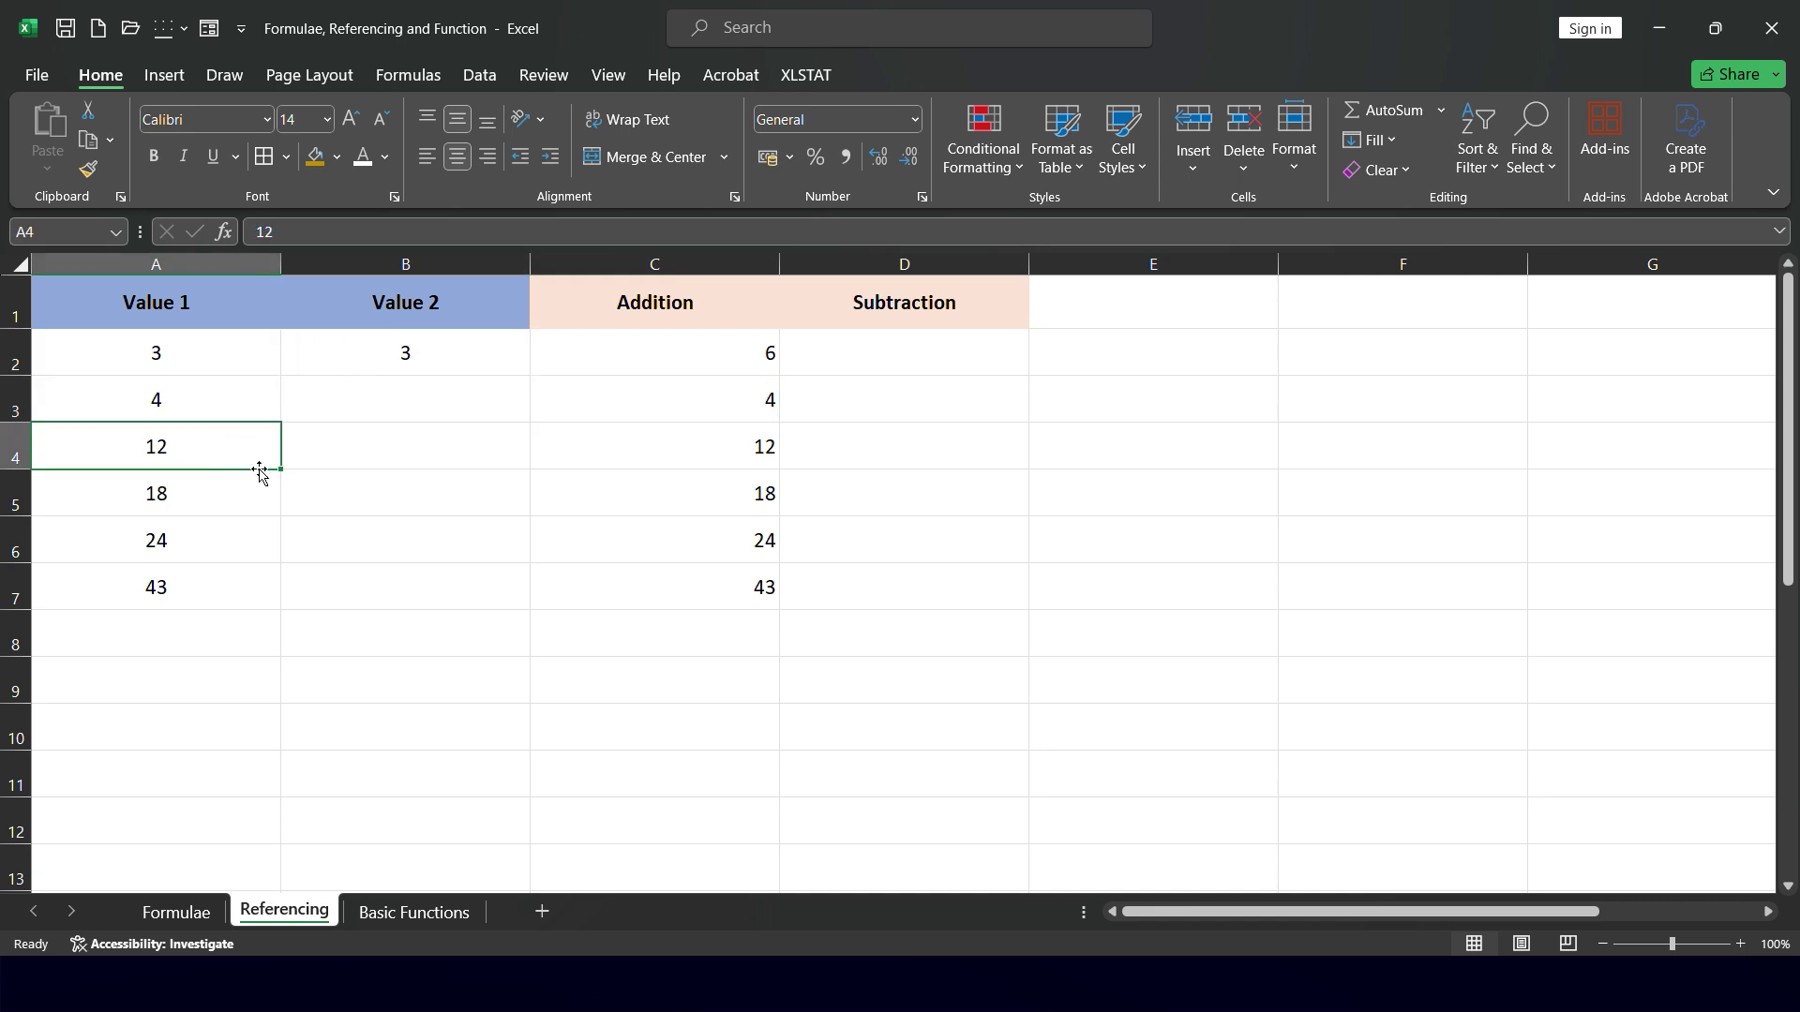
{"action": "left_click", "coordinate": [663, 351]}
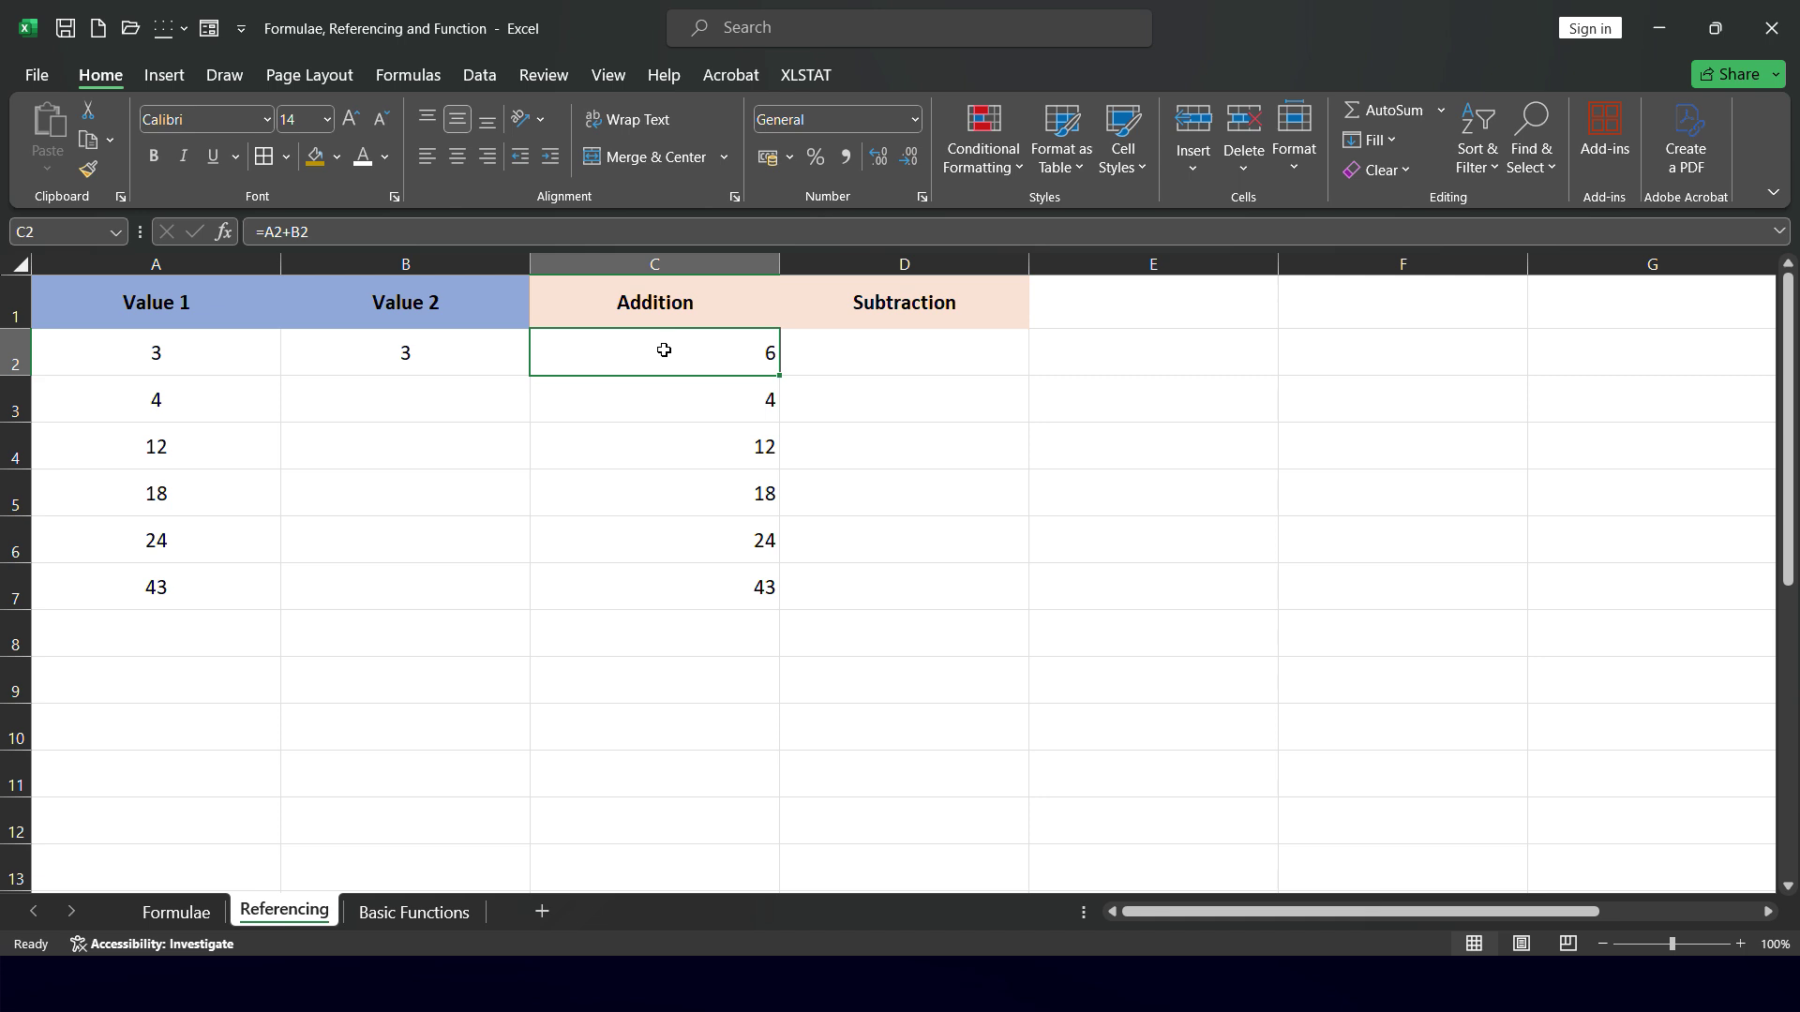
{"action": "left_click", "coordinate": [439, 353]}
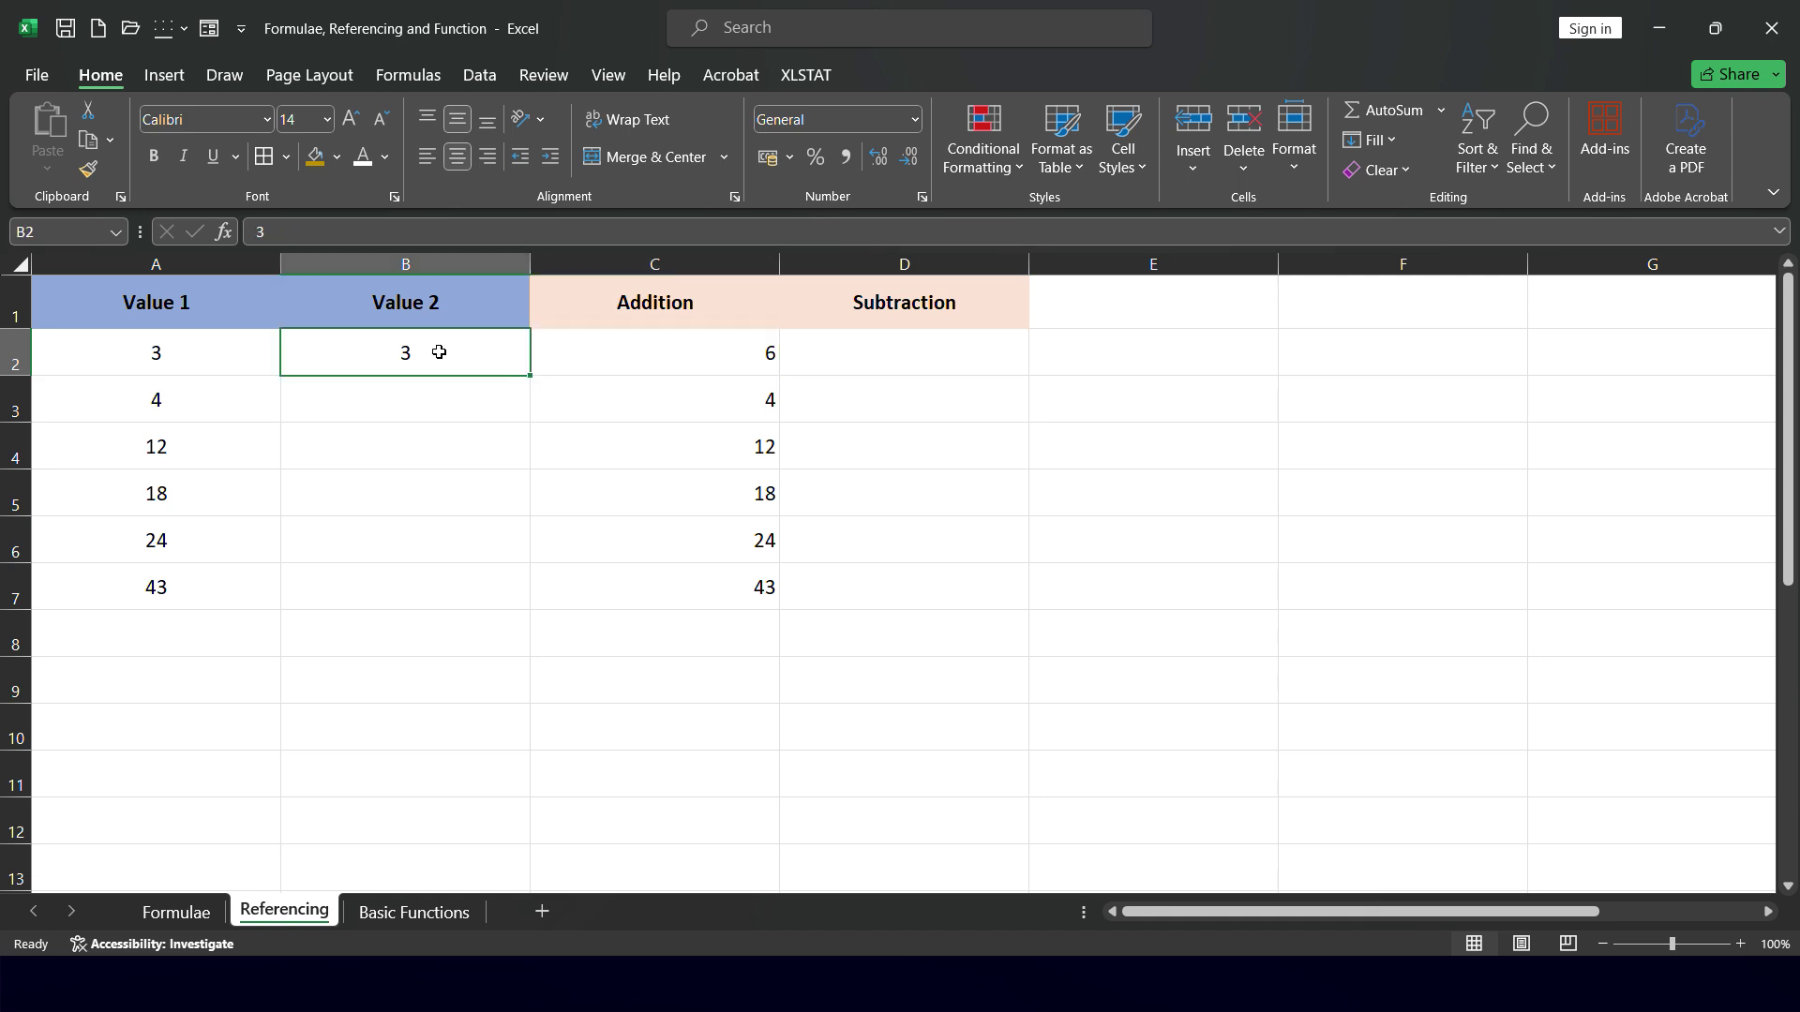
{"action": "left_click", "coordinate": [651, 352]}
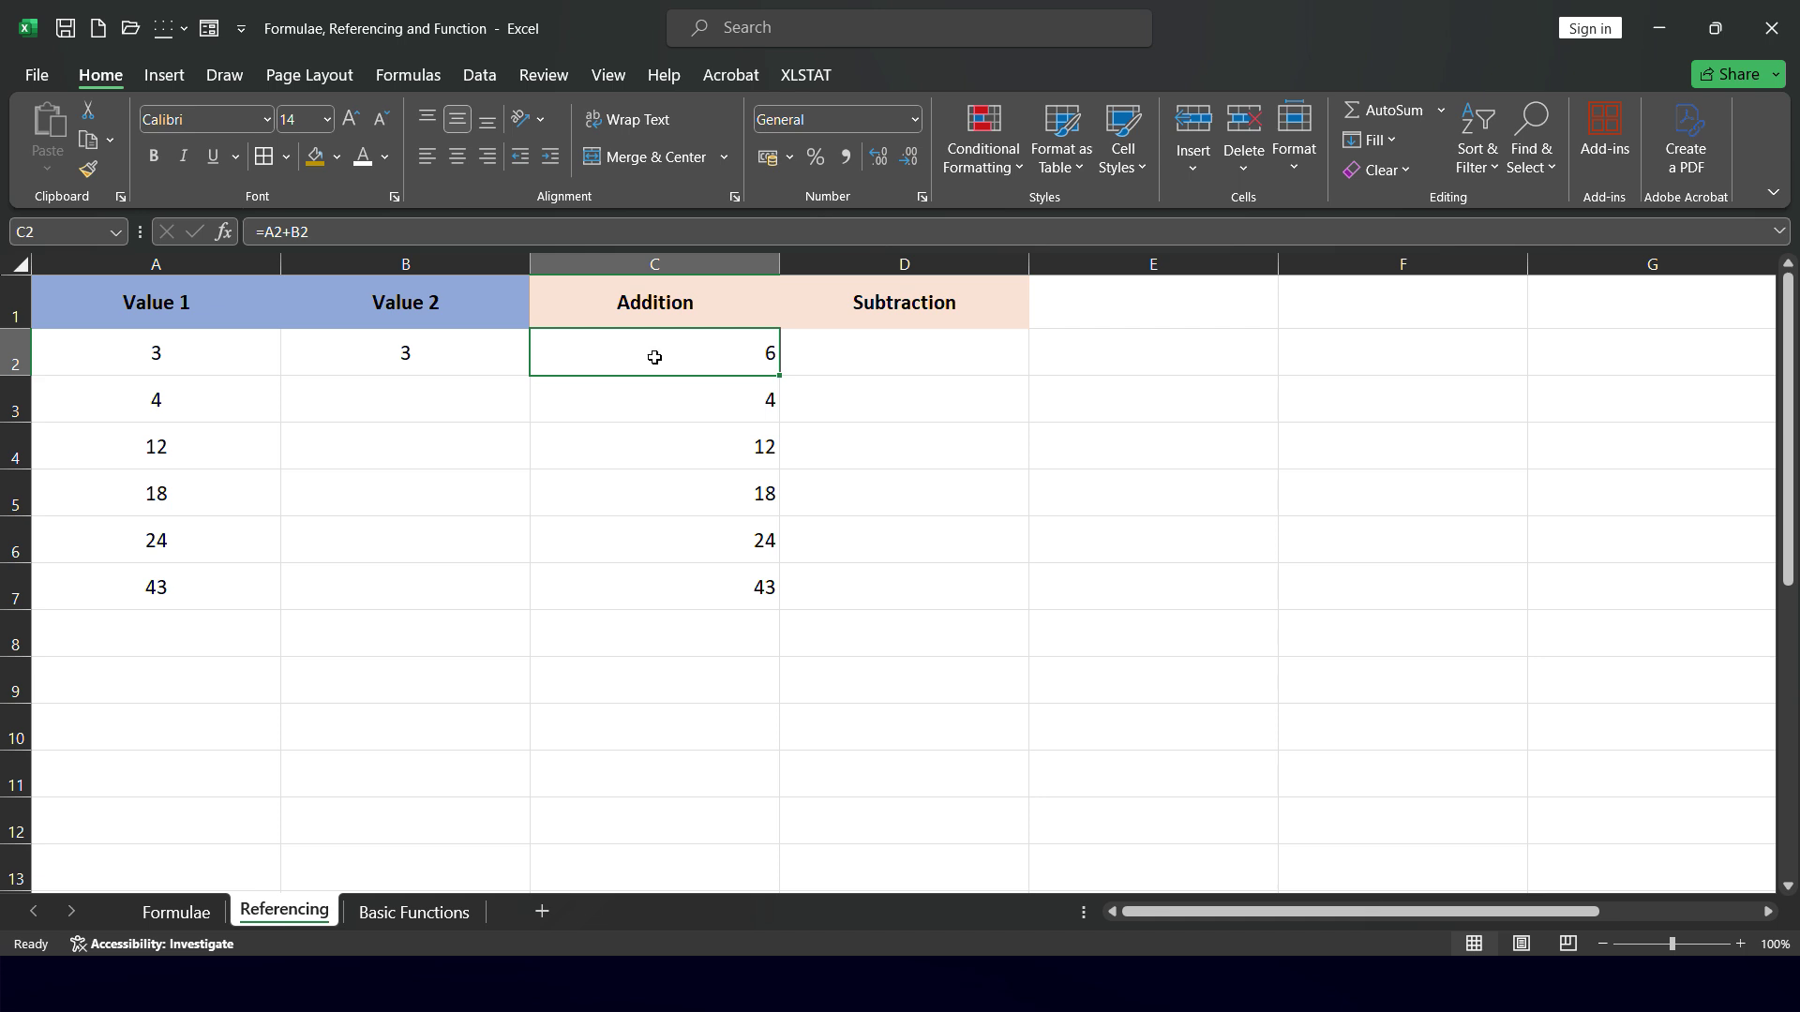
Edit C2's formula to =A2+$B$2 so the B2 reference stays fixed
{"action": "double_click", "coordinate": [654, 355]}
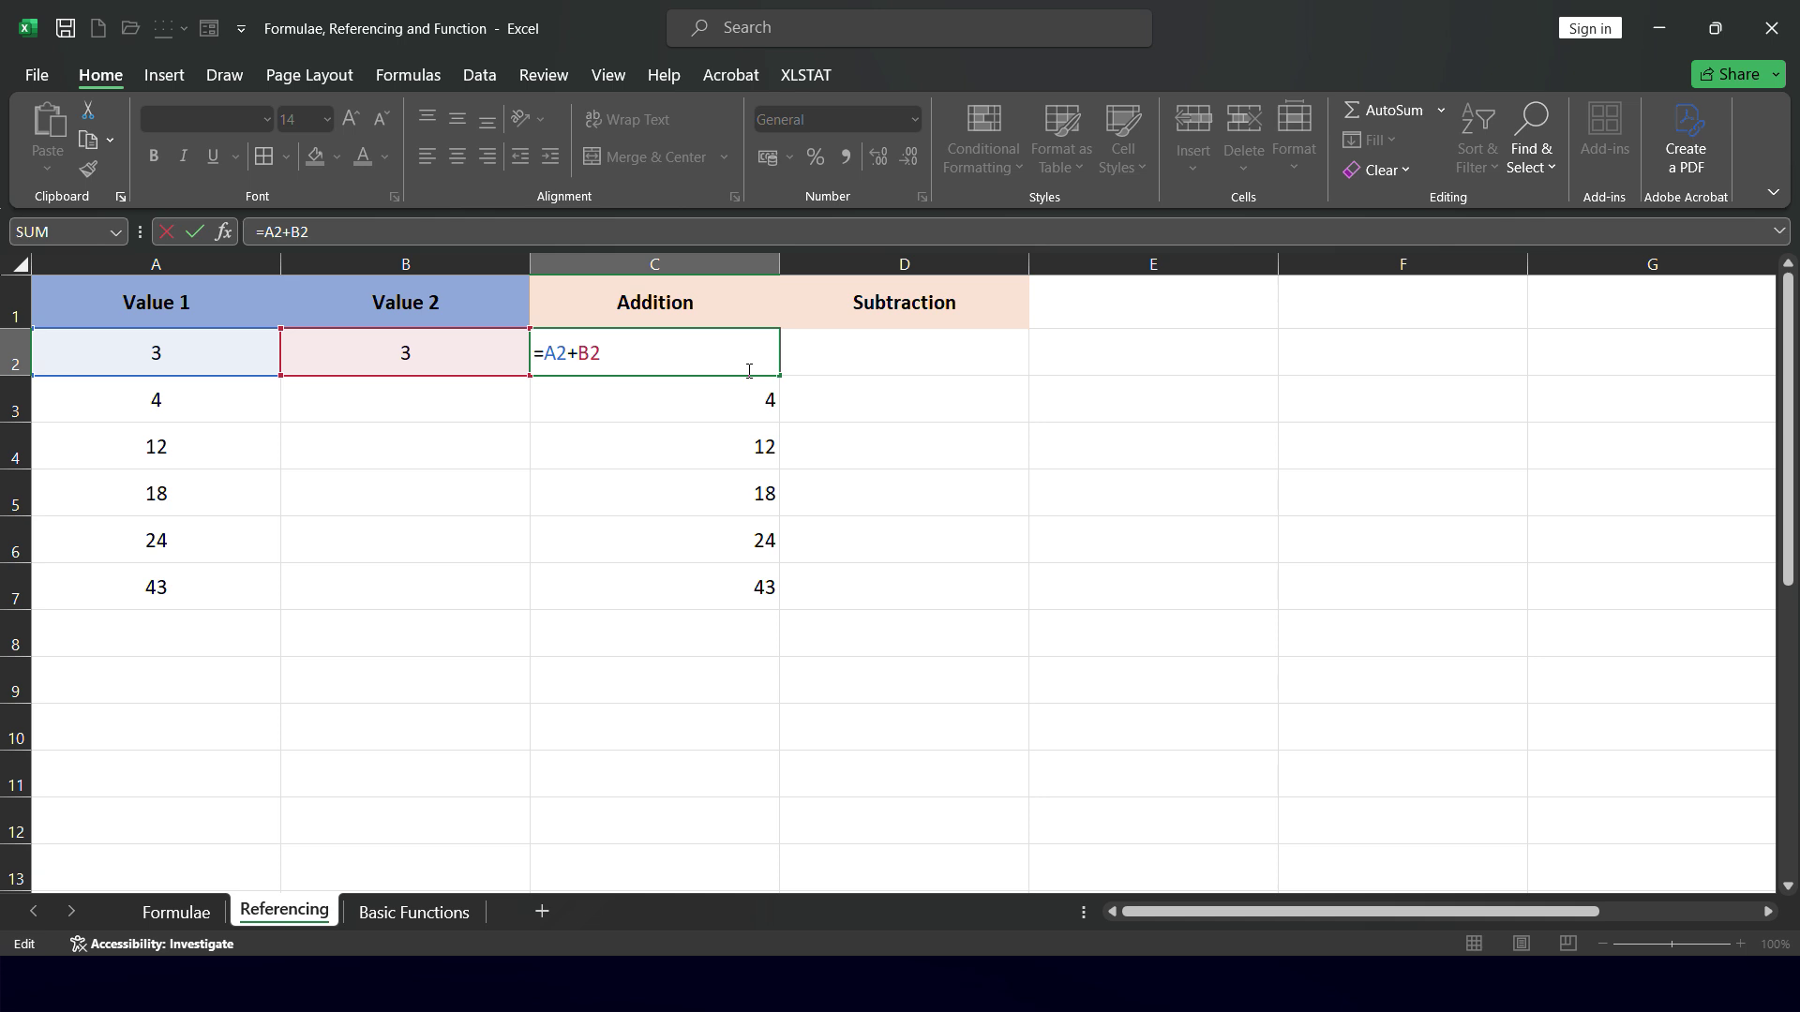
{"action": "type", "text": "$B$"}
{"action": "left_click_drag", "start_coordinate": [626, 353], "coordinate": [580, 354]}
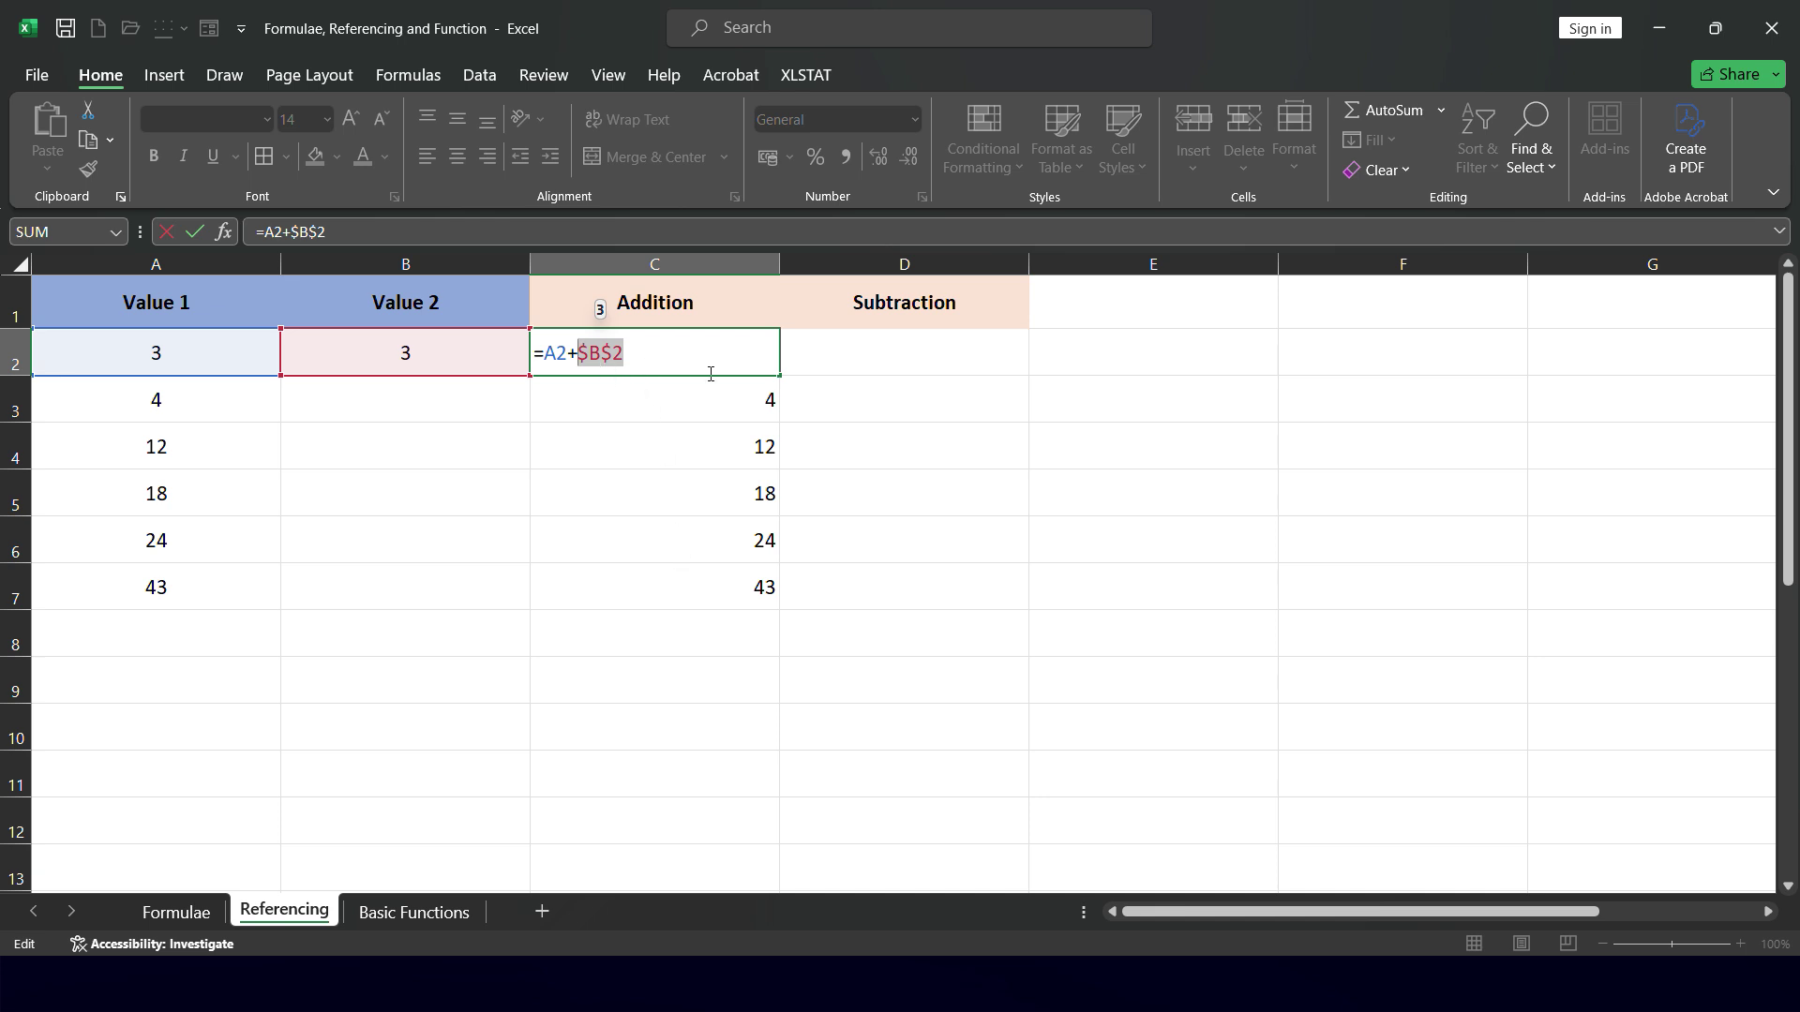
{"action": "key", "text": "Return"}
{"action": "left_click", "coordinate": [755, 354]}
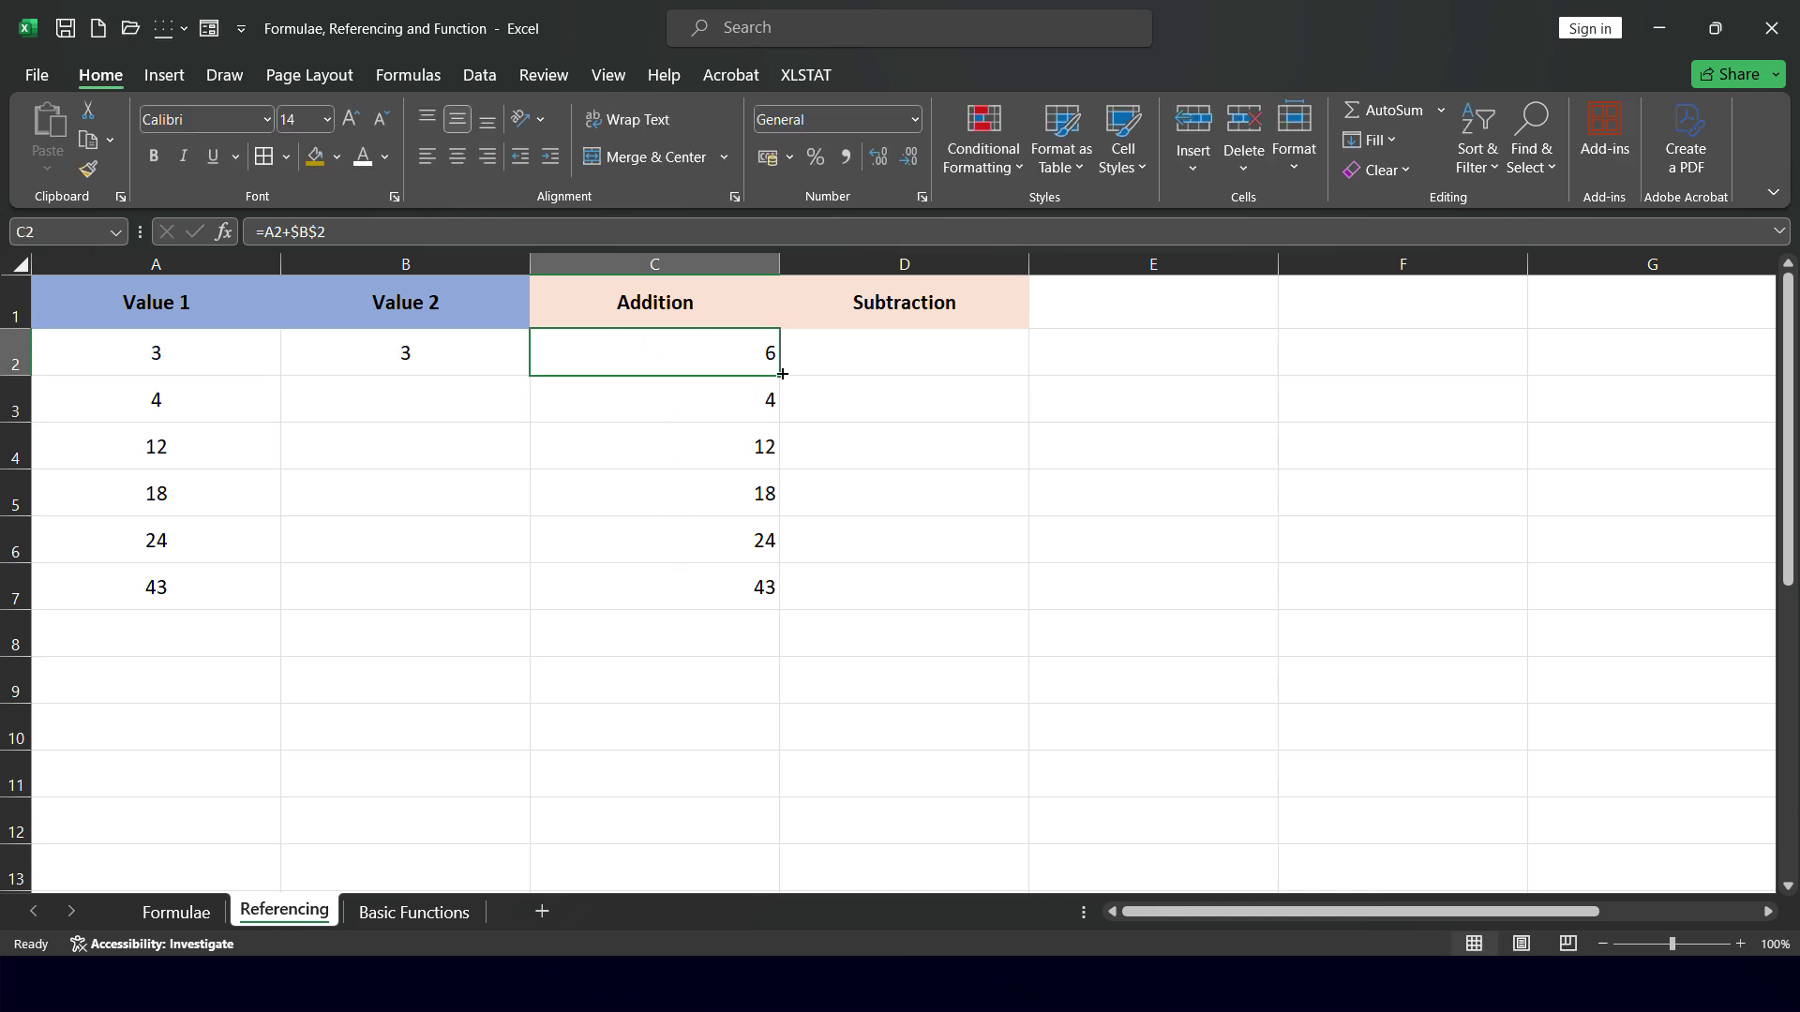
Fill the anchored Addition formula down to C7 and confirm C3–C7 all reference $B$2
{"action": "left_click_drag", "start_coordinate": [782, 374], "coordinate": [760, 607]}
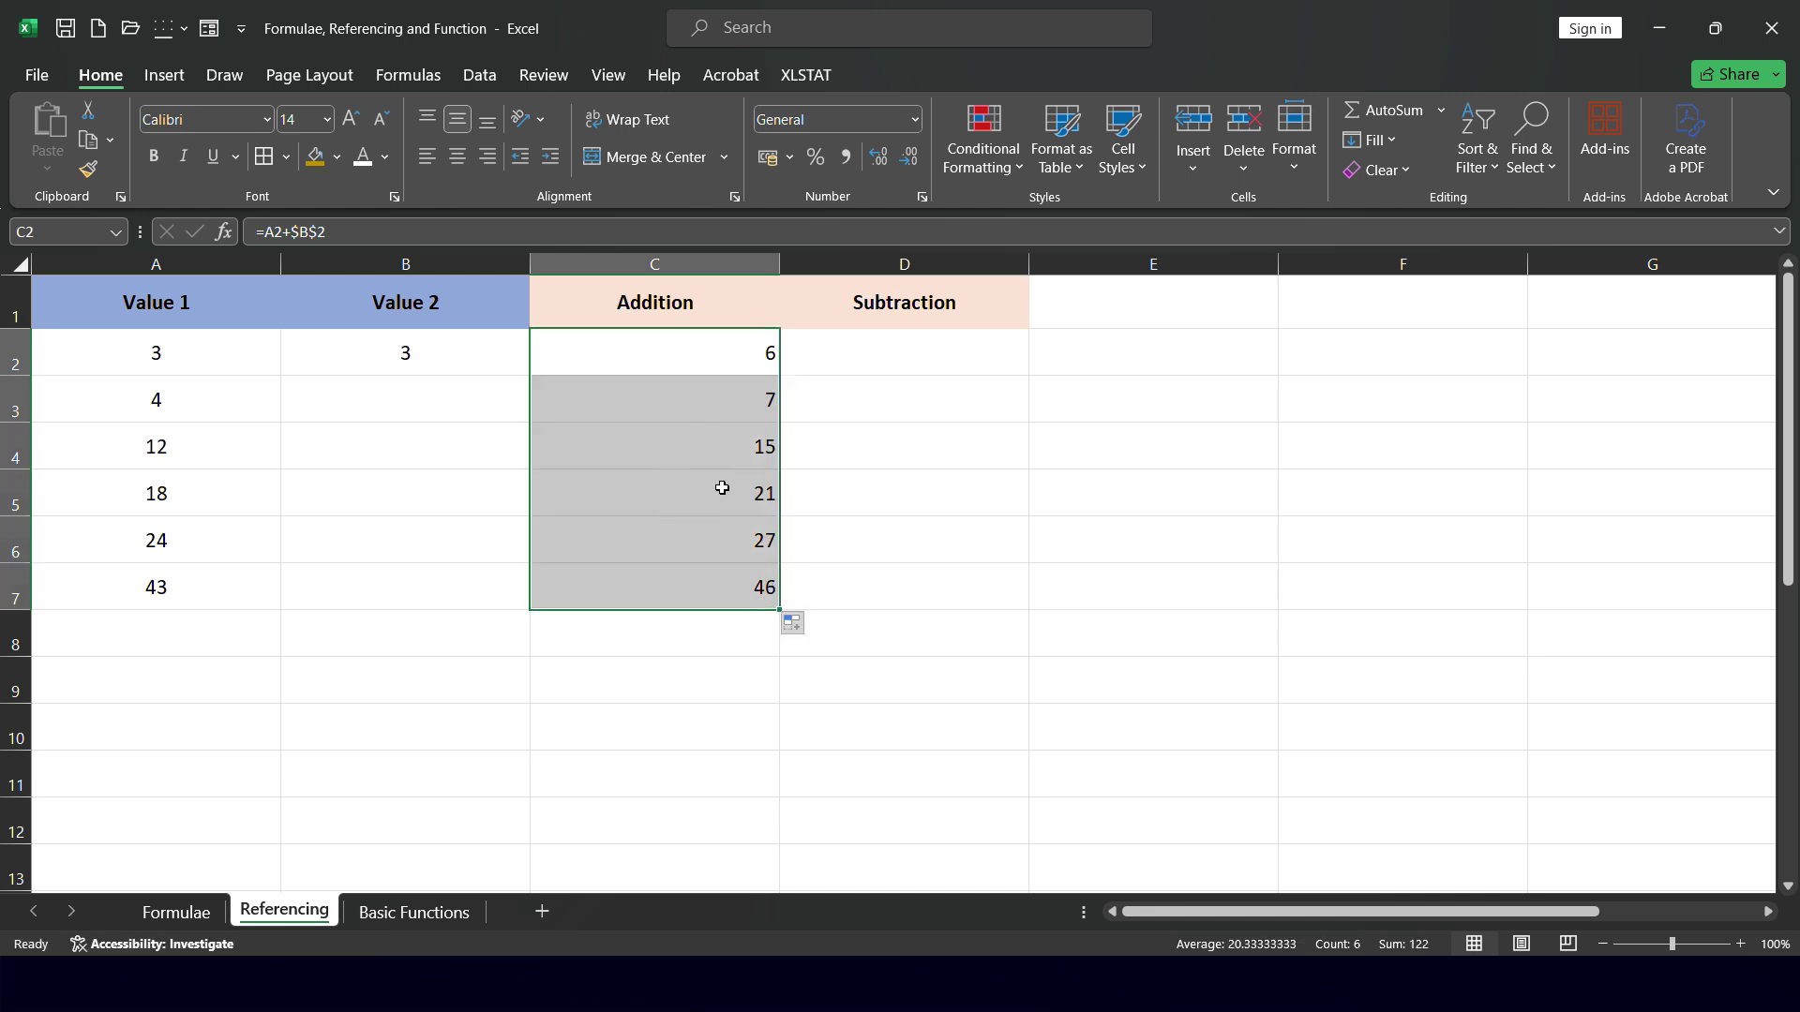
{"action": "left_click", "coordinate": [722, 487]}
{"action": "left_click", "coordinate": [352, 231]}
{"action": "left_click_drag", "start_coordinate": [326, 231], "coordinate": [293, 233]}
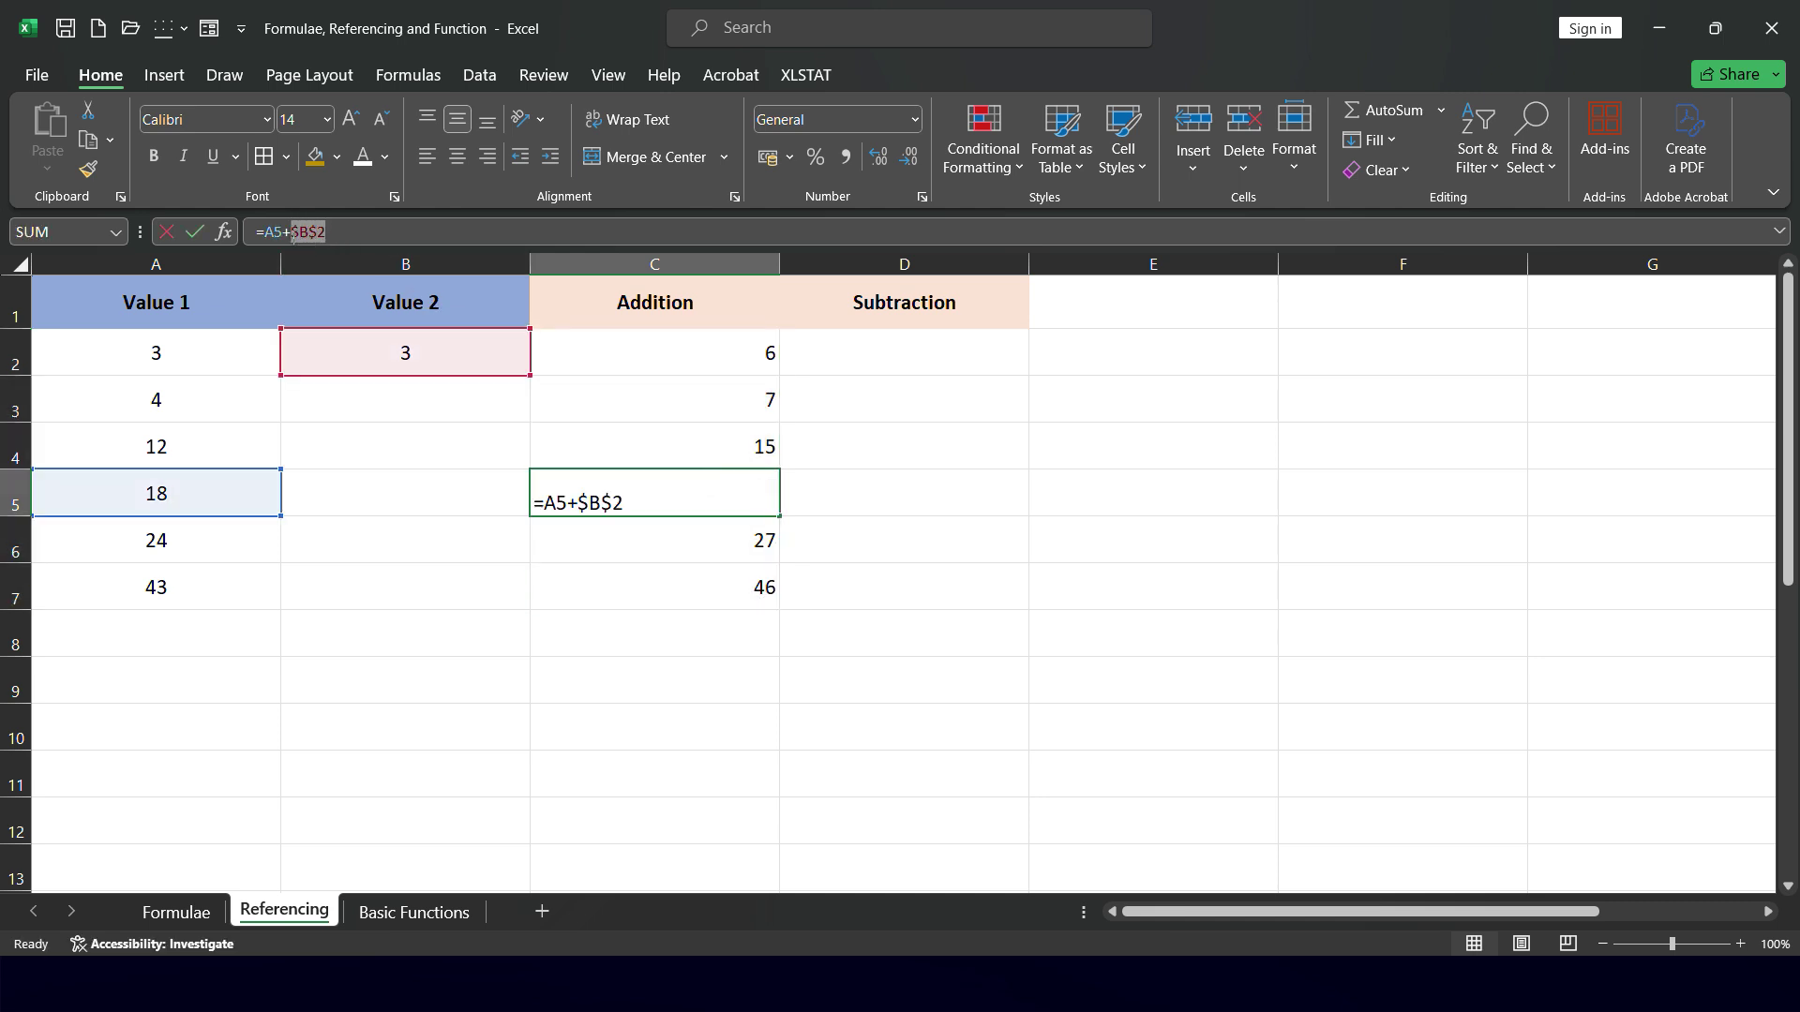
{"action": "left_click", "coordinate": [622, 492]}
{"action": "left_click", "coordinate": [729, 442]}
{"action": "double_click", "coordinate": [730, 442]}
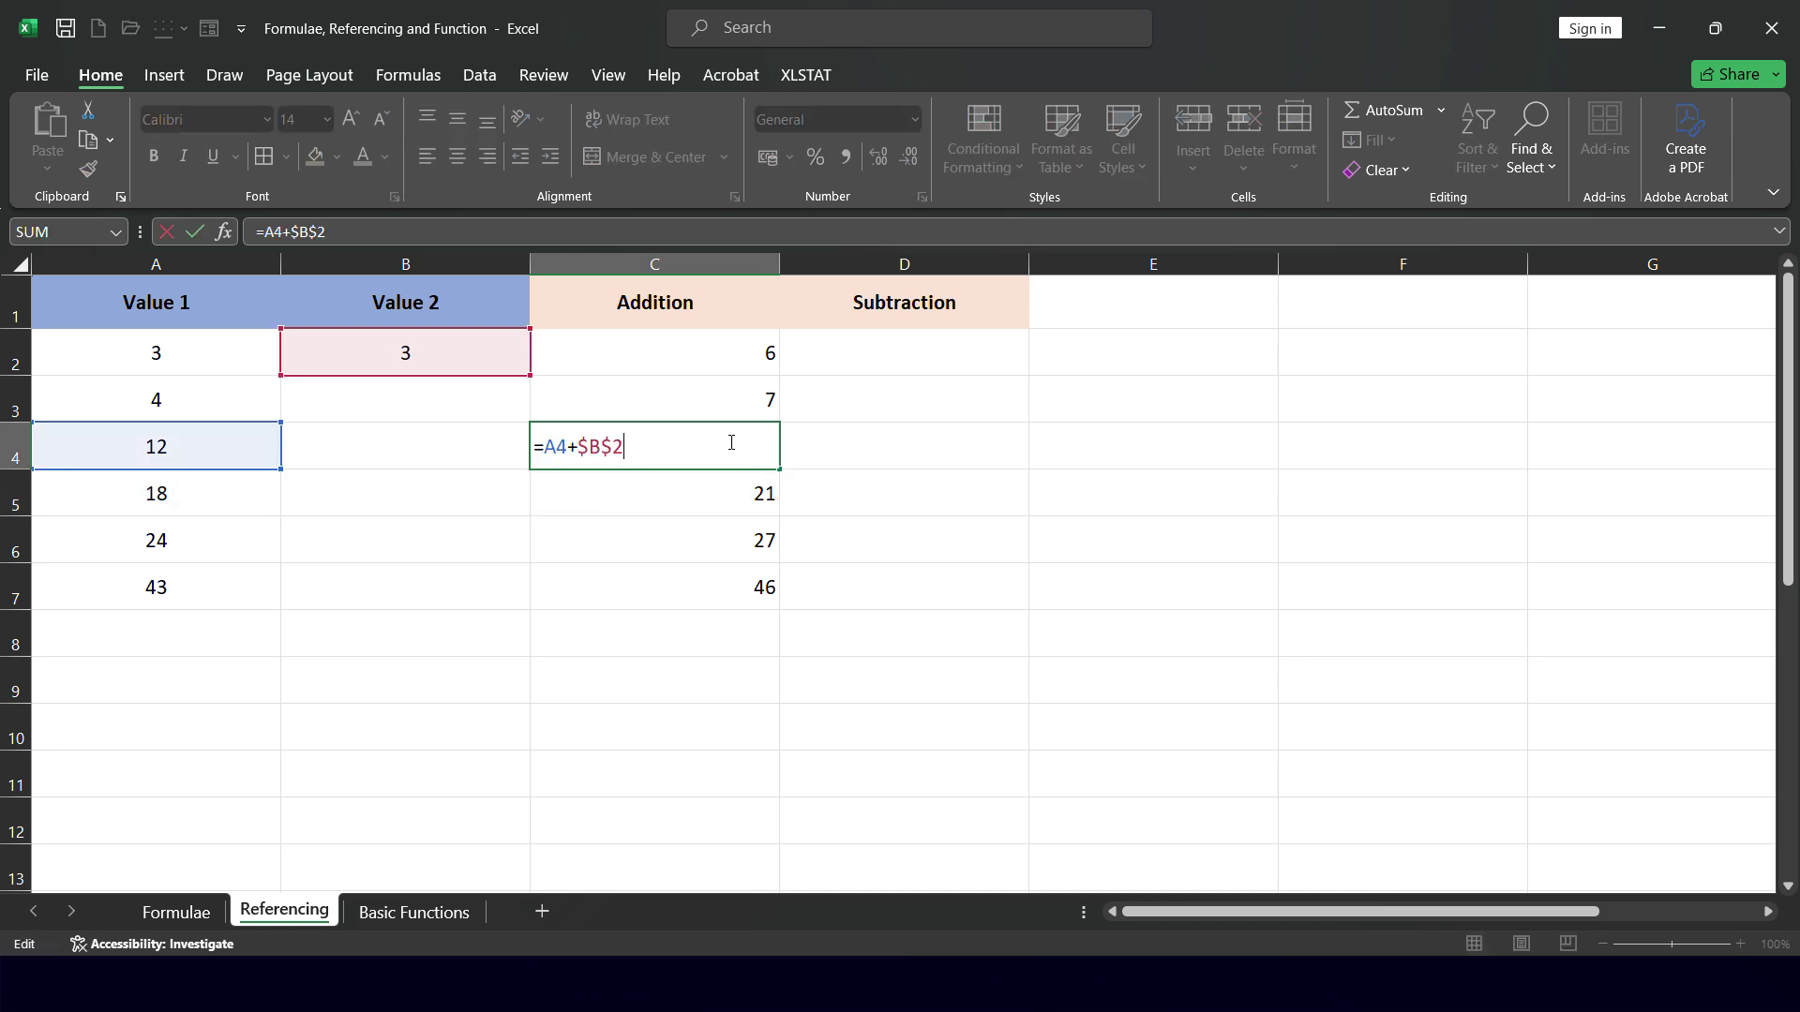
{"action": "left_click", "coordinate": [761, 400]}
{"action": "double_click", "coordinate": [760, 399]}
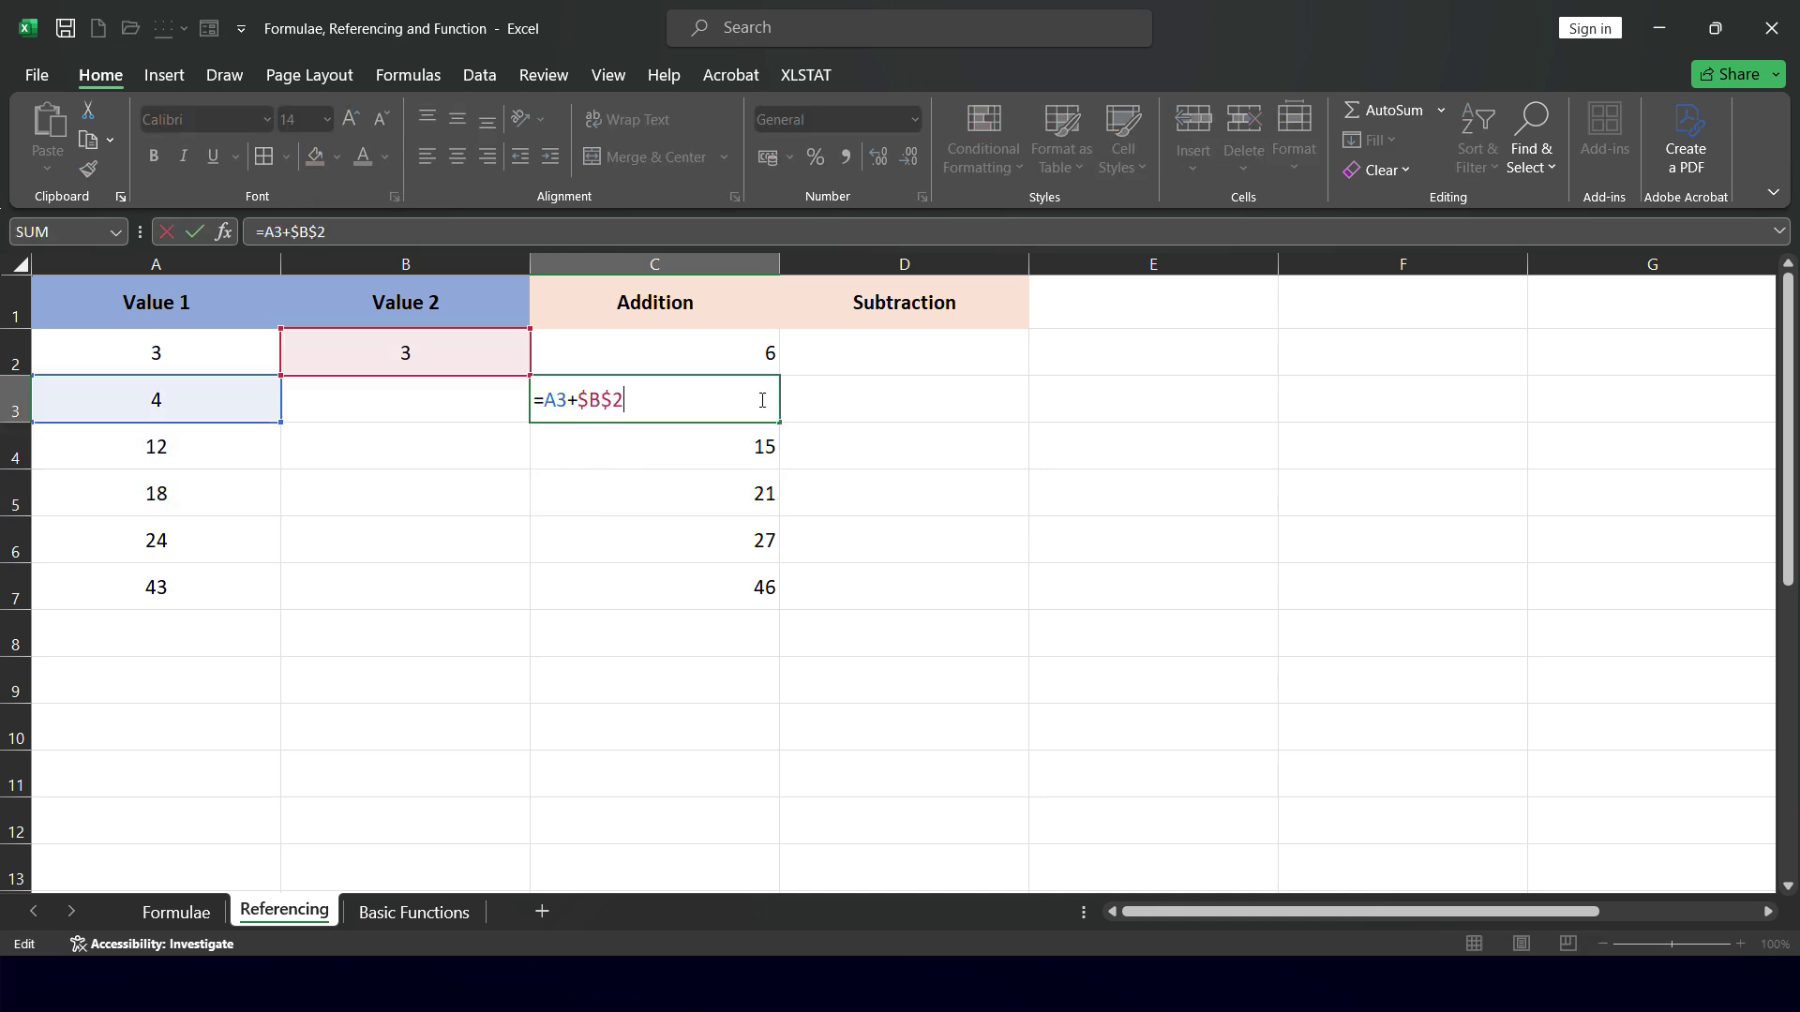
{"action": "double_click", "coordinate": [763, 538]}
{"action": "double_click", "coordinate": [733, 574]}
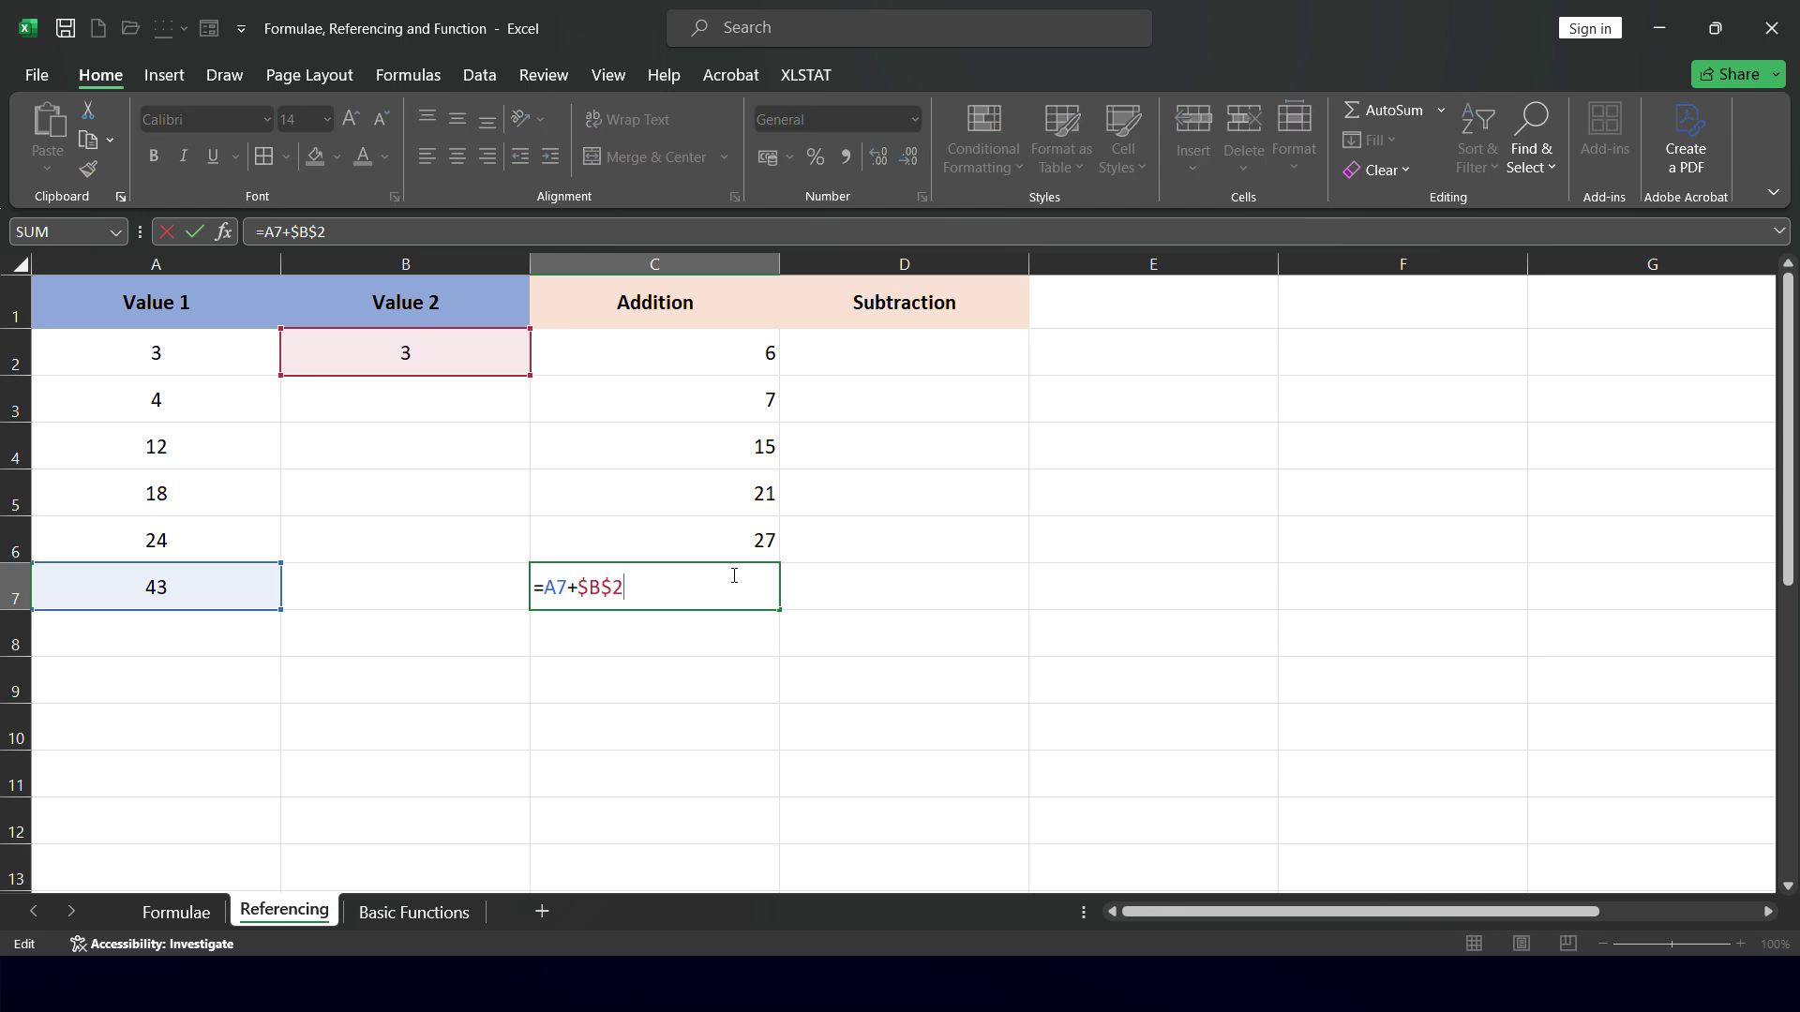
{"action": "key", "text": "Return"}
Walk through rows 3–7, pairing each Value 1 number with the fixed B2 value
{"action": "left_click", "coordinate": [762, 394]}
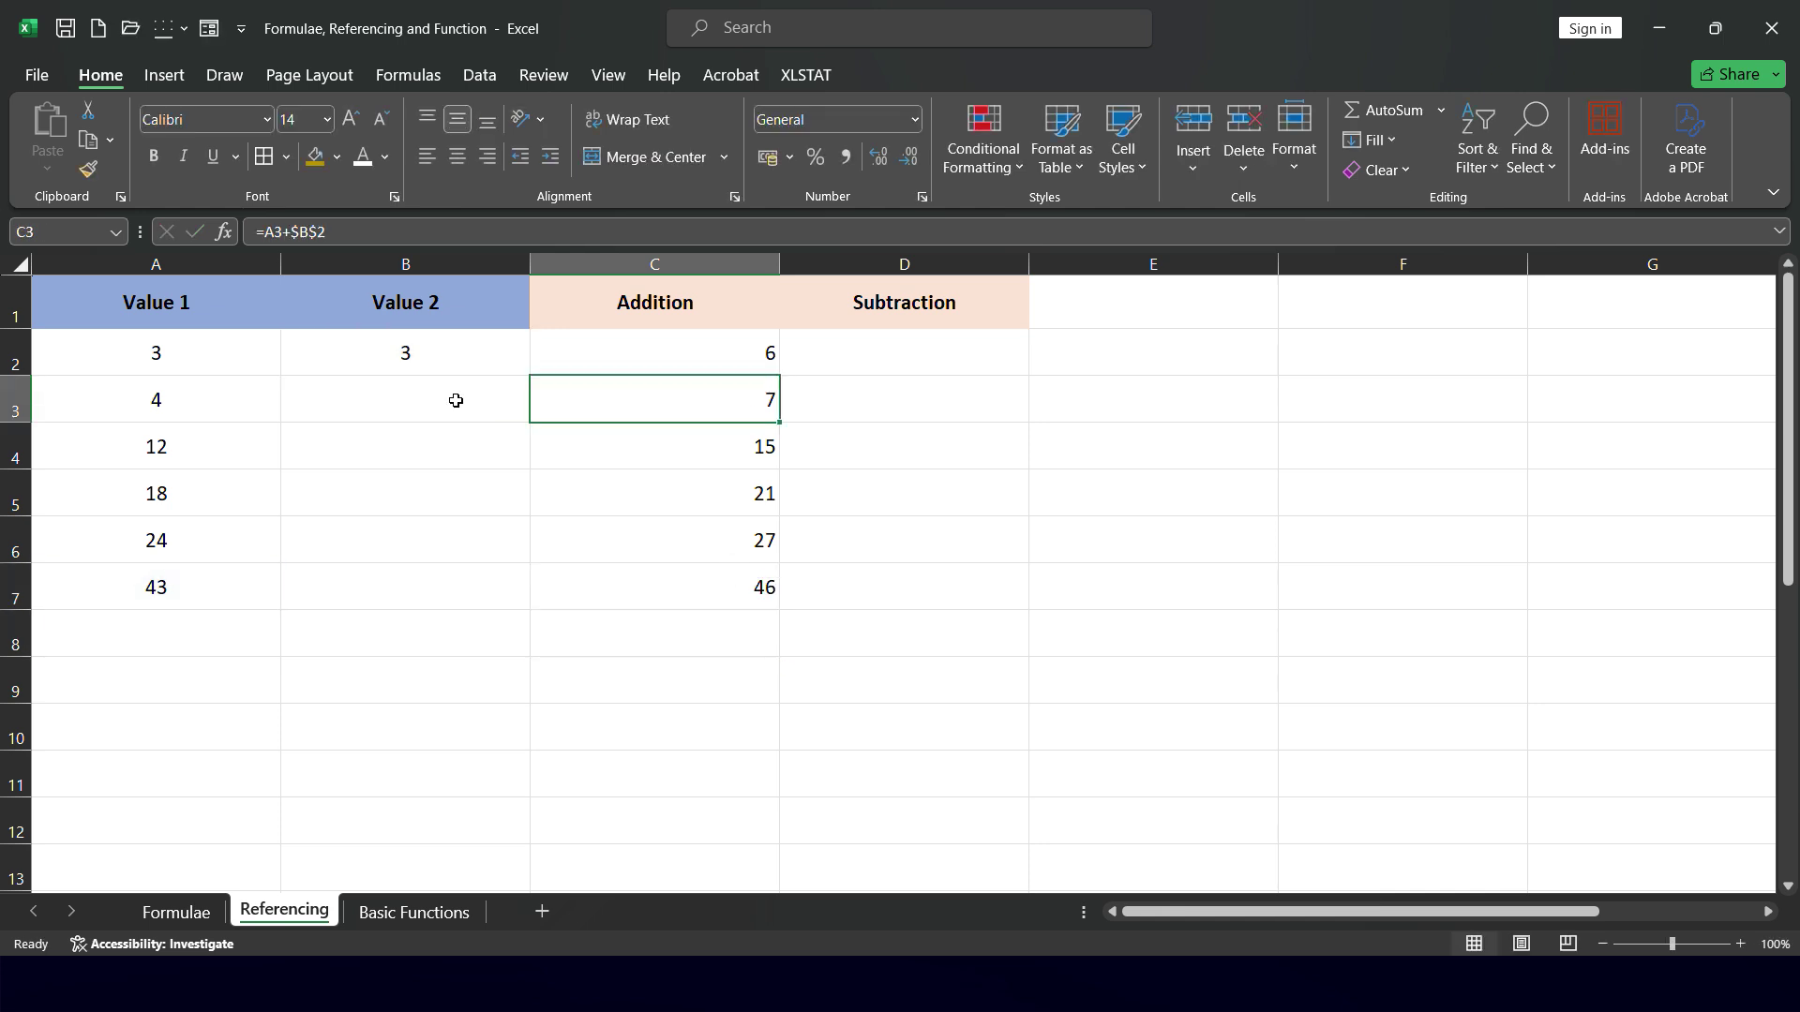
{"action": "left_click", "coordinate": [209, 394]}
{"action": "left_click", "coordinate": [375, 348]}
{"action": "left_click", "coordinate": [729, 391]}
{"action": "left_click", "coordinate": [167, 446]}
{"action": "left_click", "coordinate": [391, 372]}
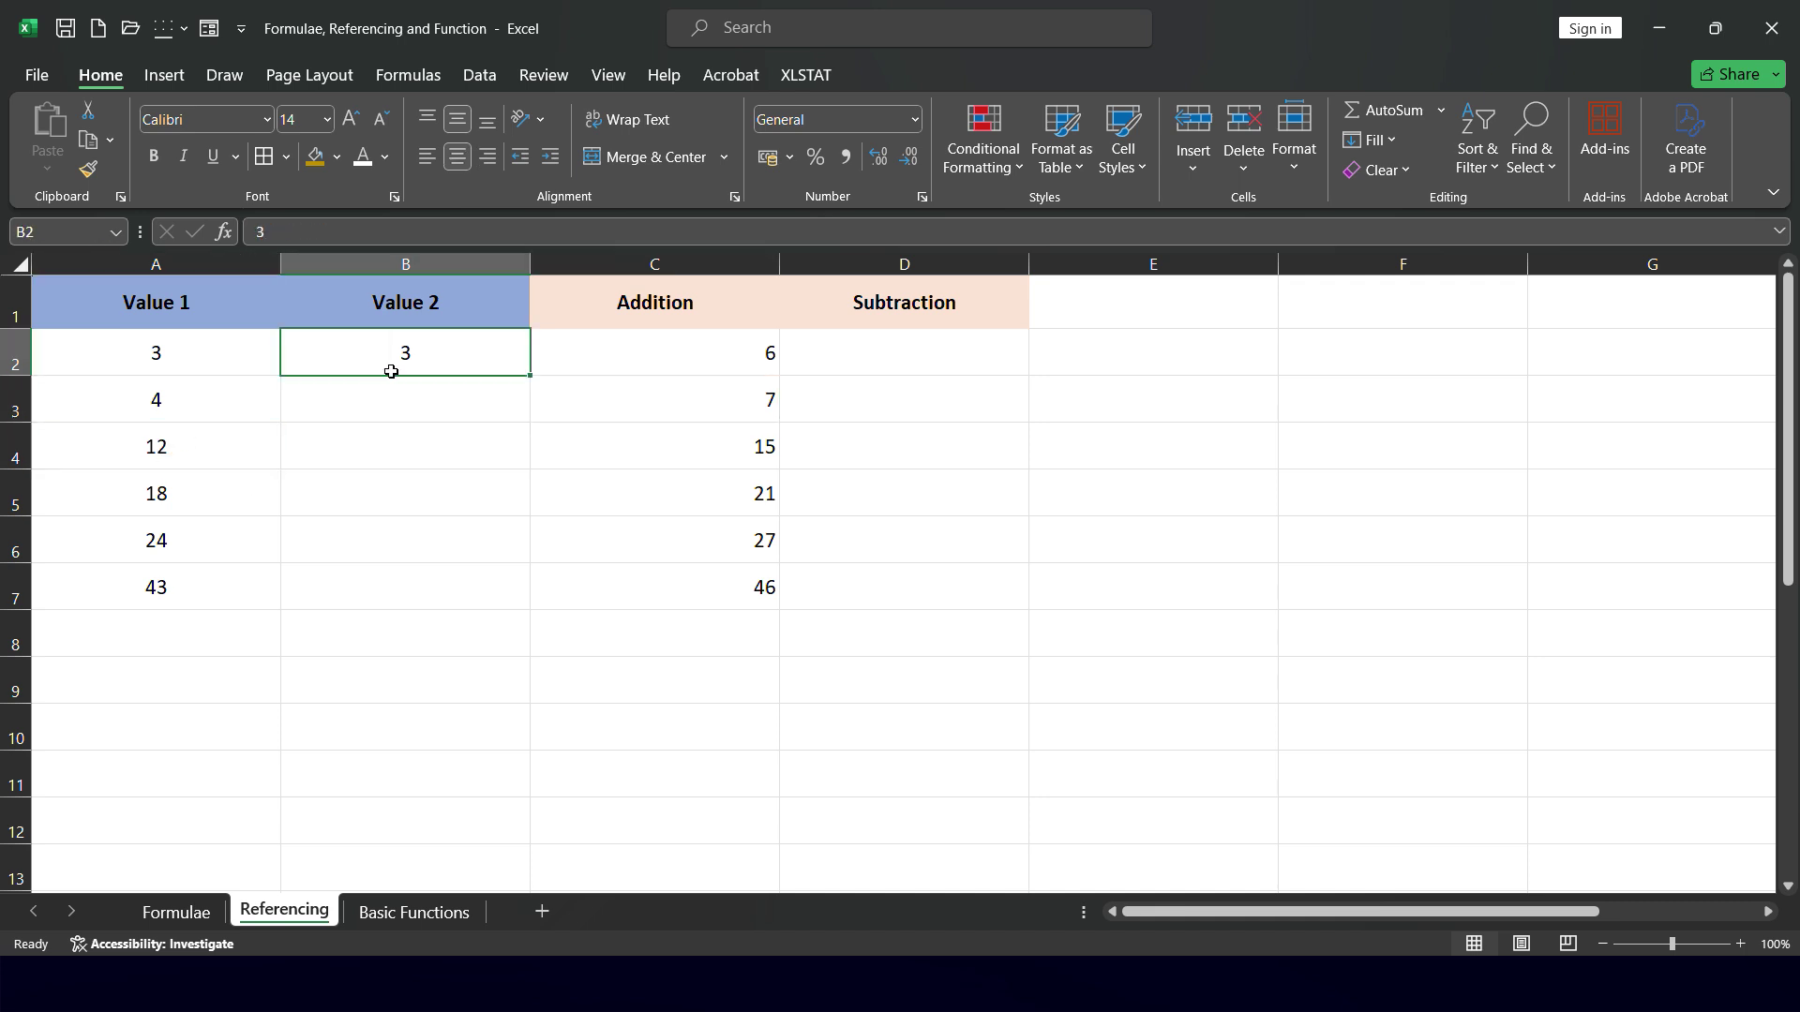
{"action": "left_click", "coordinate": [700, 443]}
{"action": "left_click", "coordinate": [197, 500]}
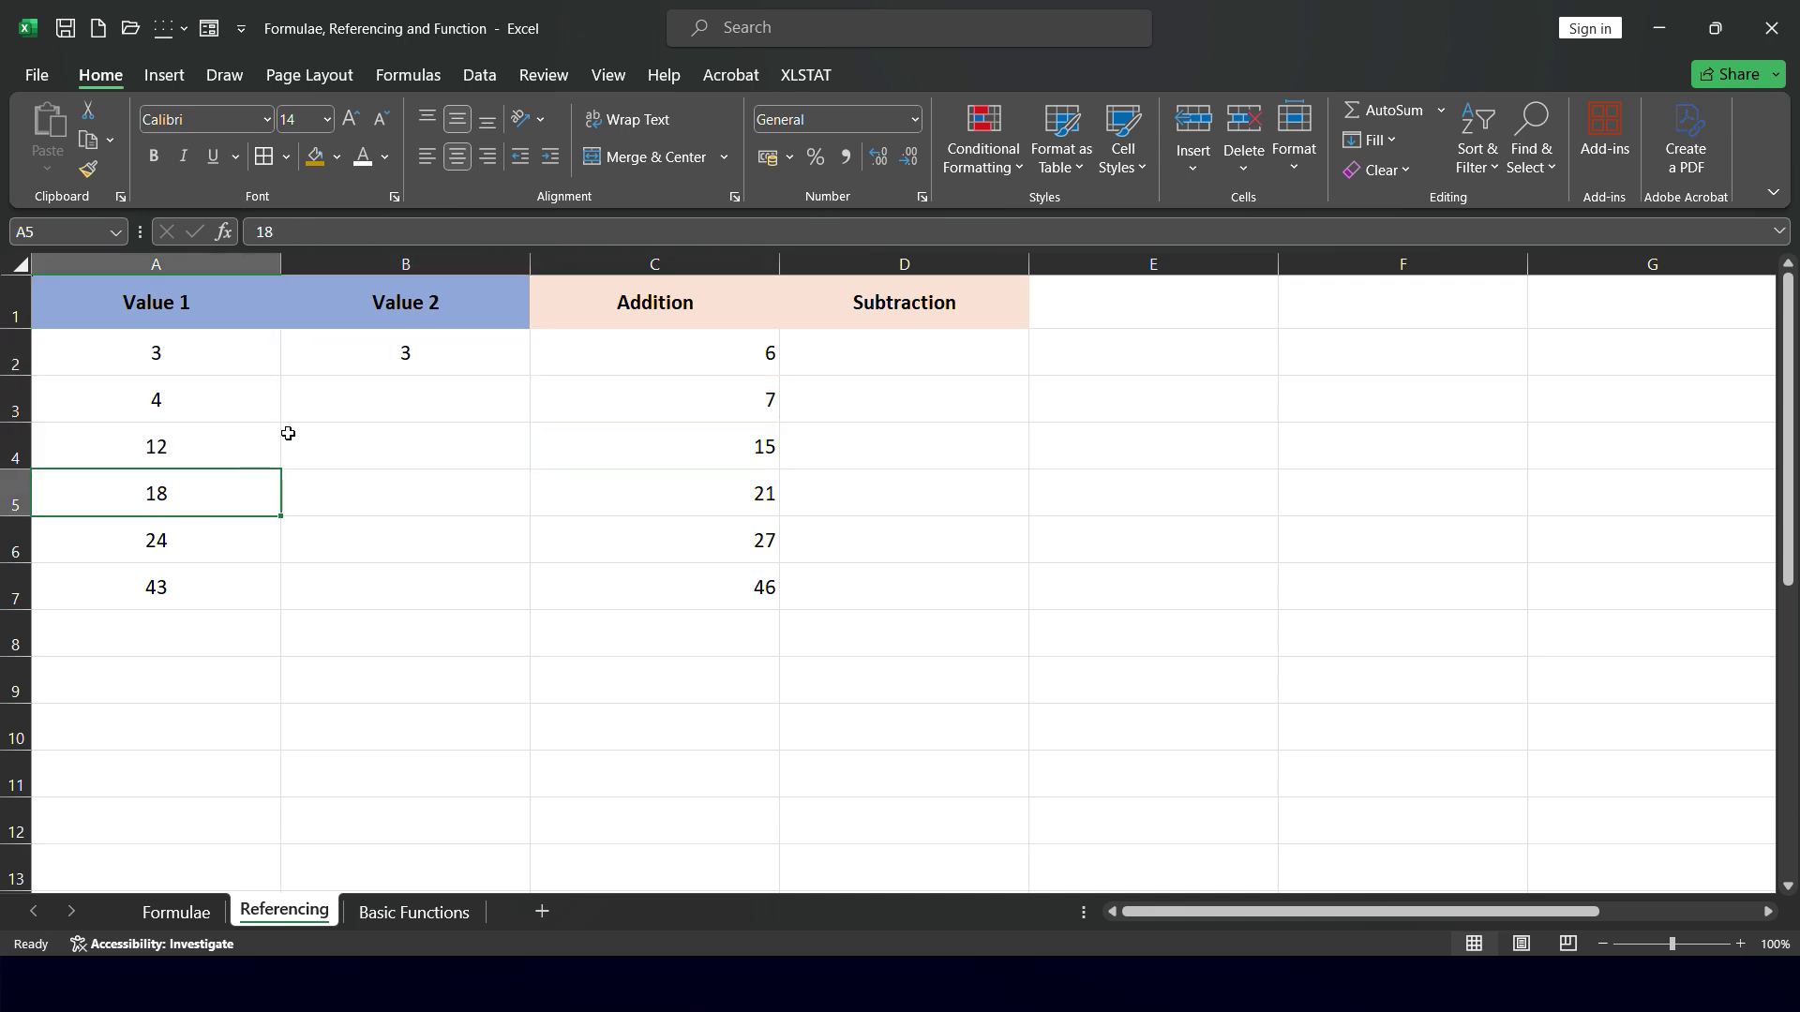
{"action": "left_click", "coordinate": [431, 357]}
{"action": "left_click", "coordinate": [697, 486]}
{"action": "left_click", "coordinate": [204, 543]}
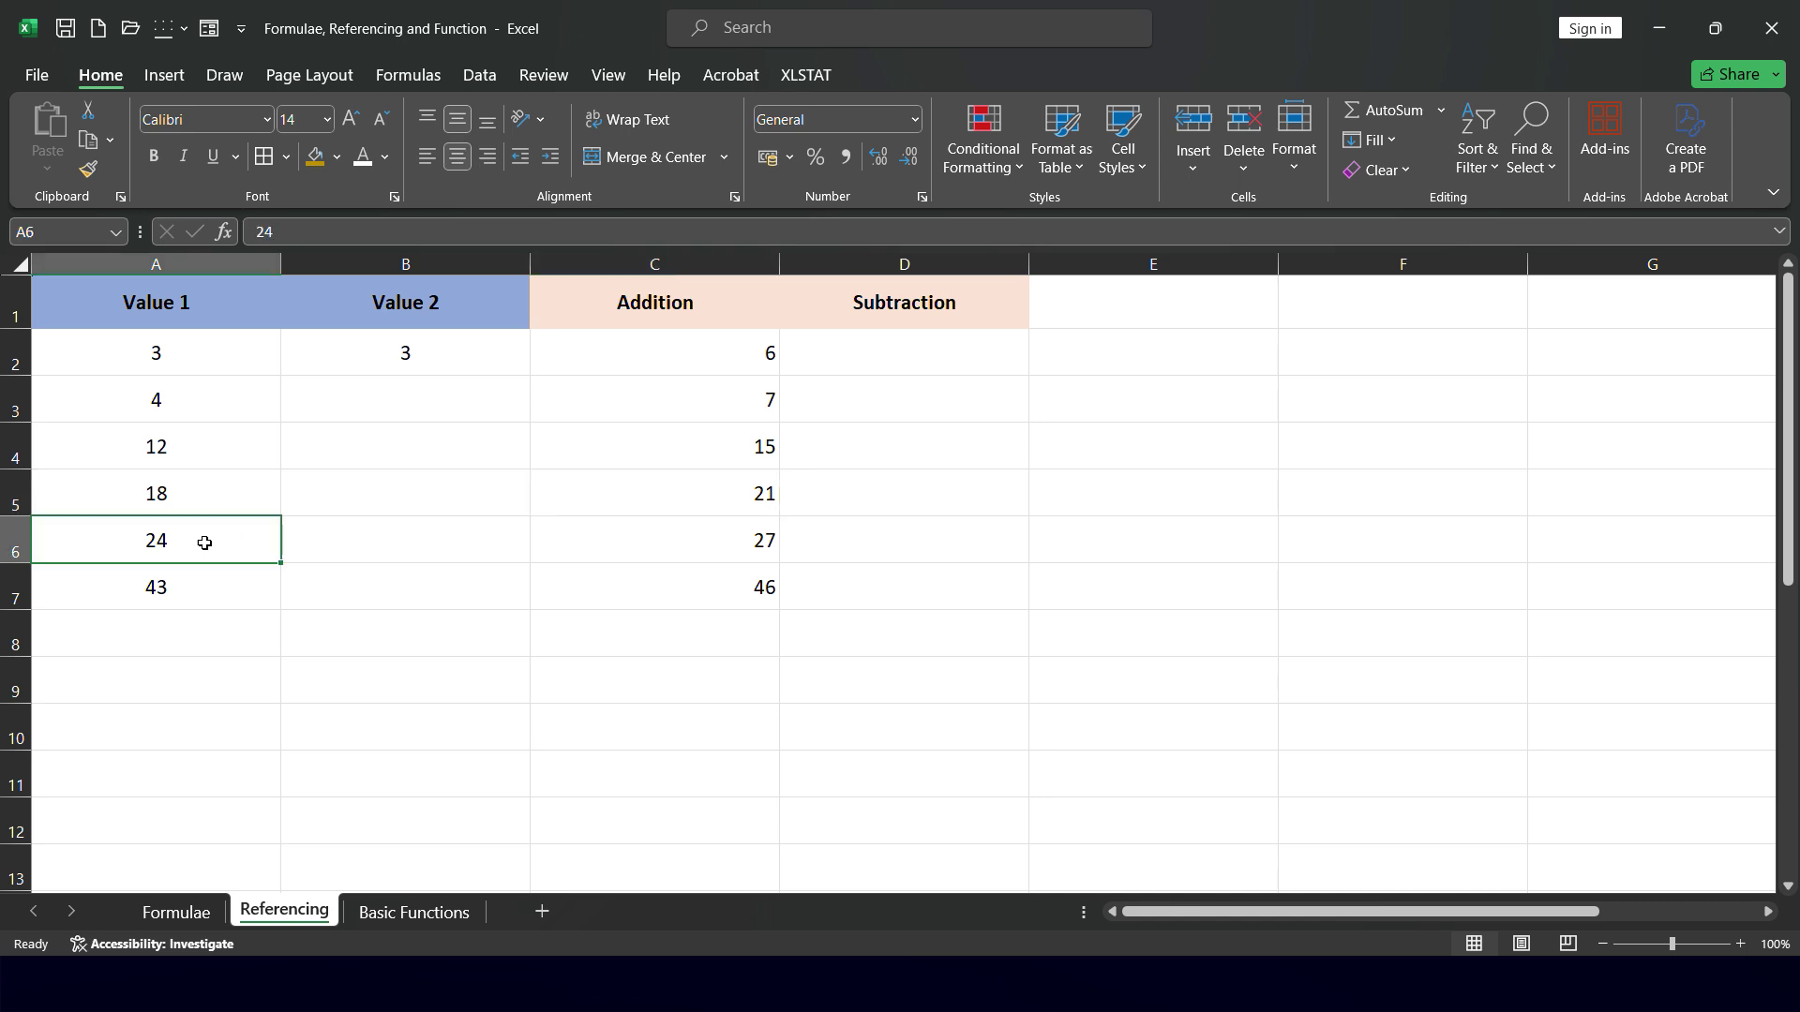
{"action": "left_click", "coordinate": [454, 357]}
{"action": "left_click", "coordinate": [685, 537]}
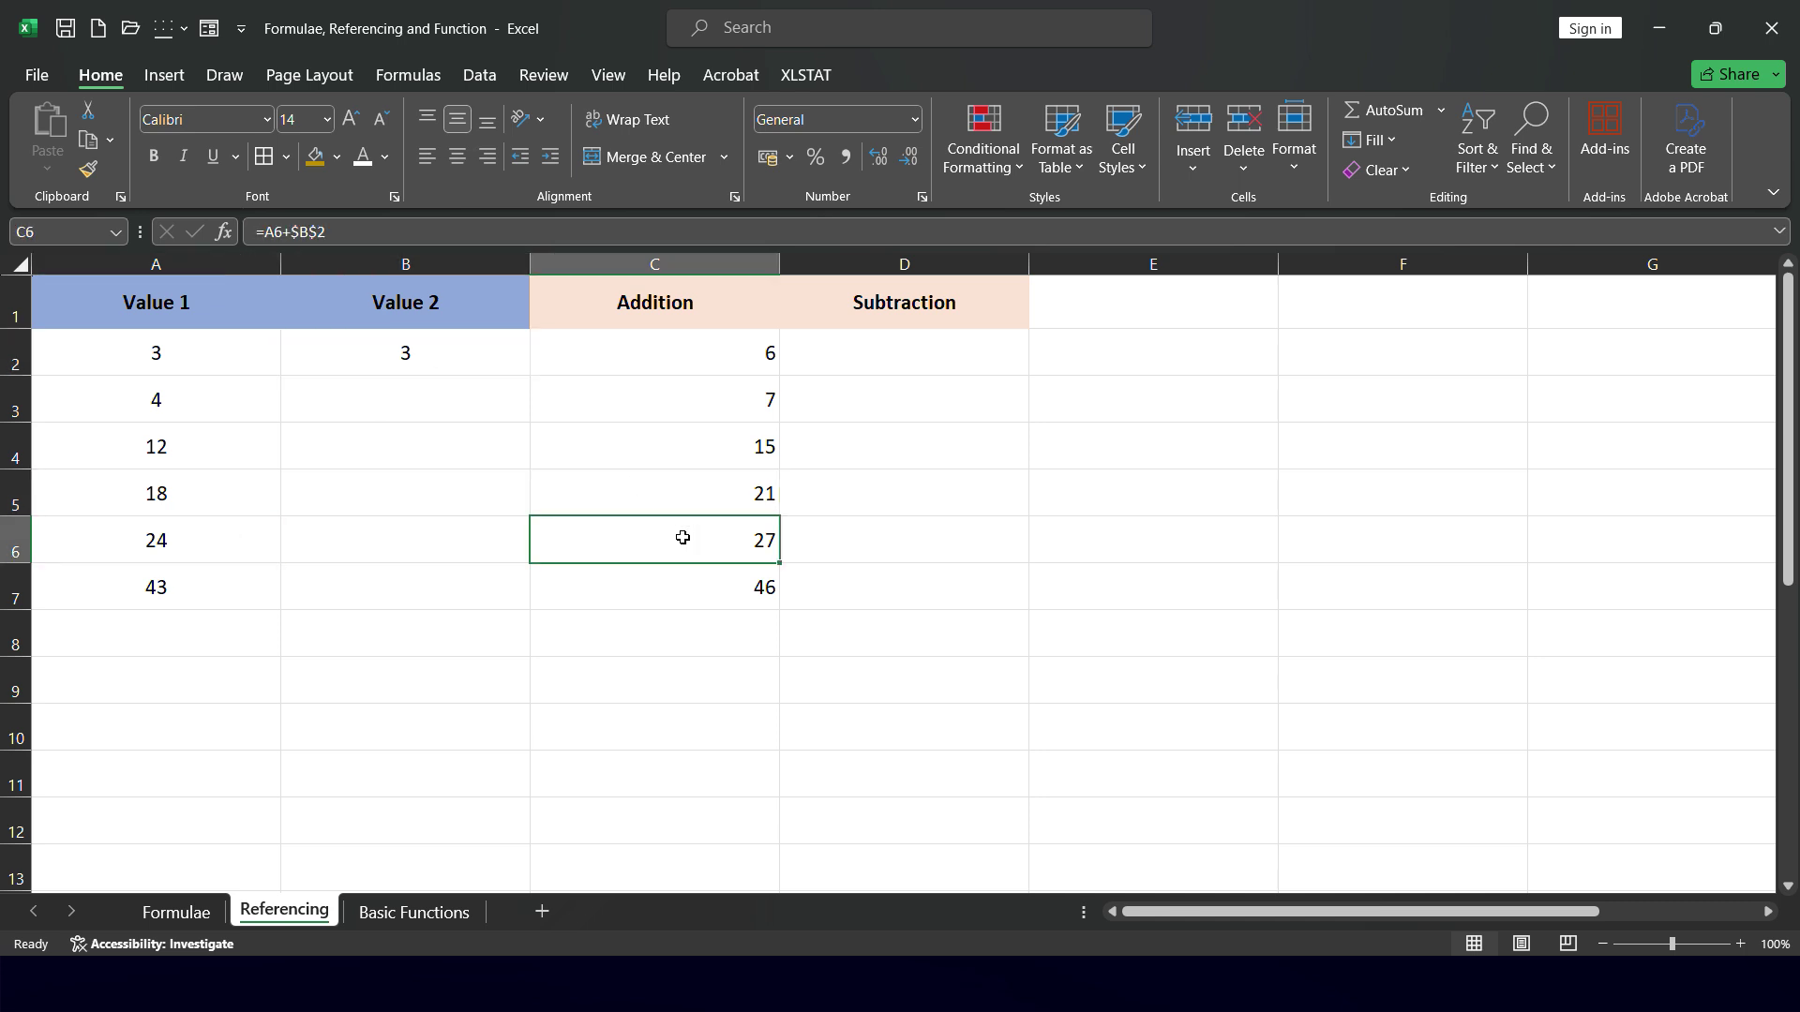
{"action": "left_click", "coordinate": [170, 584]}
{"action": "left_click", "coordinate": [453, 370]}
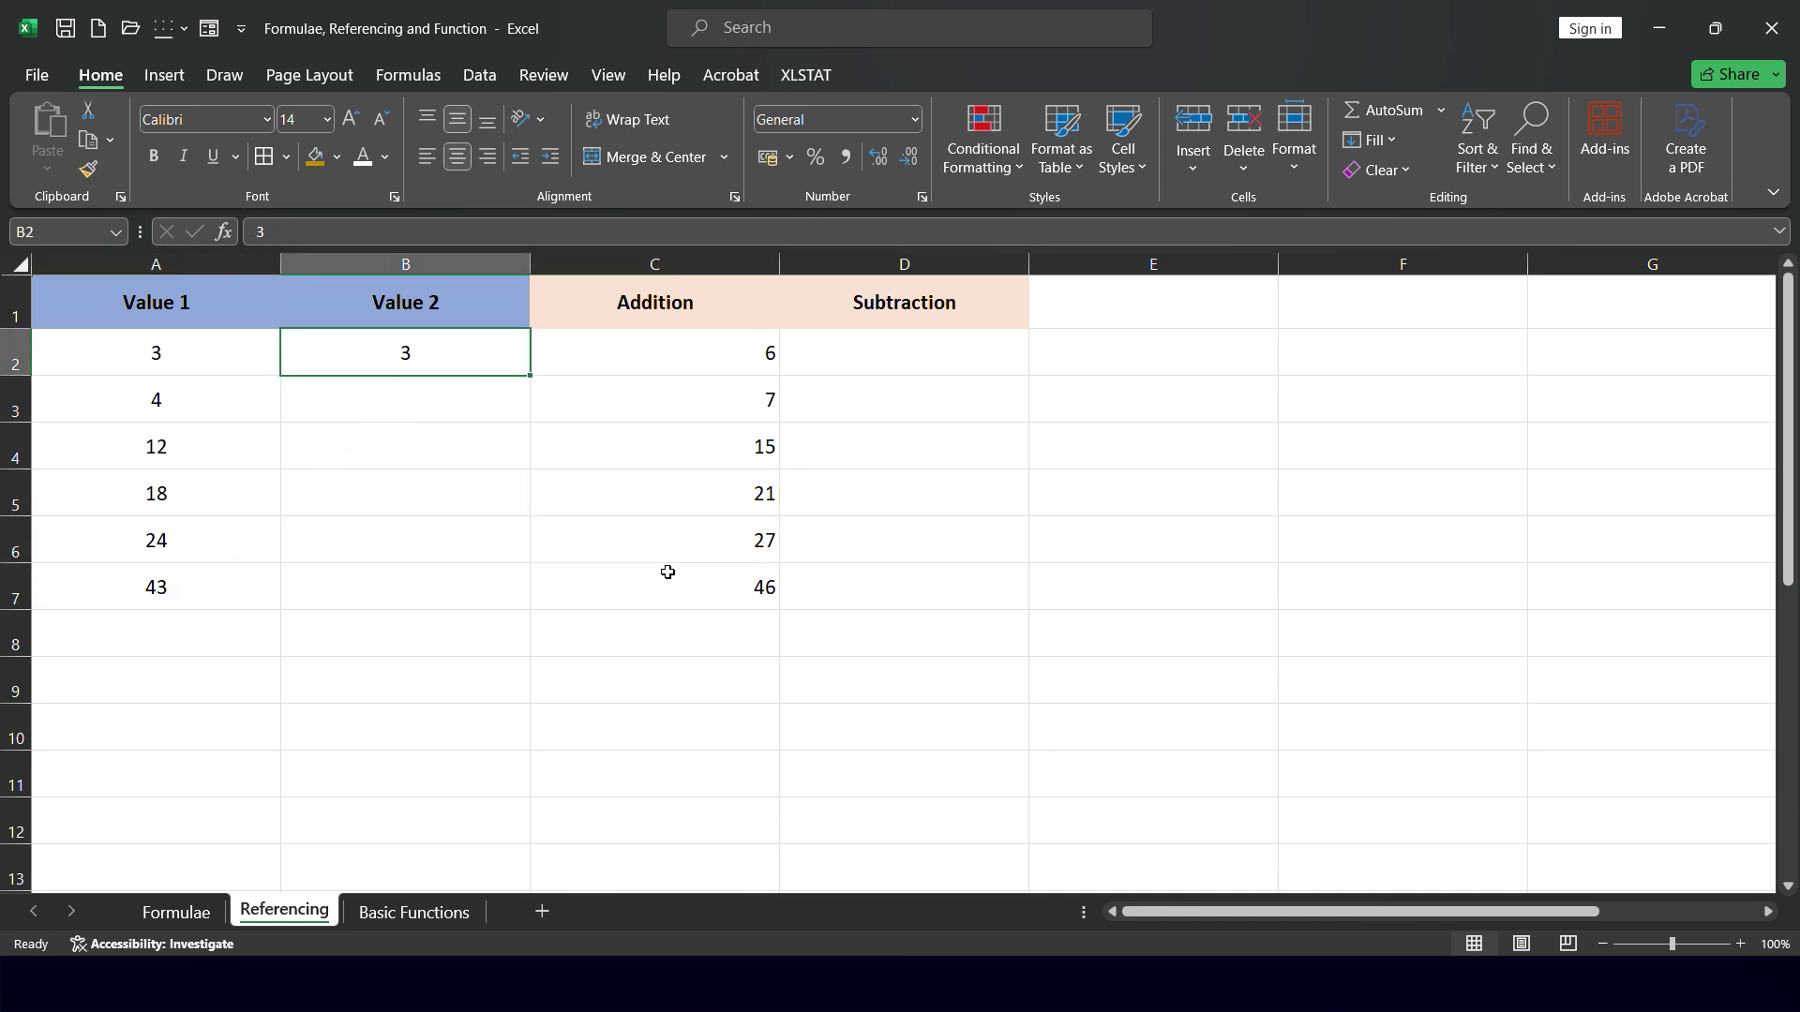
{"action": "left_click", "coordinate": [707, 583]}
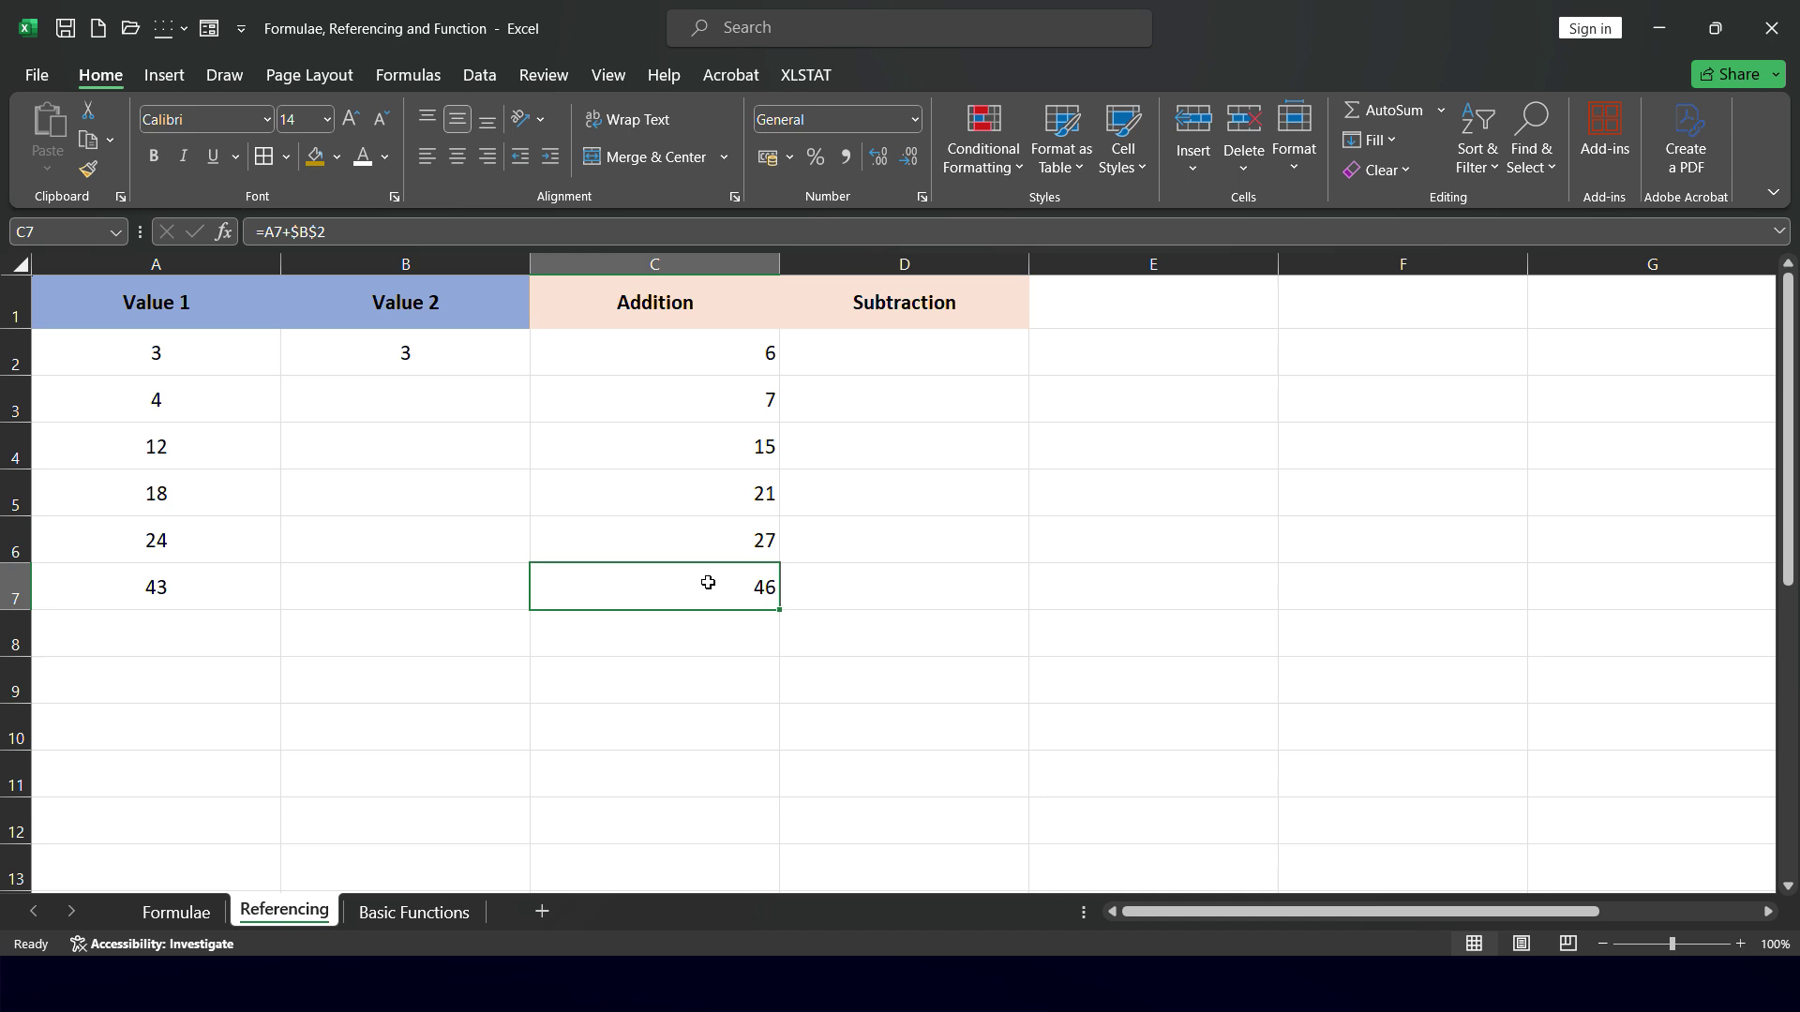
{"action": "left_click", "coordinate": [894, 353]}
Build =A2-B2 in D2 and make B2 absolute ($B$2) with F4
{"action": "type", "text": "="}
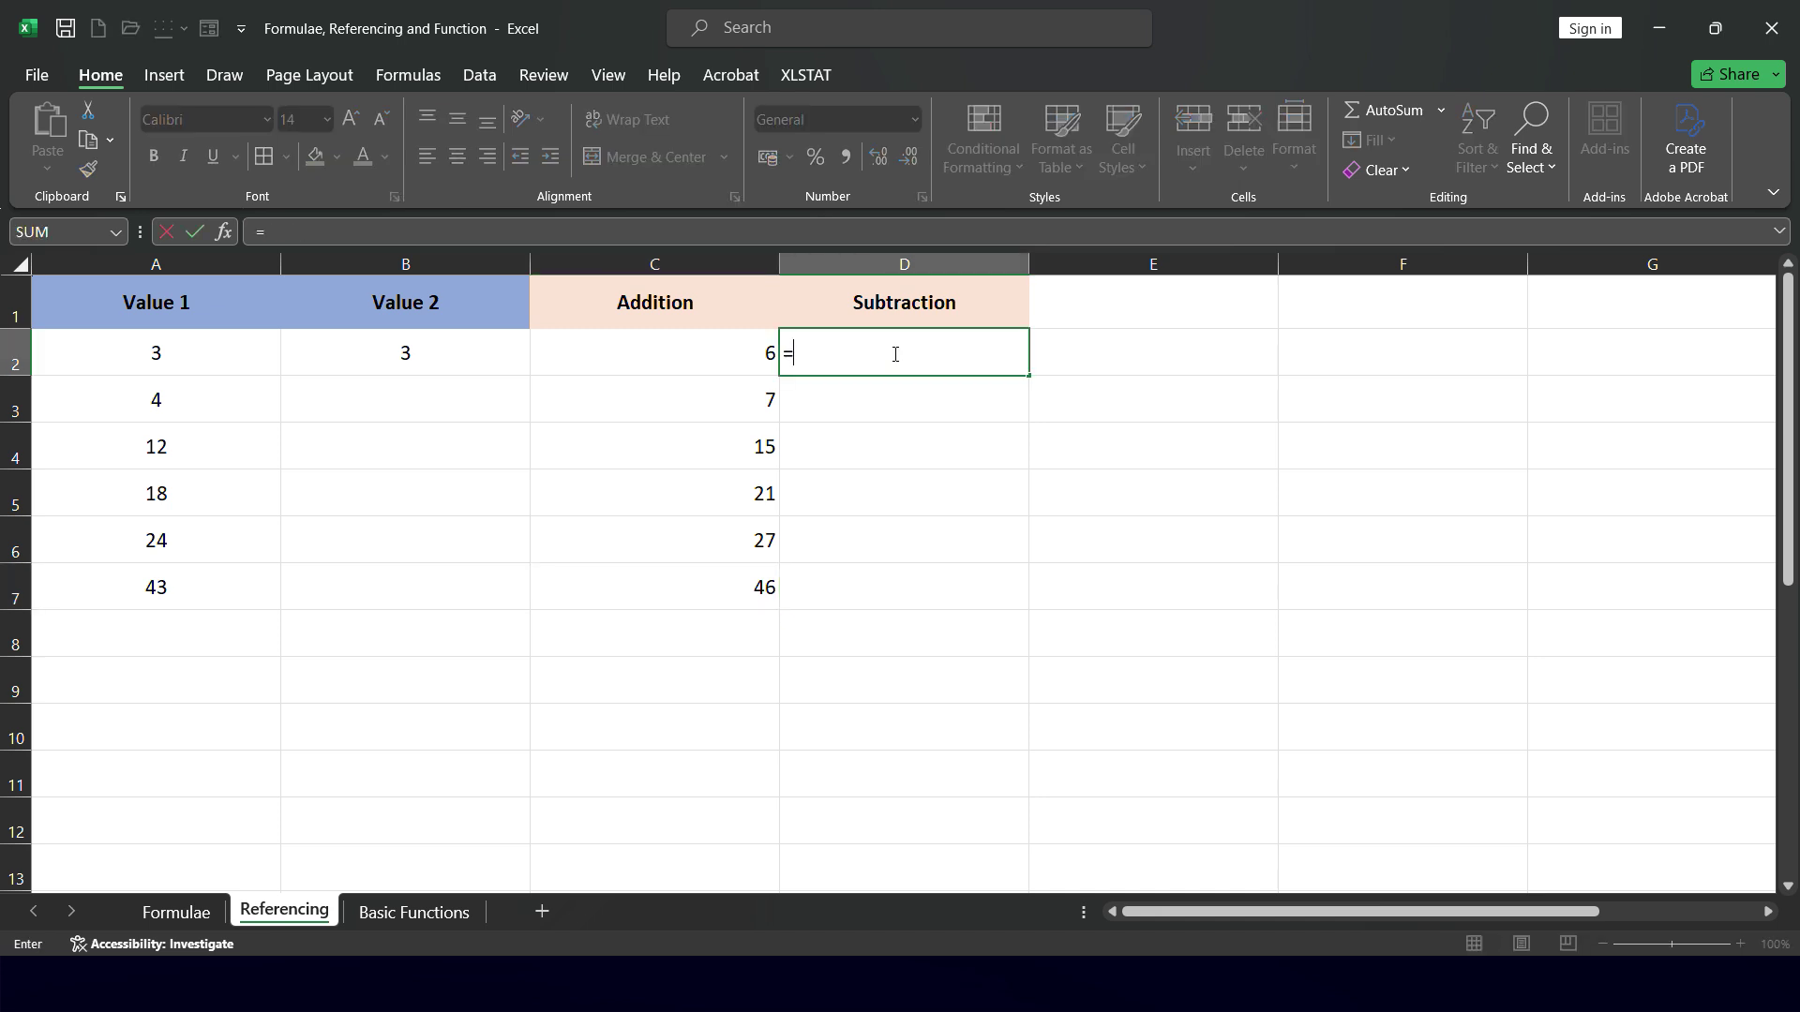
{"action": "left_click", "coordinate": [134, 354]}
{"action": "type", "text": "-"}
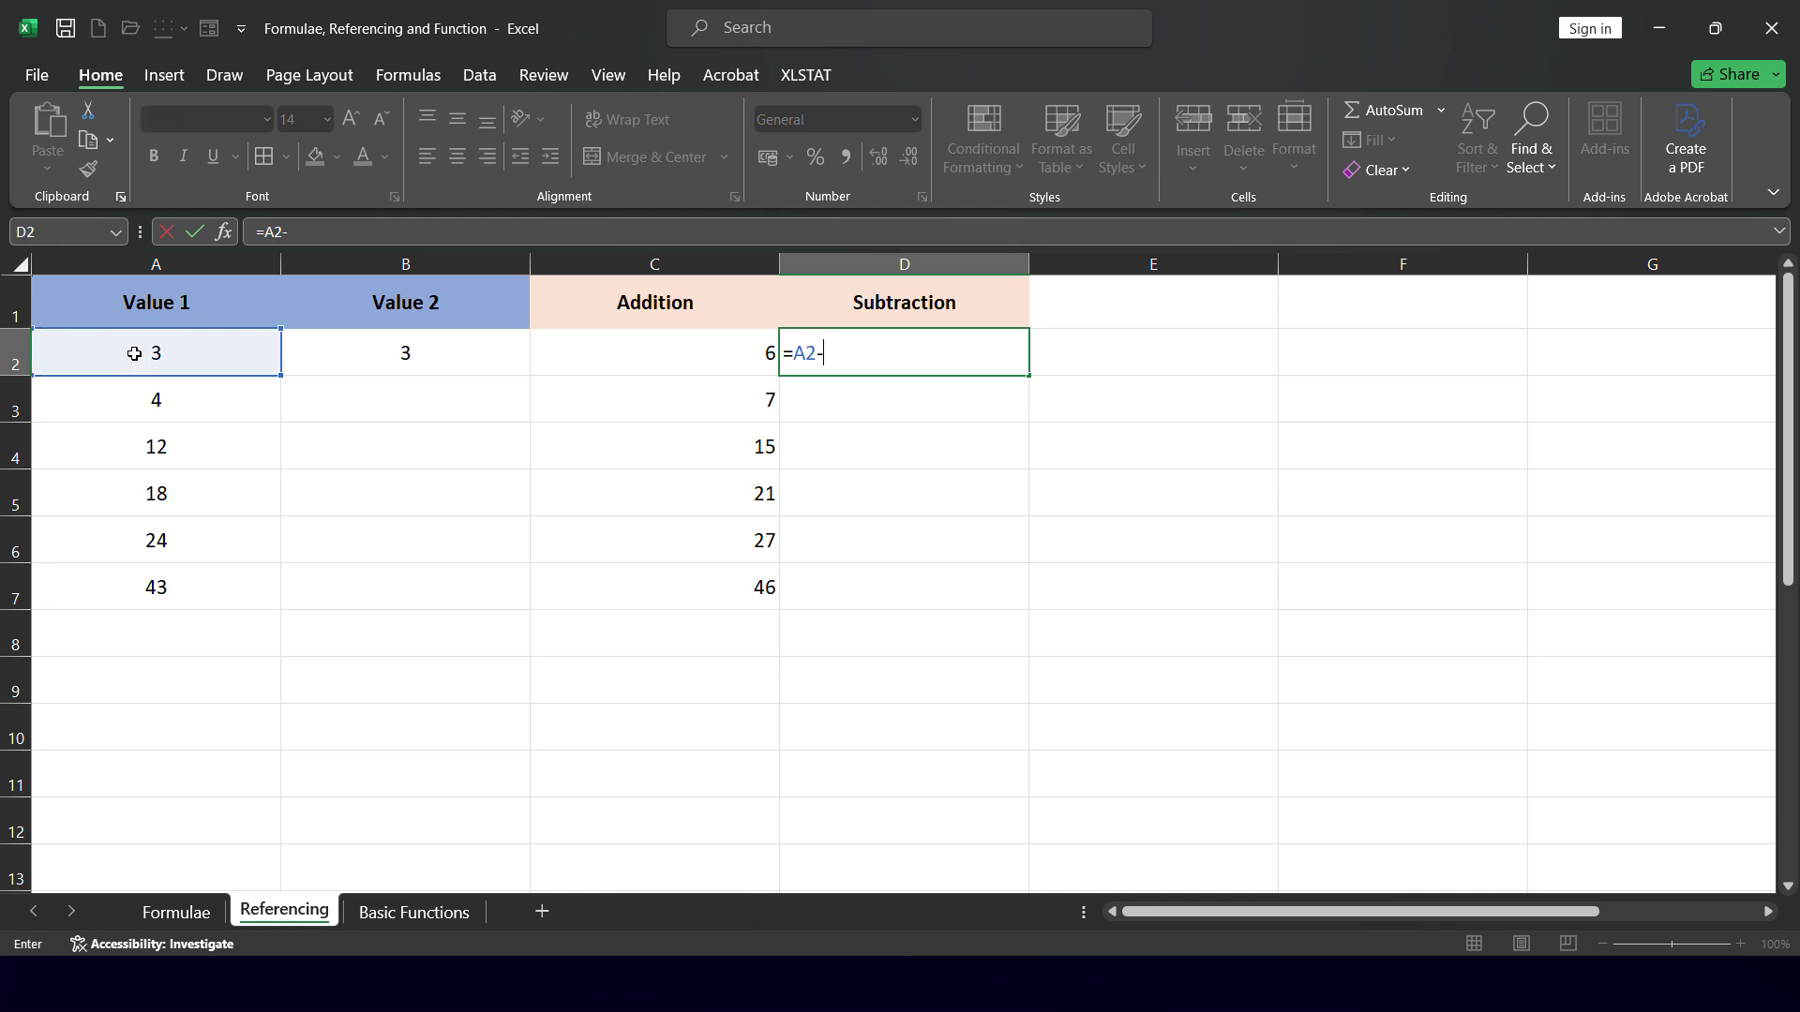
{"action": "left_click", "coordinate": [408, 349]}
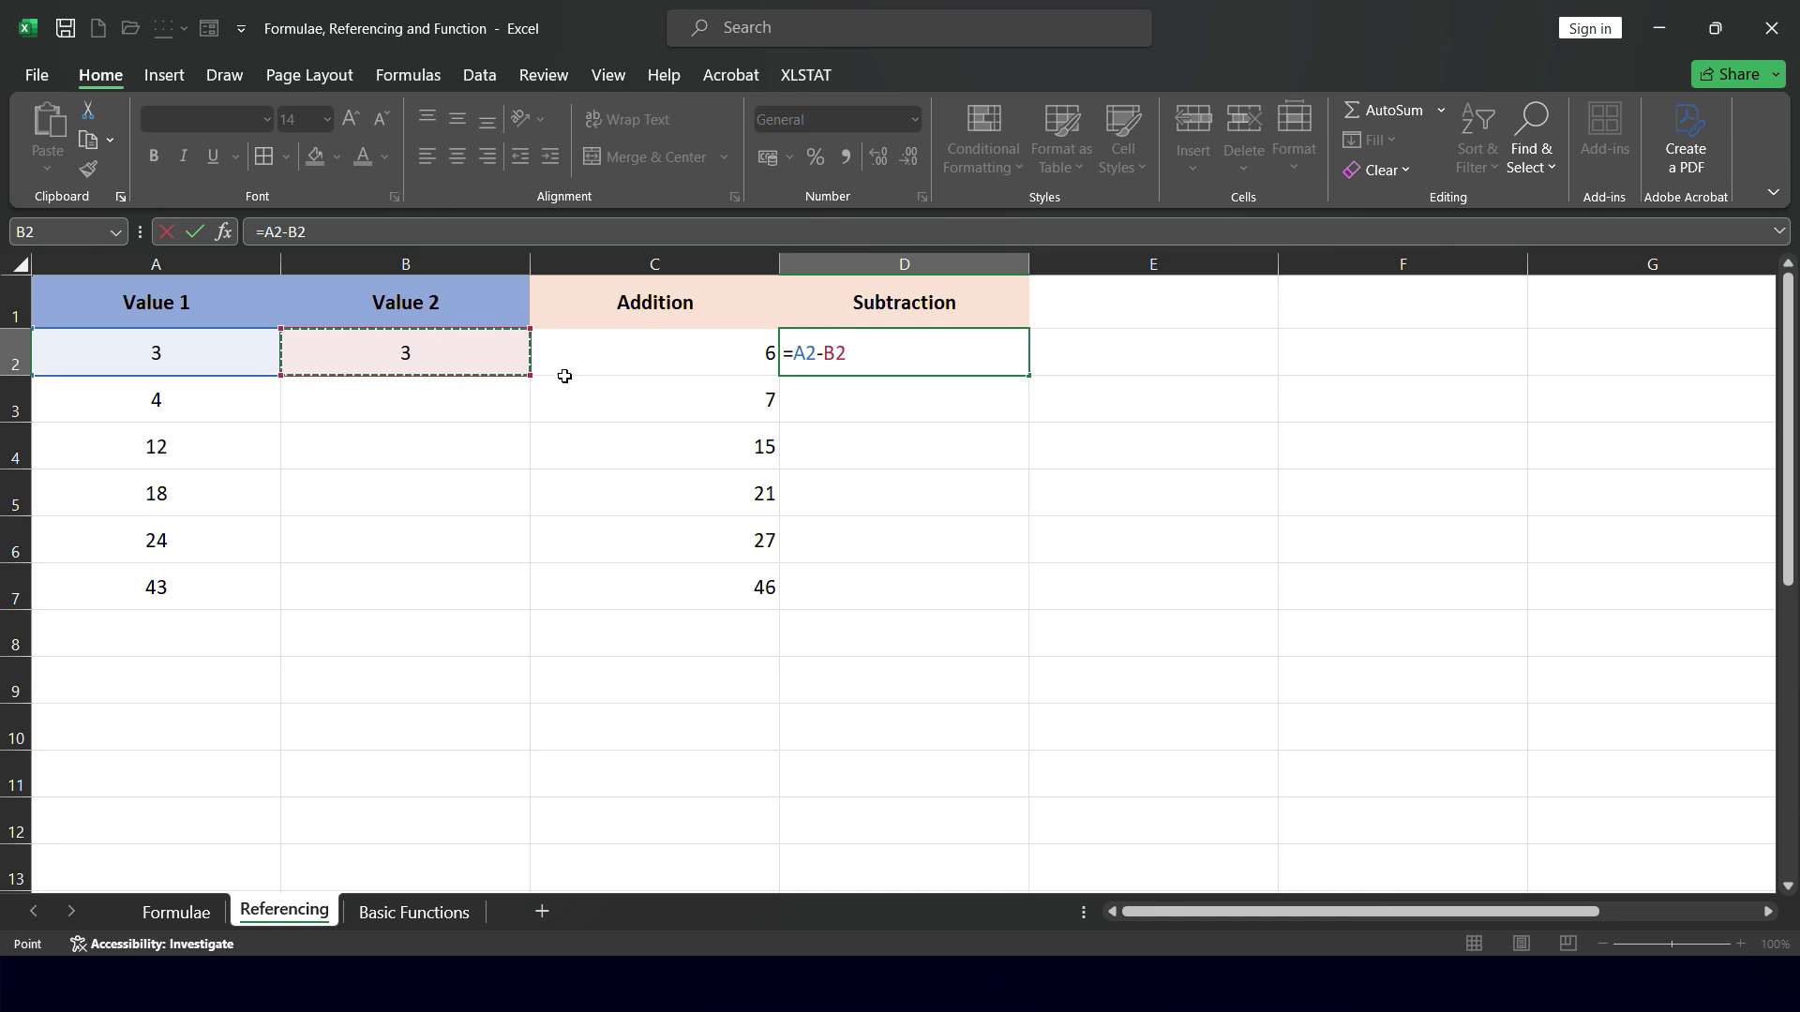
{"action": "left_click", "coordinate": [824, 353]}
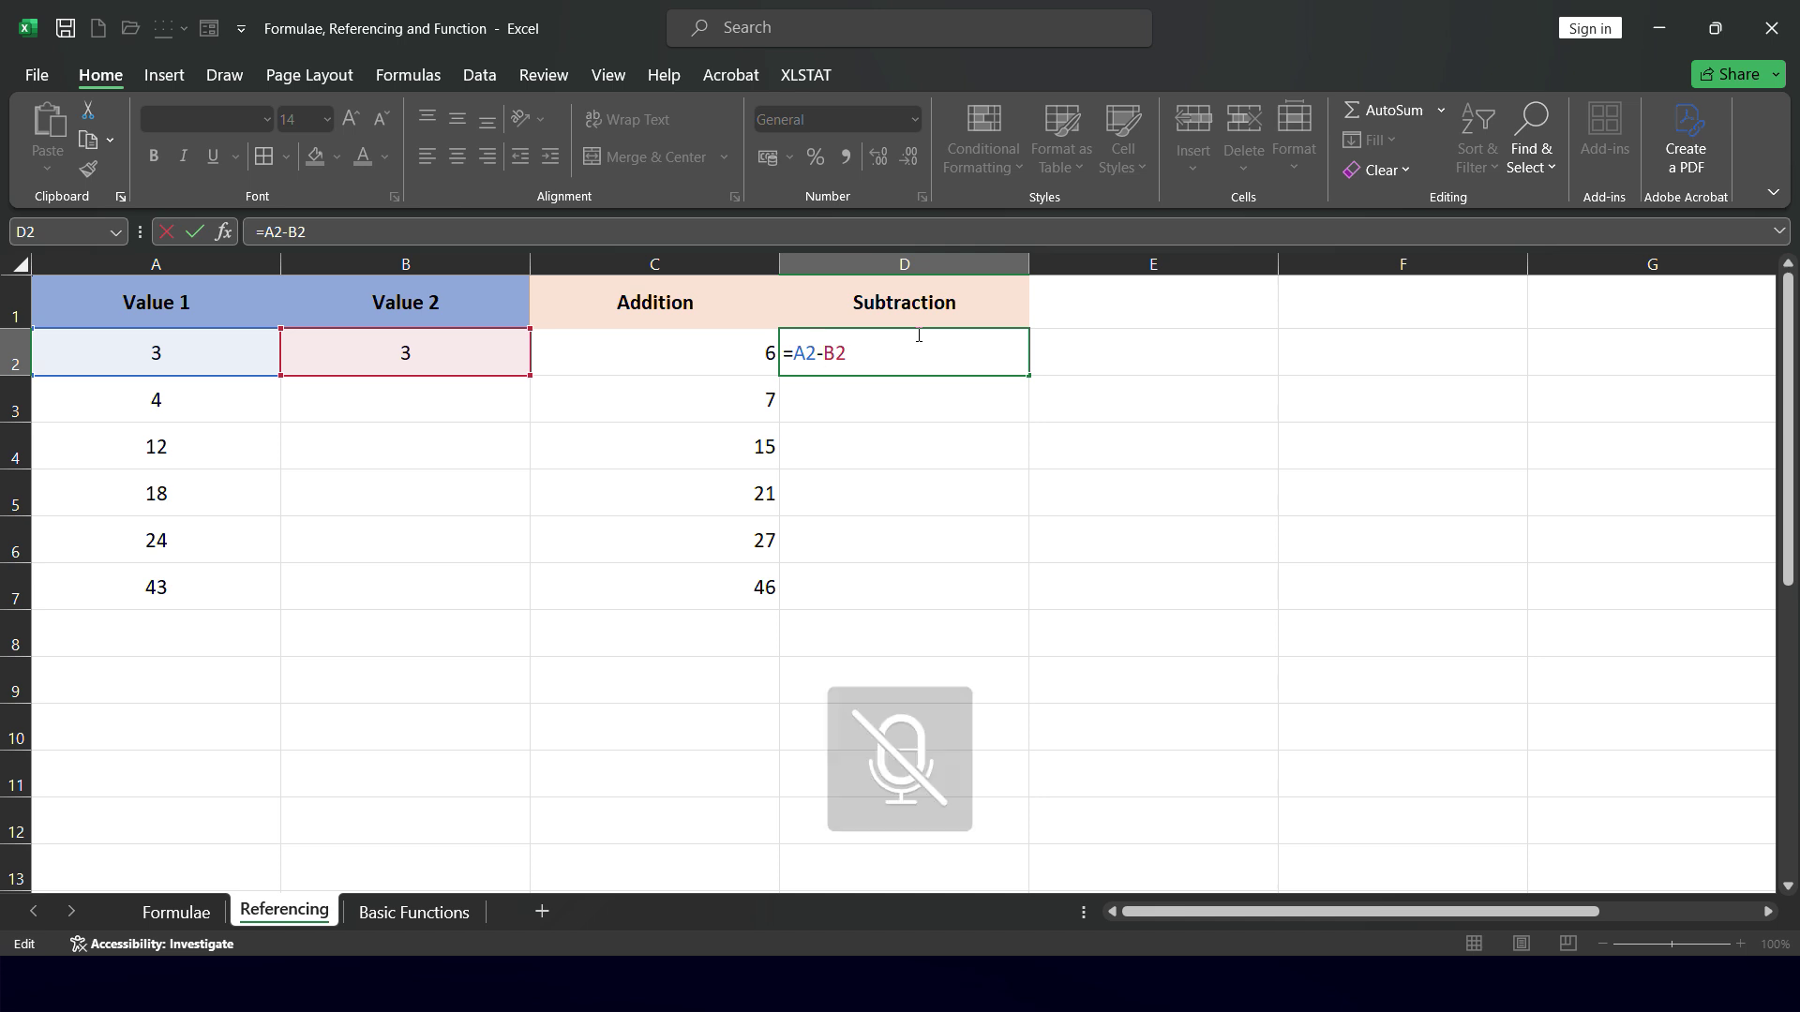
{"action": "key", "text": "F4"}
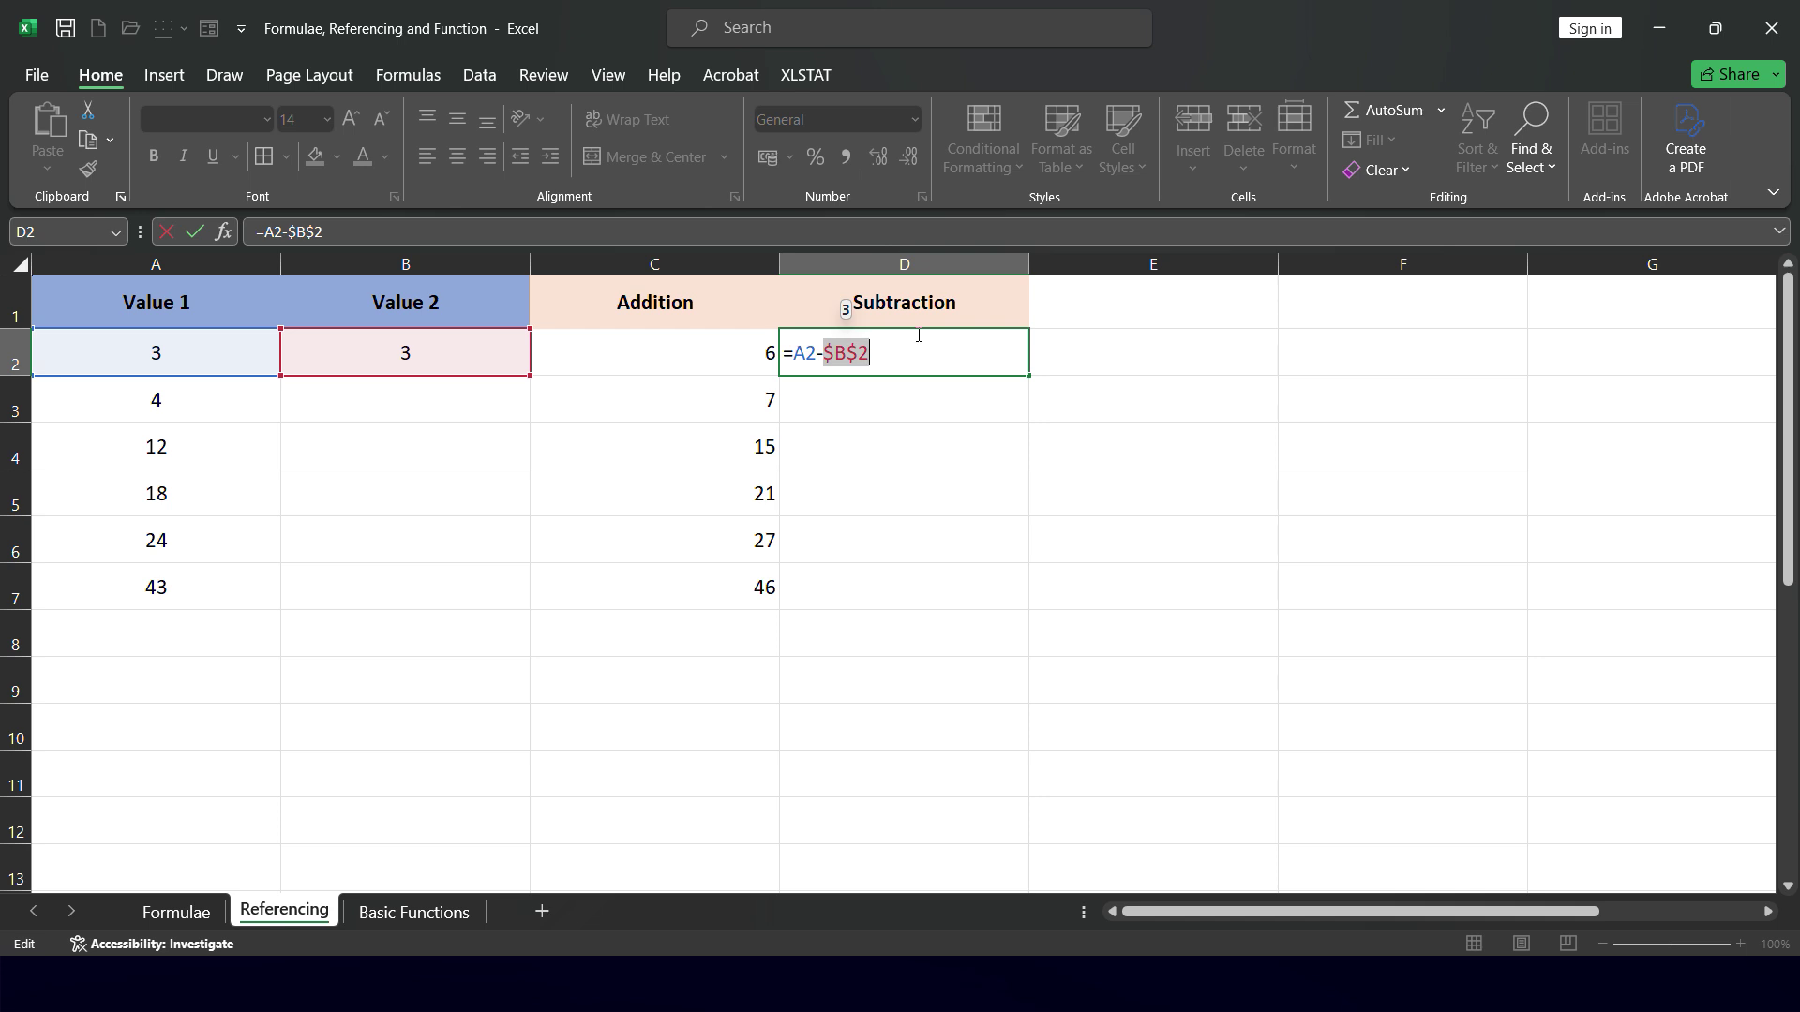
{"action": "key", "text": "F4"}
{"action": "key", "text": "F4"}
{"action": "key", "text": "F4"}
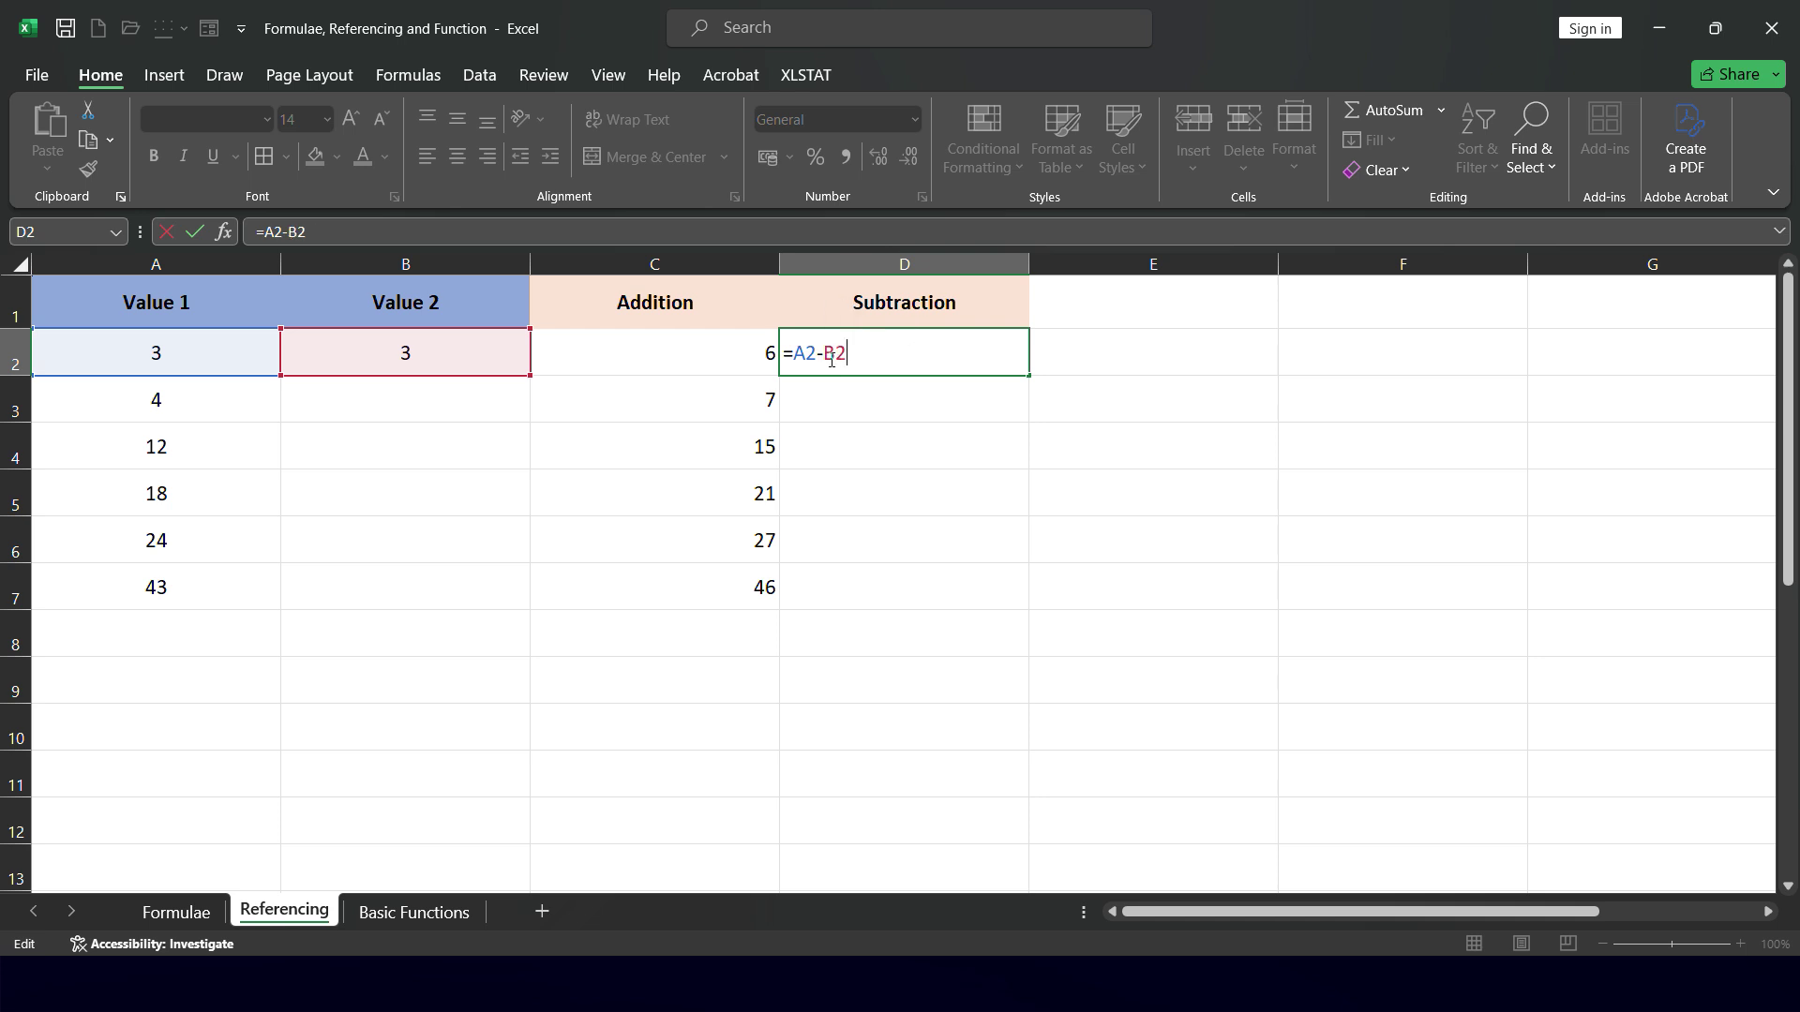
{"action": "key", "text": "shift+Left"}
{"action": "key", "text": "shift+Left"}
{"action": "key", "text": "F4"}
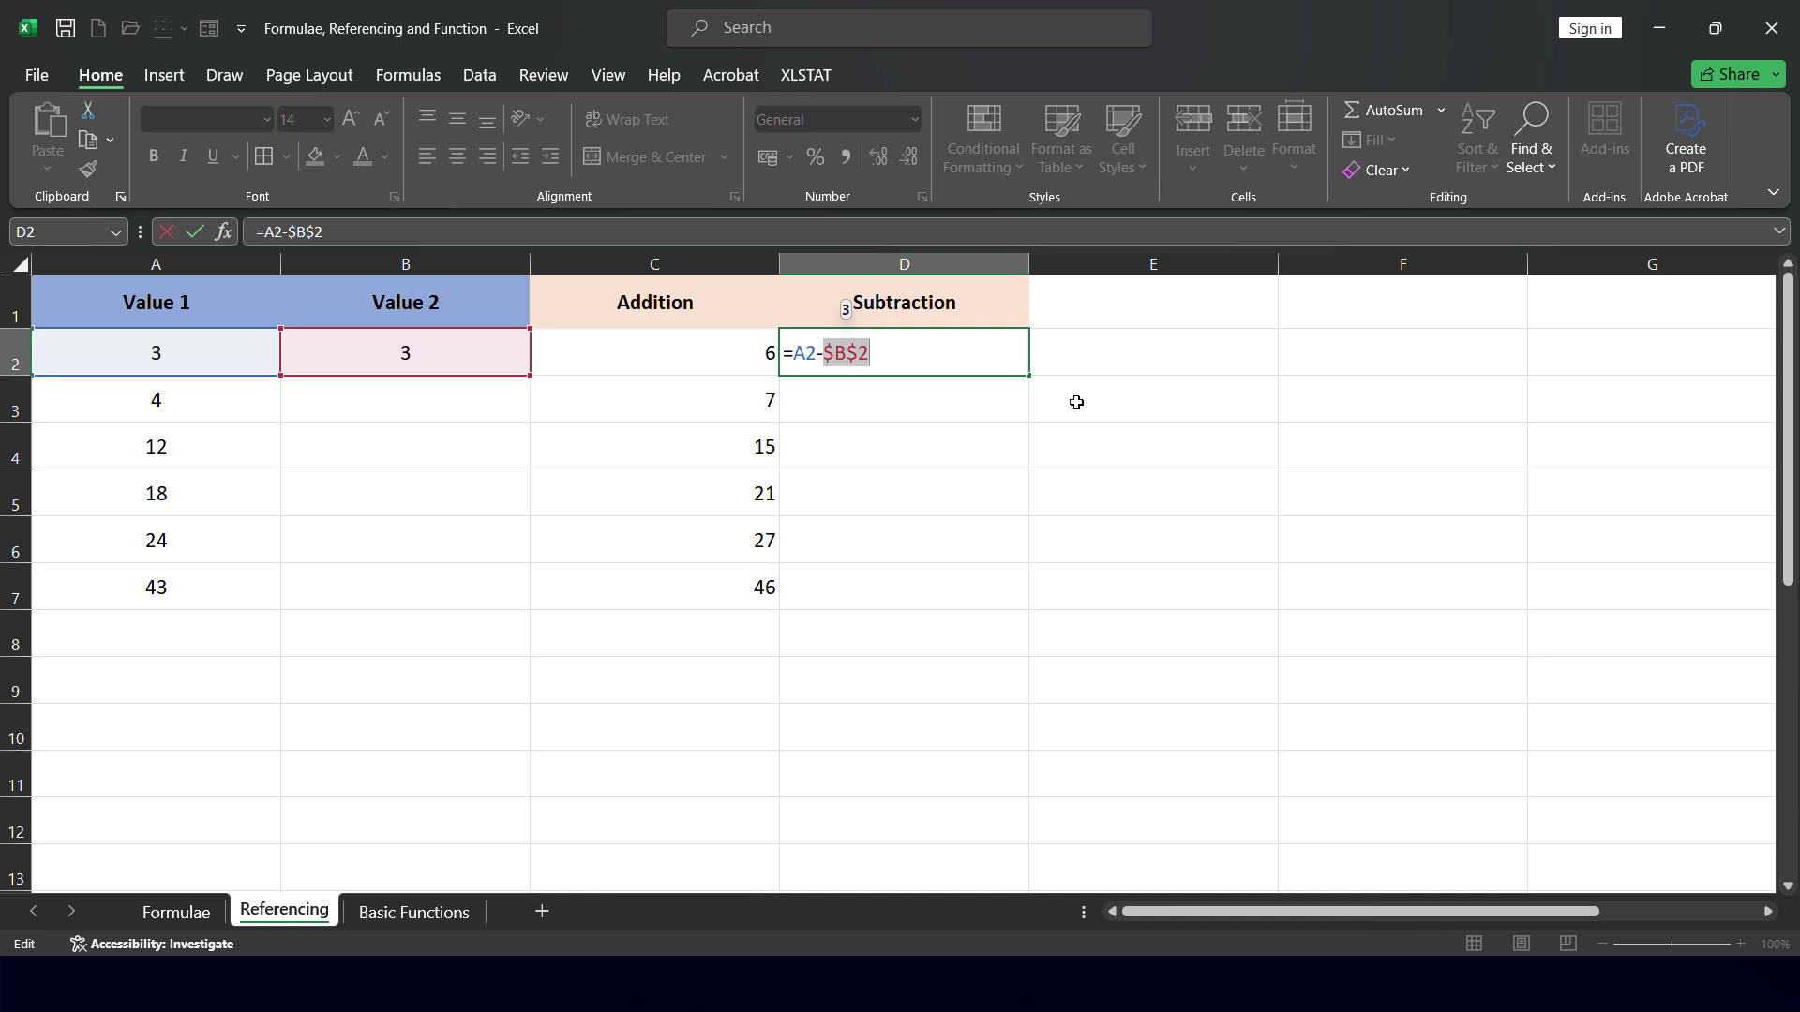
Retype the dollar signs manually around B and commit =A2-$B$2, returning 0
{"action": "key", "text": "Left"}
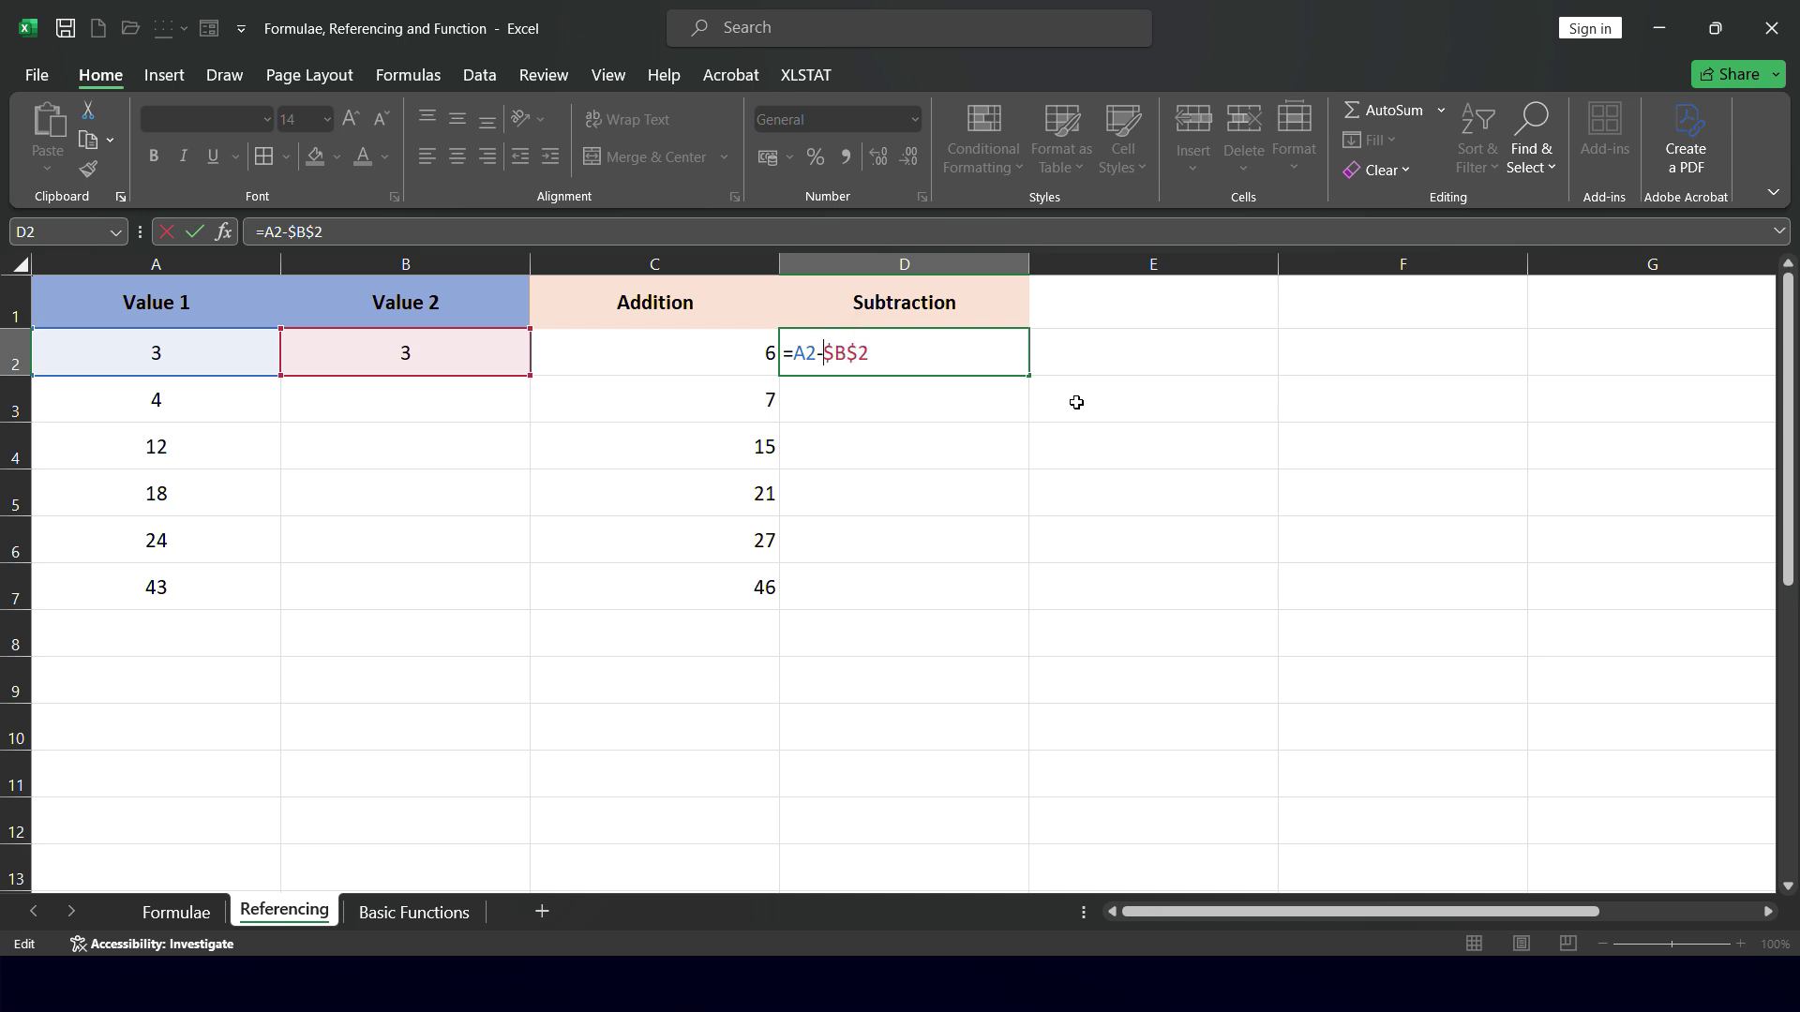
{"action": "key", "text": "shift+Right"}
{"action": "key", "text": "Delete"}
{"action": "key", "text": "Right"}
{"action": "key", "text": "shift+Right"}
{"action": "key", "text": "Delete"}
{"action": "key", "text": "Left"}
{"action": "type", "text": "$"}
{"action": "key", "text": "Right"}
{"action": "type", "text": "$"}
{"action": "key", "text": "Return"}
{"action": "left_click", "coordinate": [986, 352]}
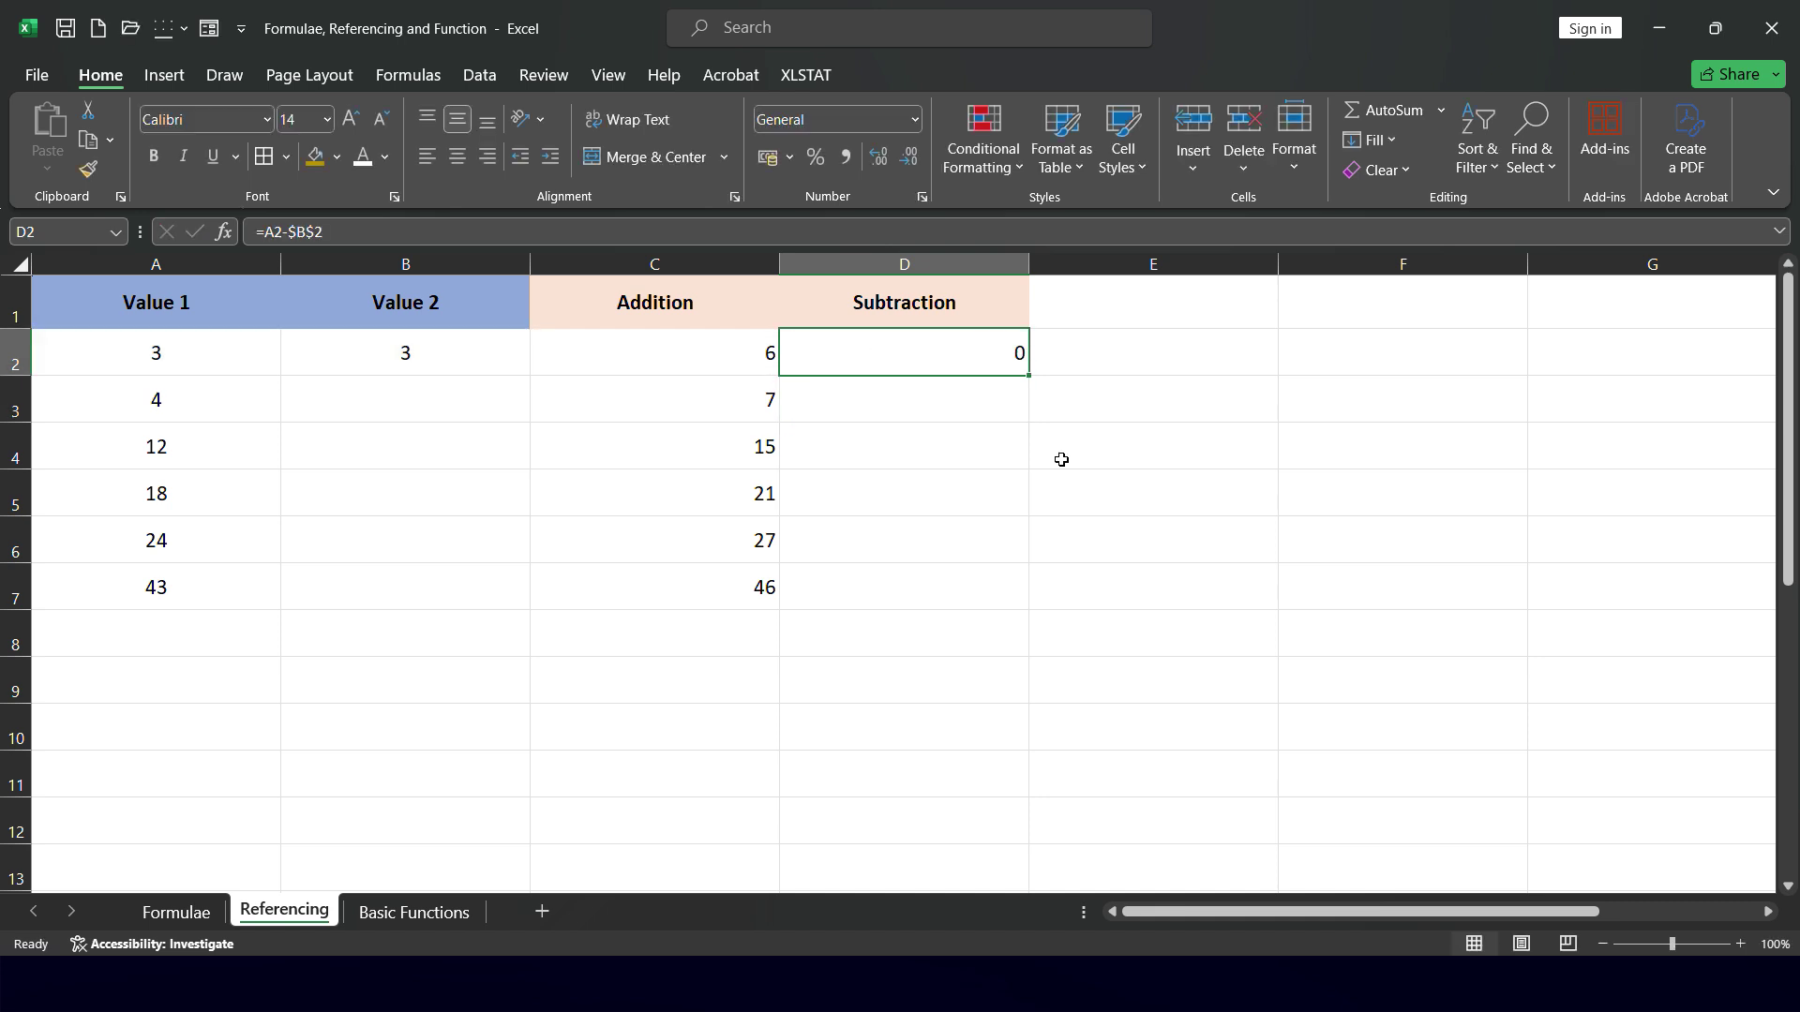
Fill the Subtraction formula down to D7, check D3 and D4 against B2, then select C2:D7
{"action": "double_click", "coordinate": [1028, 375]}
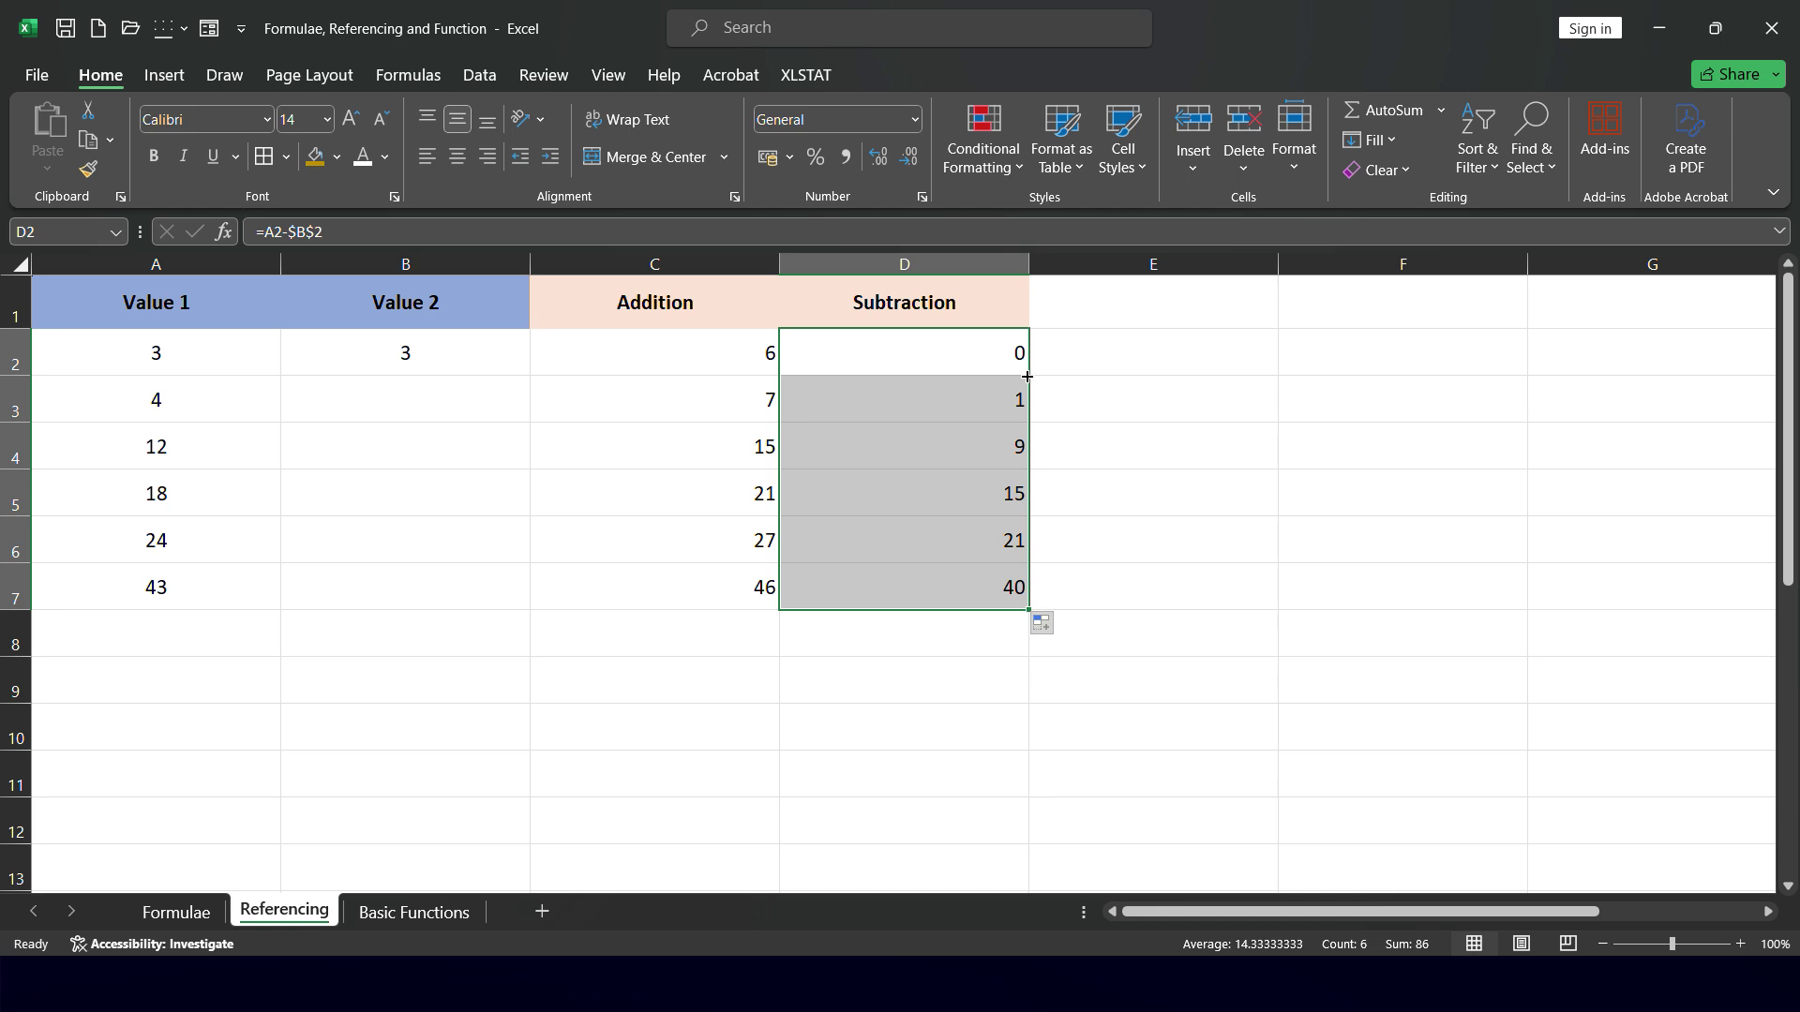
{"action": "left_click", "coordinate": [77, 432]}
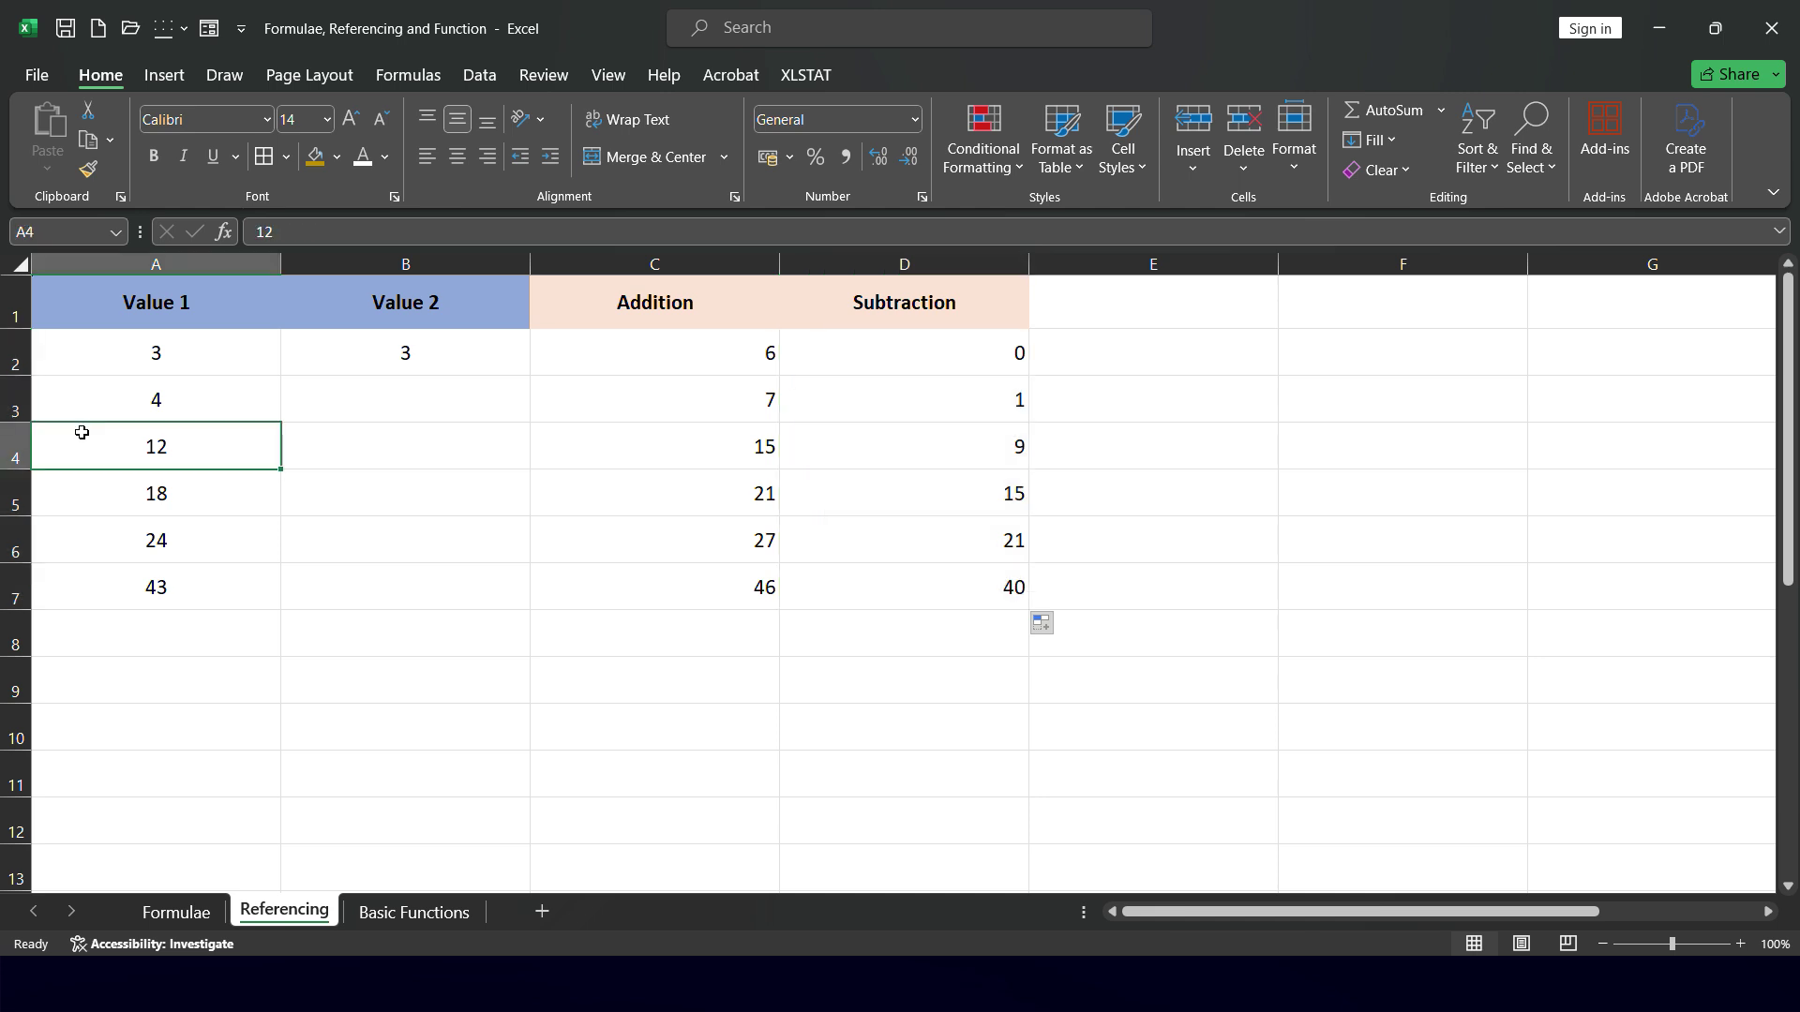
{"action": "left_click", "coordinate": [218, 385]}
{"action": "left_click", "coordinate": [410, 339]}
{"action": "left_click", "coordinate": [920, 390]}
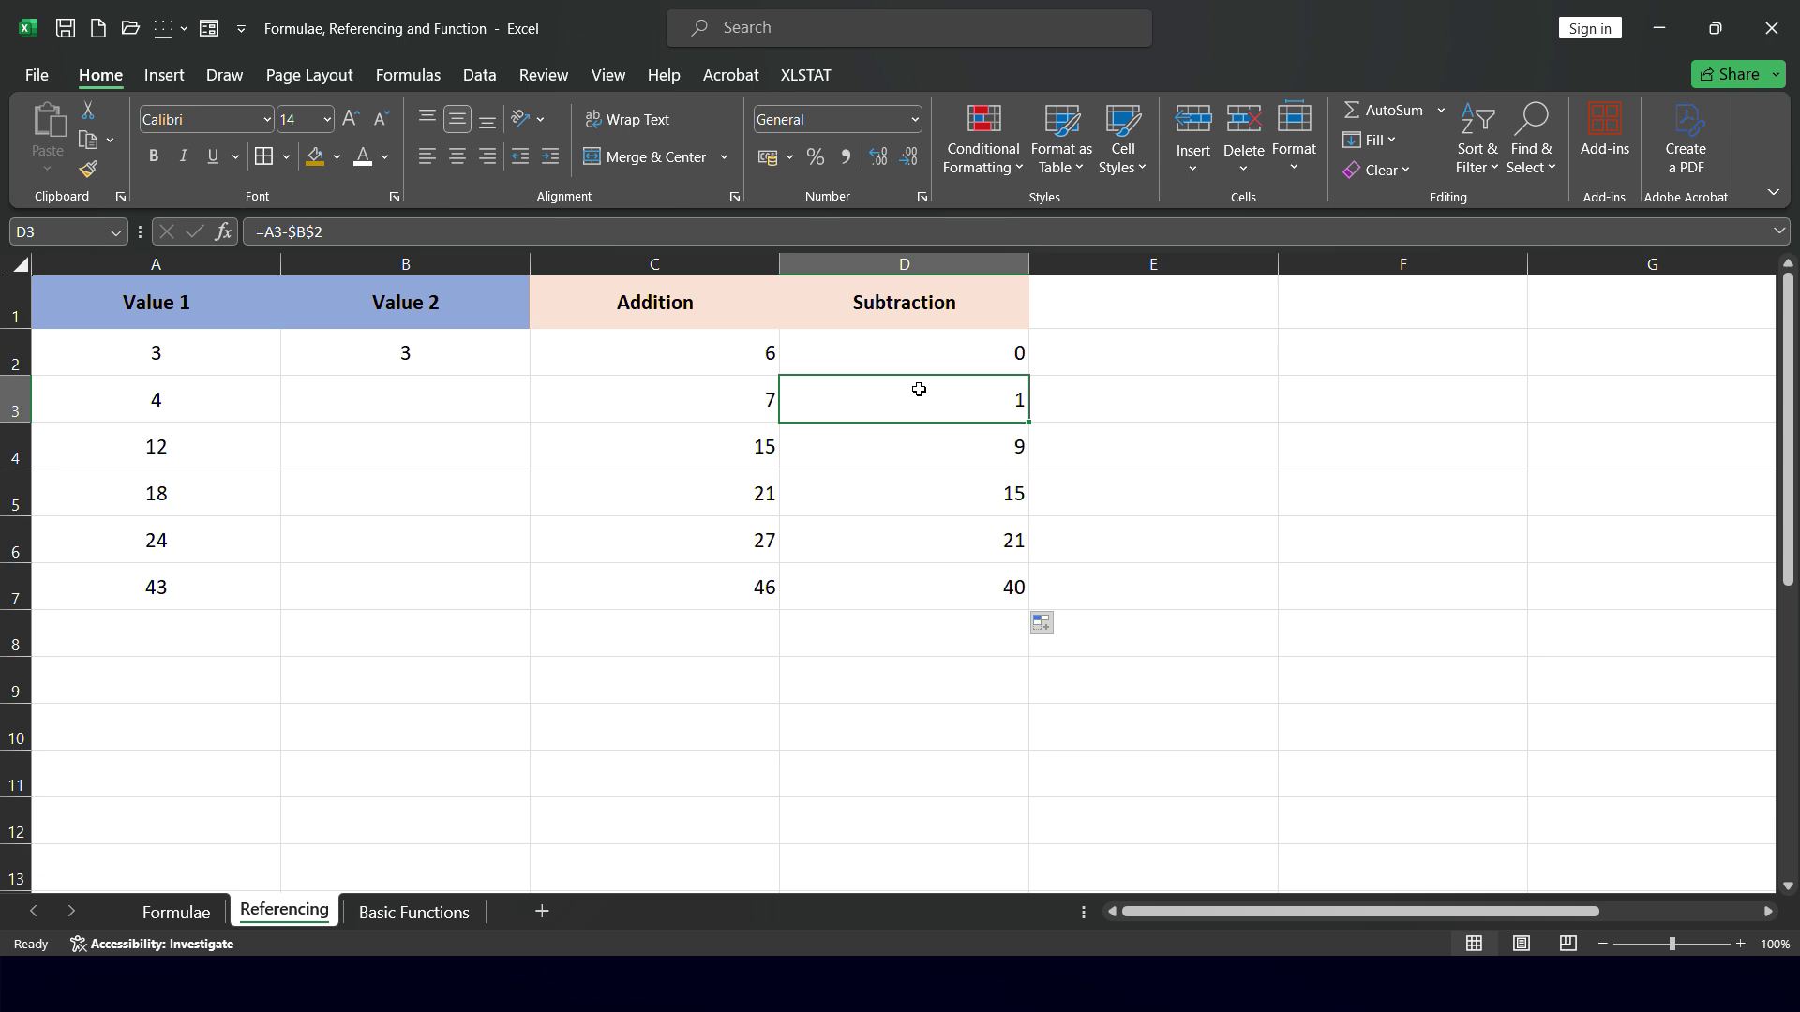
{"action": "left_click", "coordinate": [182, 448]}
{"action": "left_click", "coordinate": [395, 347]}
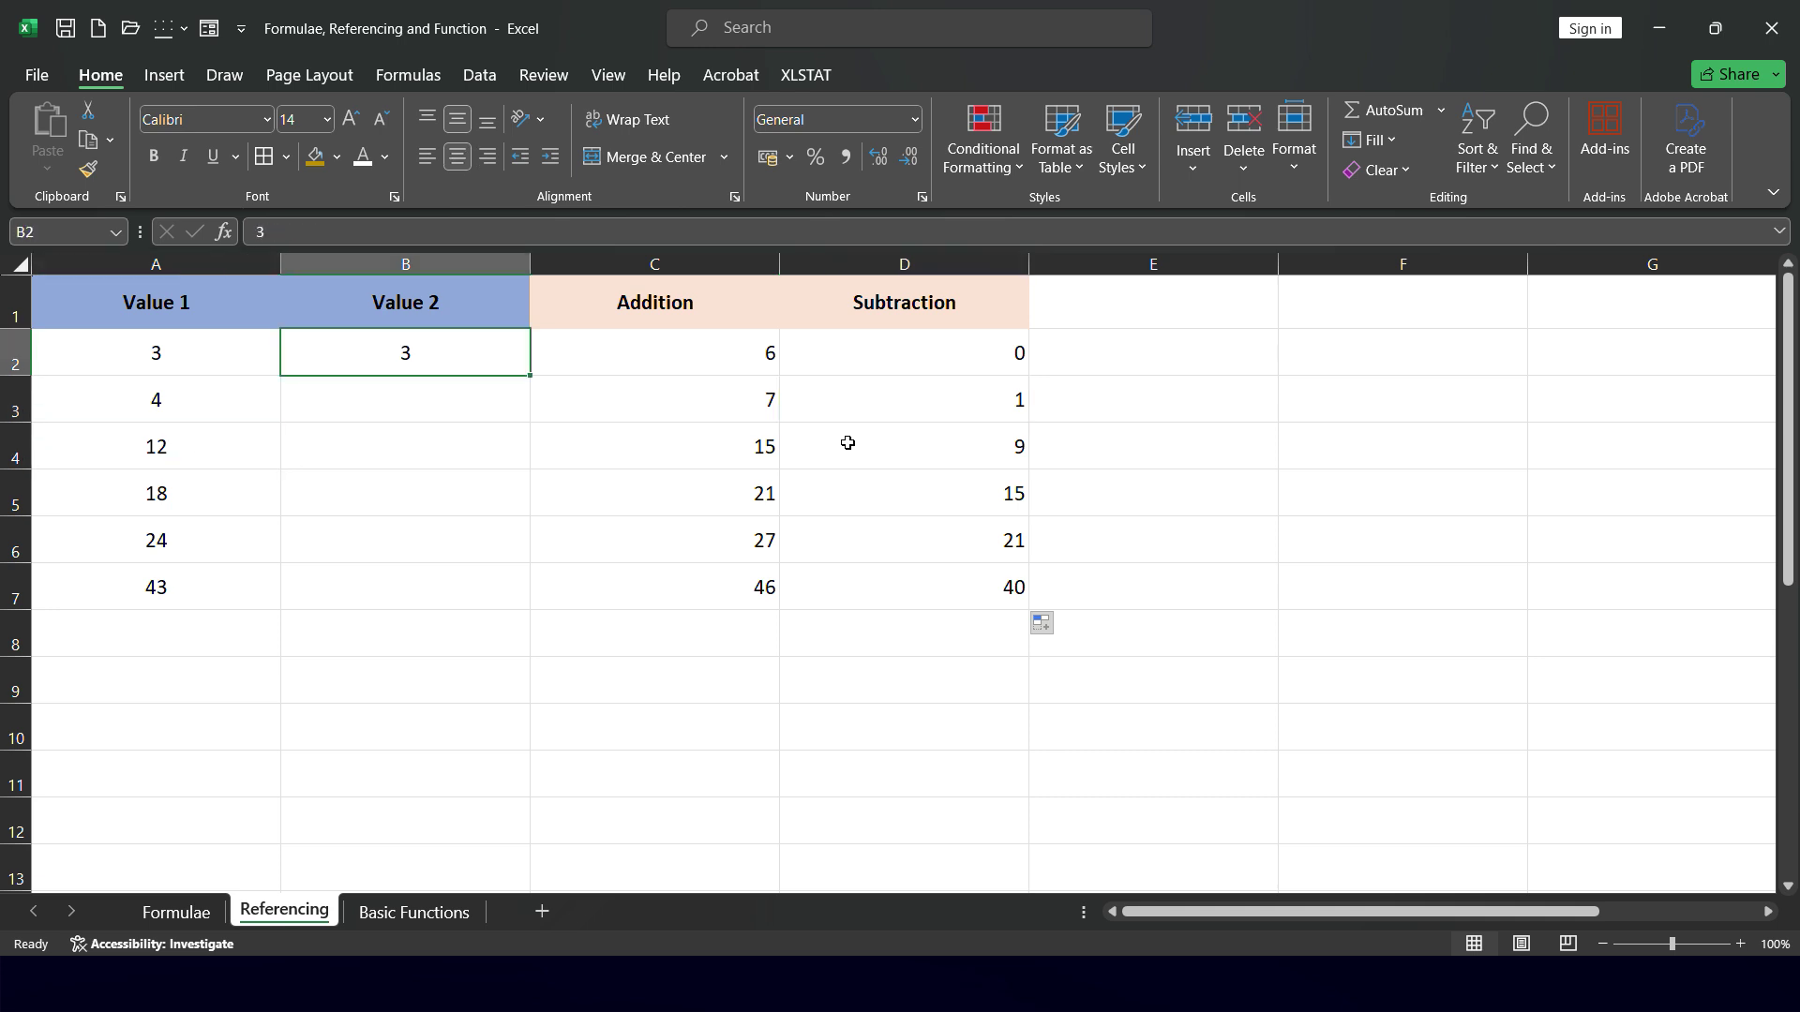
{"action": "left_click", "coordinate": [907, 453]}
{"action": "left_click", "coordinate": [192, 508]}
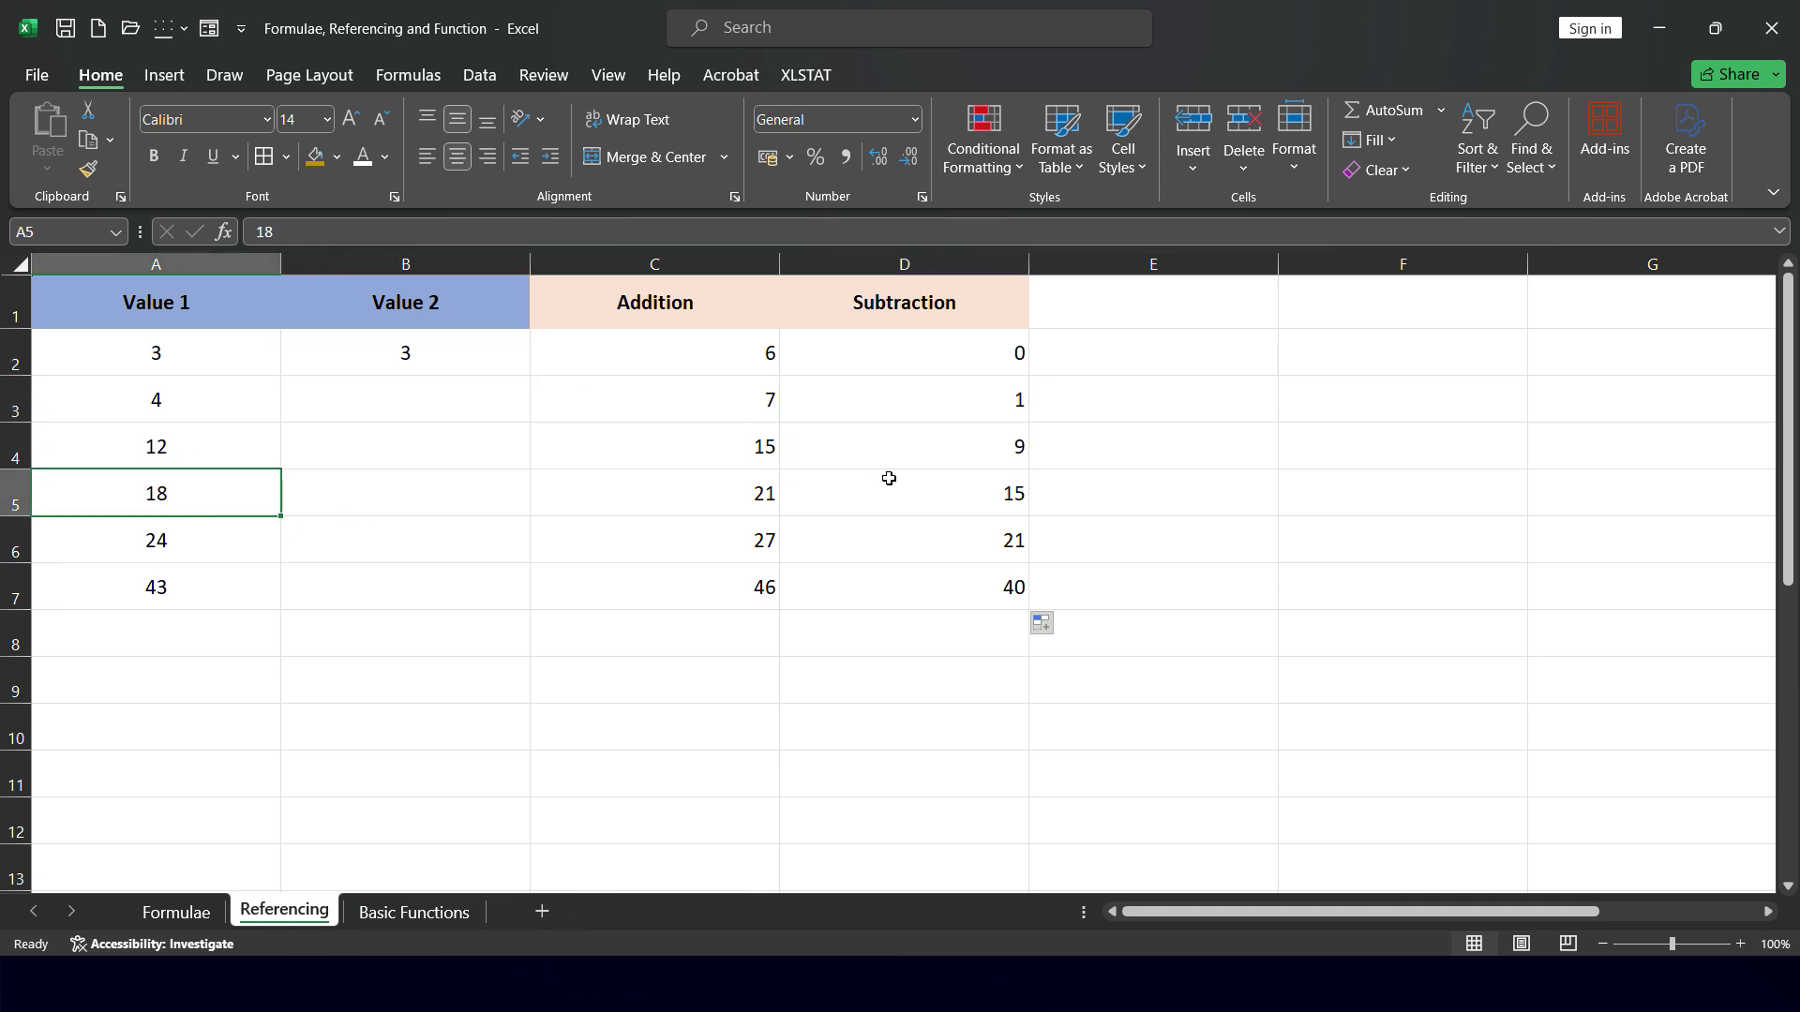
{"action": "left_click_drag", "start_coordinate": [925, 351], "coordinate": [767, 583]}
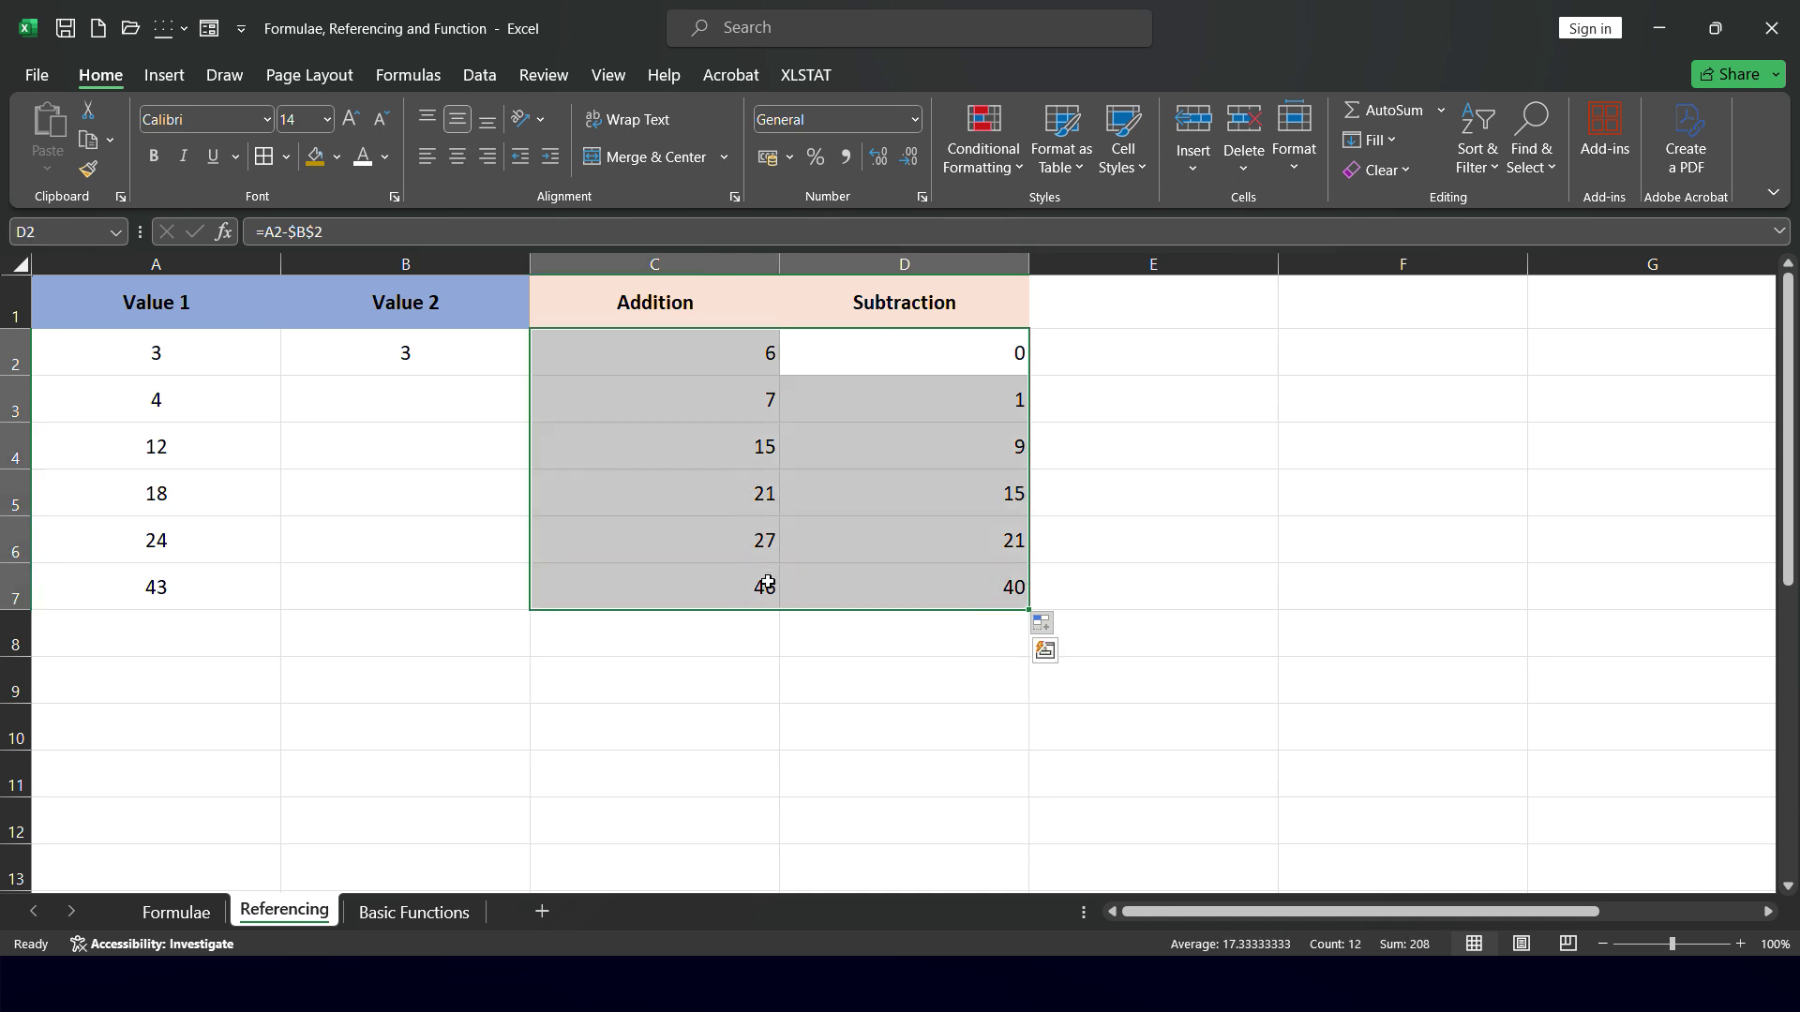